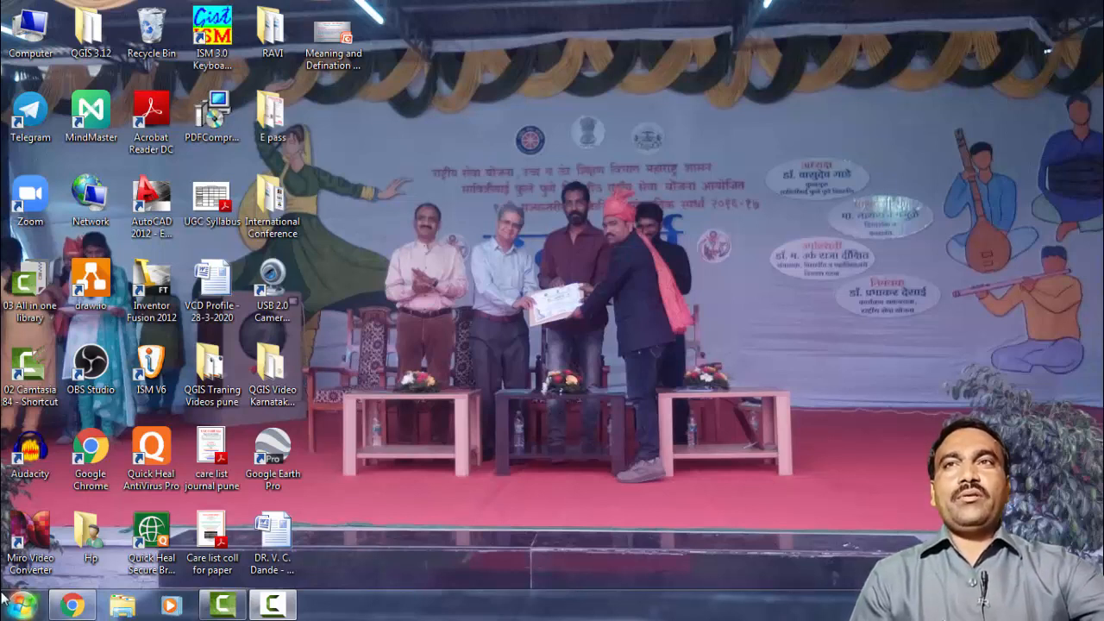
Bring Chrome back up and search for 'Google.forms' in a new tab.
{"action": "left_click", "coordinate": [76, 606]}
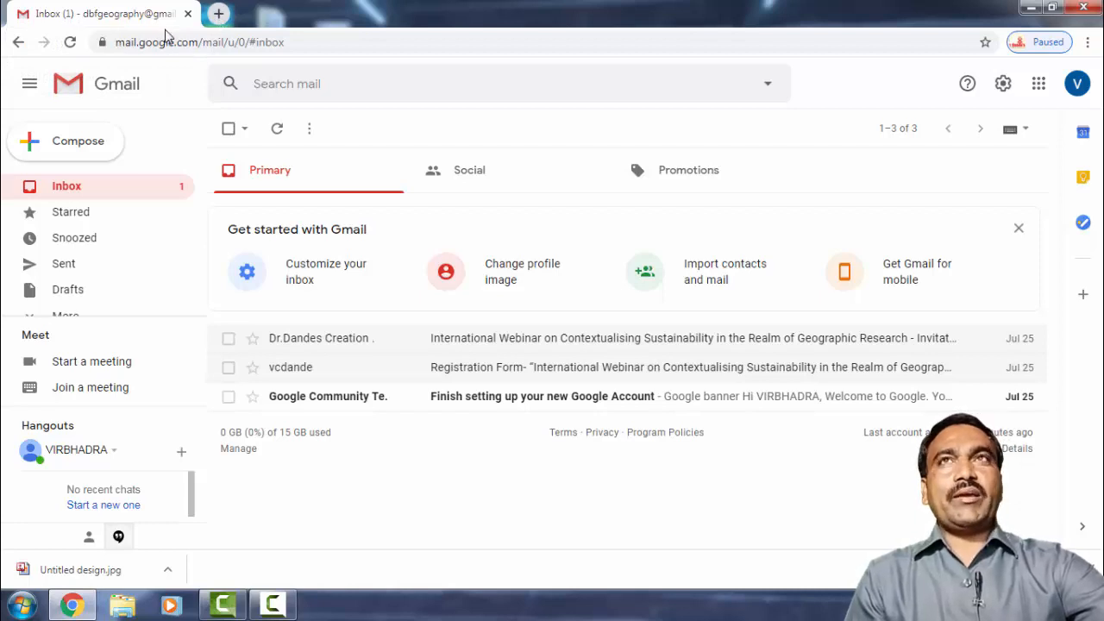
{"action": "left_click", "coordinate": [220, 15]}
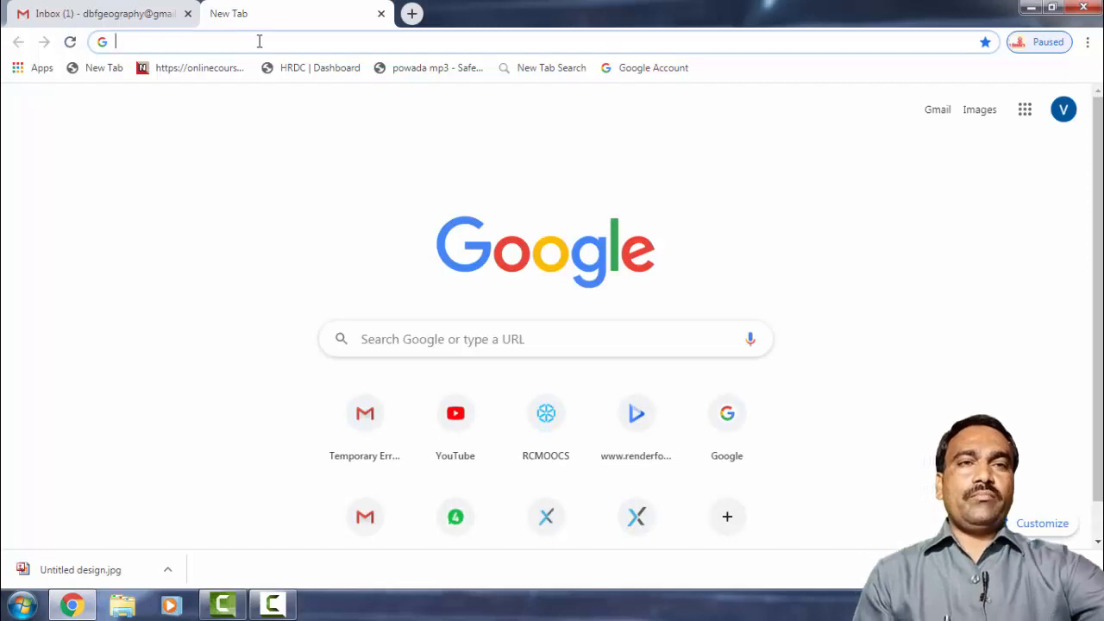
{"action": "type", "text": "G"}
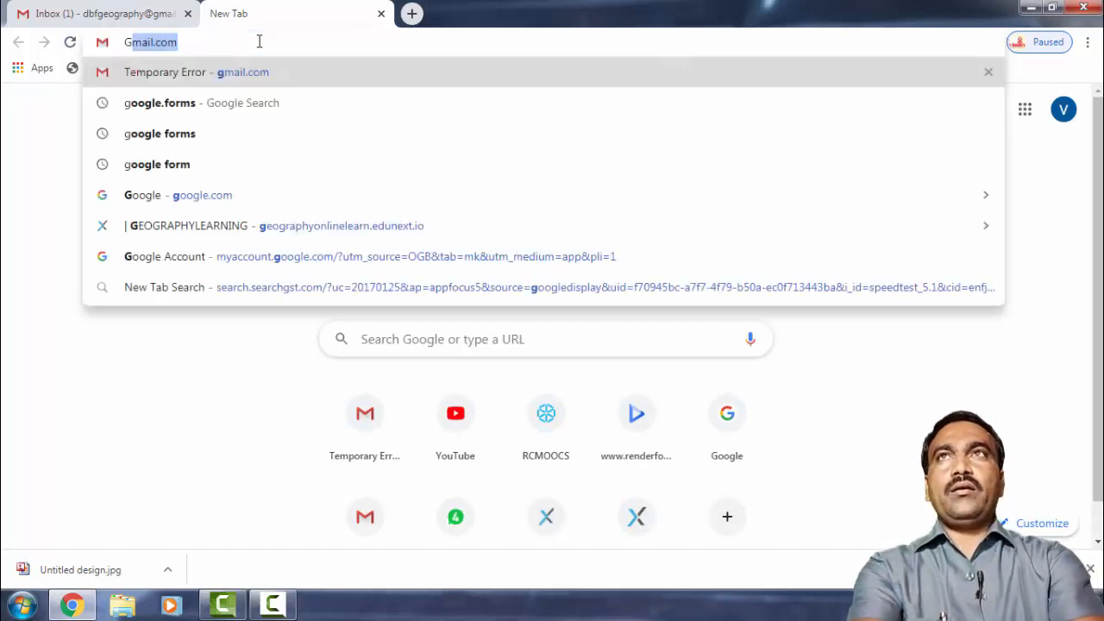
{"action": "type", "text": "o"}
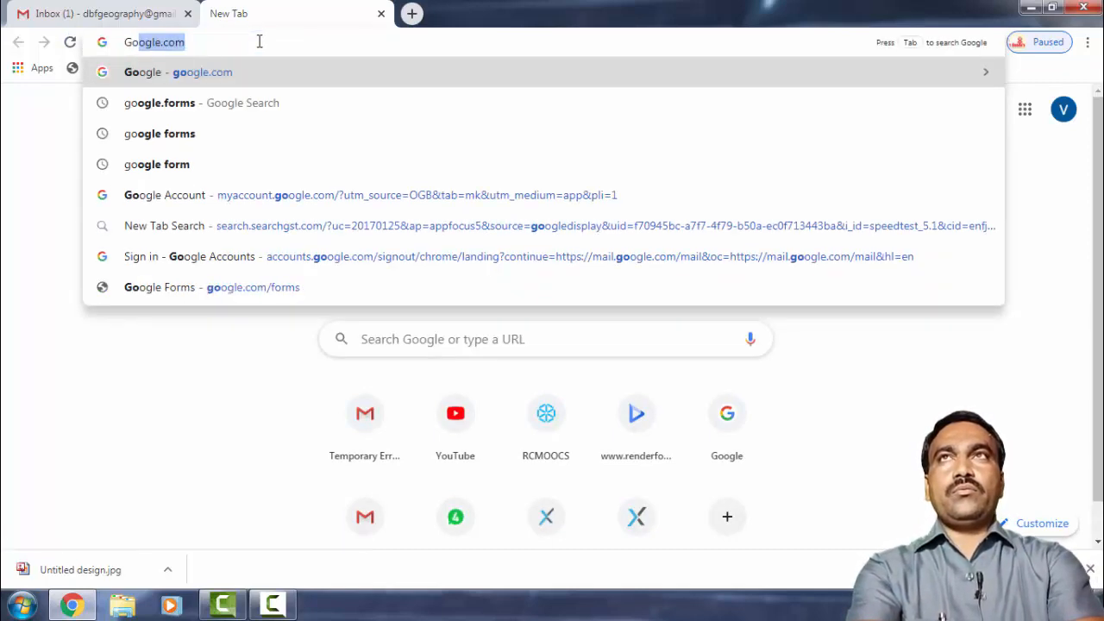
{"action": "type", "text": "ogle. "}
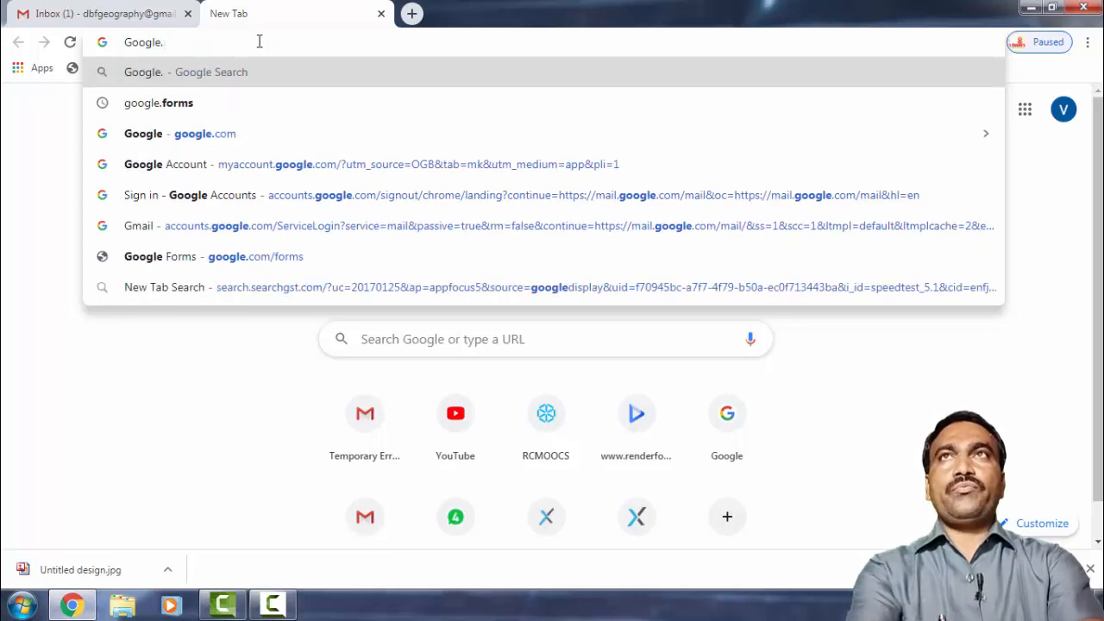
{"action": "type", "text": "forms"}
{"action": "key", "text": "Return"}
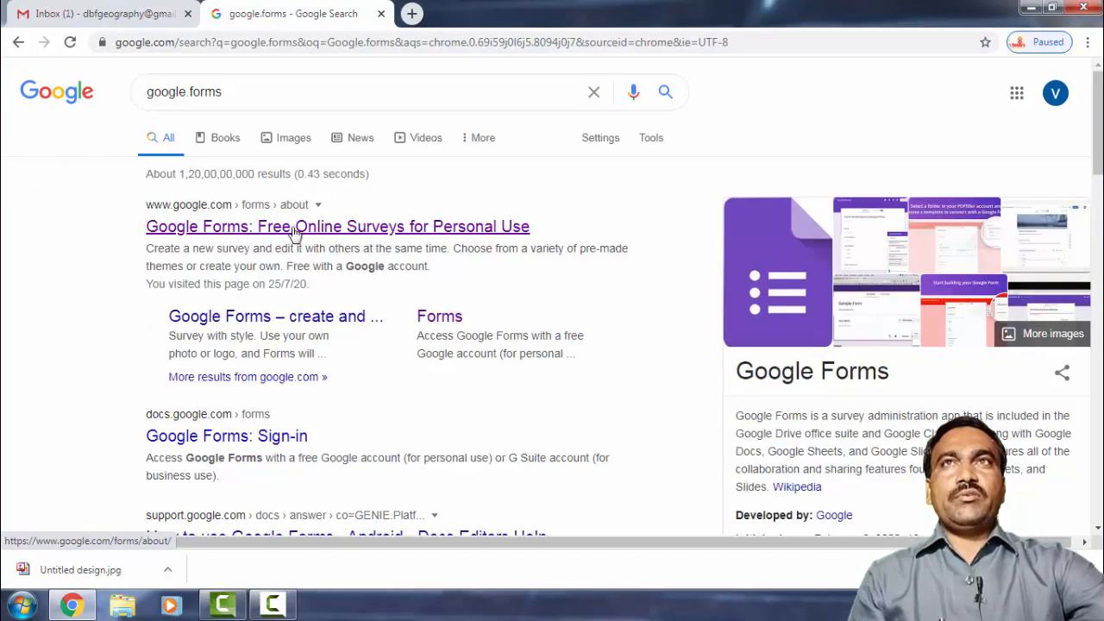
Go from the Google Forms search result to the Forms home and start a Blank form.
{"action": "left_click", "coordinate": [361, 236]}
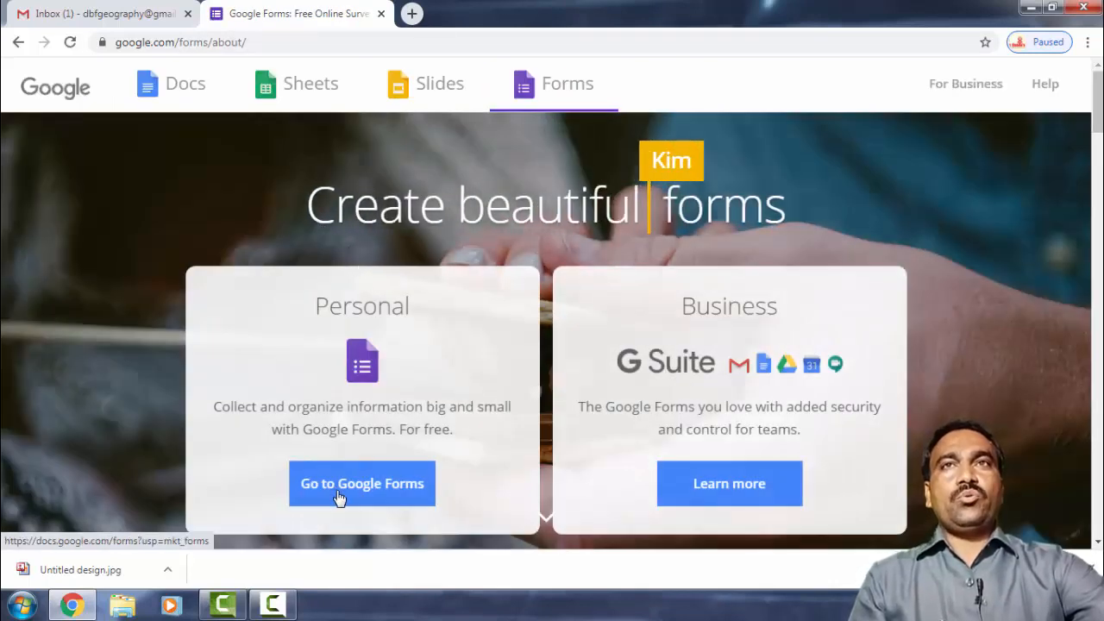
{"action": "left_click", "coordinate": [341, 502]}
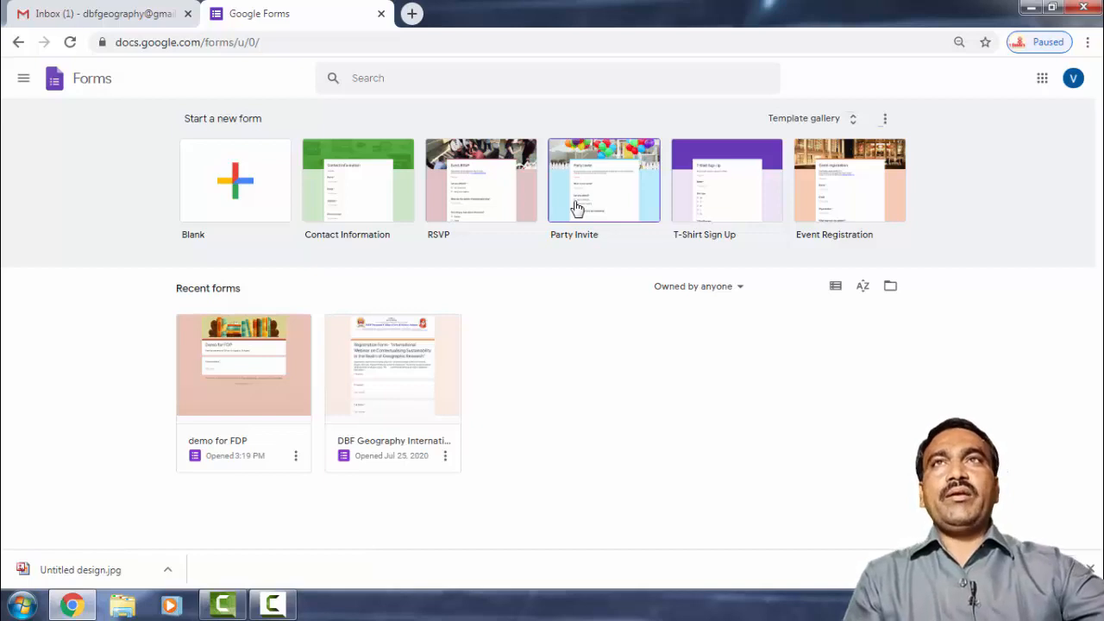
{"action": "left_click", "coordinate": [237, 207]}
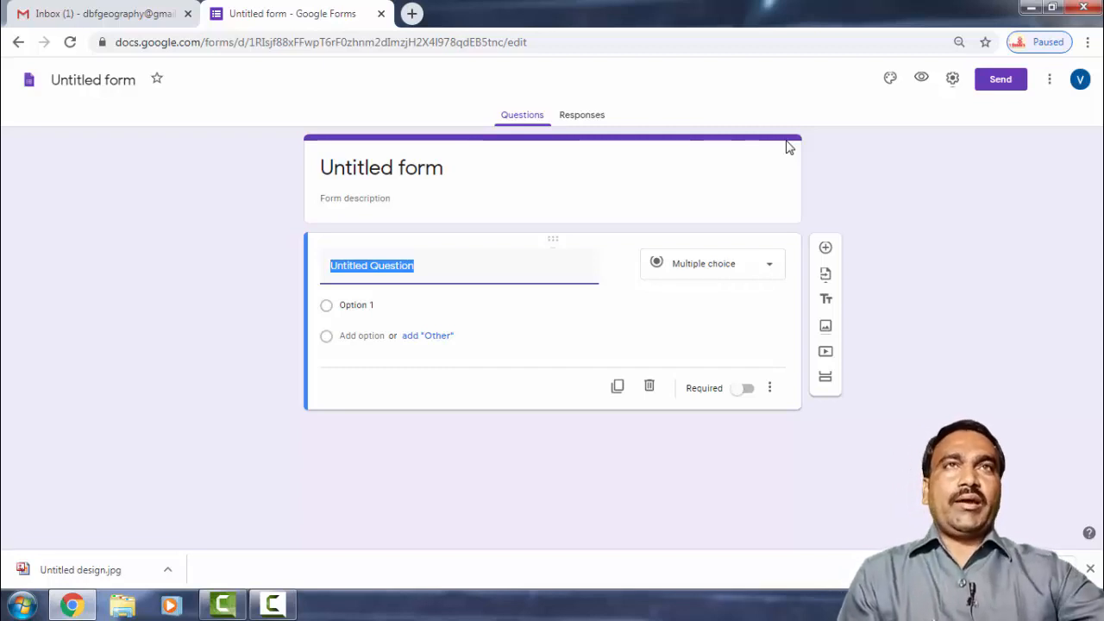
Turn on 'Make this a quiz' in the Quizzes settings, keep the default release options, and save.
{"action": "left_click", "coordinate": [952, 80]}
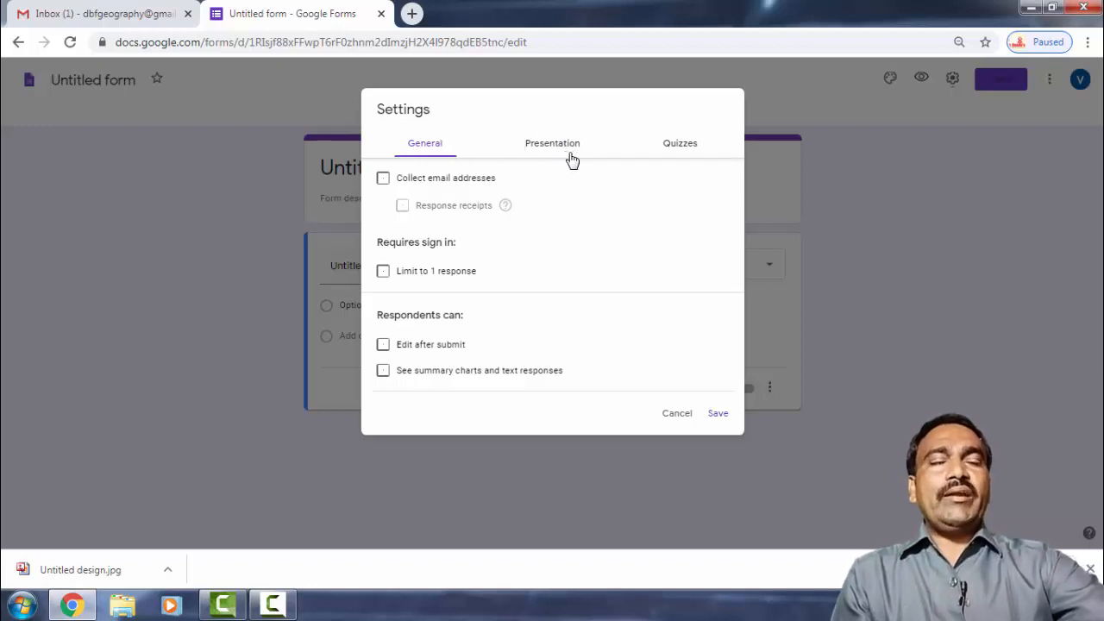
{"action": "left_click", "coordinate": [680, 148]}
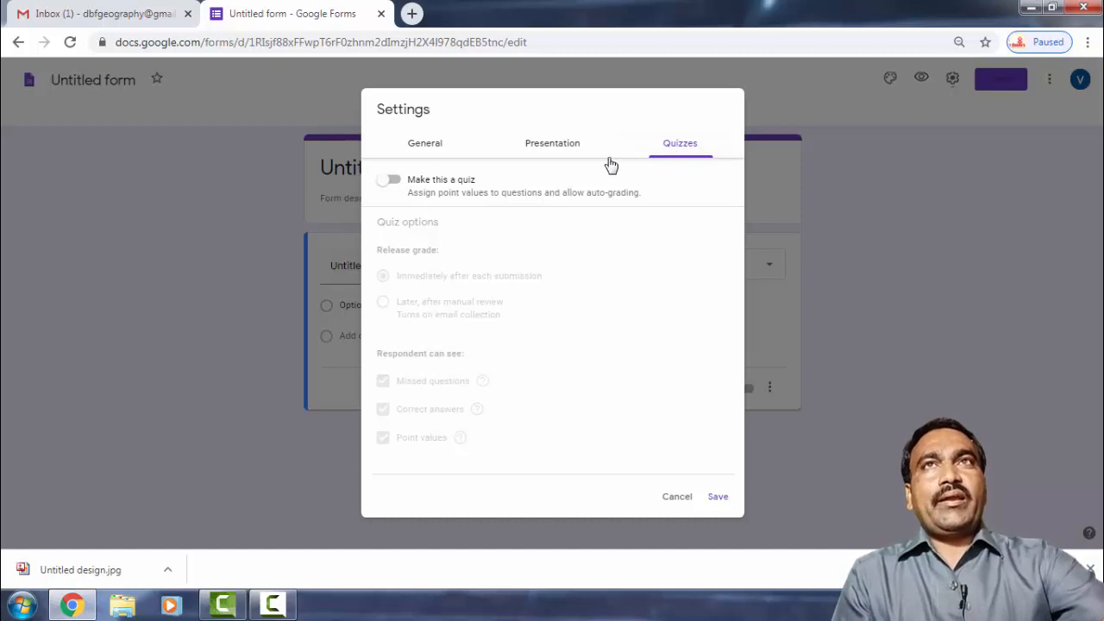
{"action": "left_click", "coordinate": [391, 182]}
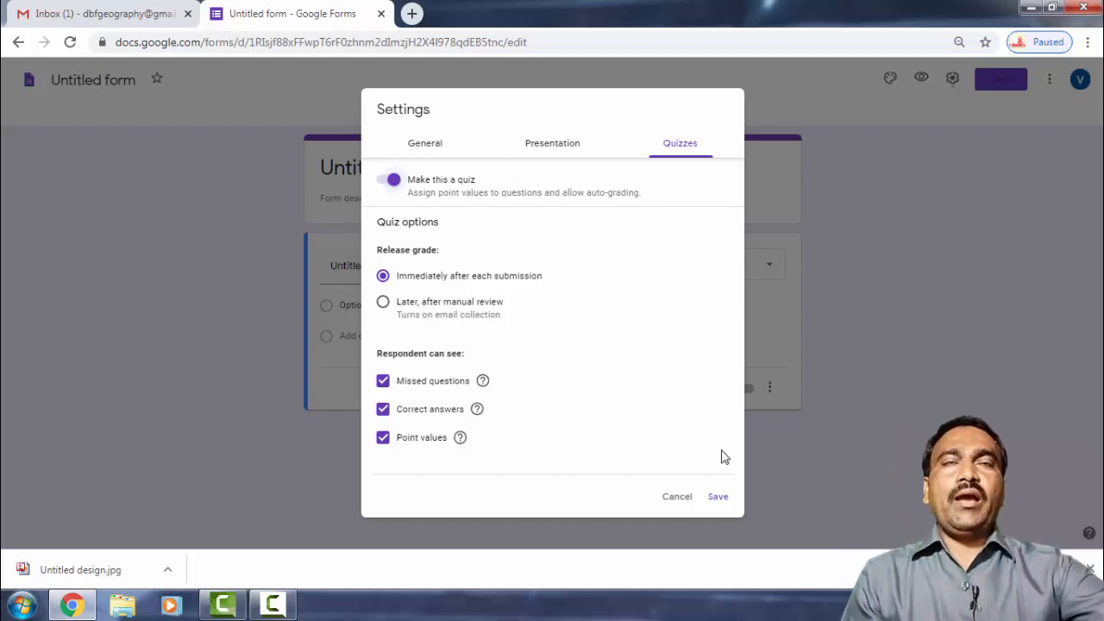
{"action": "left_click", "coordinate": [718, 498]}
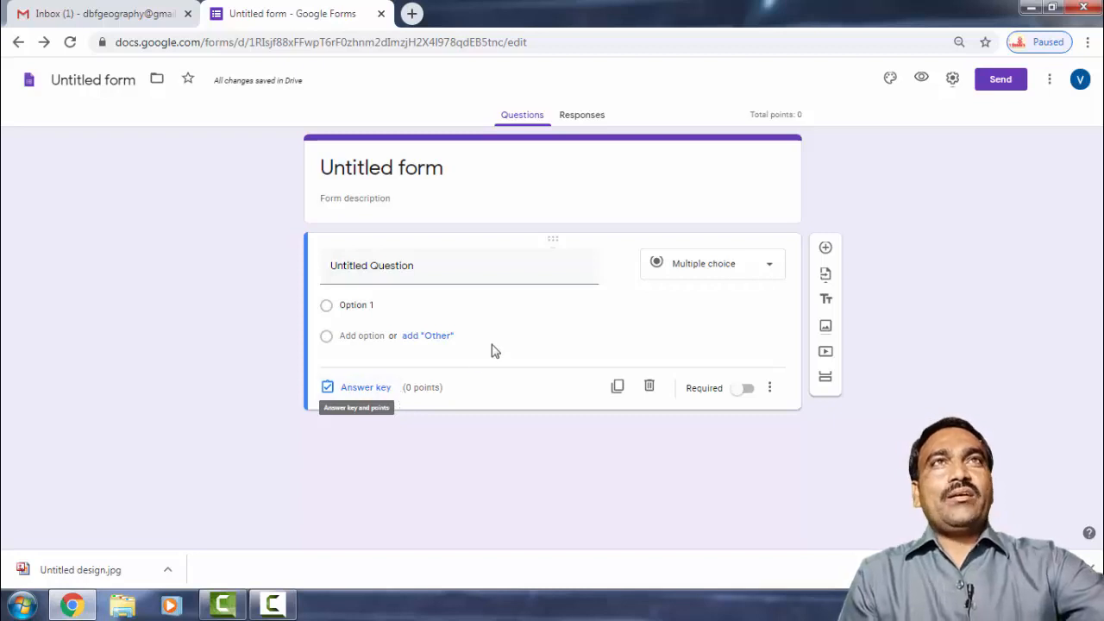
{"action": "left_click", "coordinate": [952, 78]}
{"action": "left_click", "coordinate": [693, 143]}
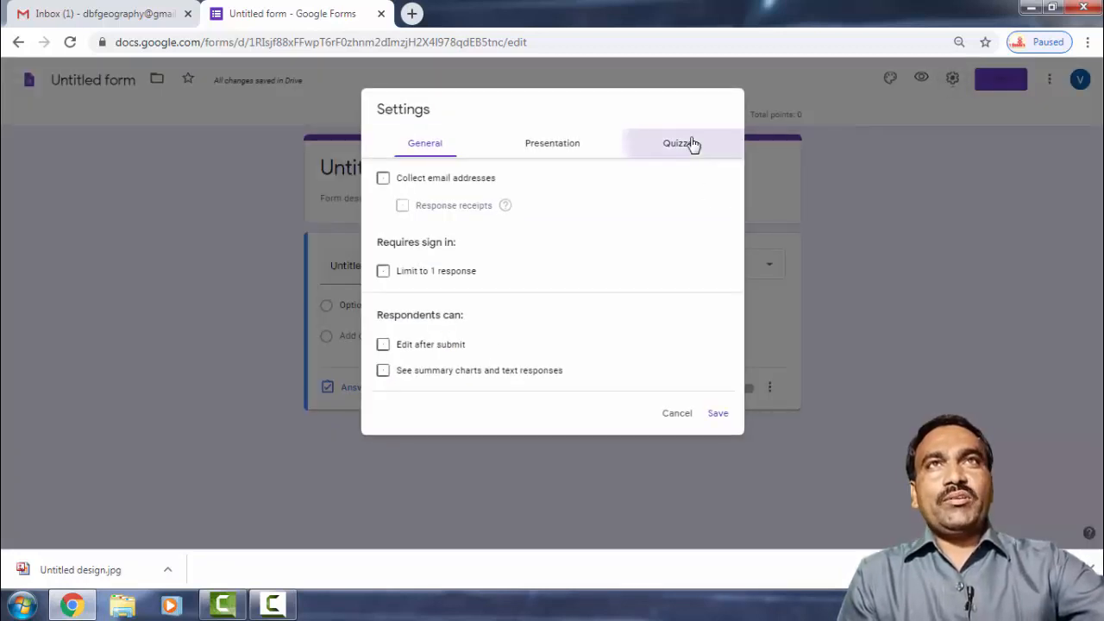
{"action": "left_click", "coordinate": [393, 178]}
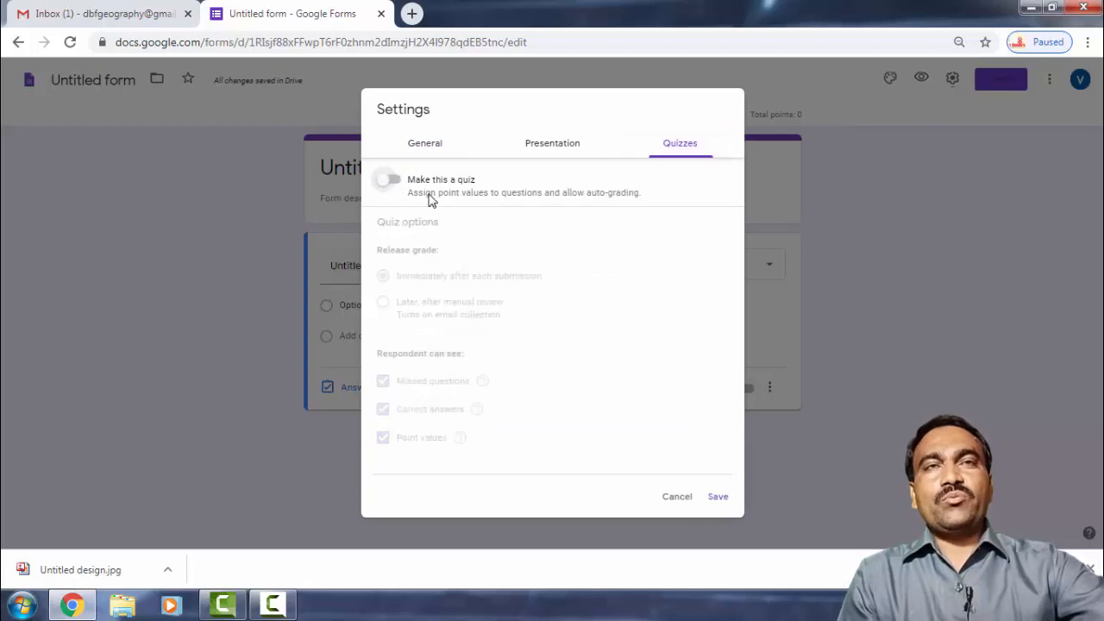
{"action": "left_click", "coordinate": [716, 498]}
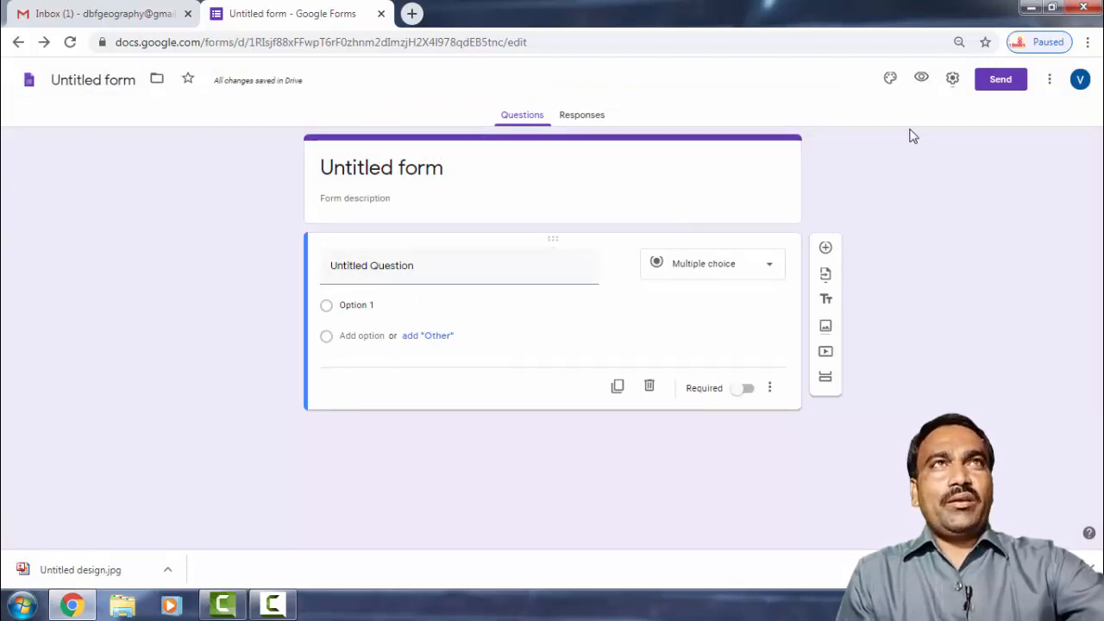
{"action": "left_click", "coordinate": [950, 82]}
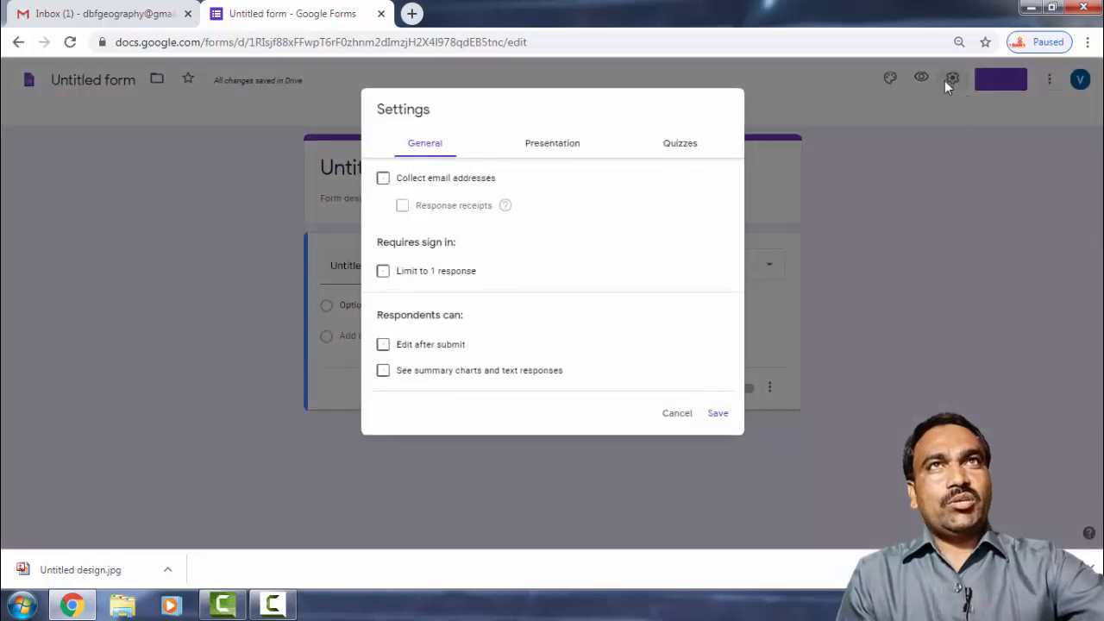
{"action": "left_click", "coordinate": [670, 144]}
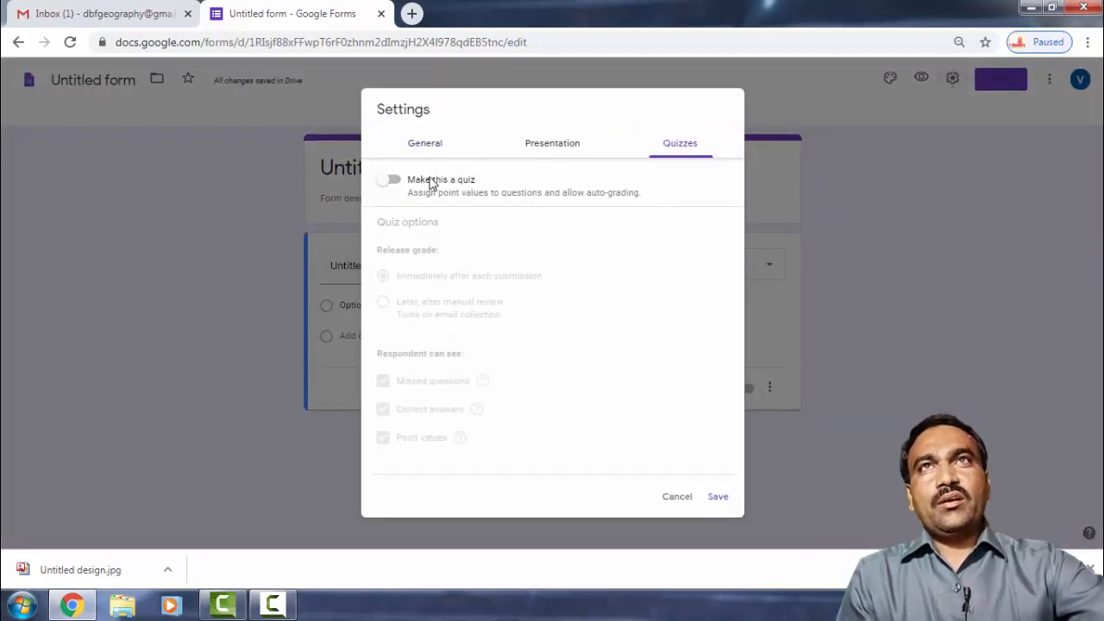
{"action": "left_click", "coordinate": [386, 180]}
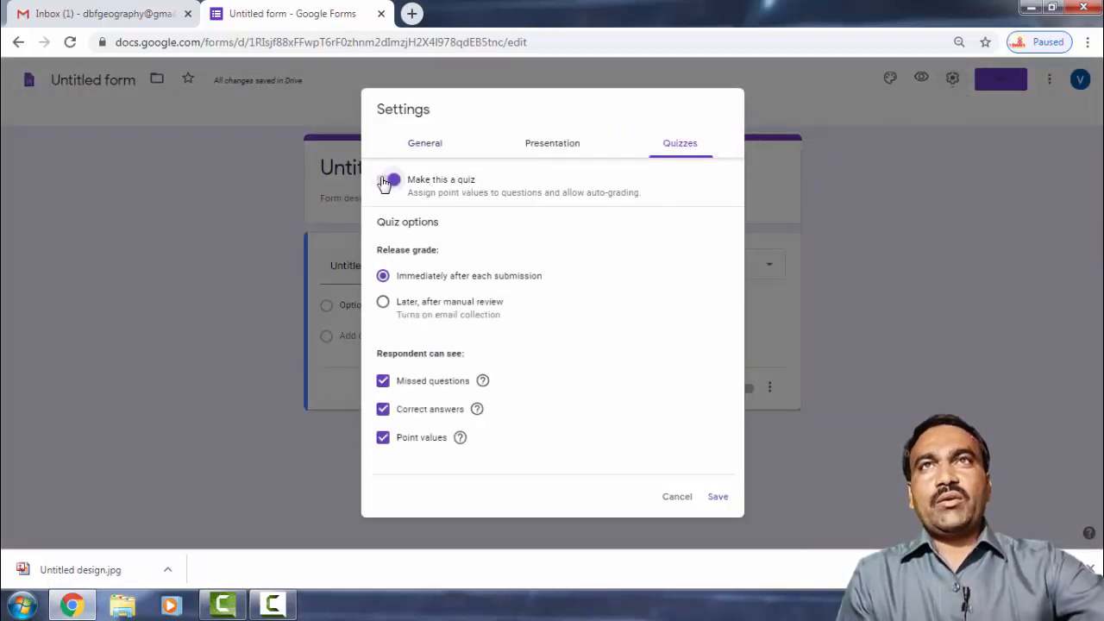
{"action": "left_click", "coordinate": [720, 497]}
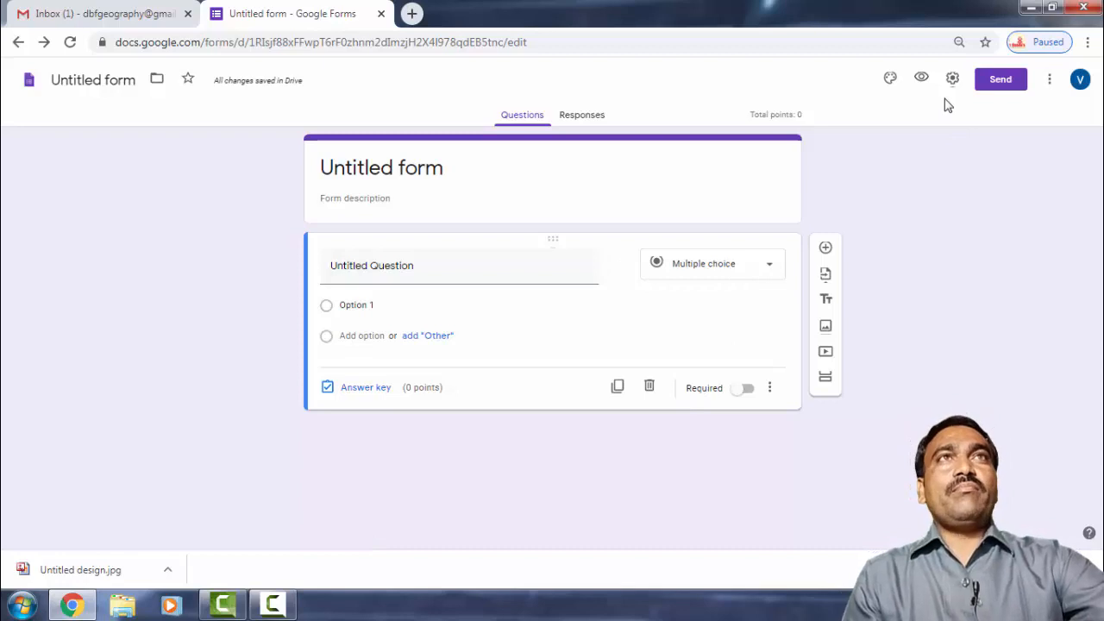
Insert the coloured-pencils-on-bokeh theme picture as the form's header image.
{"action": "left_click", "coordinate": [890, 80]}
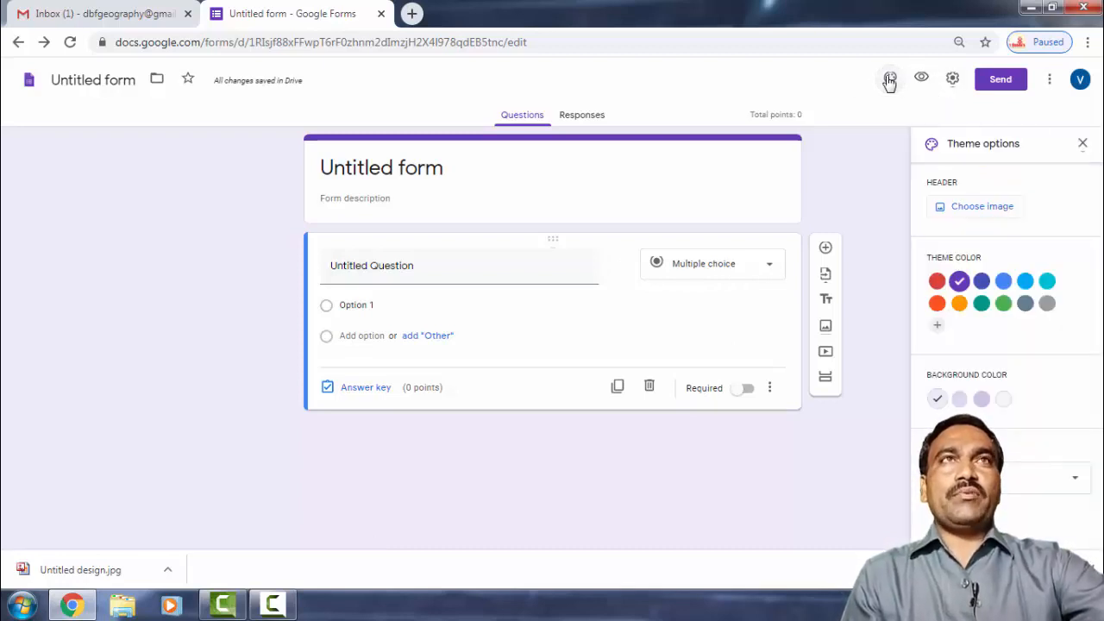
{"action": "left_click", "coordinate": [967, 210]}
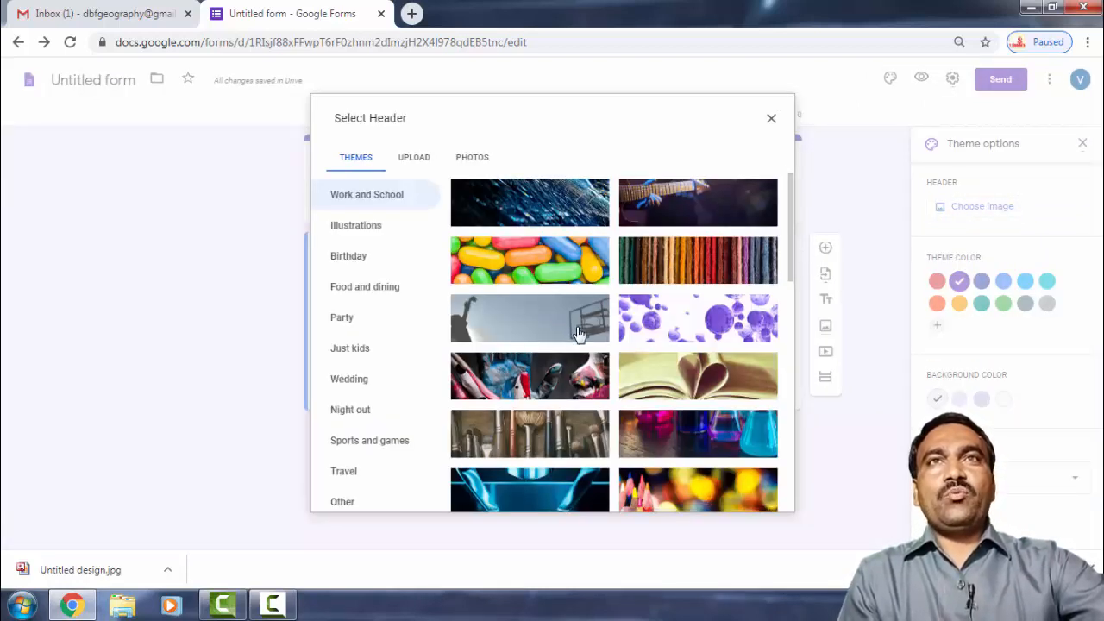
{"action": "scroll", "coordinate": [578, 334], "scroll_direction": "down", "scroll_amount": 10}
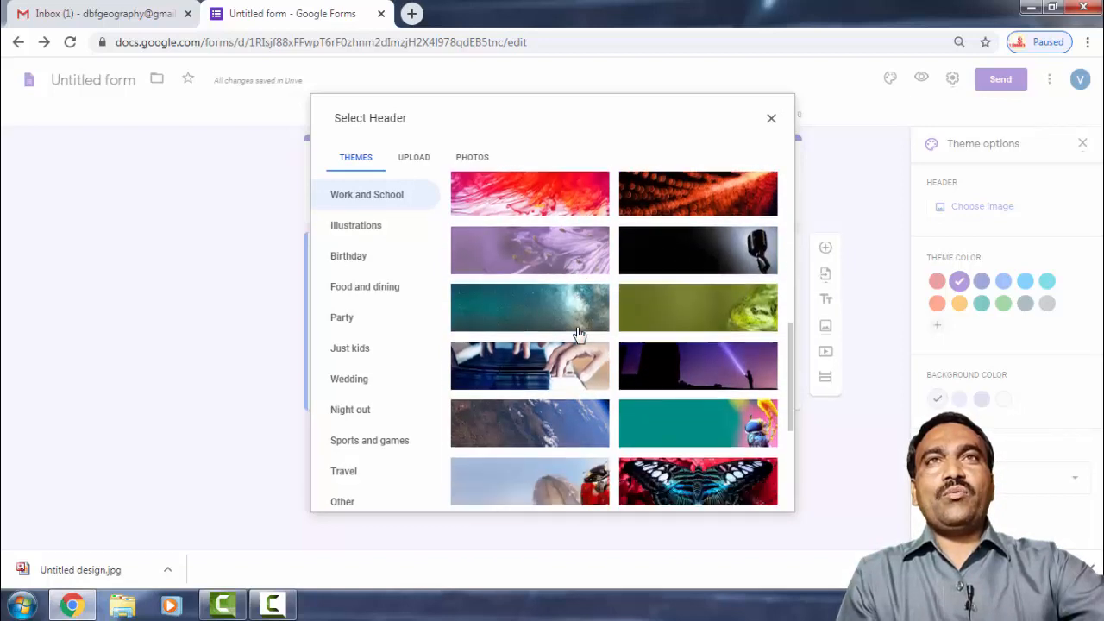
{"action": "scroll", "coordinate": [578, 334], "scroll_direction": "down", "scroll_amount": 8}
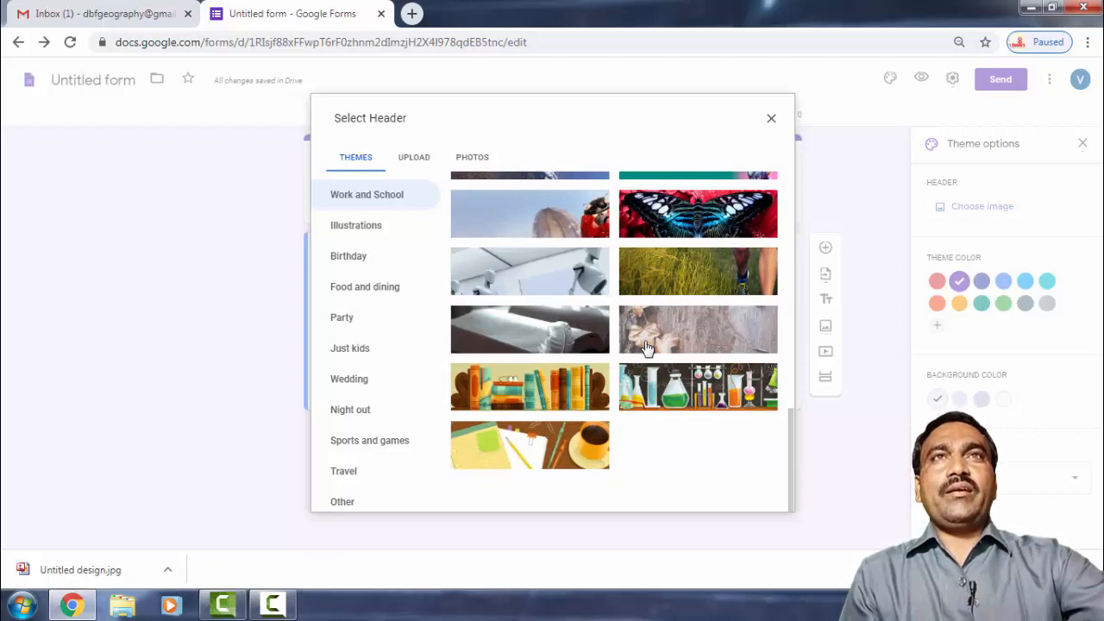
{"action": "scroll", "coordinate": [646, 347], "scroll_direction": "up", "scroll_amount": 10}
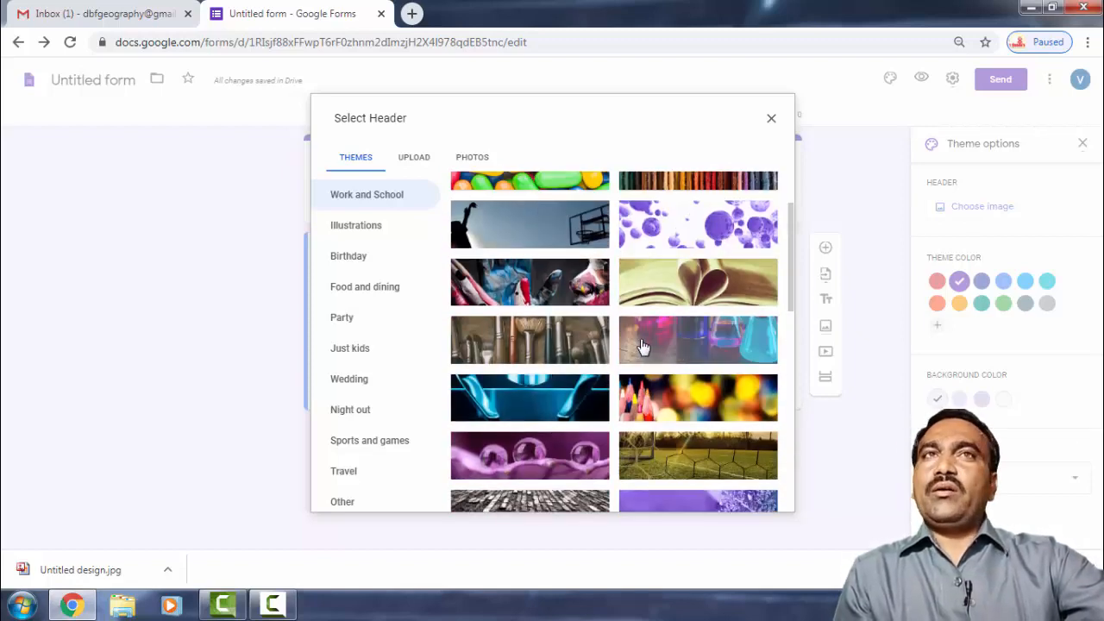
{"action": "left_click", "coordinate": [671, 388]}
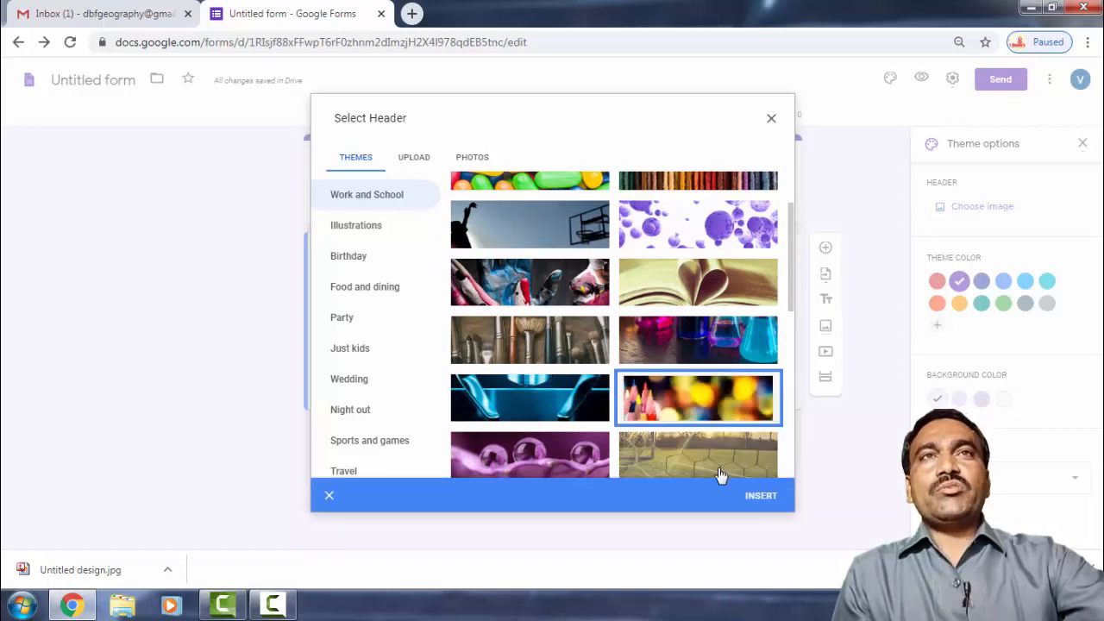
{"action": "left_click", "coordinate": [756, 497]}
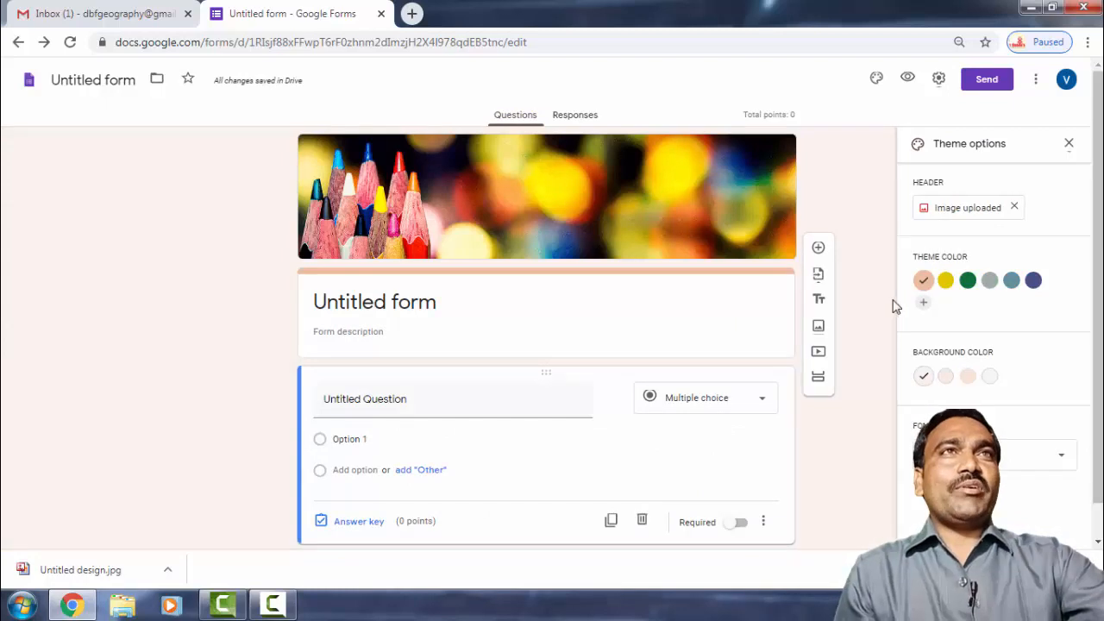
Compare several theme colours and settle on green.
{"action": "left_click", "coordinate": [945, 280]}
{"action": "left_click", "coordinate": [968, 280]}
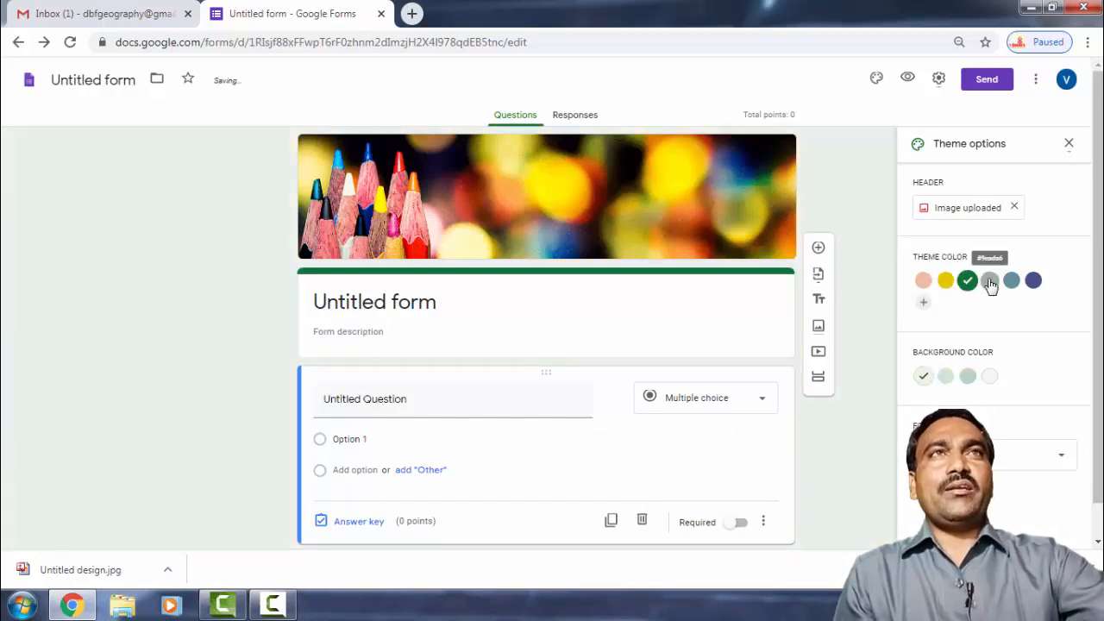
{"action": "left_click", "coordinate": [990, 280]}
{"action": "left_click", "coordinate": [1011, 281]}
{"action": "left_click", "coordinate": [1034, 280]}
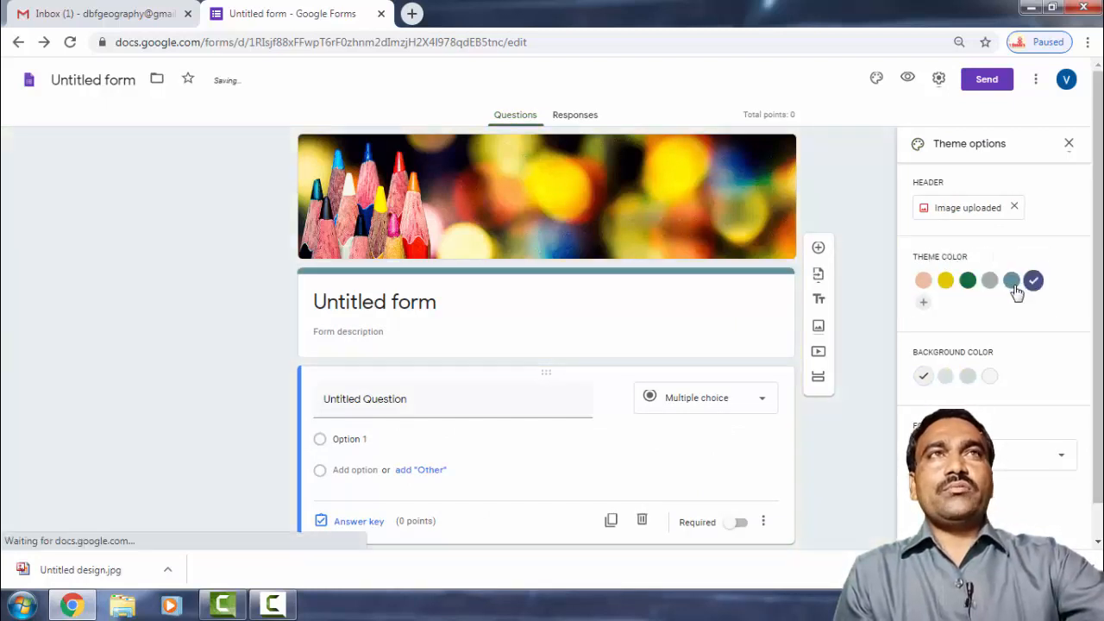
{"action": "left_click", "coordinate": [967, 280]}
{"action": "left_click", "coordinate": [945, 280]}
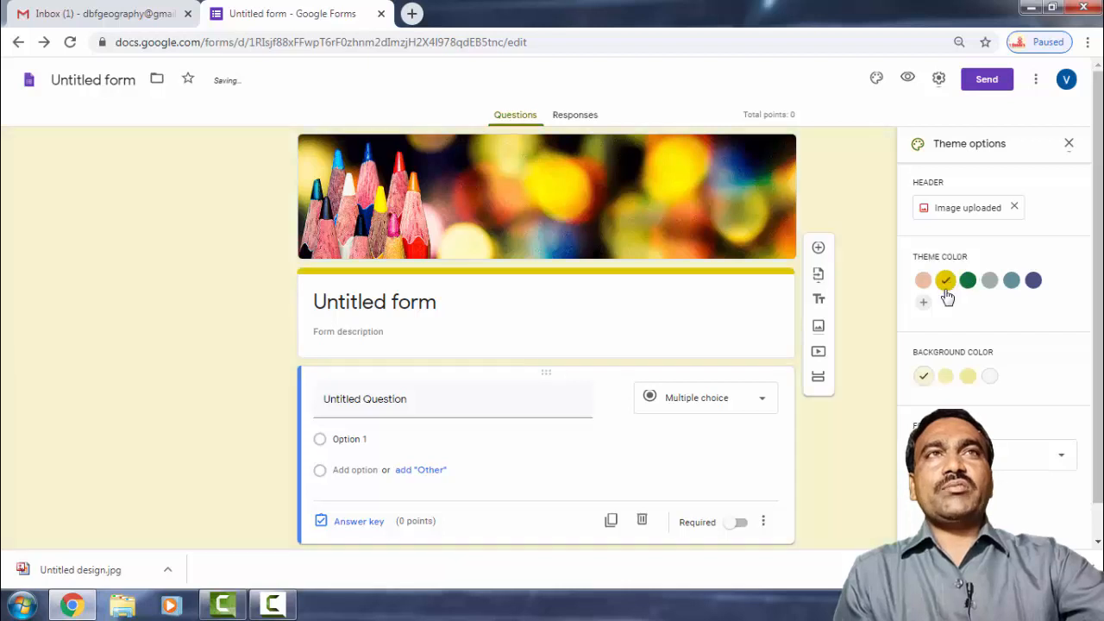
{"action": "left_click", "coordinate": [968, 281]}
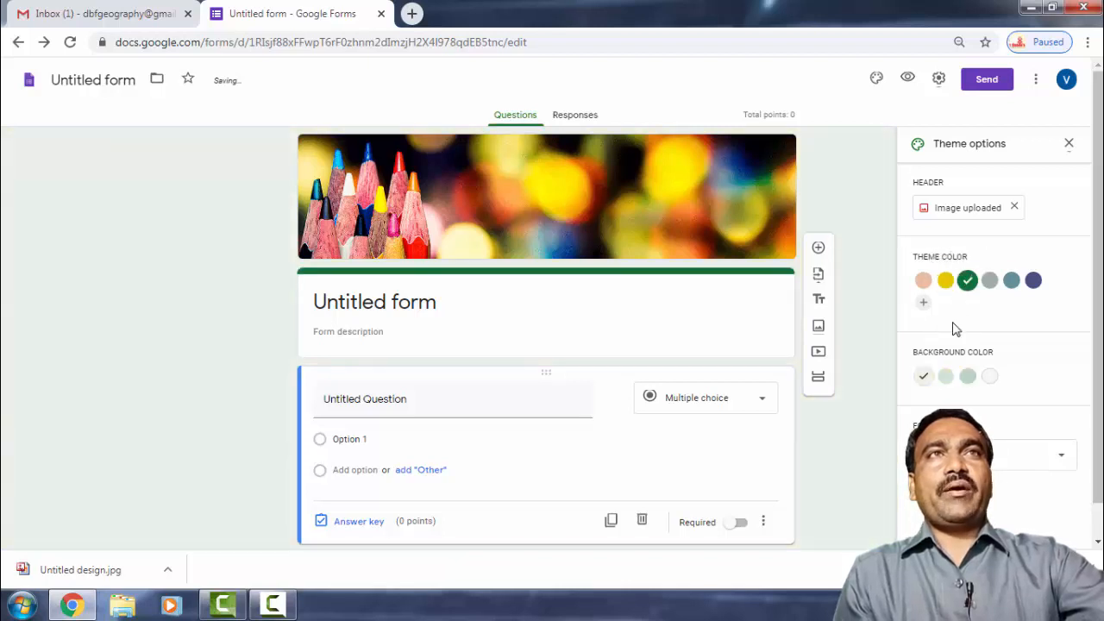
Set the page background to the light green shade.
{"action": "left_click", "coordinate": [967, 377]}
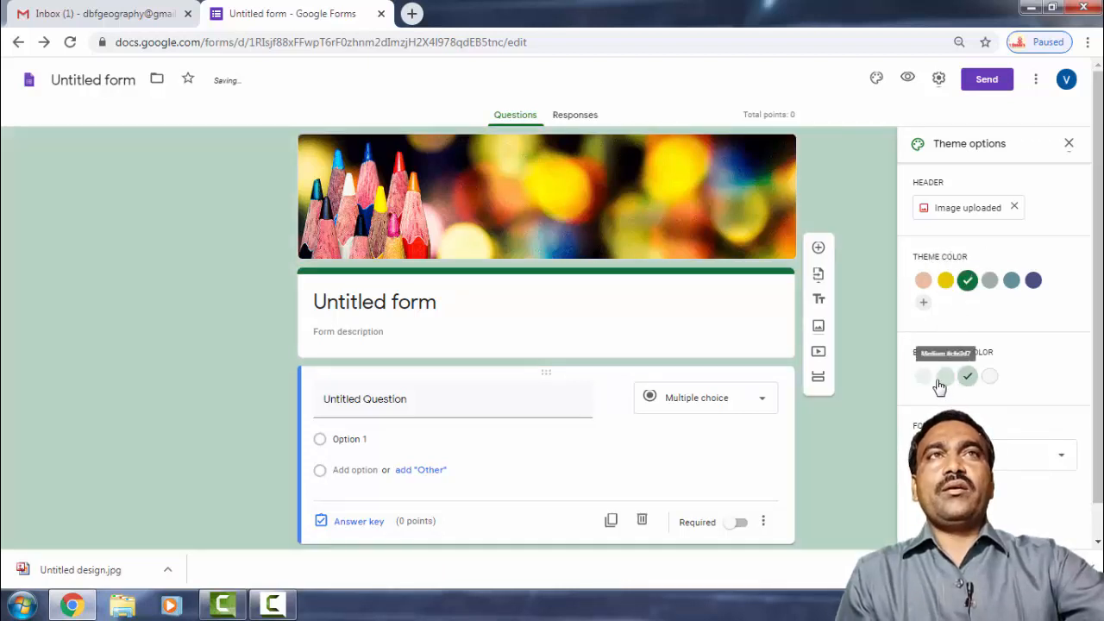
{"action": "left_click", "coordinate": [926, 381]}
{"action": "left_click", "coordinate": [966, 382]}
{"action": "left_click", "coordinate": [989, 381]}
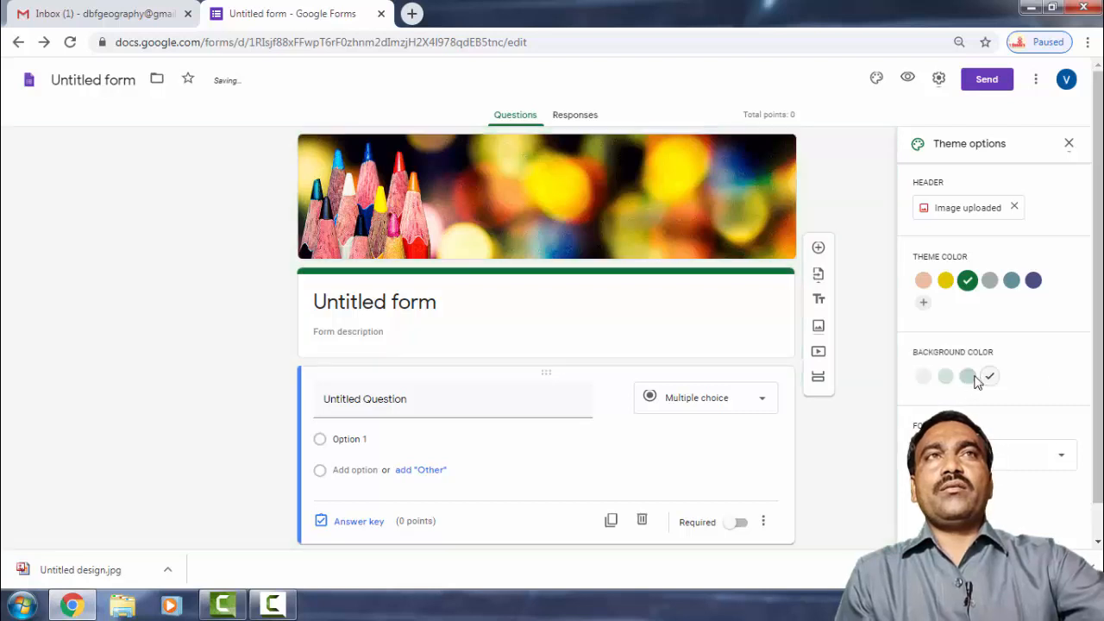
{"action": "left_click", "coordinate": [946, 377]}
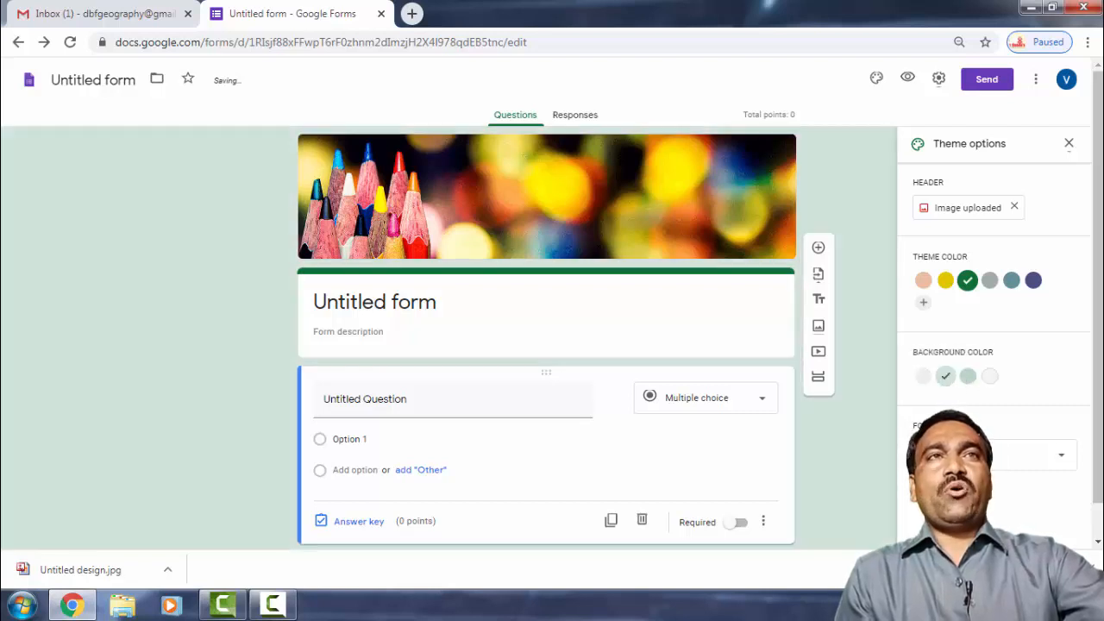
{"action": "left_click", "coordinate": [1063, 459]}
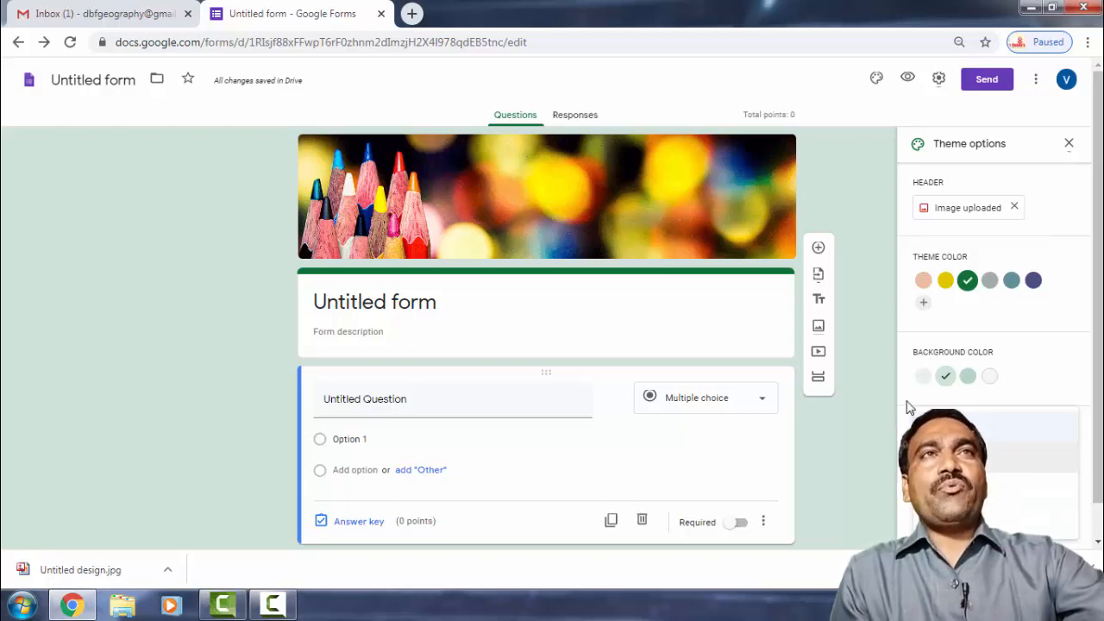
{"action": "left_click", "coordinate": [960, 428]}
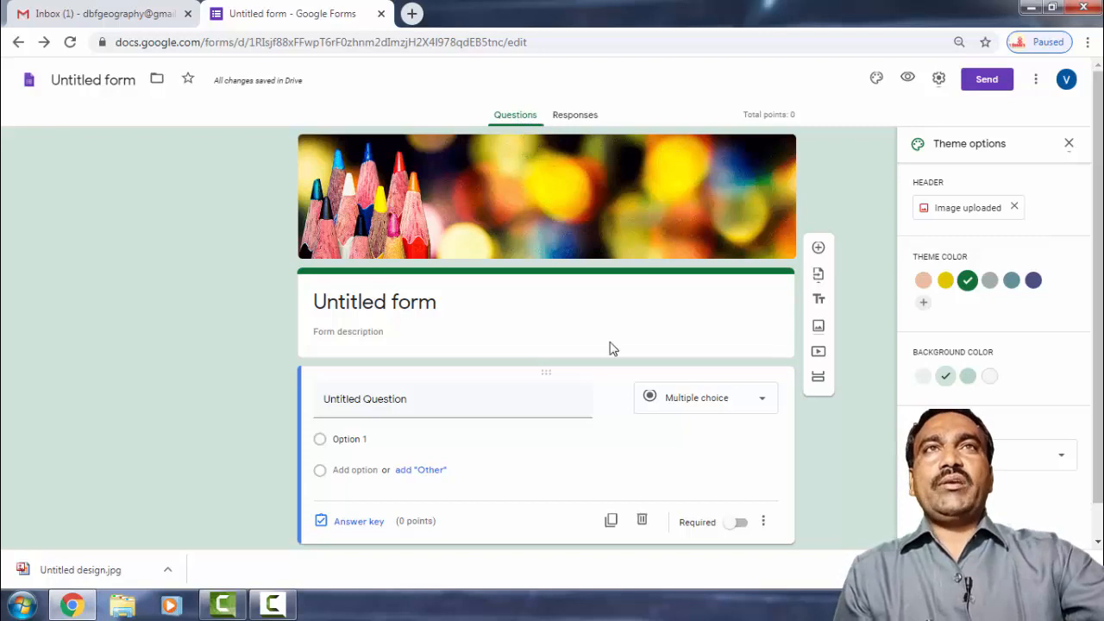
{"action": "left_click", "coordinate": [765, 407]}
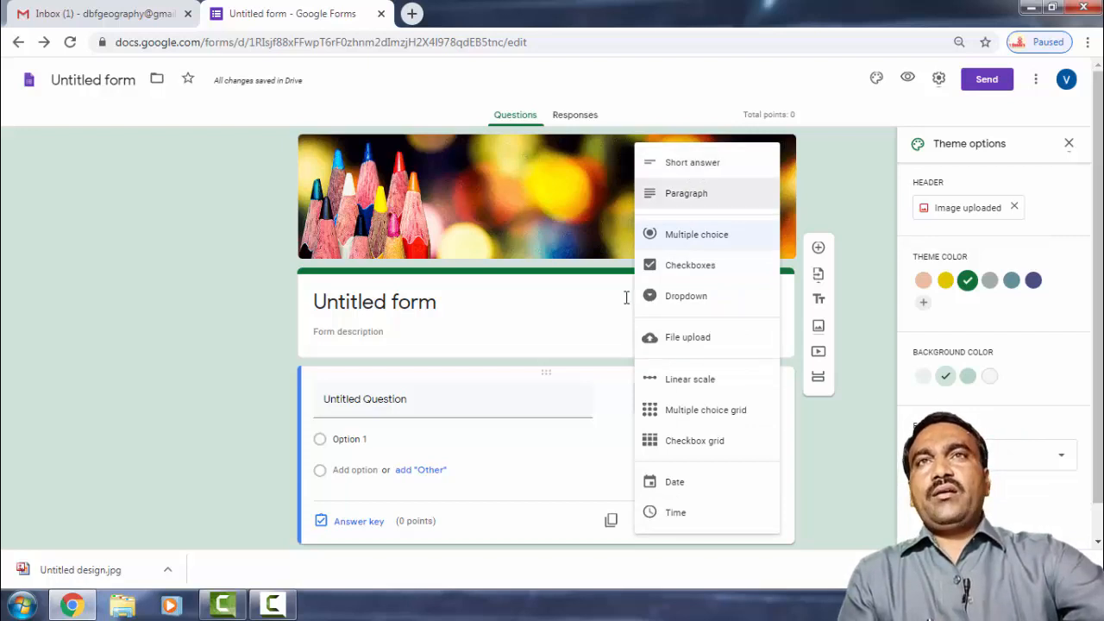
{"action": "left_click", "coordinate": [471, 411]}
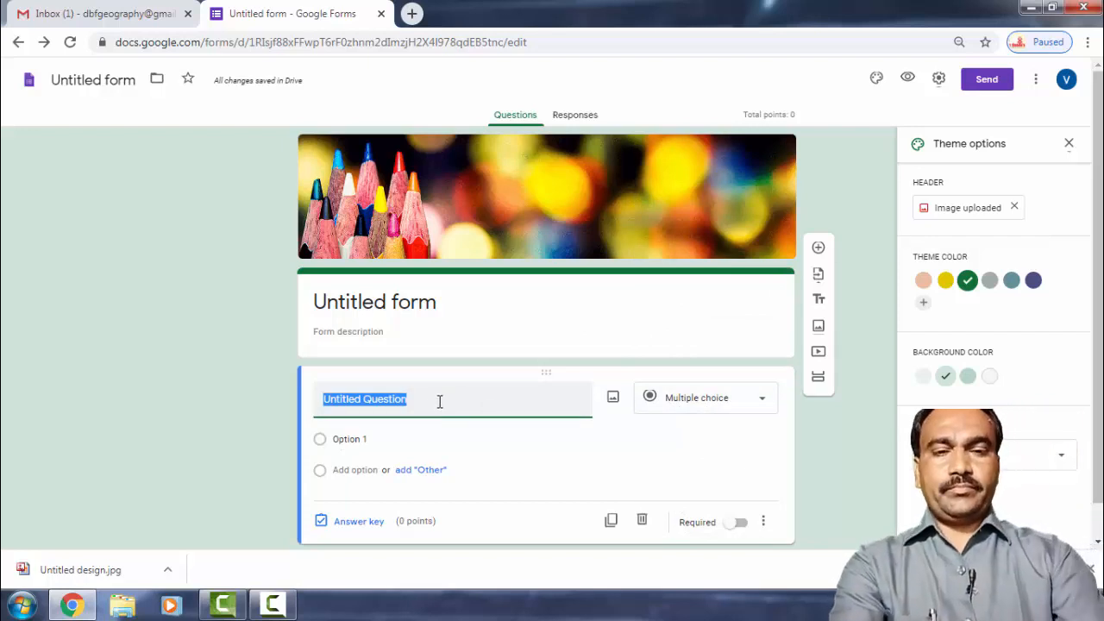
Rename the form document to 'Quiz For FDP'.
{"action": "left_click", "coordinate": [389, 300]}
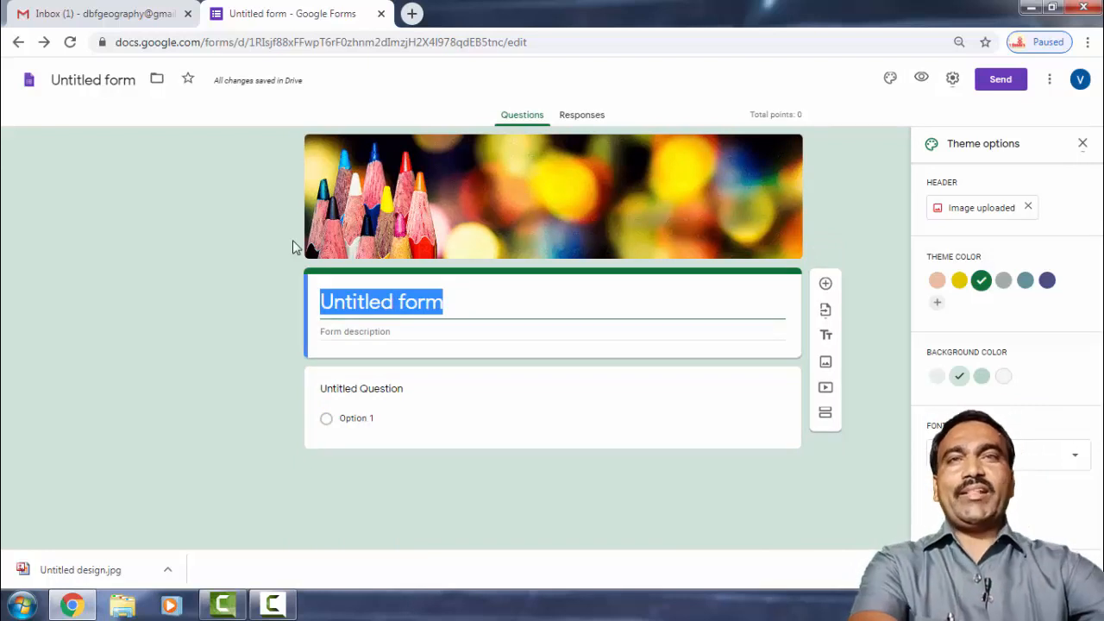
{"action": "left_click", "coordinate": [87, 80]}
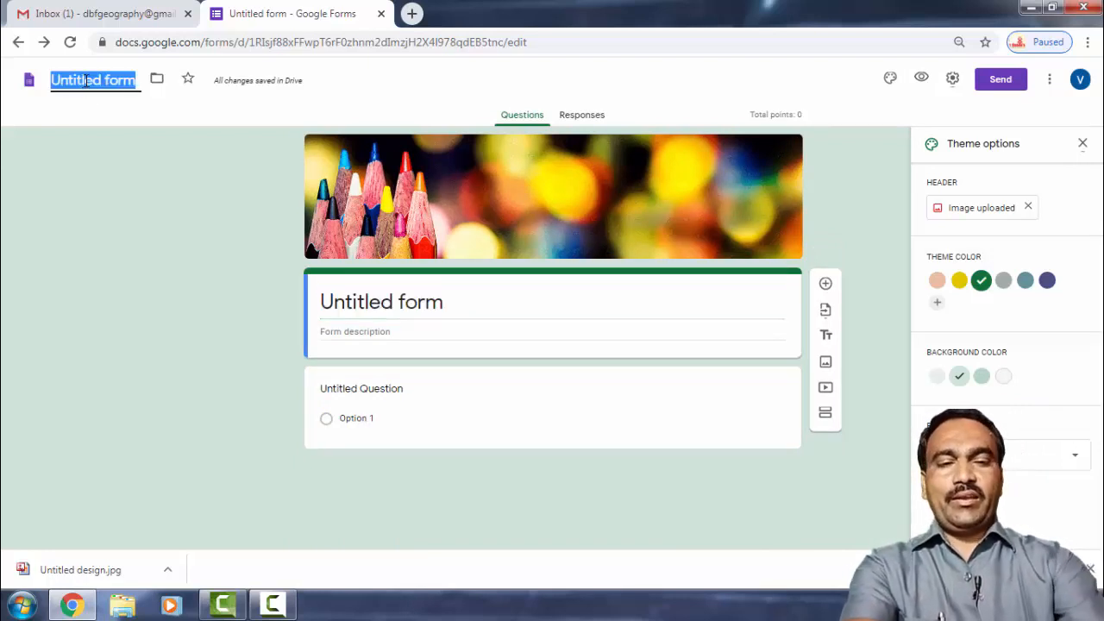
{"action": "type", "text": "Q"}
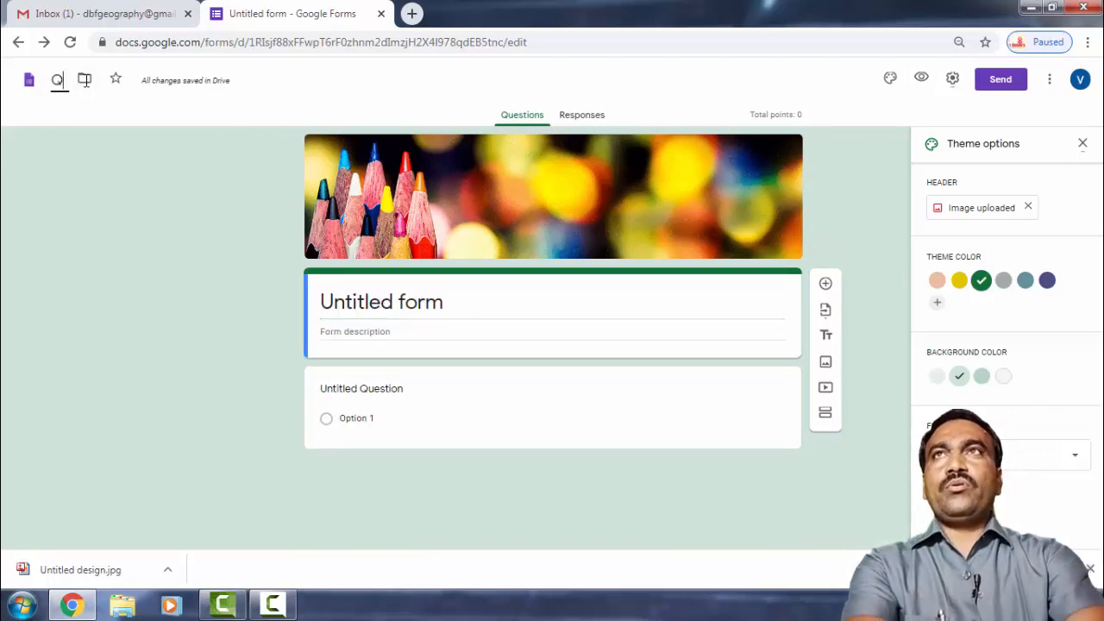
{"action": "type", "text": "ui"}
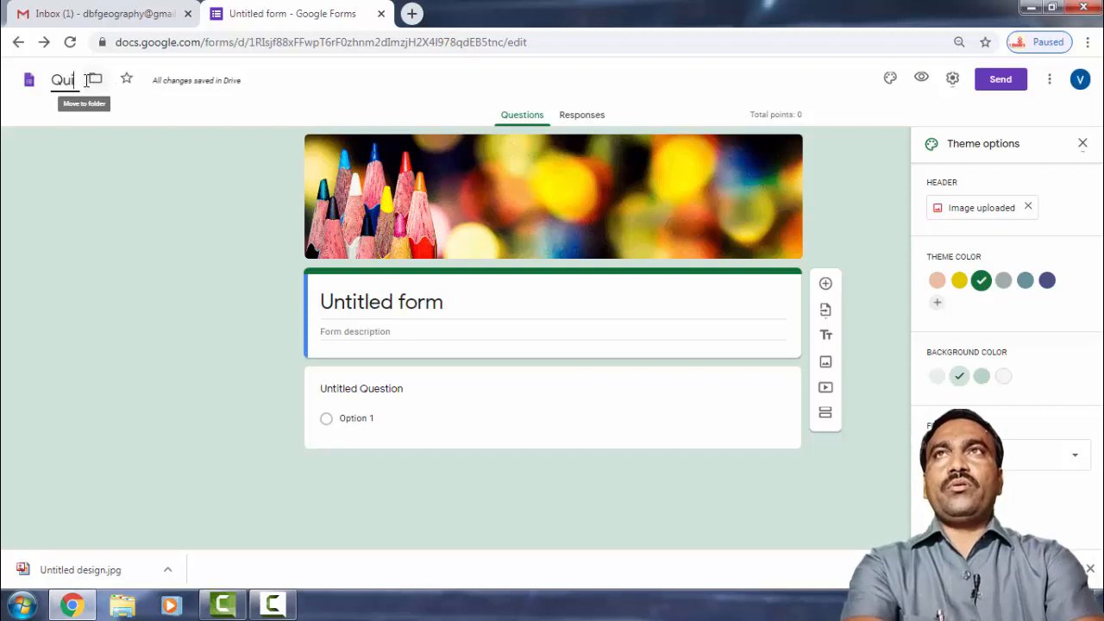
{"action": "type", "text": "z For F"}
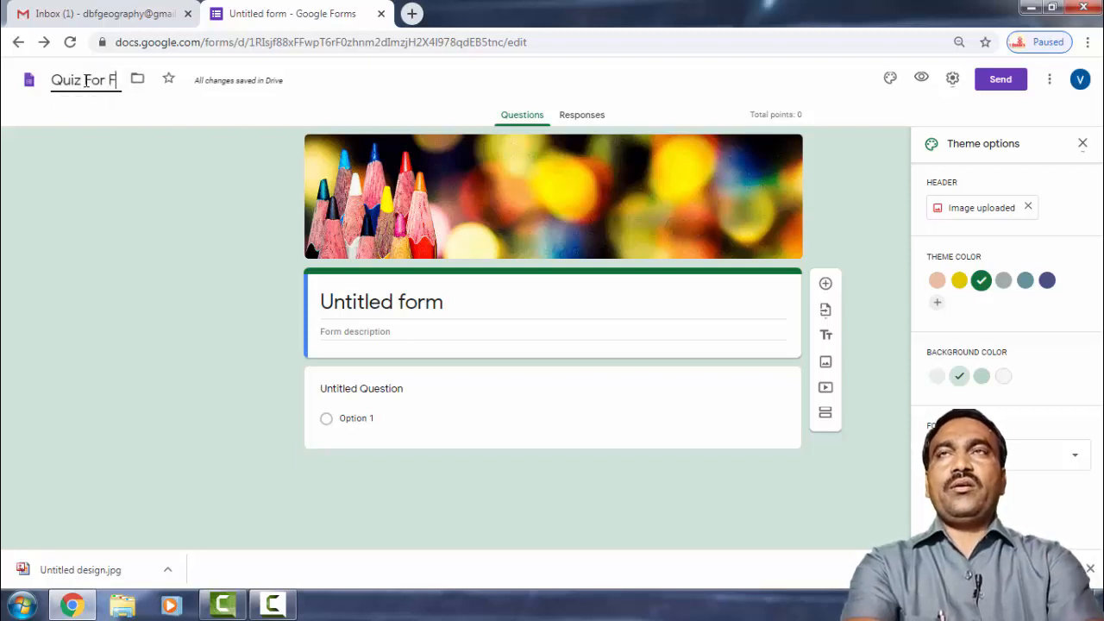
{"action": "type", "text": "DP"}
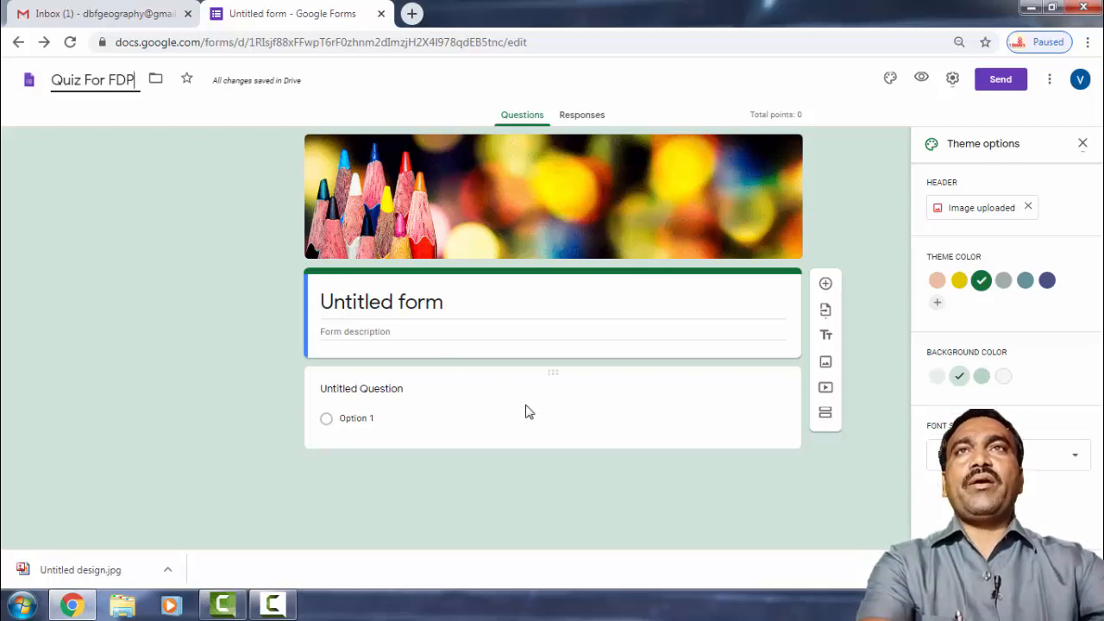
{"action": "left_click", "coordinate": [486, 390]}
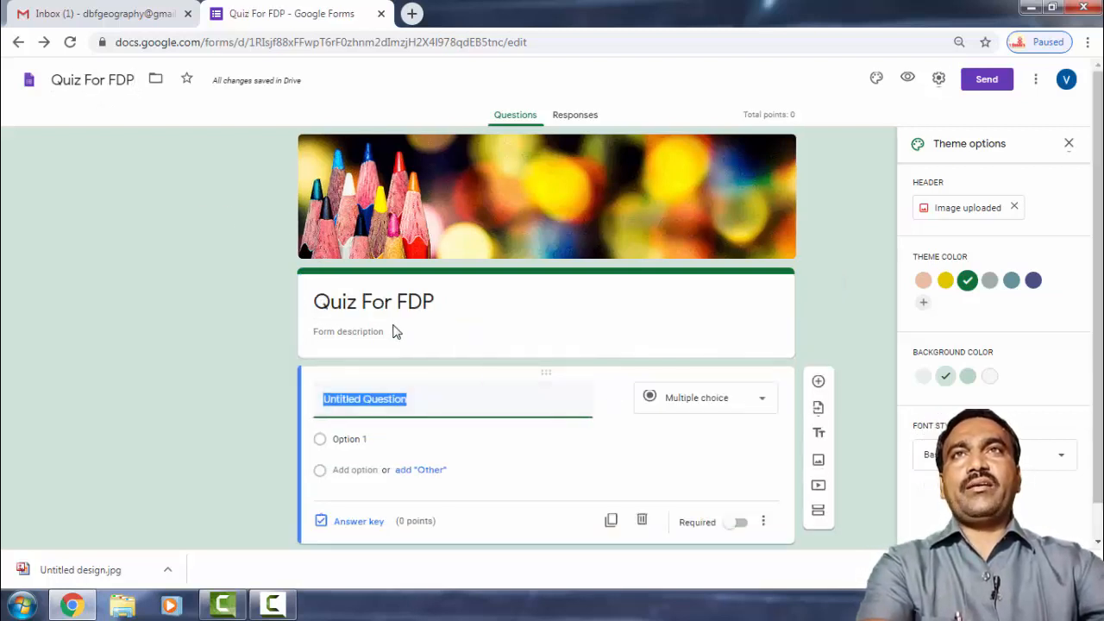
{"action": "left_click", "coordinate": [382, 332]}
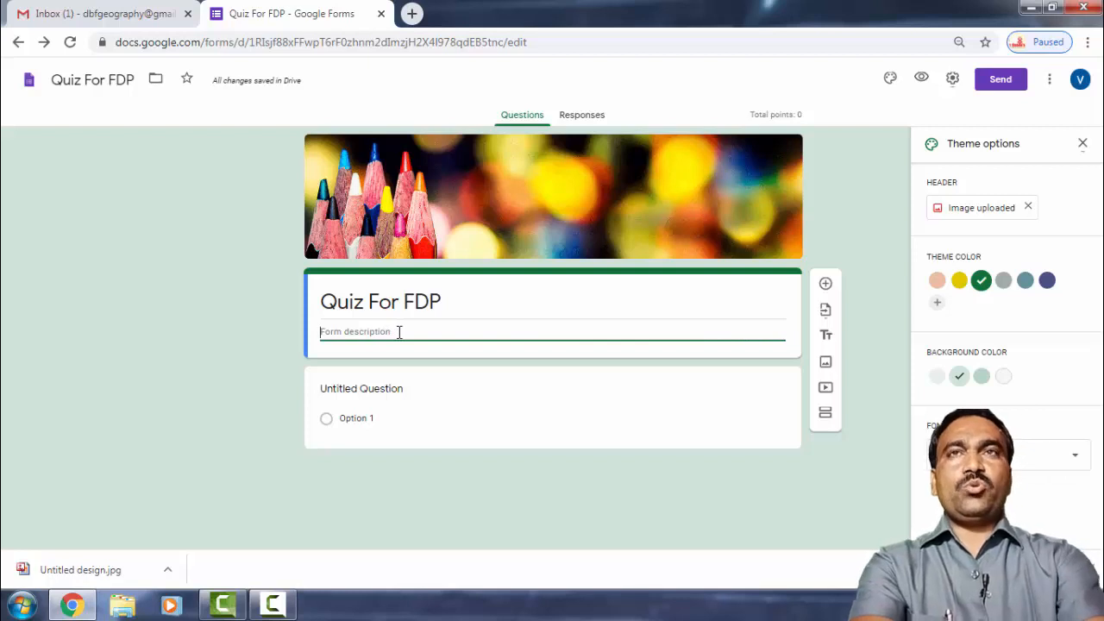
Enter 'D.B.F. Dayanand College of Arts and Science, Solapur' as the form description.
{"action": "type", "text": "D"}
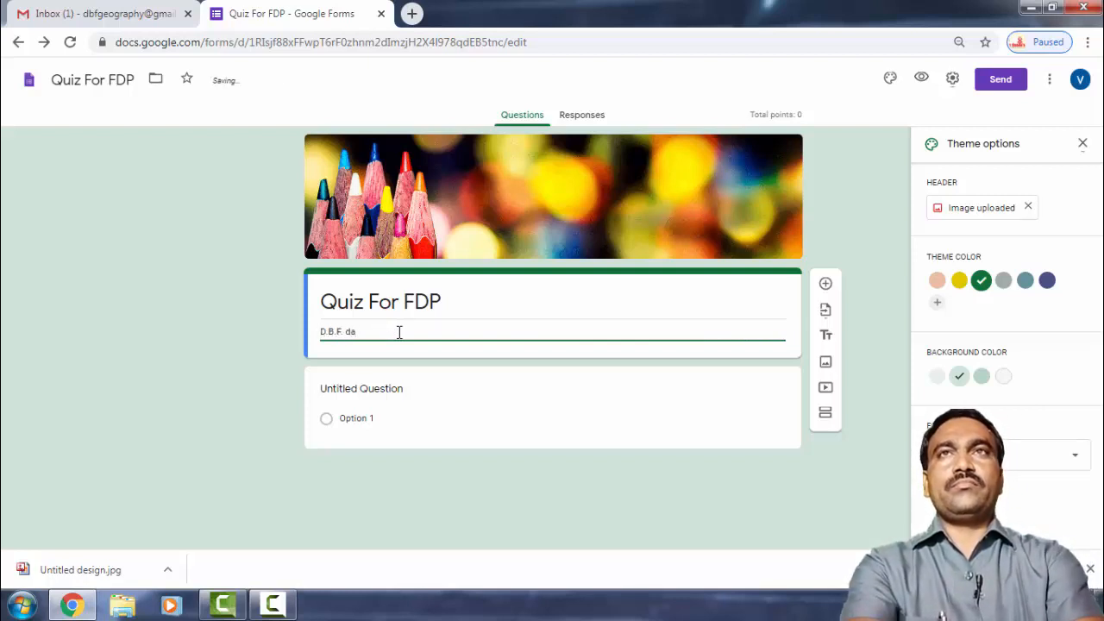
{"action": "type", "text": ".B.F. Da"}
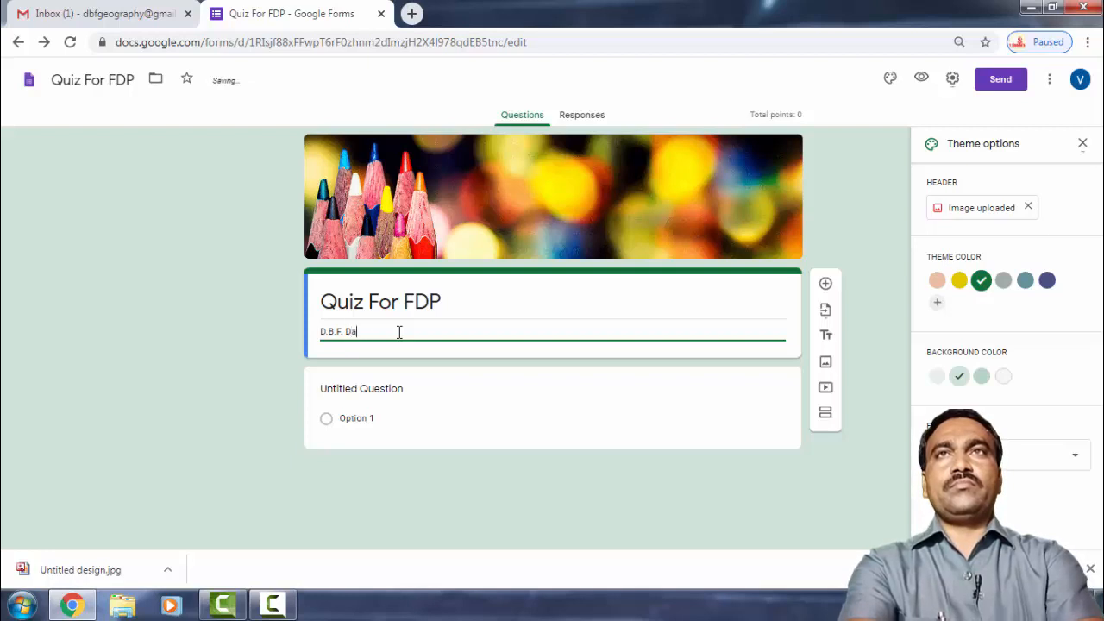
{"action": "type", "text": "ya"}
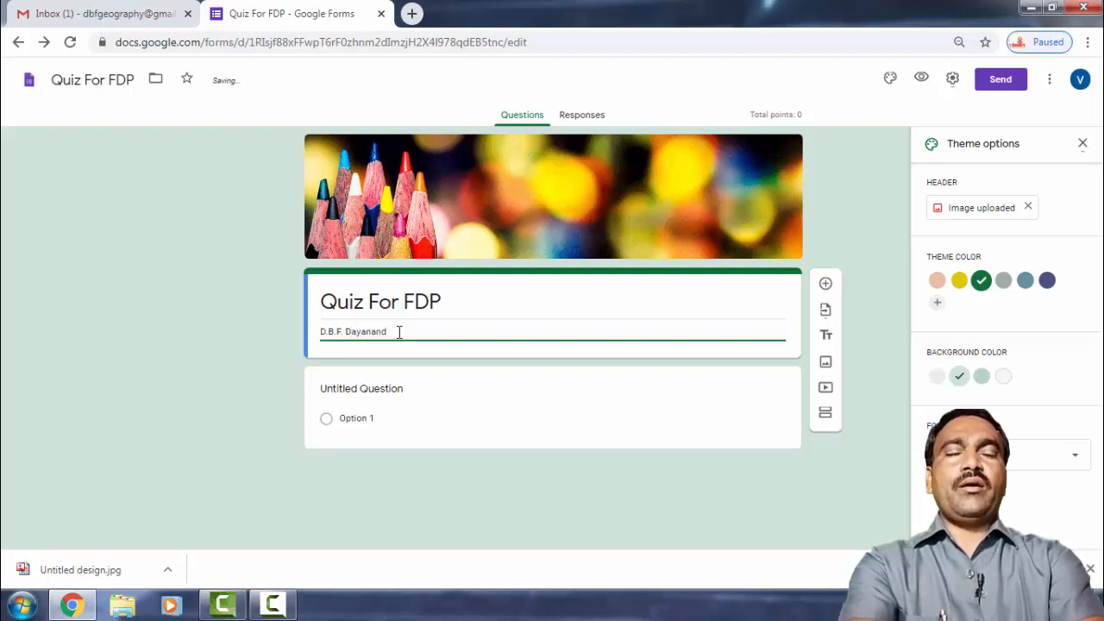
{"action": "type", "text": "nand"}
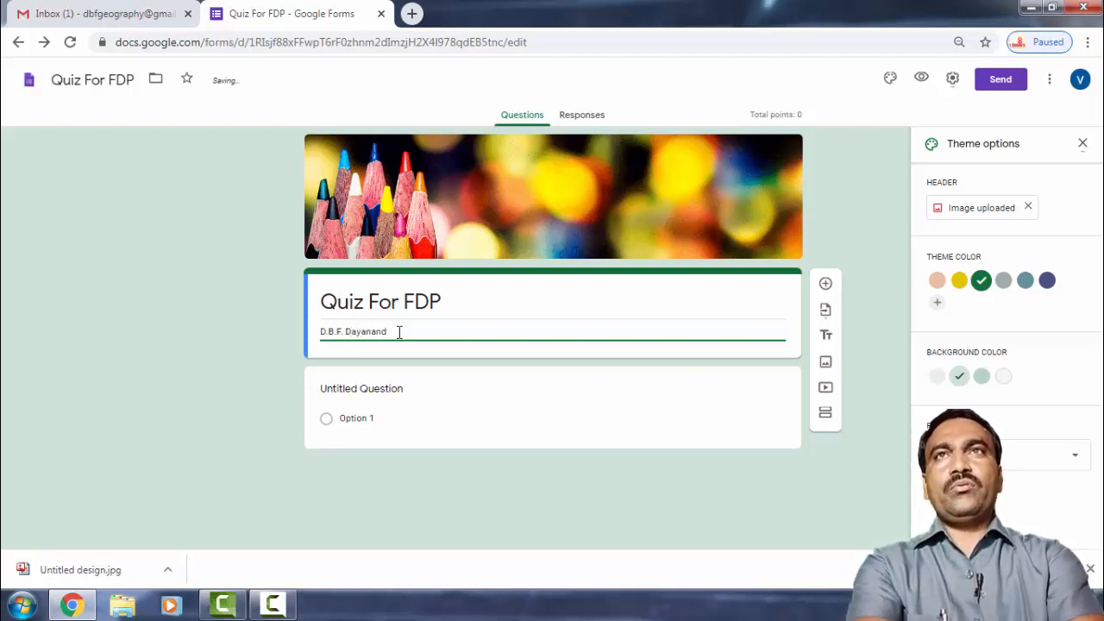
{"action": "type", "text": " College of Arts and Science, Solapur"}
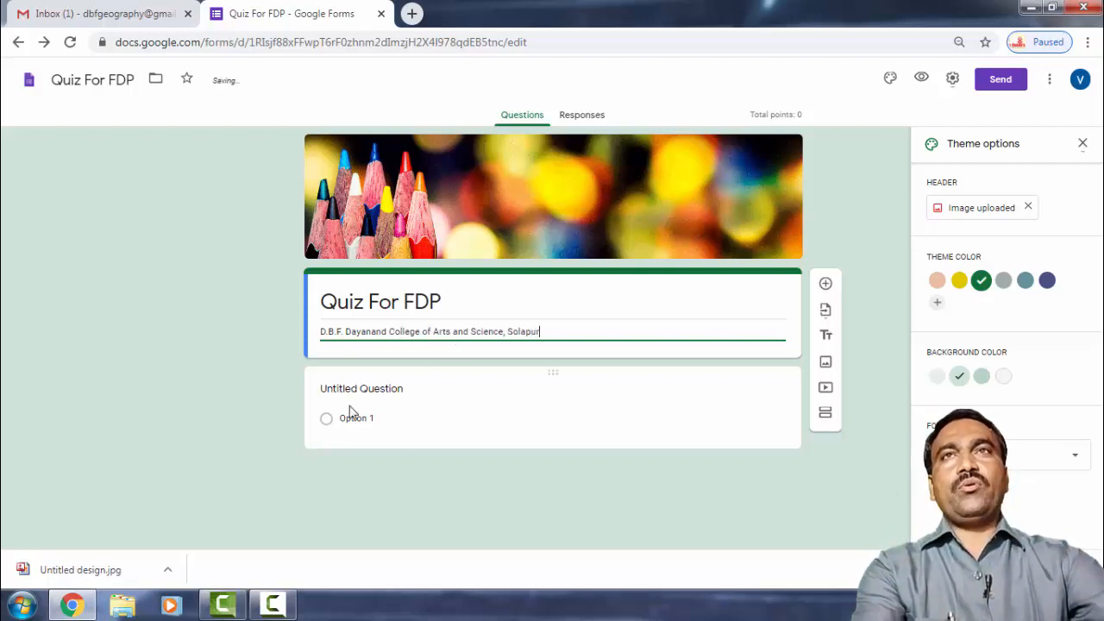
{"action": "left_click", "coordinate": [382, 395]}
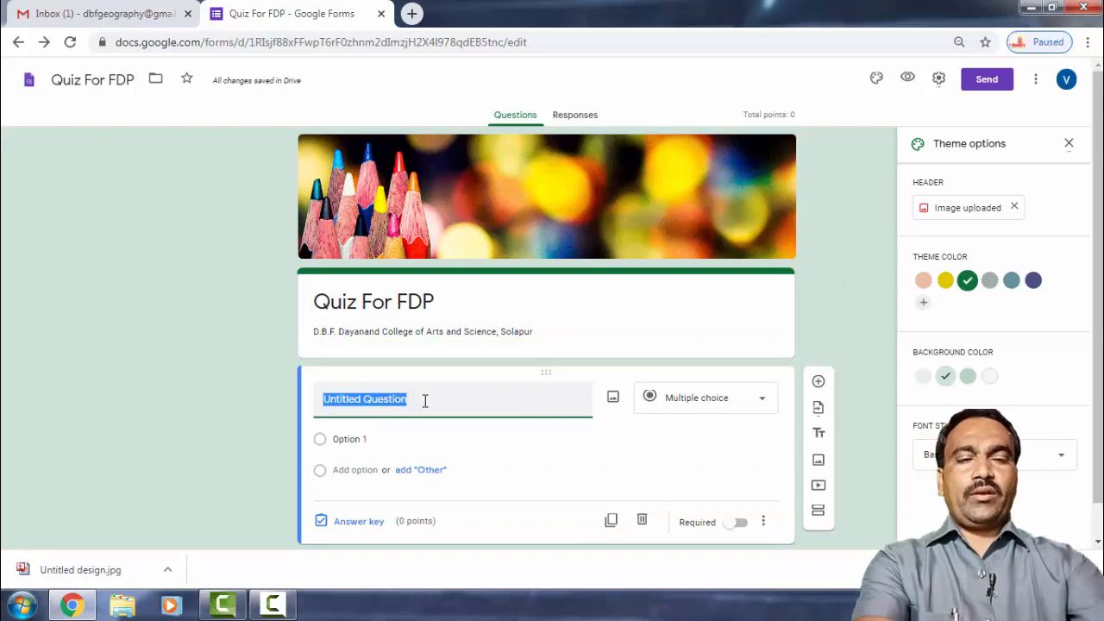
Title the first question Name and add an E-Mail question below it, both required.
{"action": "type", "text": "Name"}
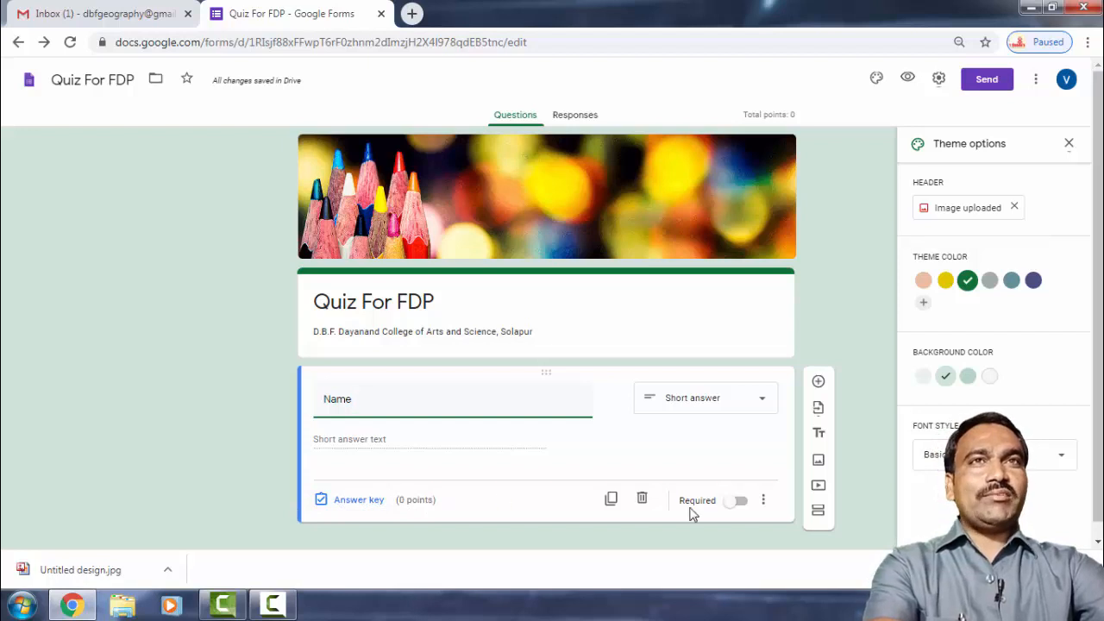
{"action": "left_click", "coordinate": [729, 503]}
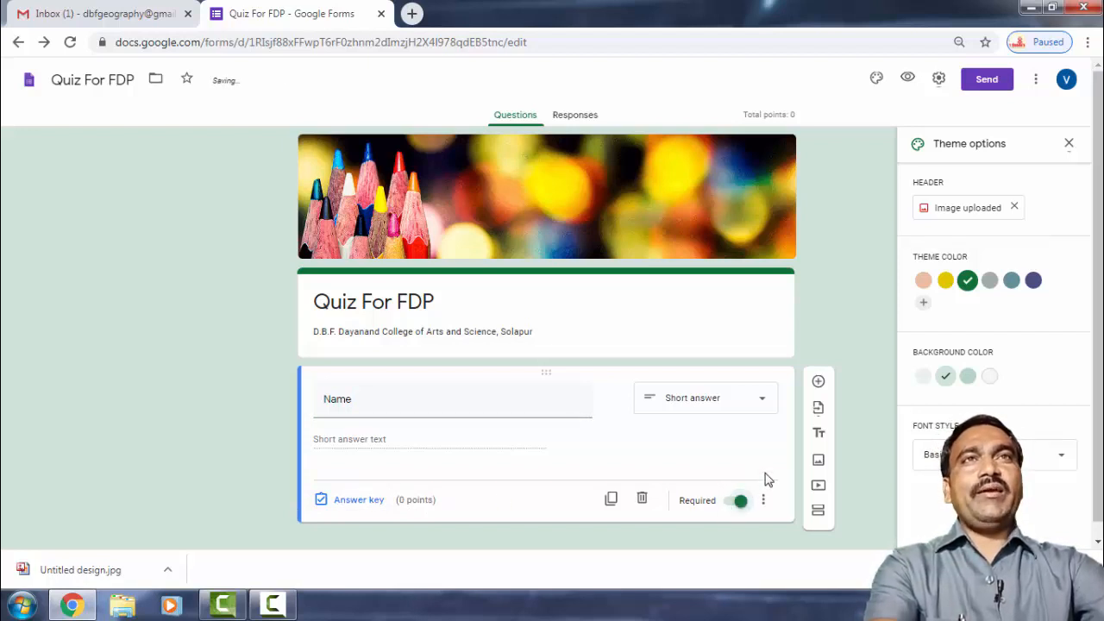
{"action": "left_click", "coordinate": [819, 384]}
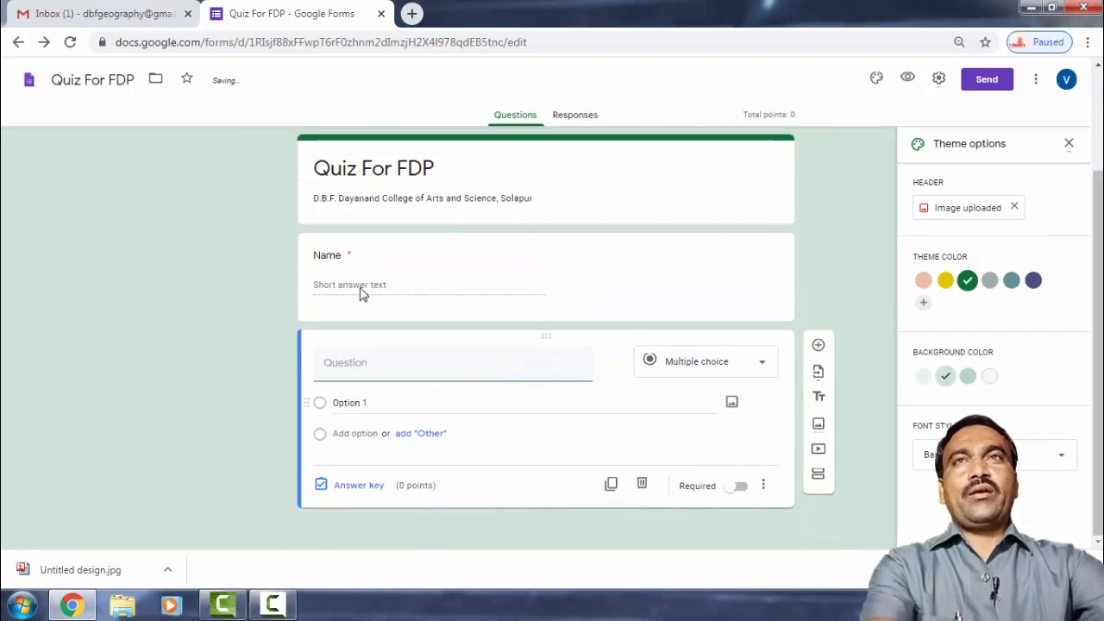
{"action": "type", "text": "Em"}
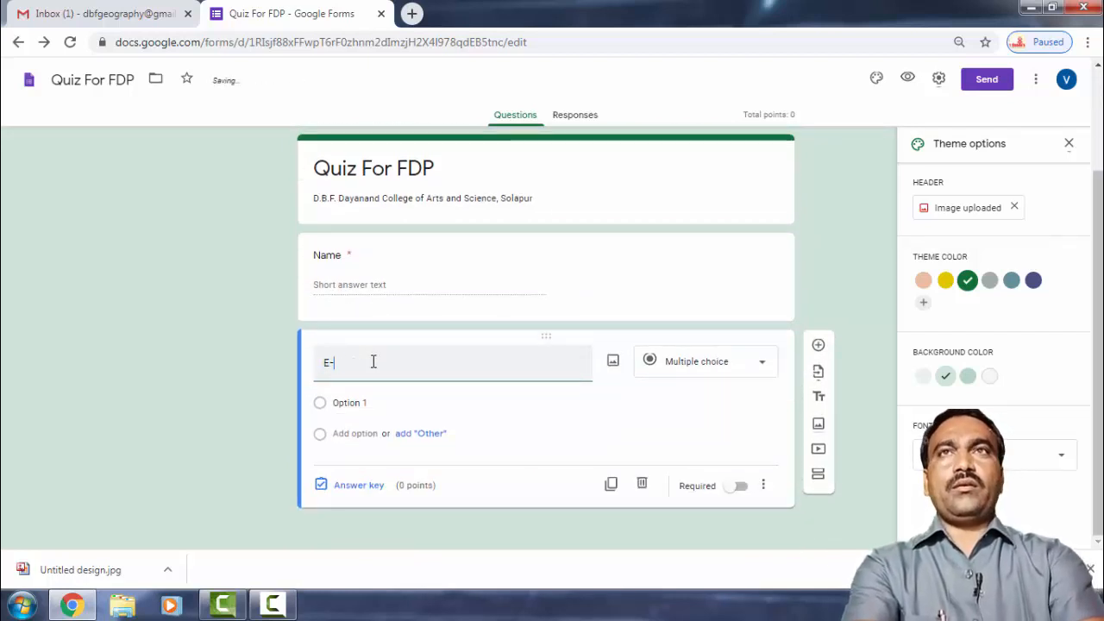
{"action": "type", "text": "Mail"}
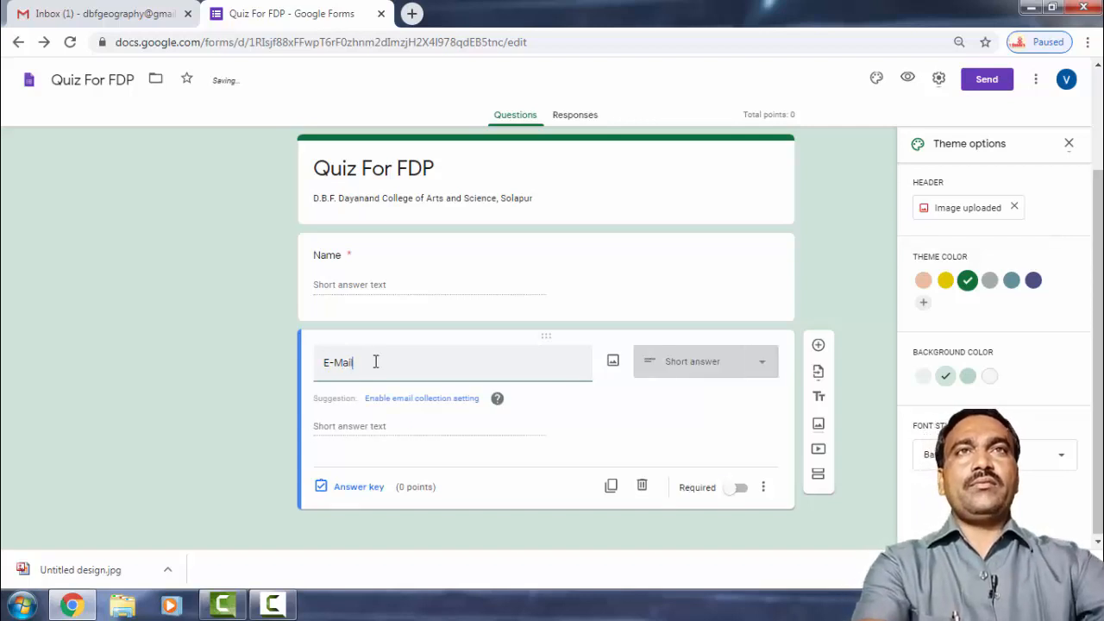
{"action": "left_click", "coordinate": [735, 488]}
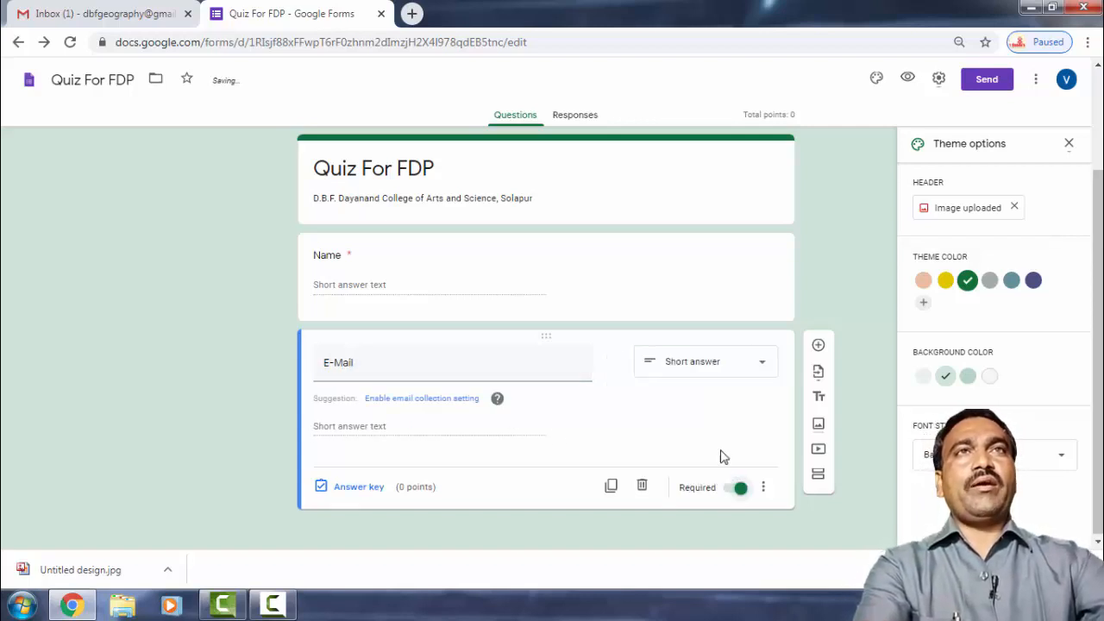
Duplicate the E-Mail question and retitle the copy 'Mobil No.'.
{"action": "left_click", "coordinate": [608, 488]}
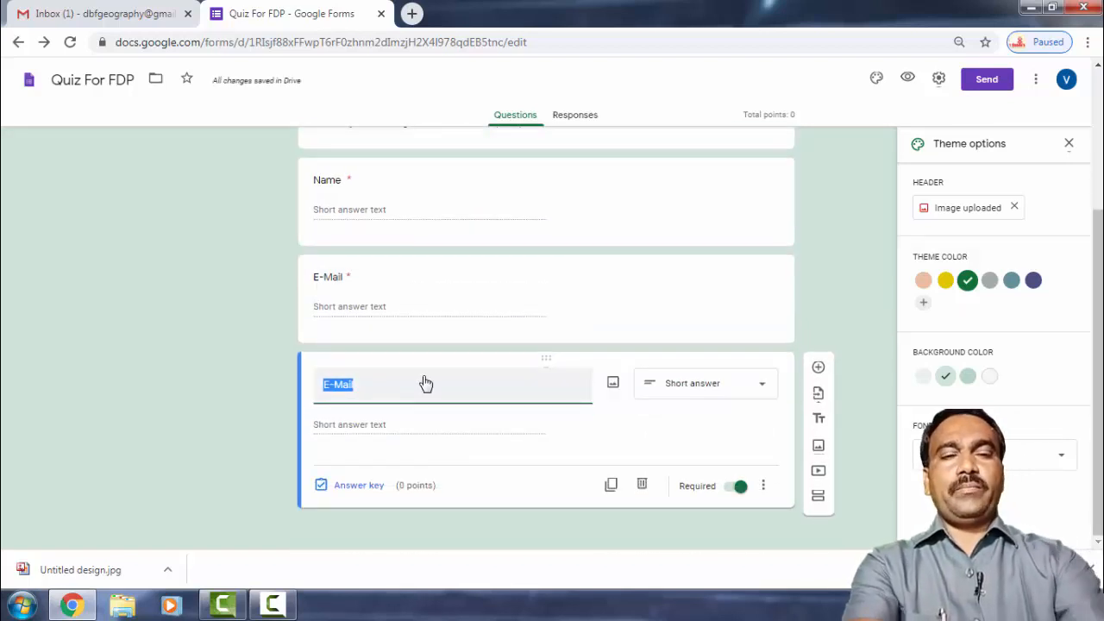
{"action": "type", "text": "Mob"}
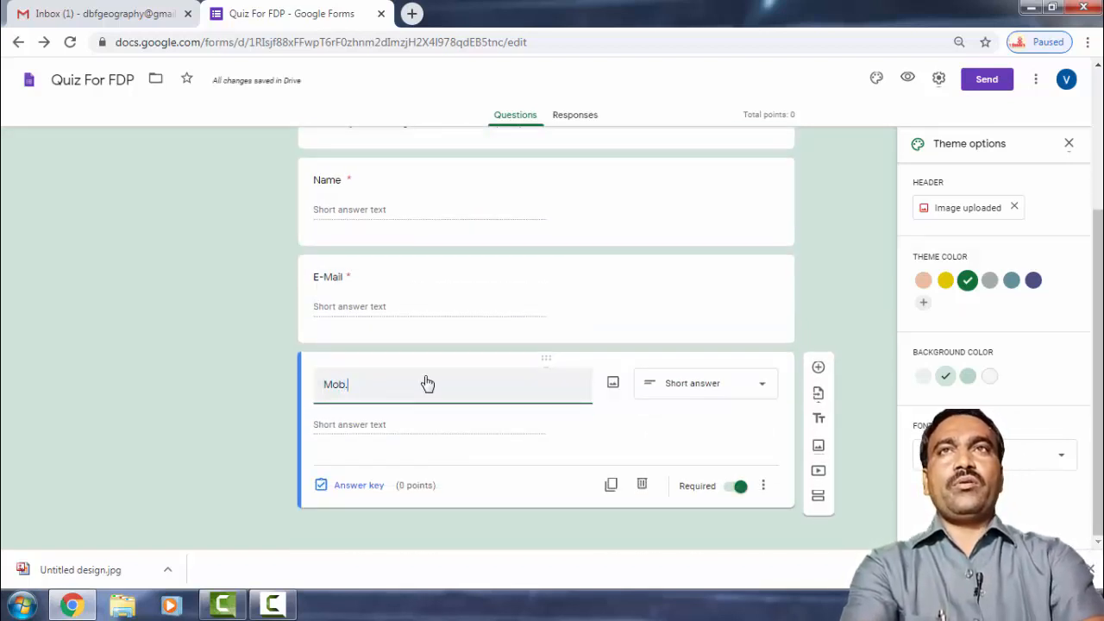
{"action": "type", "text": "."}
{"action": "key", "text": "BackSpace"}
{"action": "key", "text": "BackSpace"}
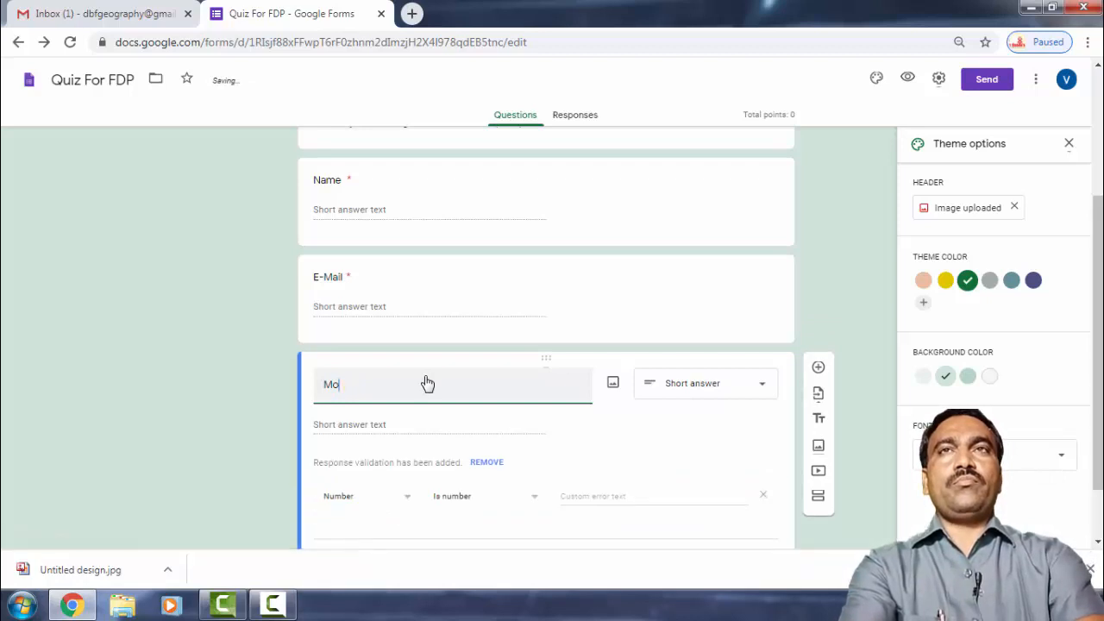
{"action": "type", "text": "bil No."}
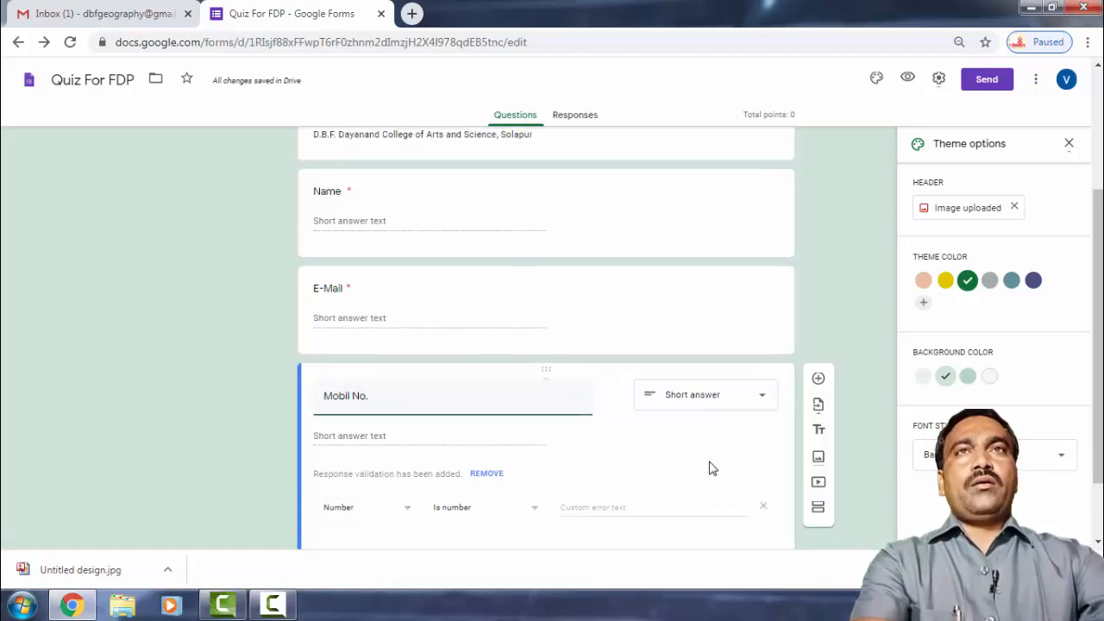
{"action": "scroll", "coordinate": [690, 466], "scroll_direction": "down", "scroll_amount": 1}
Make Mobil No. required and add a blank question below it.
{"action": "left_click", "coordinate": [739, 488]}
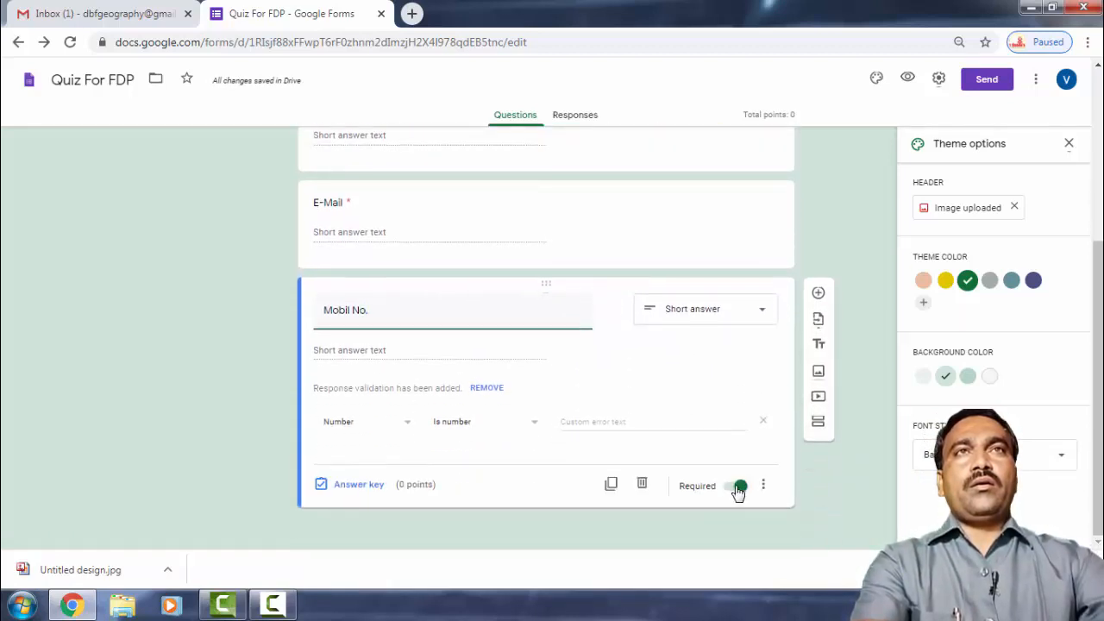
{"action": "left_click", "coordinate": [821, 298]}
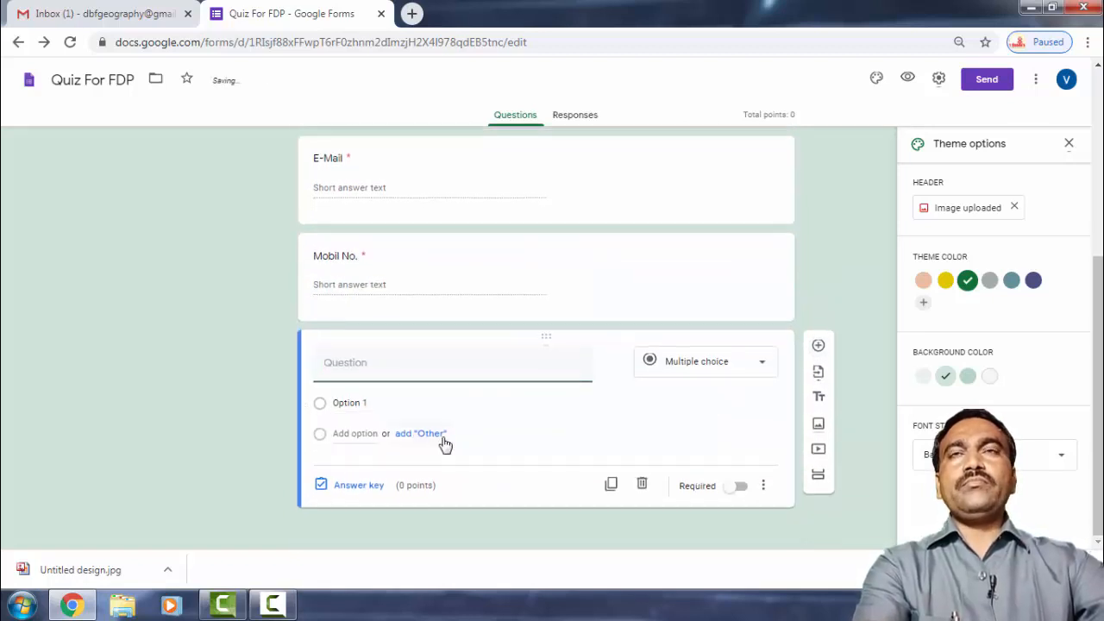
{"action": "left_click", "coordinate": [389, 276]}
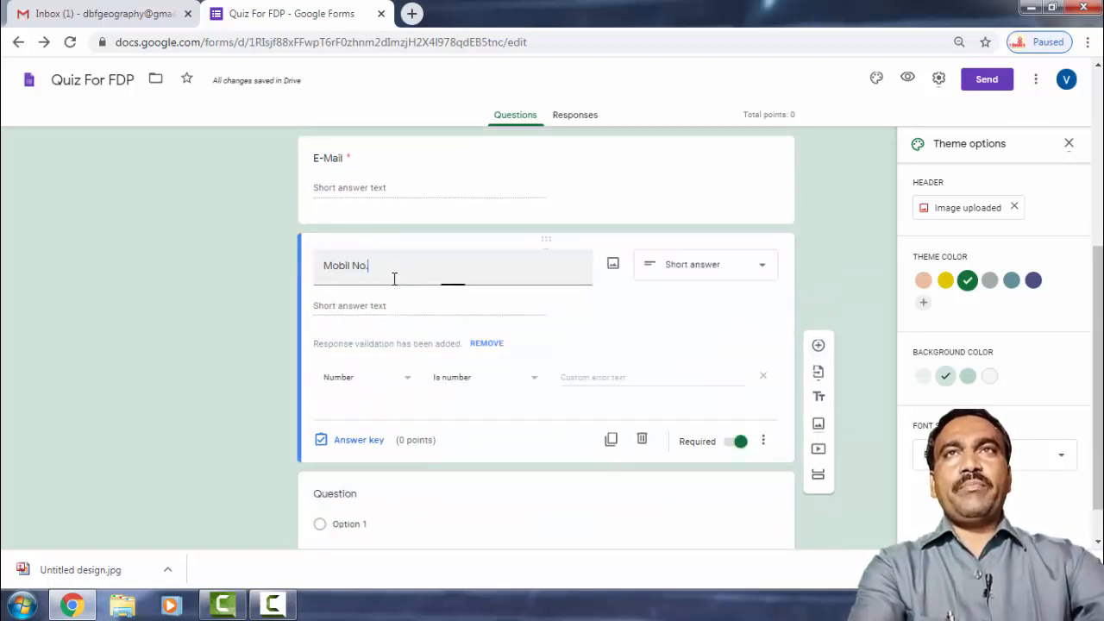
Restrict Mobil No. answers to a number less than 10.
{"action": "left_click", "coordinate": [411, 383]}
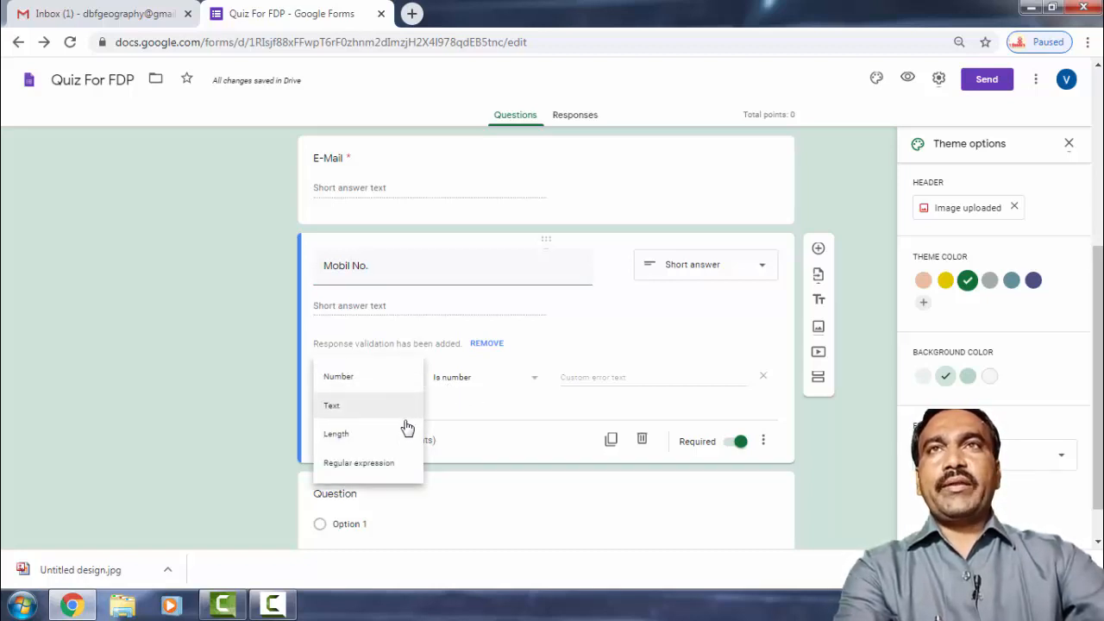
{"action": "left_click", "coordinate": [532, 380]}
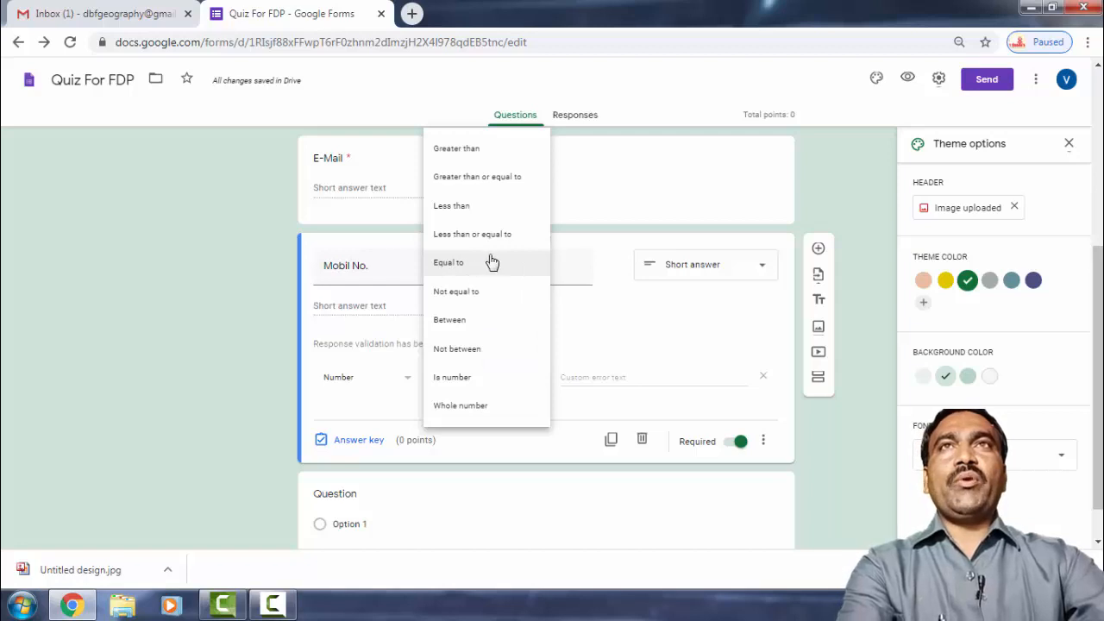
{"action": "left_click", "coordinate": [486, 212]}
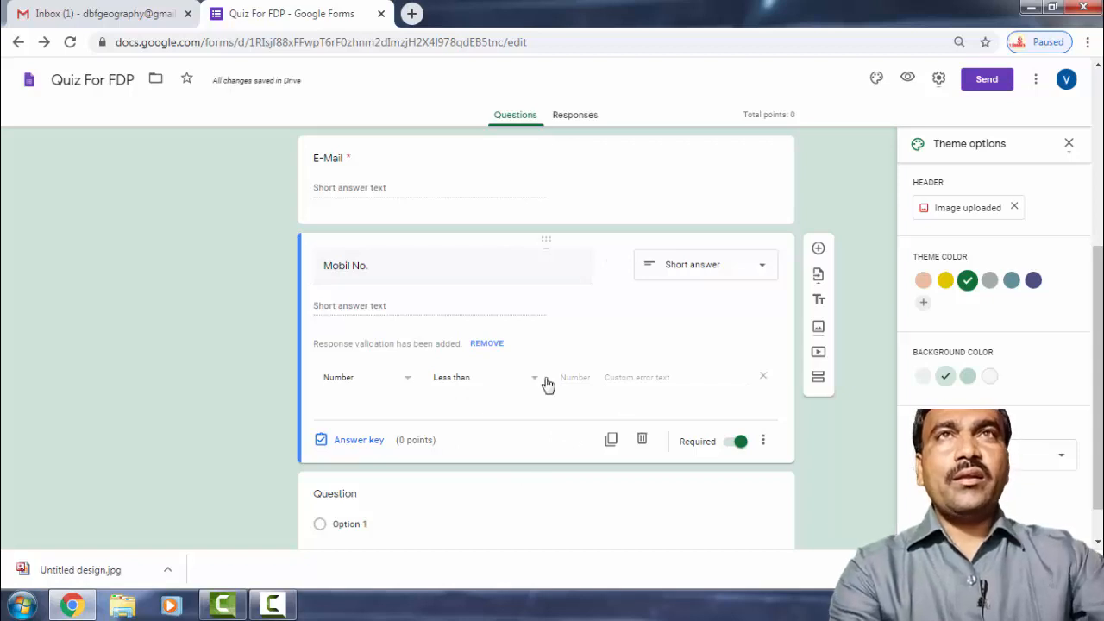
{"action": "left_click", "coordinate": [686, 377]}
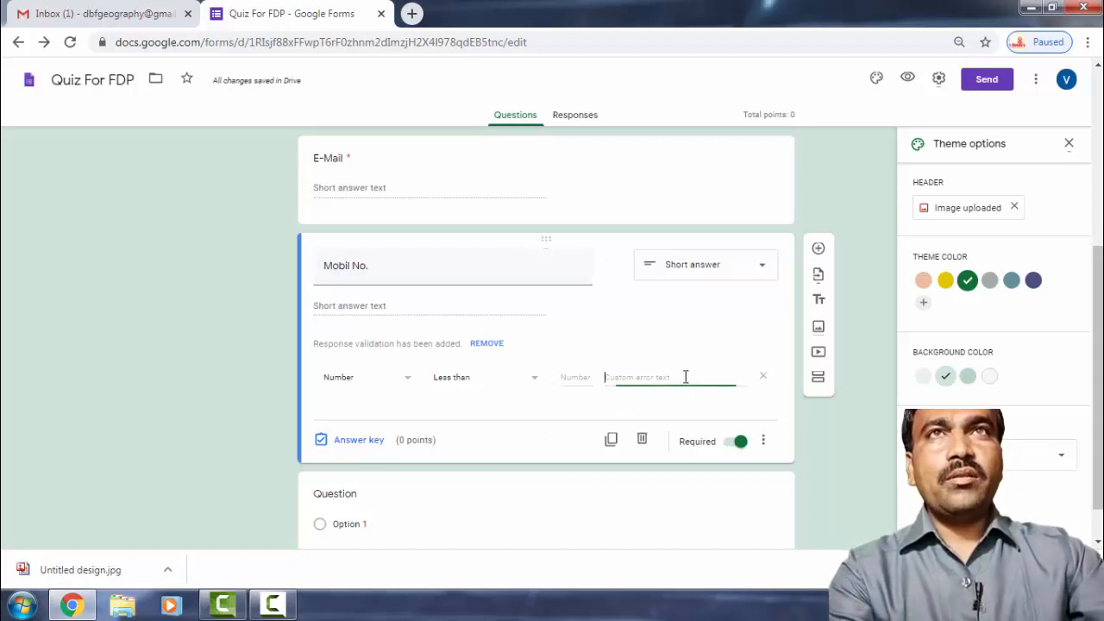
{"action": "left_click", "coordinate": [569, 378]}
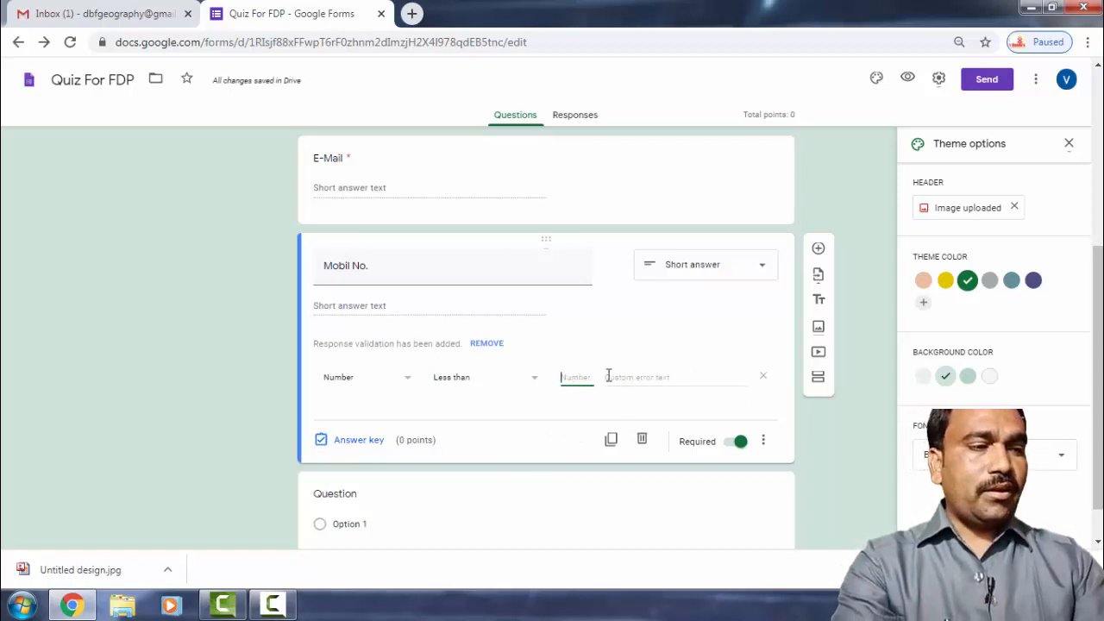
{"action": "type", "text": "10"}
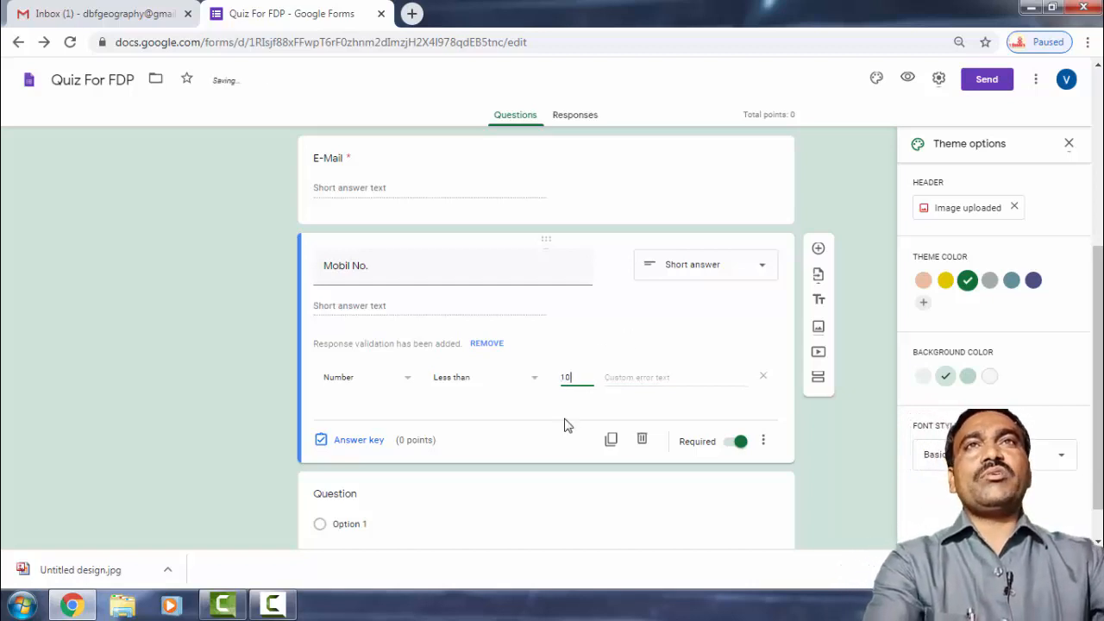
{"action": "left_click", "coordinate": [567, 423]}
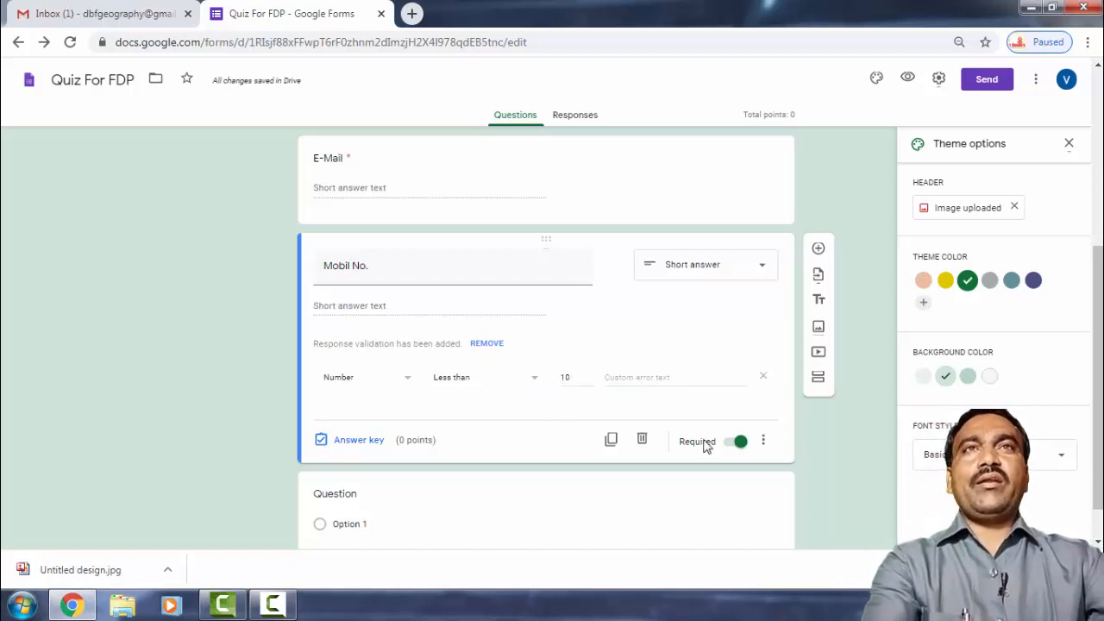
{"action": "scroll", "coordinate": [523, 441], "scroll_direction": "down", "scroll_amount": 1}
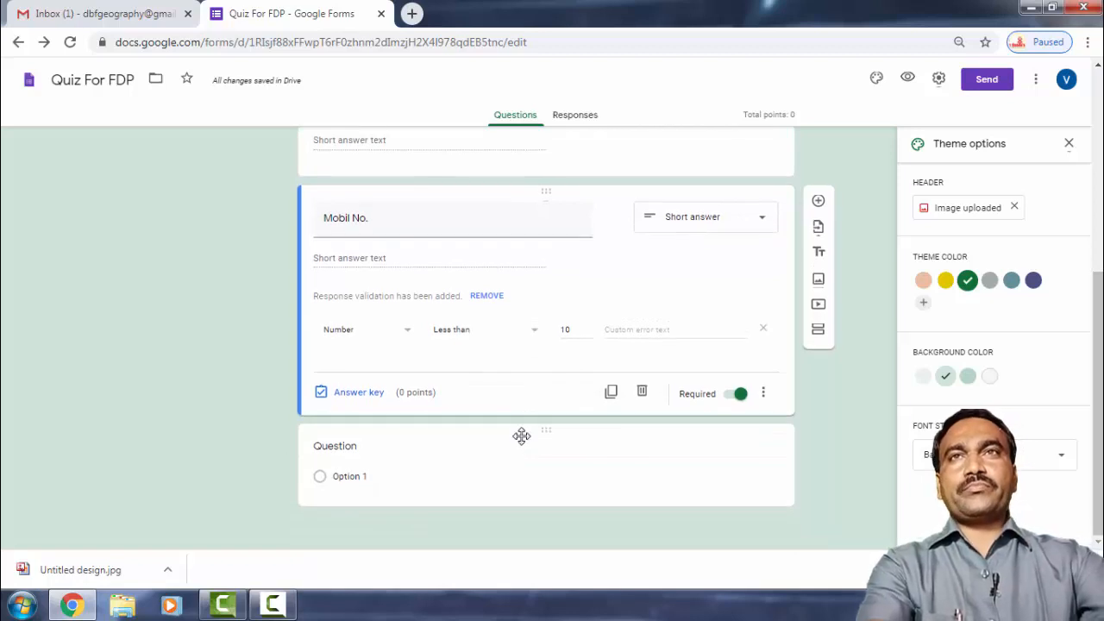
Make the blank question a required Gender dropdown with options Male, Female and Other.
{"action": "left_click", "coordinate": [359, 454]}
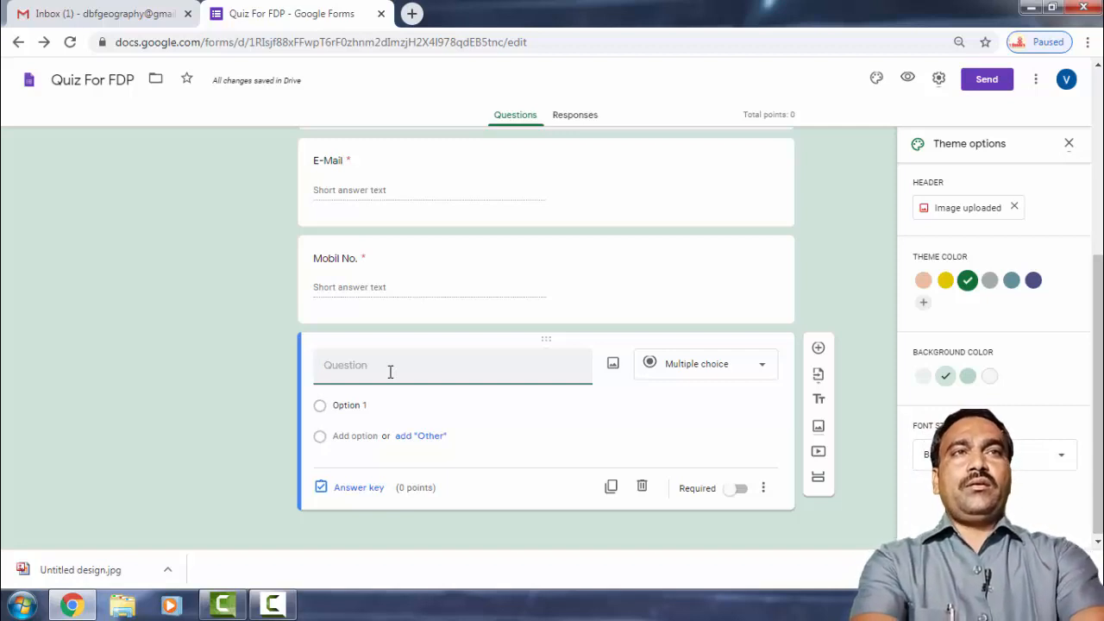
{"action": "type", "text": "Gender"}
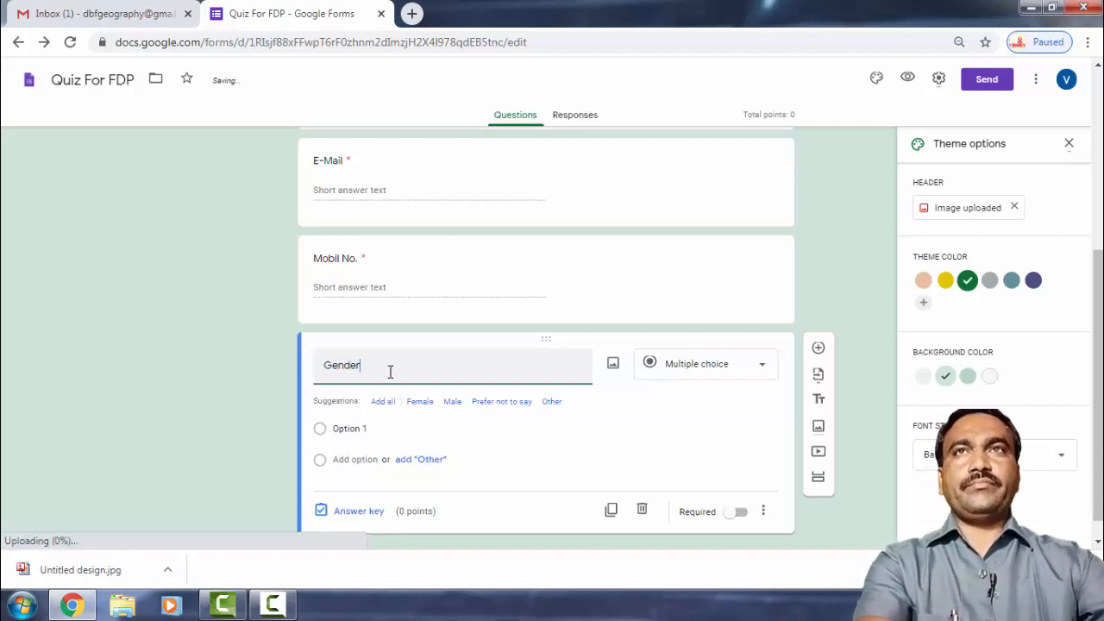
{"action": "left_click", "coordinate": [759, 369]}
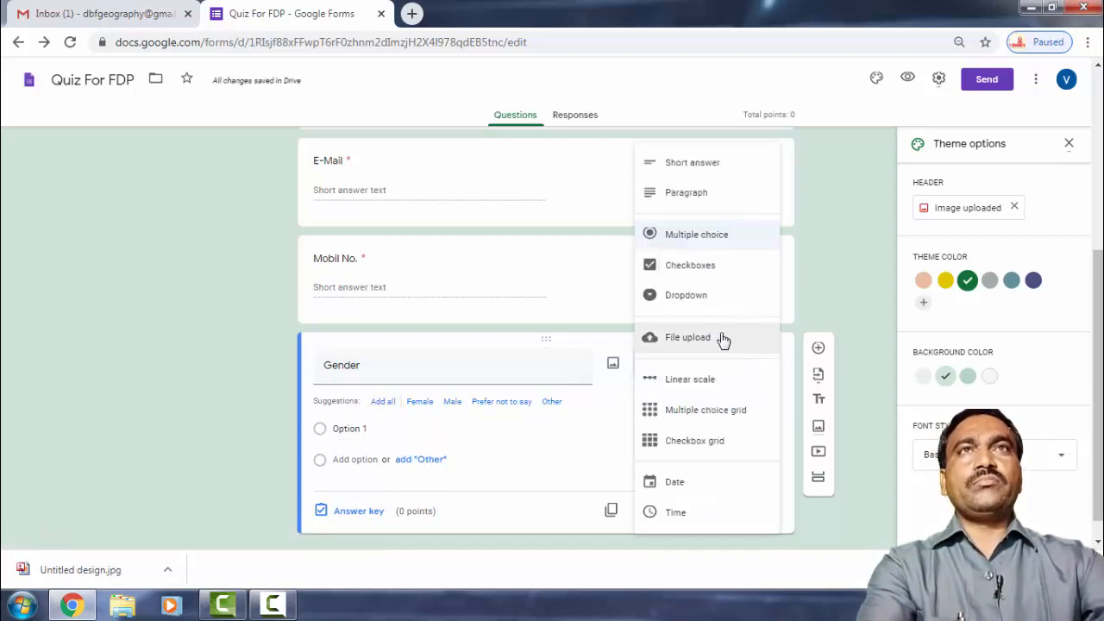
{"action": "left_click", "coordinate": [686, 302]}
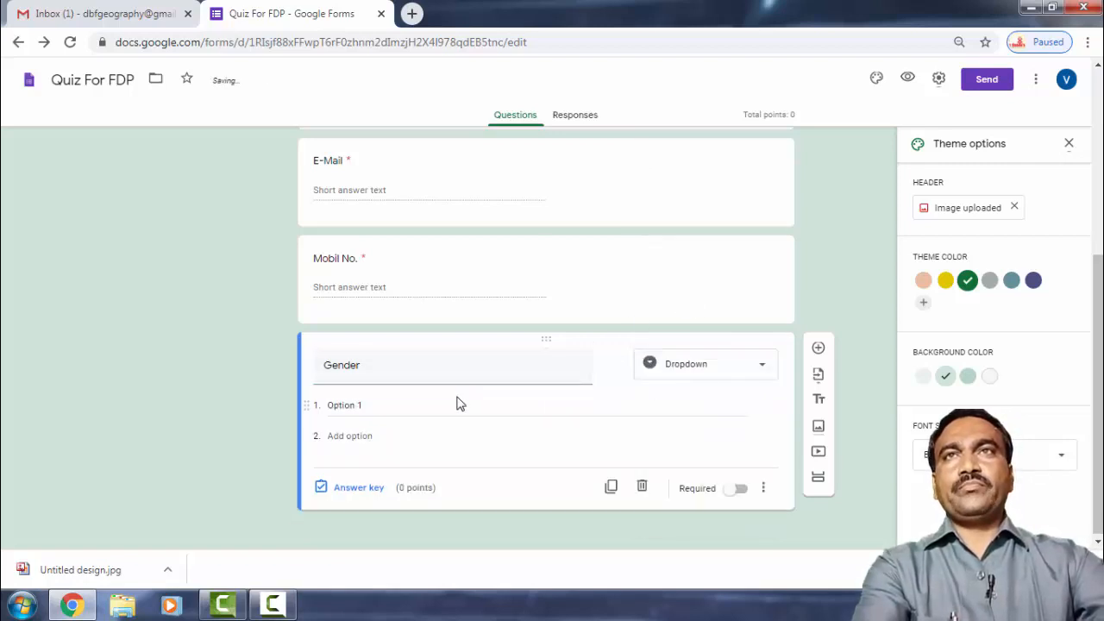
{"action": "left_click", "coordinate": [363, 405]}
{"action": "type", "text": "Male"}
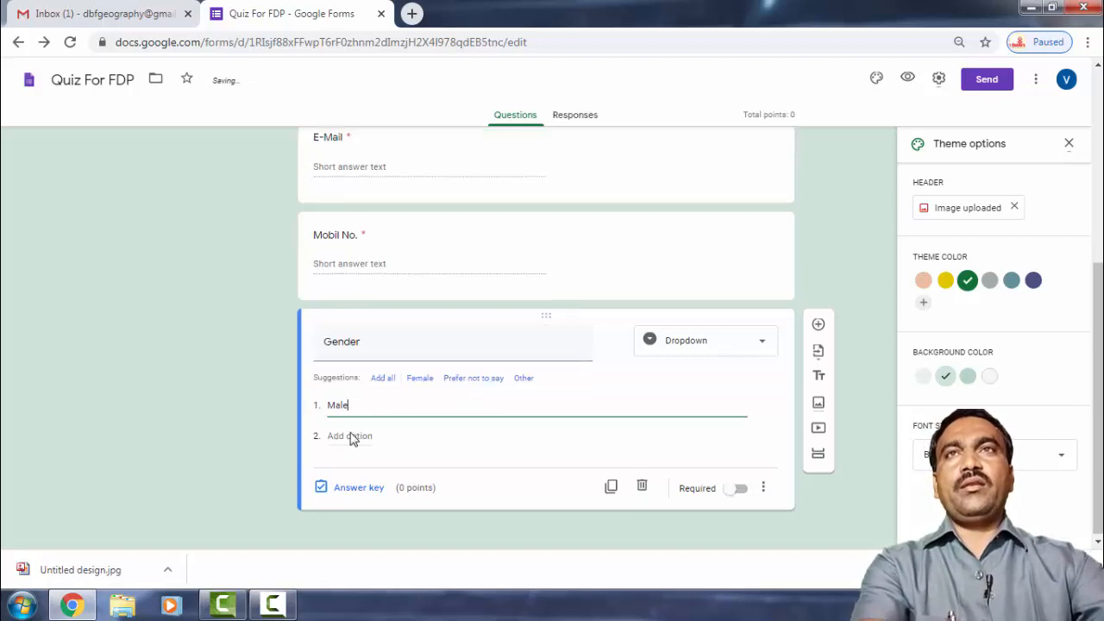
{"action": "left_click", "coordinate": [354, 436]}
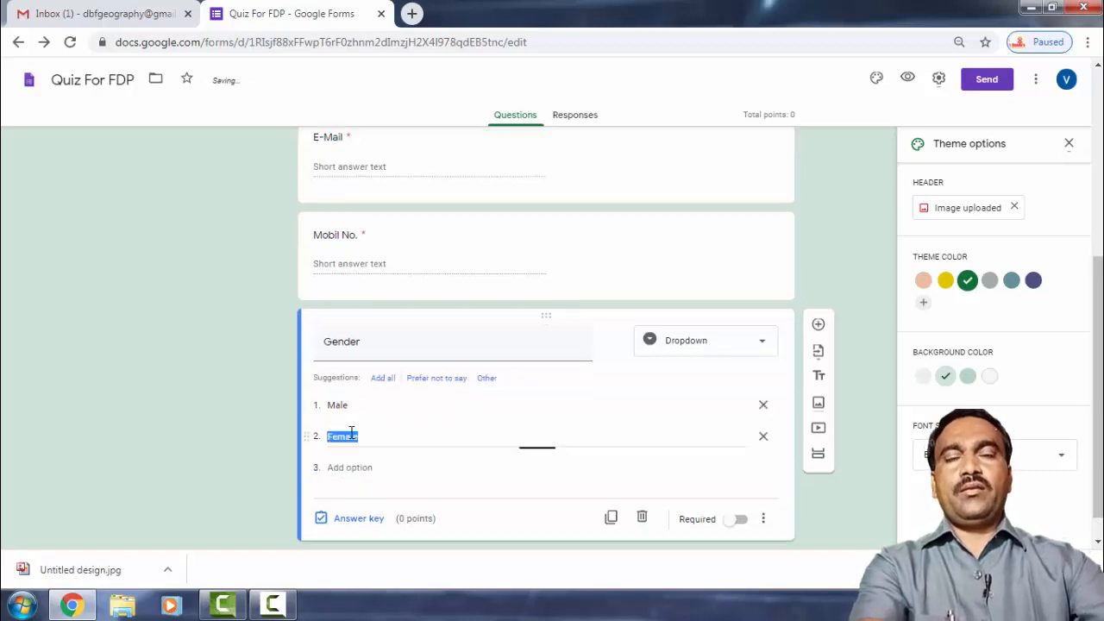
{"action": "type", "text": "F"}
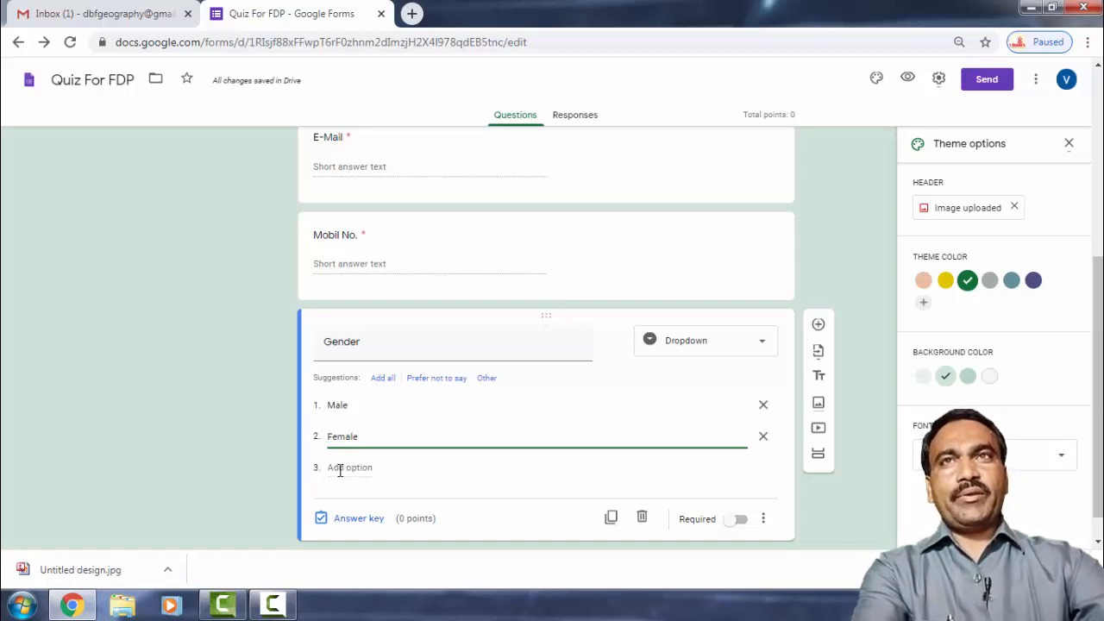
{"action": "left_click", "coordinate": [339, 470]}
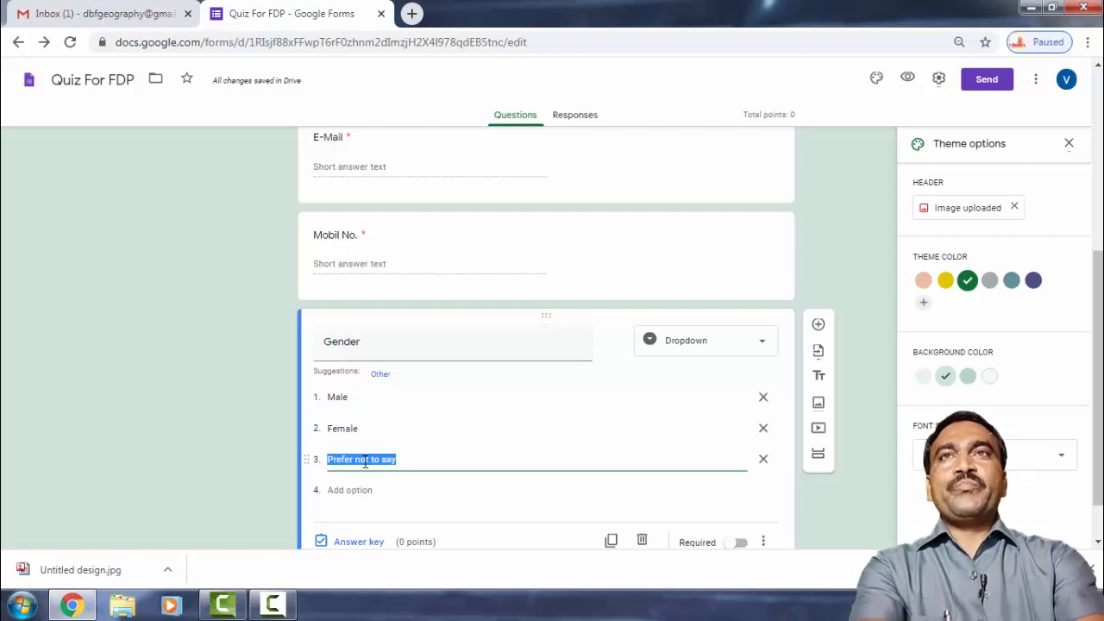
{"action": "type", "text": "Other"}
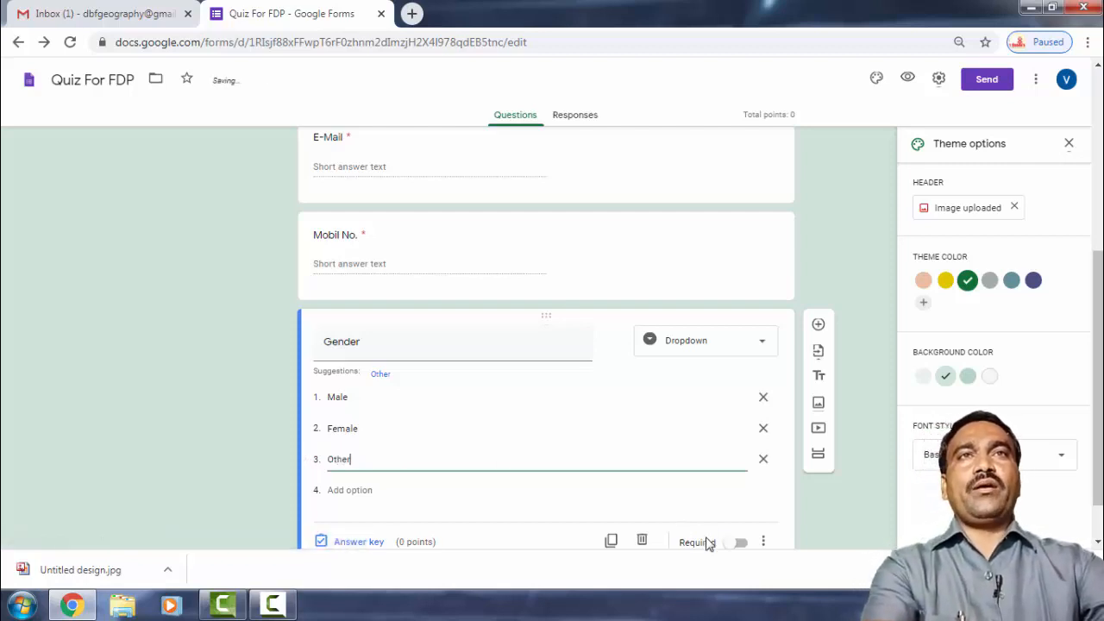
{"action": "left_click", "coordinate": [737, 544]}
{"action": "scroll", "coordinate": [524, 481], "scroll_direction": "down", "scroll_amount": 1}
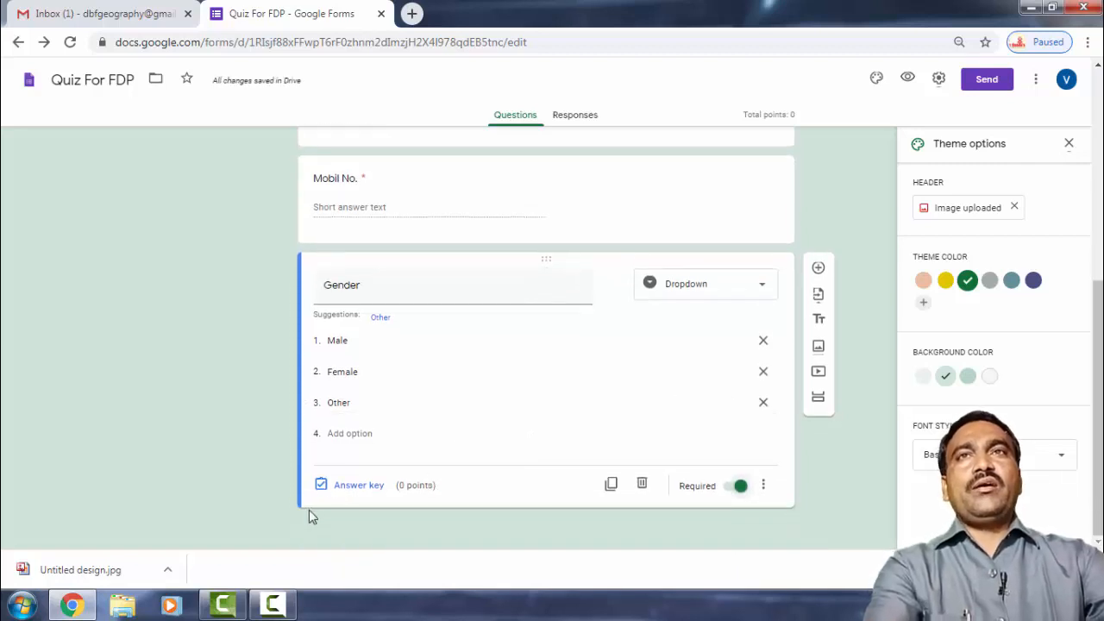
Add a section after the Gender question titled 'Questions on Geography' with description 'general Knowedge'.
{"action": "left_click", "coordinate": [819, 401]}
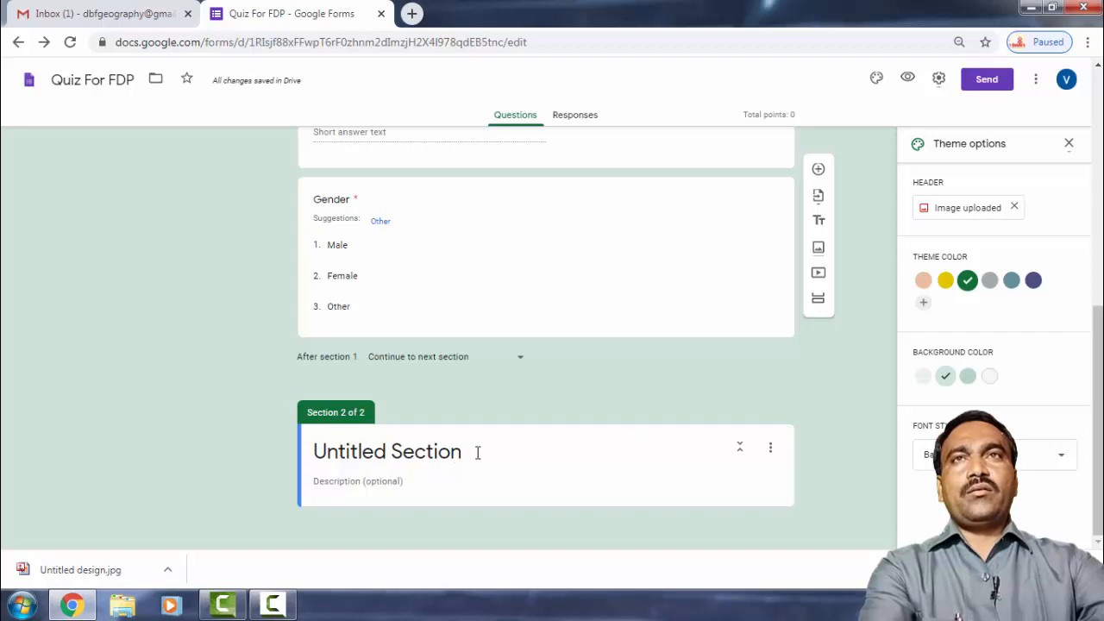
{"action": "left_click", "coordinate": [477, 453]}
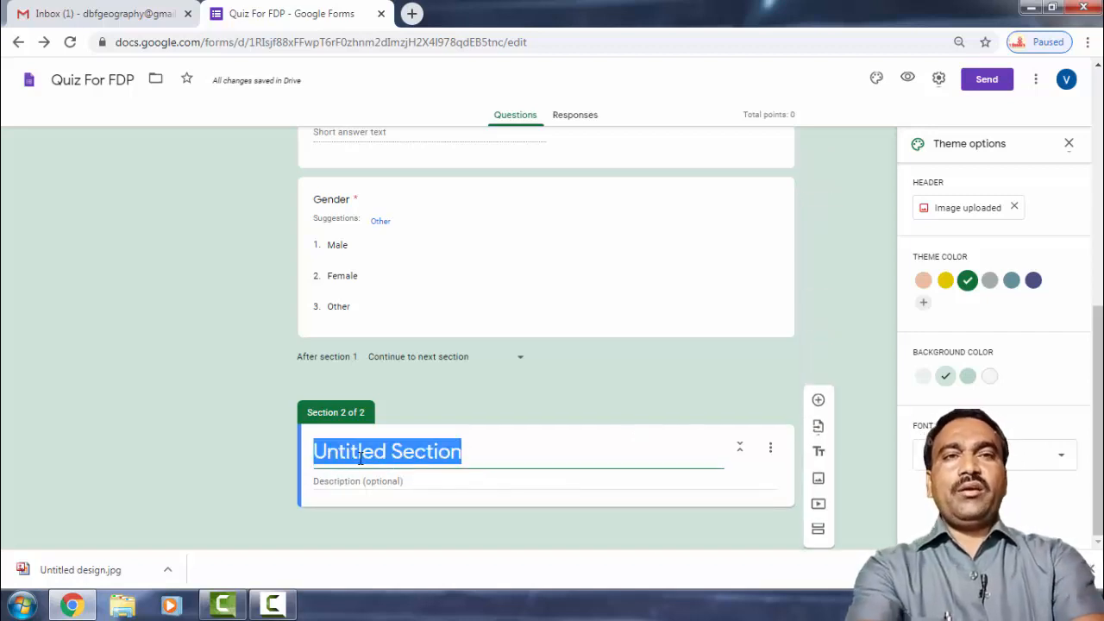
{"action": "type", "text": "Questio"}
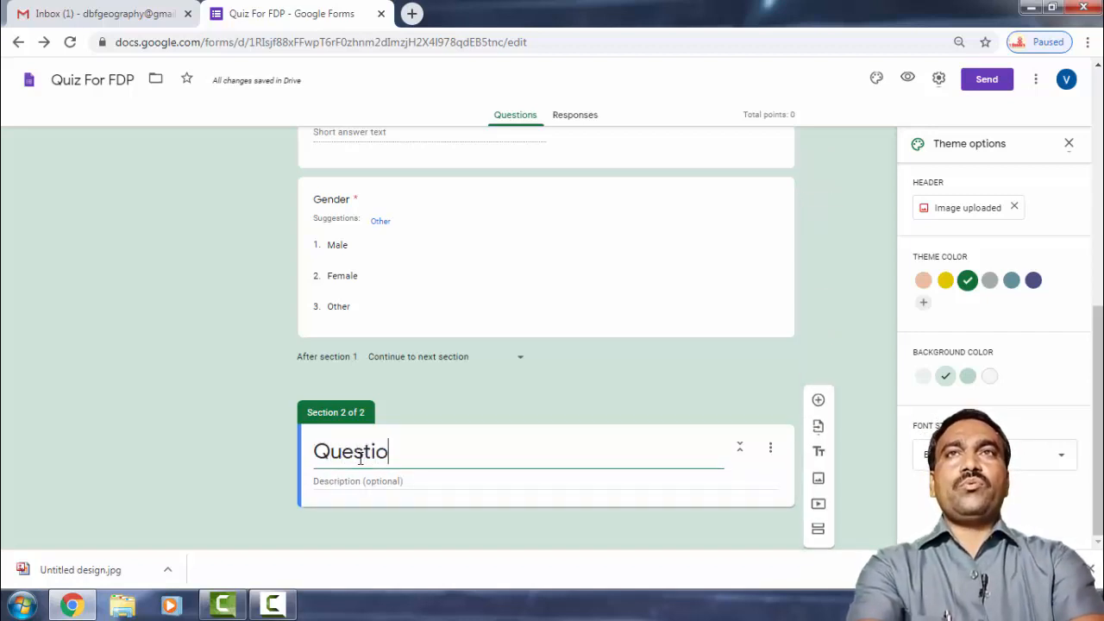
{"action": "type", "text": "ns"}
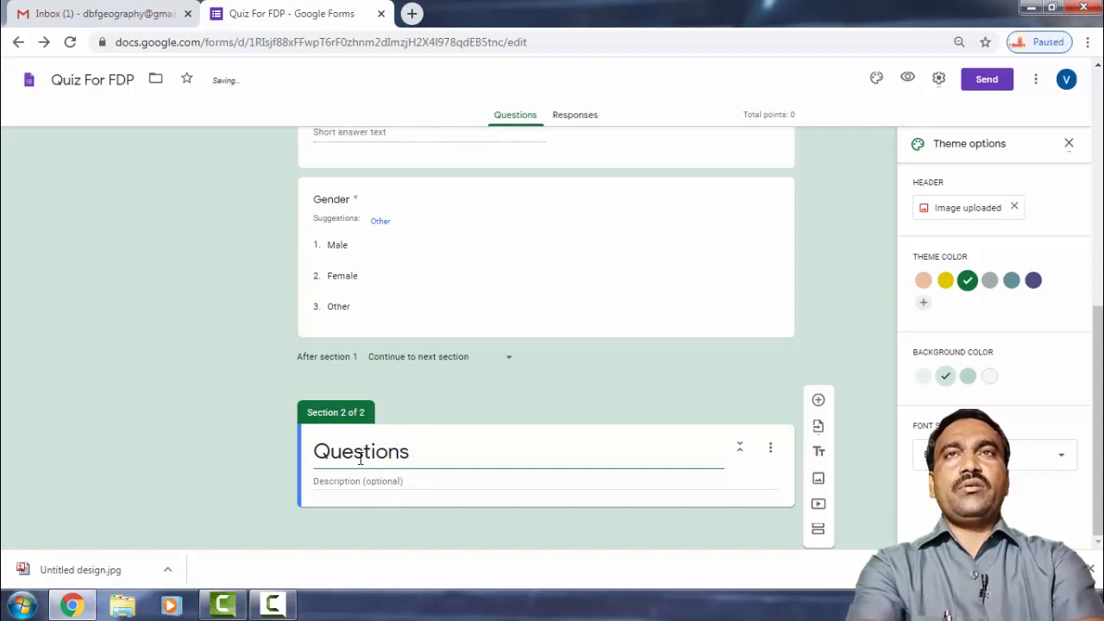
{"action": "type", "text": " about"}
{"action": "key", "text": "BackSpace"}
{"action": "key", "text": "BackSpace"}
{"action": "key", "text": "BackSpace"}
{"action": "key", "text": "BackSpace"}
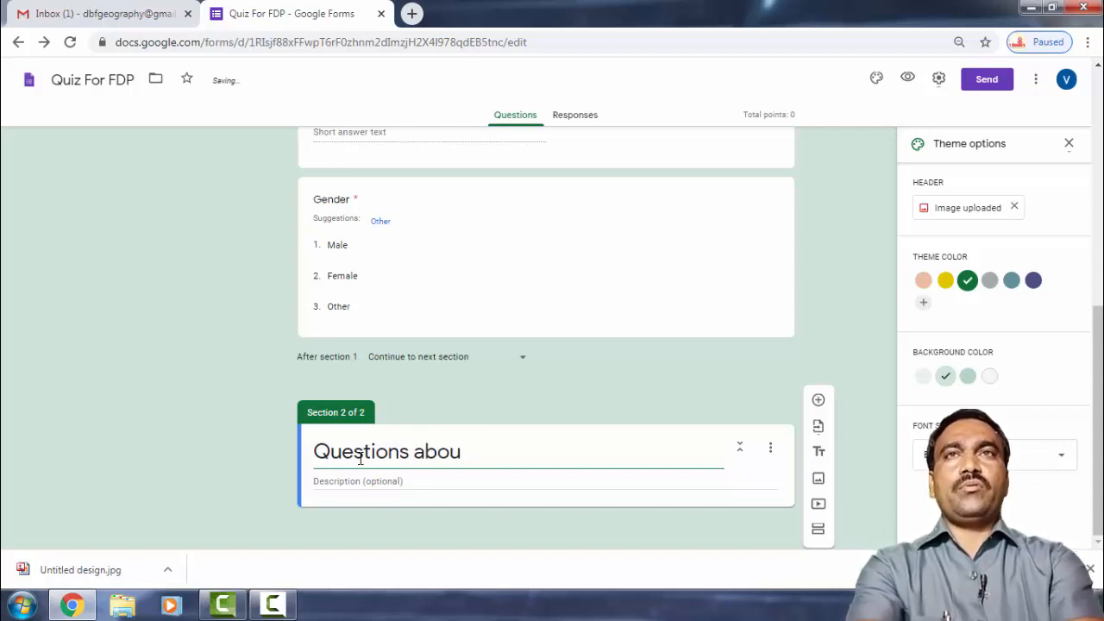
{"action": "key", "text": "BackSpace"}
{"action": "type", "text": "on"}
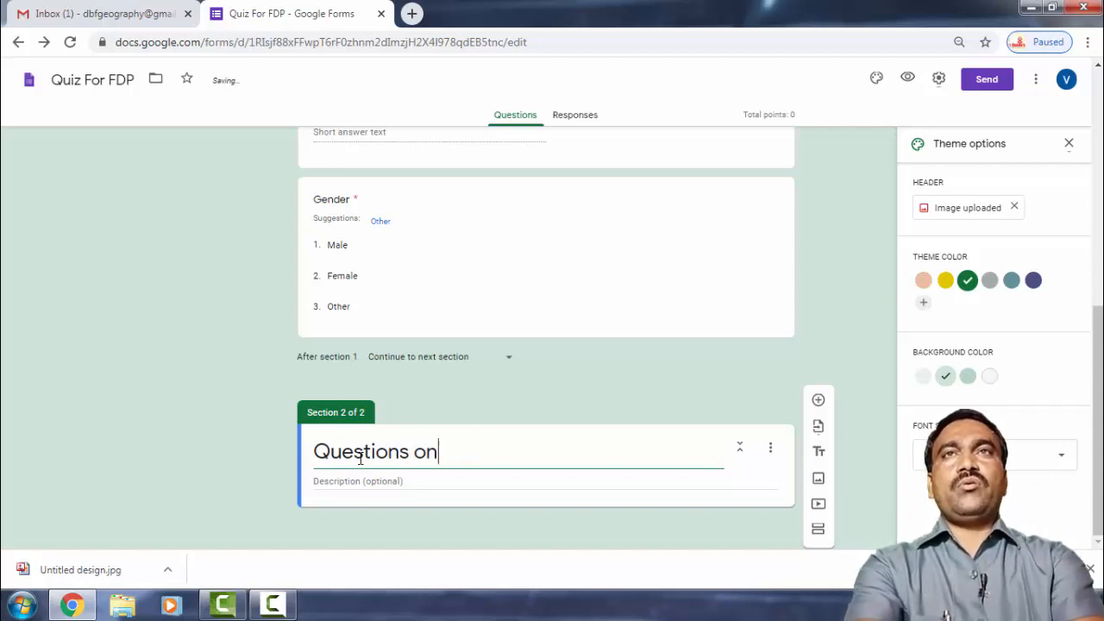
{"action": "type", "text": " Geogr"}
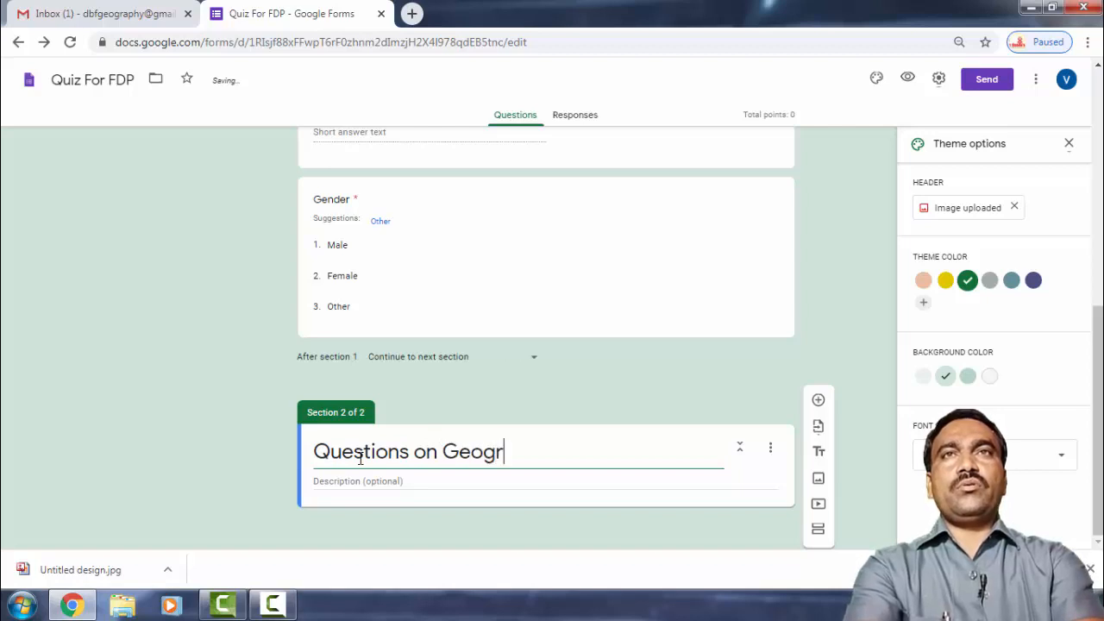
{"action": "type", "text": "aphy"}
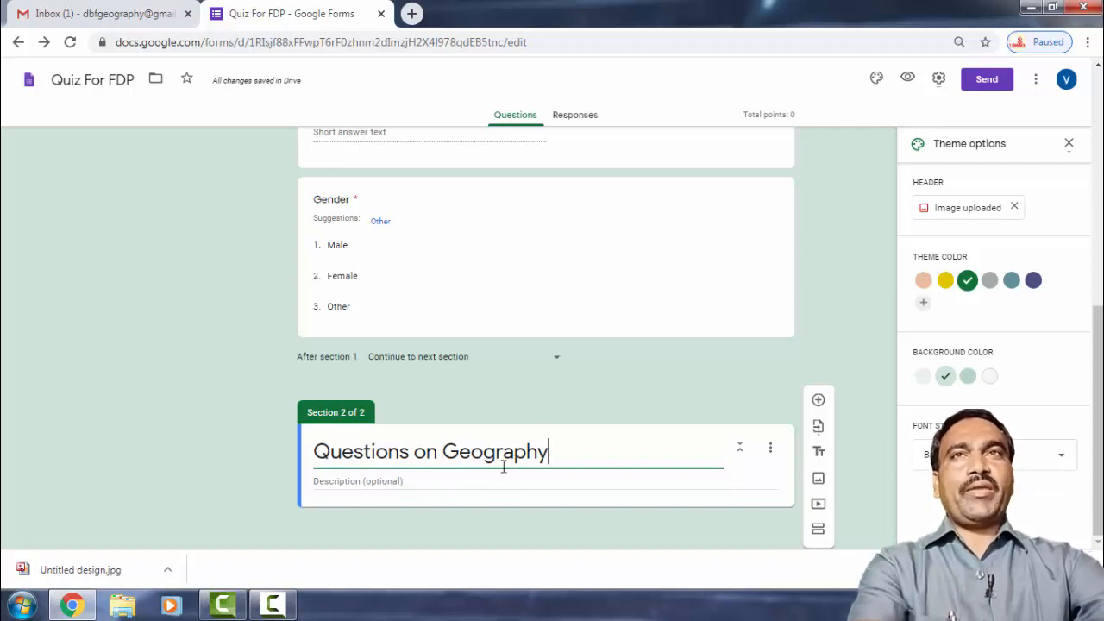
{"action": "left_click", "coordinate": [438, 480]}
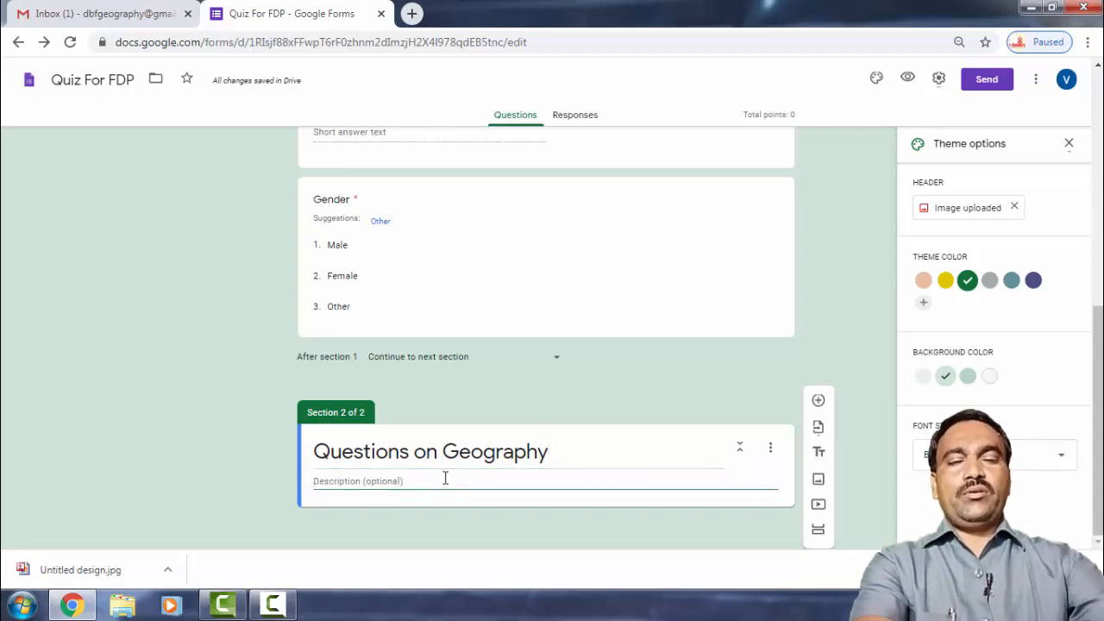
{"action": "type", "text": "general Kno"}
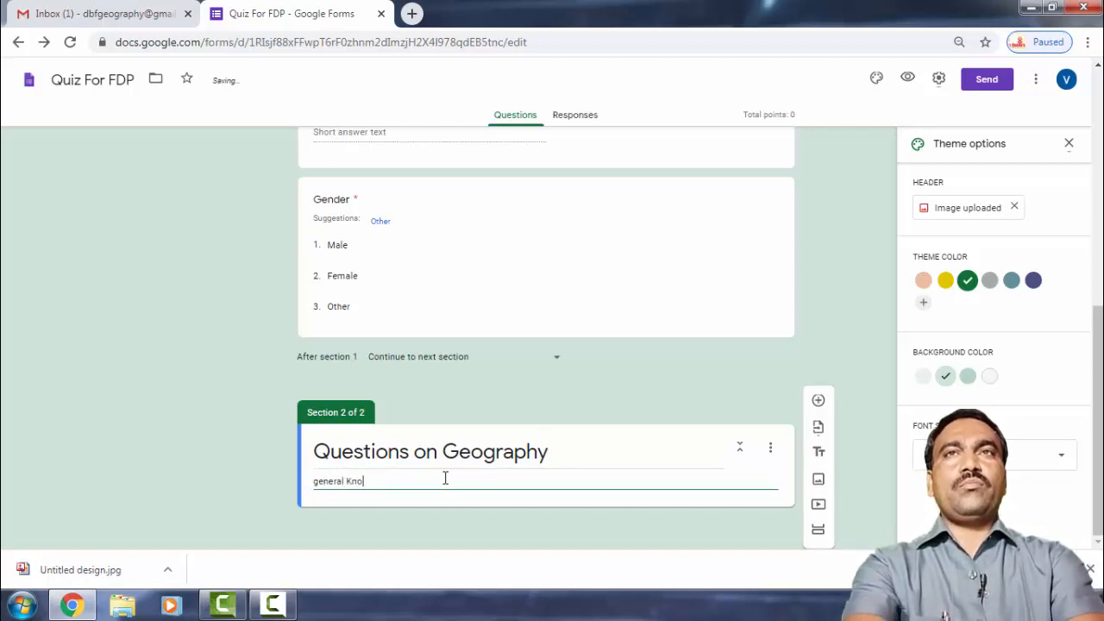
{"action": "type", "text": "we"}
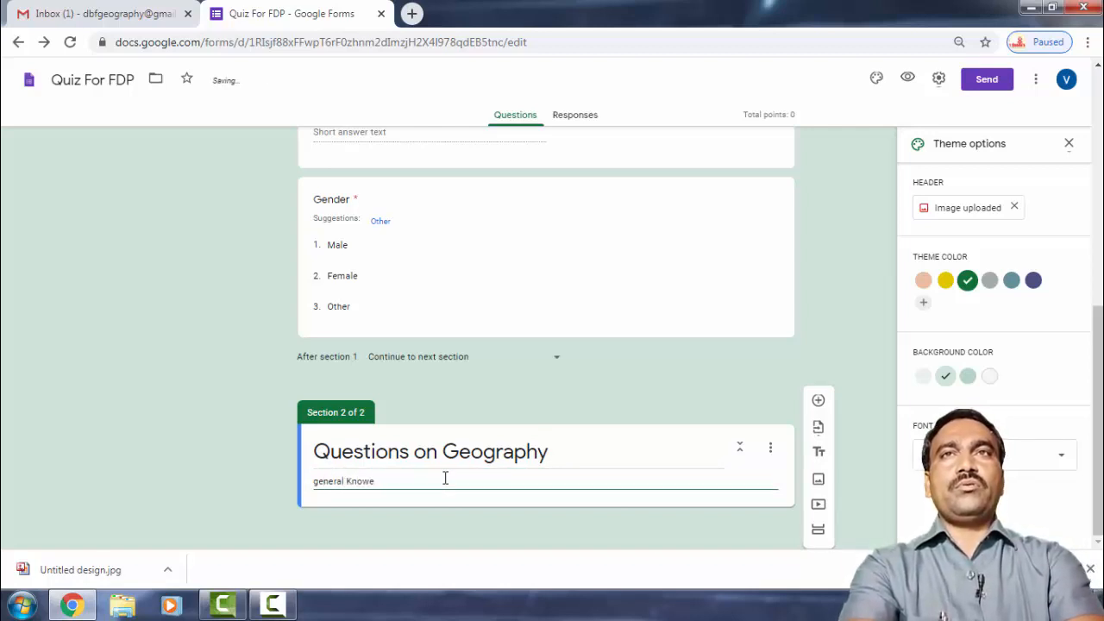
{"action": "type", "text": "dge"}
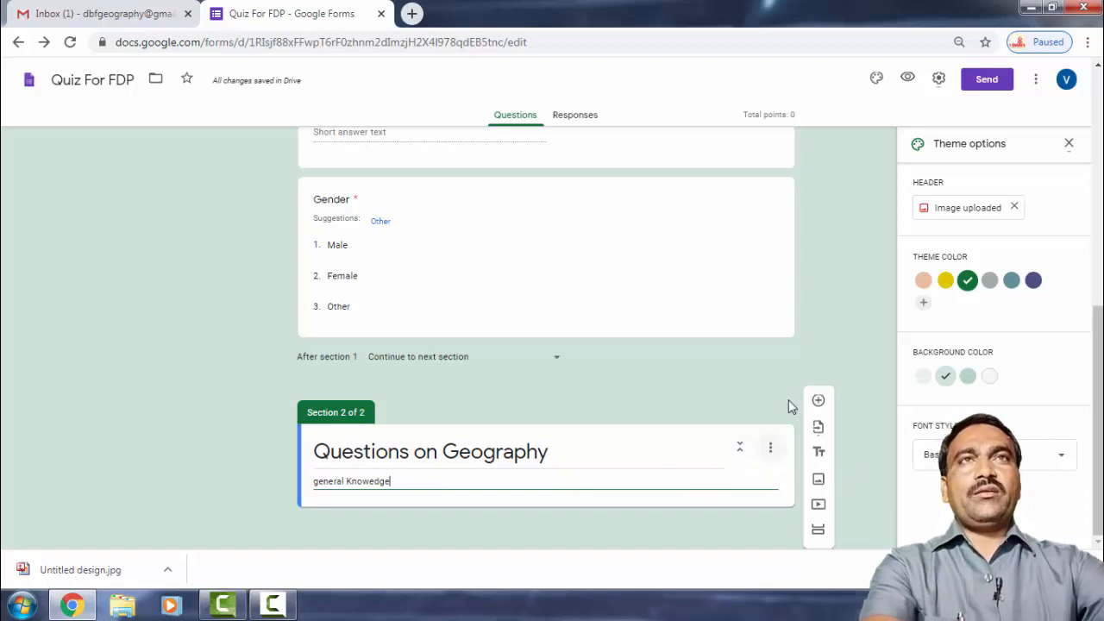
Add a question to the Geography section reading 'Who is the word of Geography use in first time'.
{"action": "left_click", "coordinate": [819, 401]}
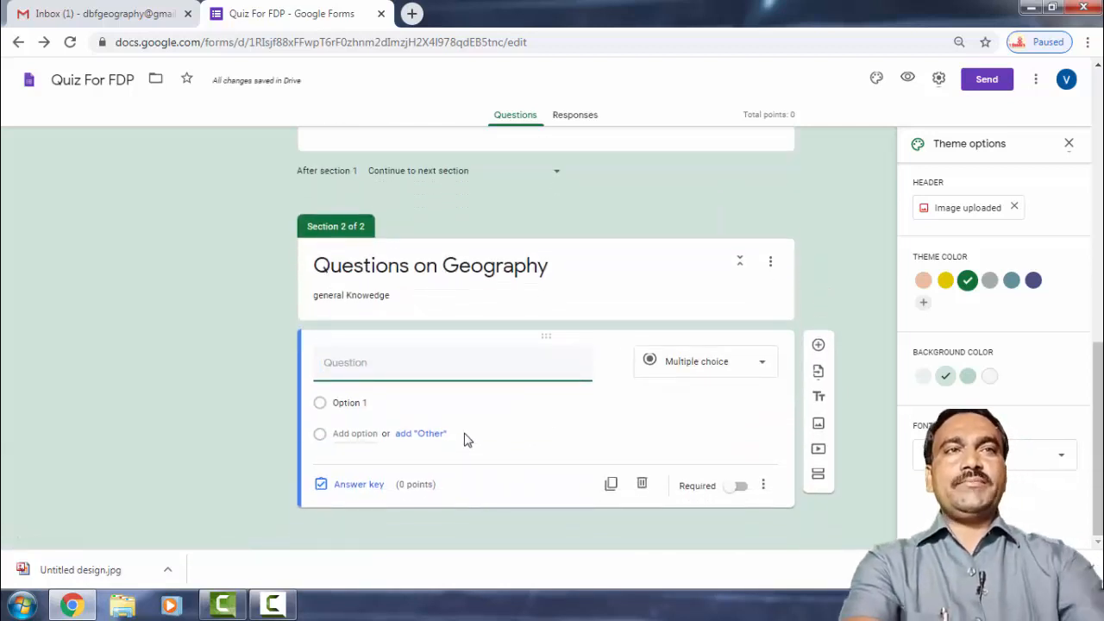
{"action": "type", "text": "WH"}
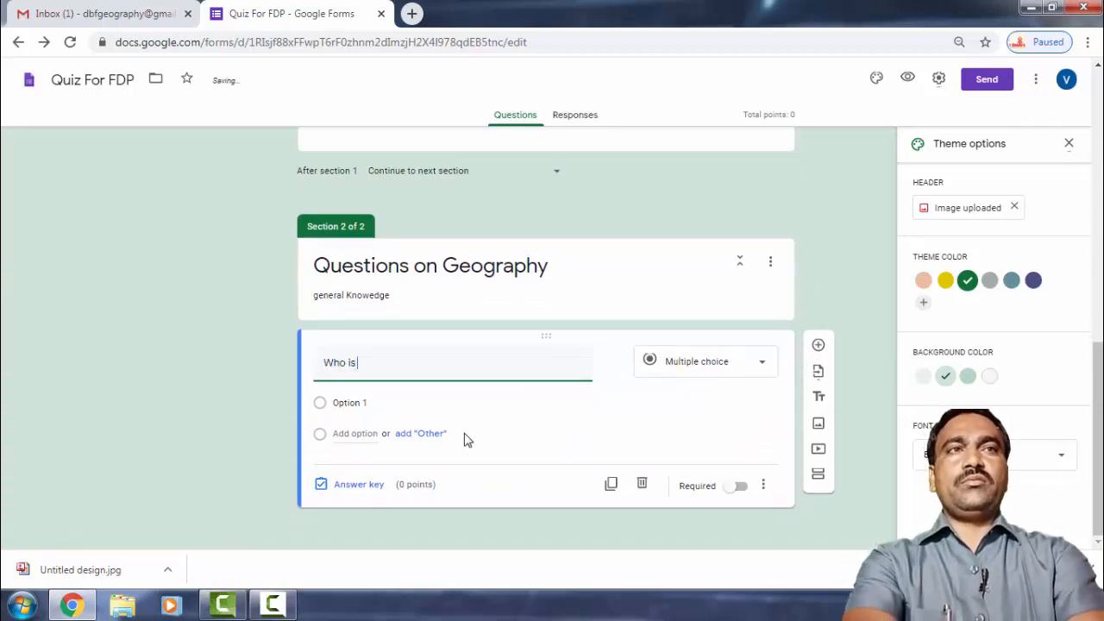
{"action": "type", "text": "the word"}
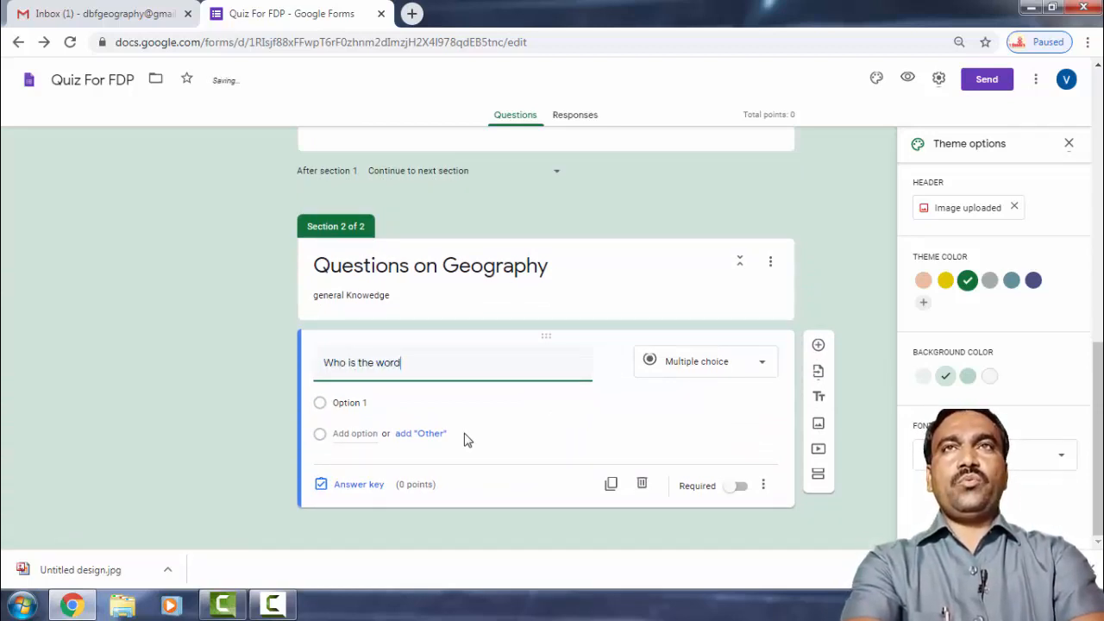
{"action": "type", "text": " y"}
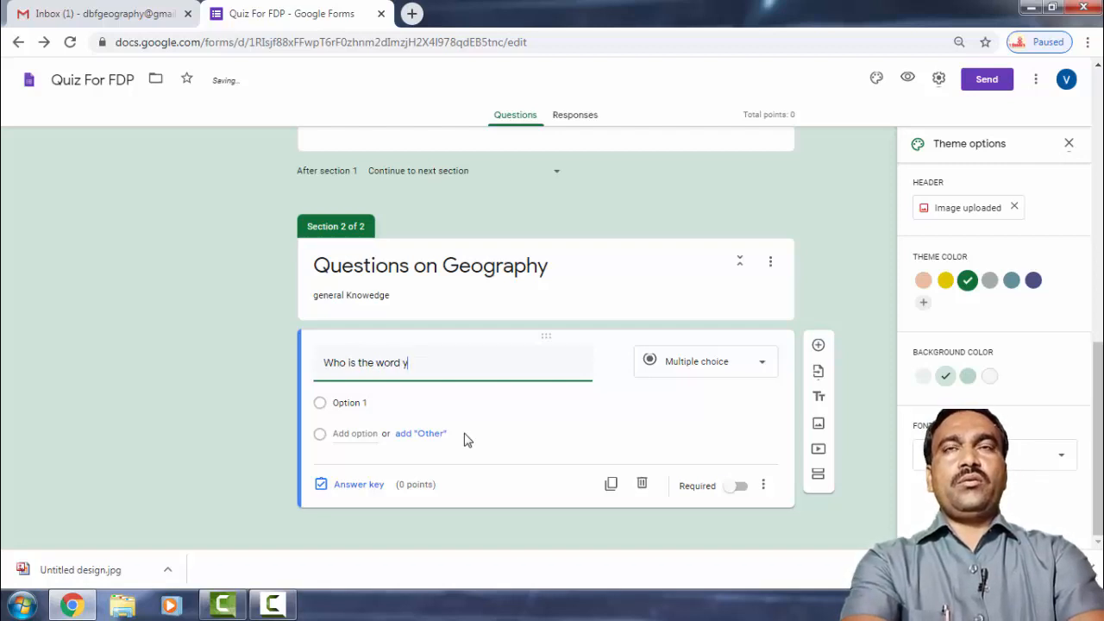
{"action": "type", "text": "ou"}
{"action": "key", "text": "BackSpace"}
{"action": "key", "text": "BackSpace"}
{"action": "key", "text": "BackSpace"}
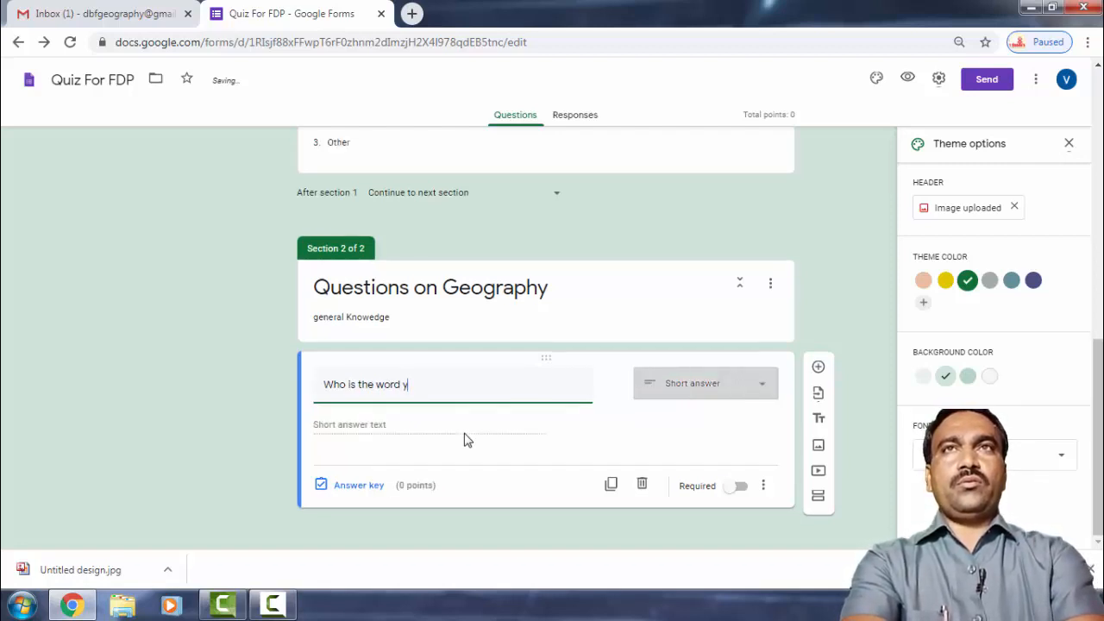
{"action": "type", "text": "of Geo"}
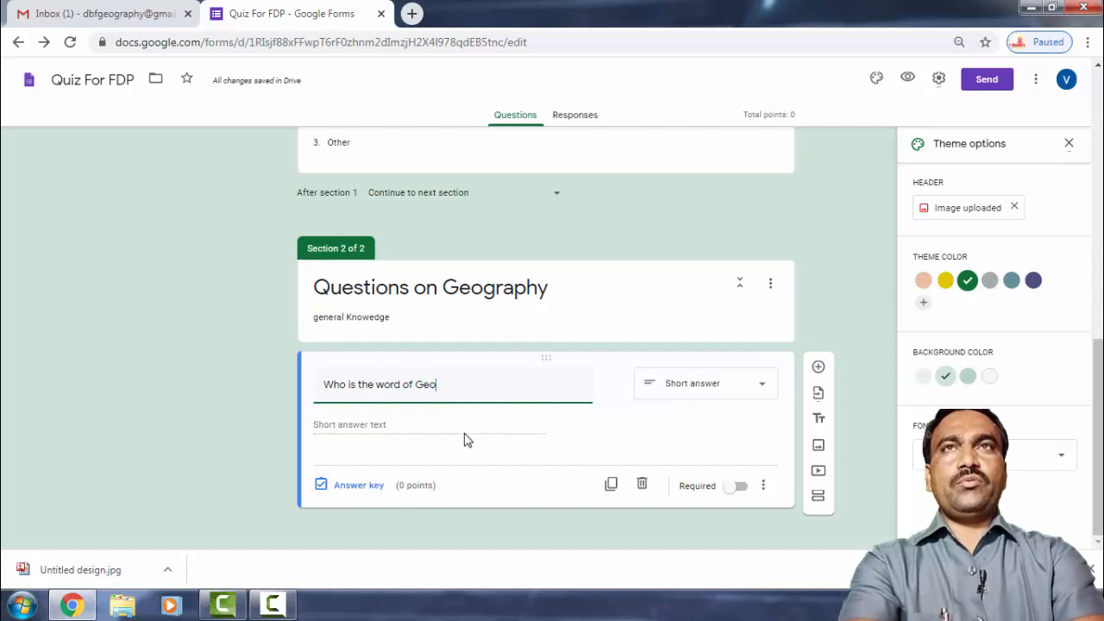
{"action": "type", "text": "graphy "}
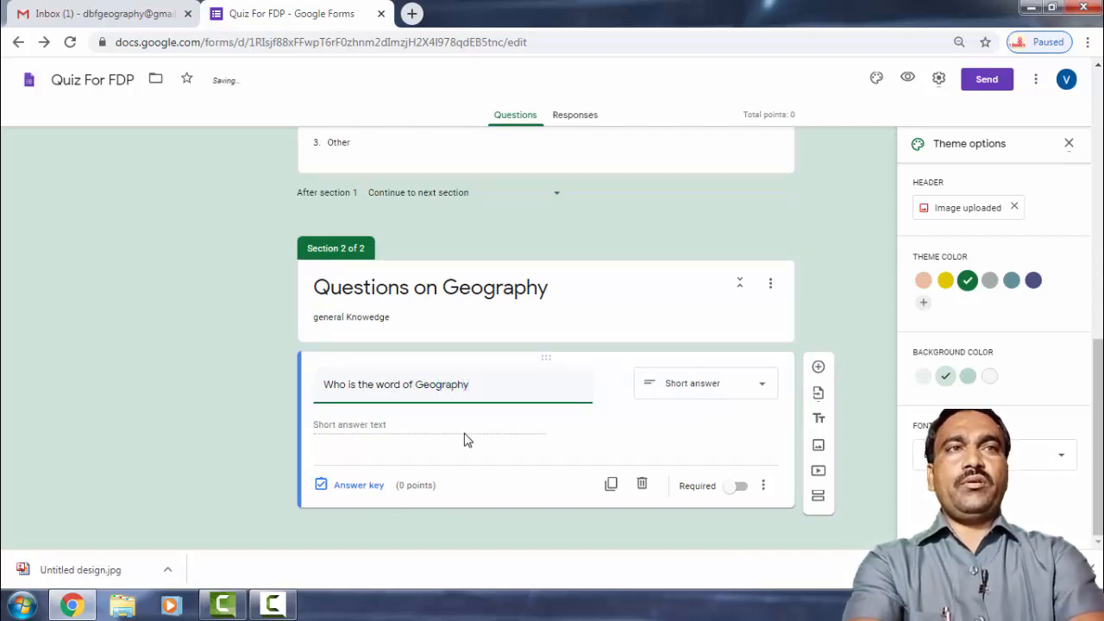
{"action": "type", "text": "you"}
{"action": "key", "text": "BackSpace"}
{"action": "key", "text": "BackSpace"}
{"action": "key", "text": "BackSpace"}
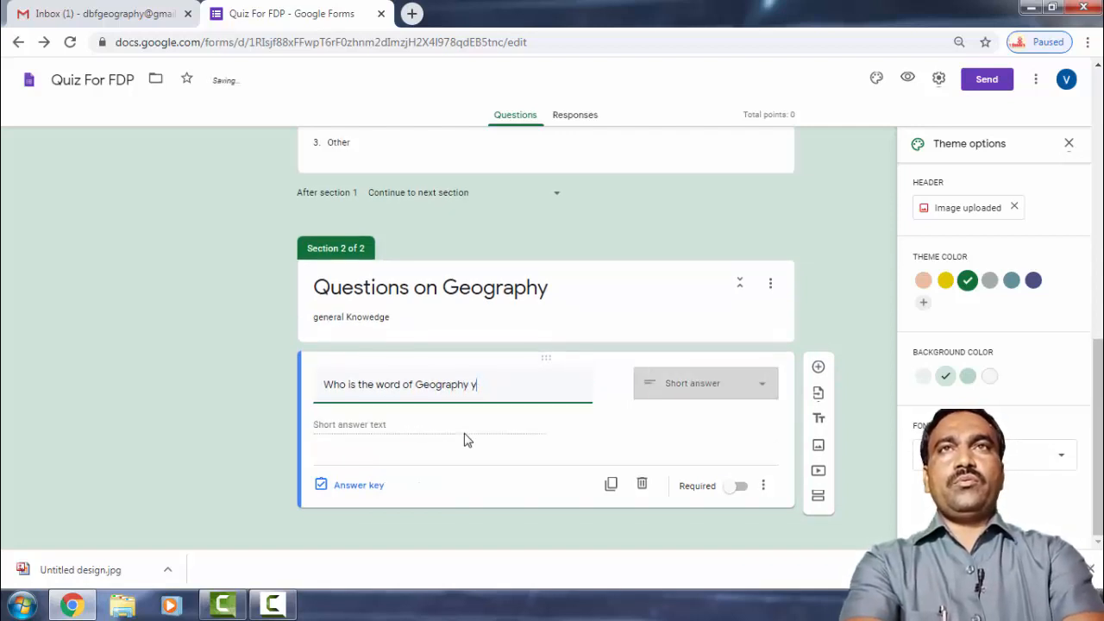
{"action": "type", "text": "use"}
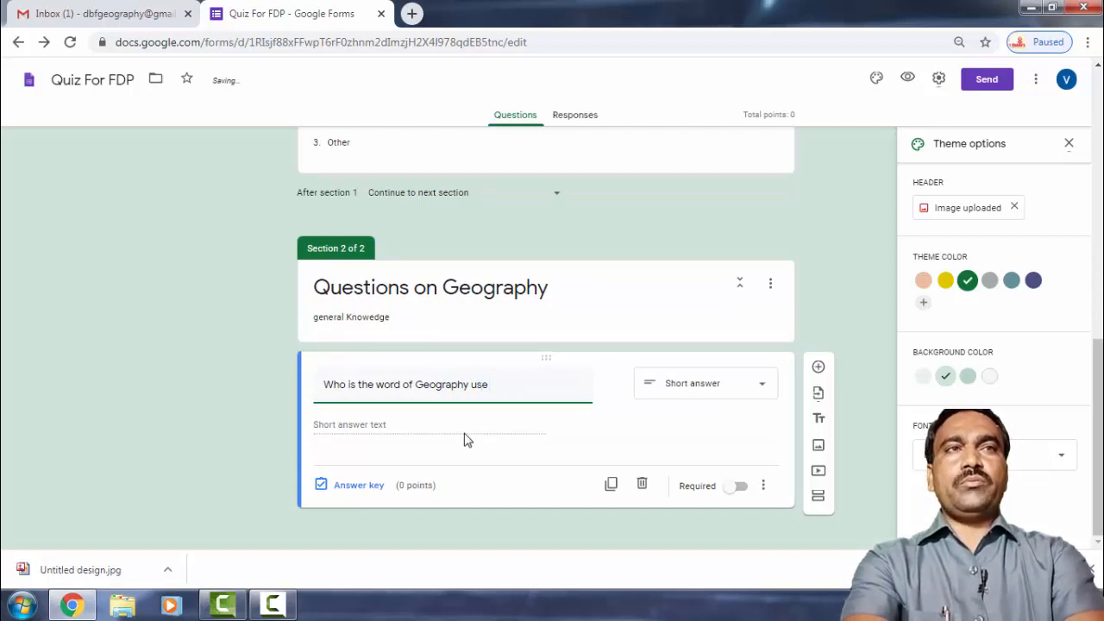
{"action": "type", "text": " in Fl"}
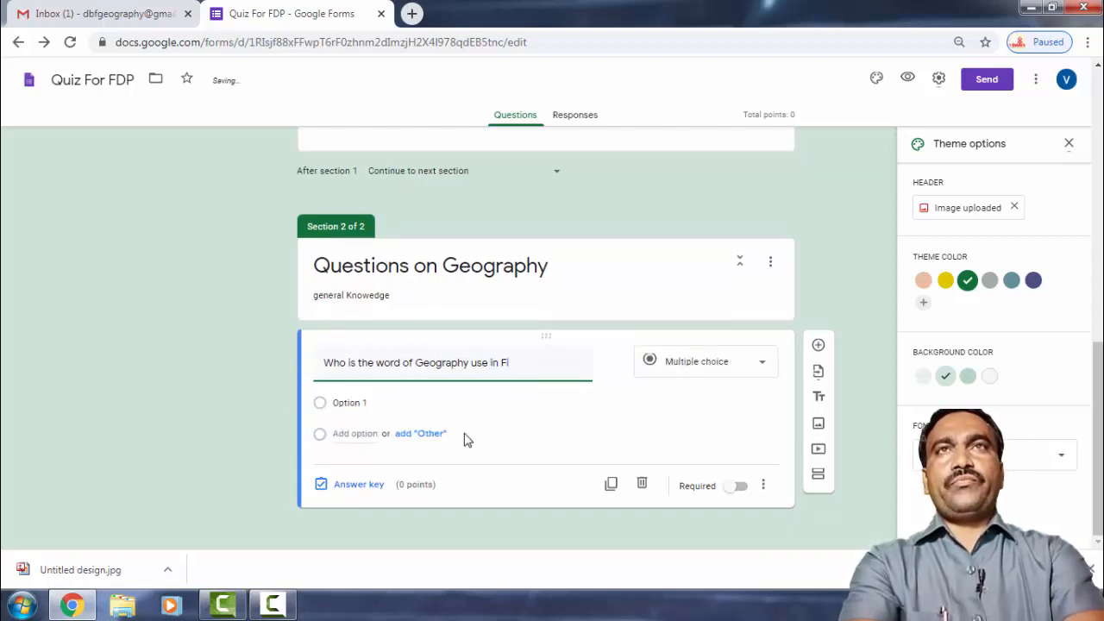
{"action": "key", "text": "BackSpace"}
{"action": "type", "text": "ir"}
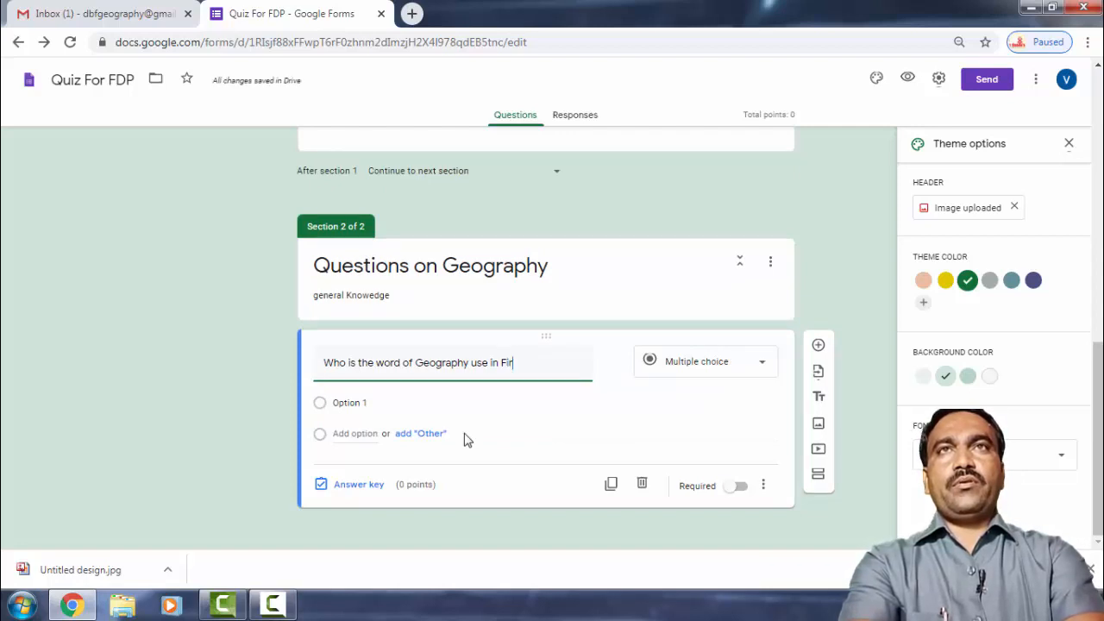
{"action": "type", "text": "st t"}
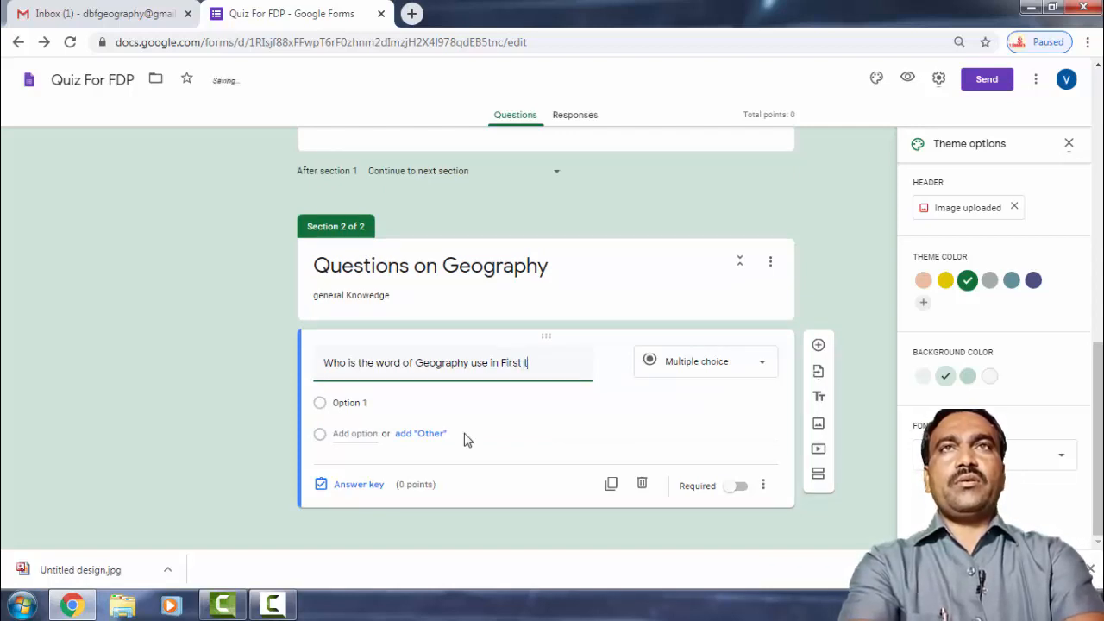
{"action": "type", "text": "ime"}
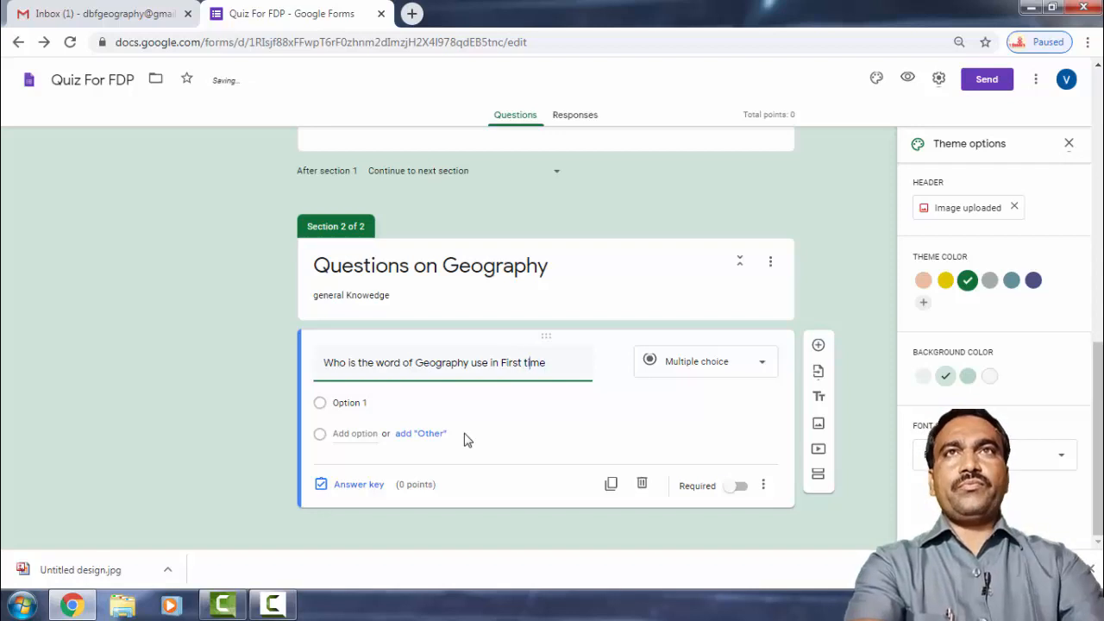
{"action": "key", "text": "Left"}
{"action": "key", "text": "Left"}
{"action": "key", "text": "Left"}
{"action": "key", "text": "Left"}
{"action": "key", "text": "Left"}
{"action": "key", "text": "Left"}
{"action": "key", "text": "BackSpace"}
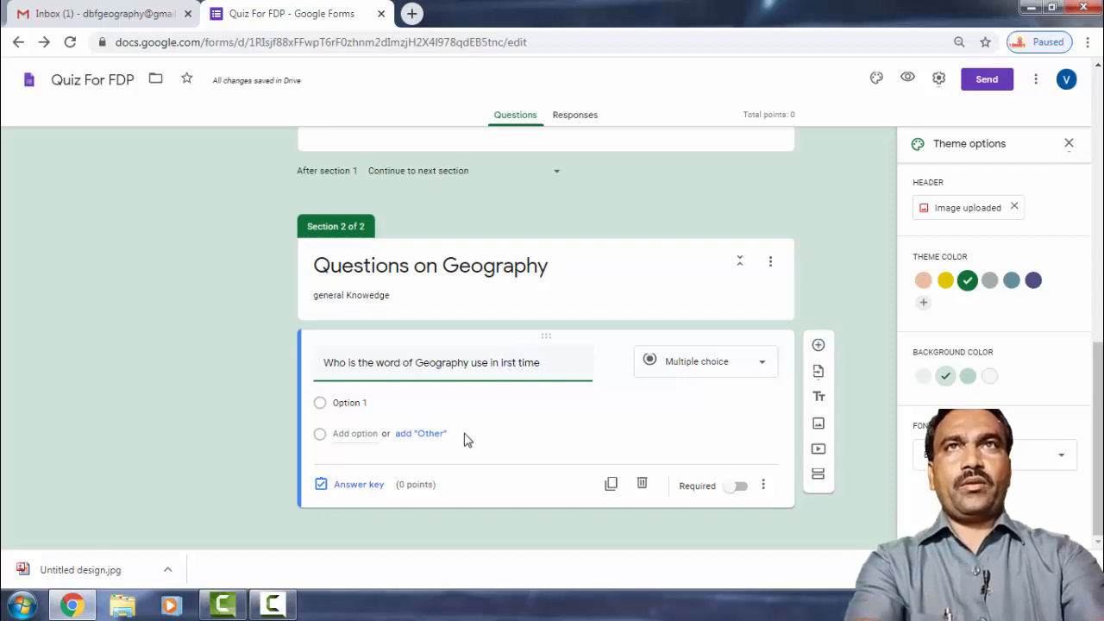
{"action": "type", "text": "f"}
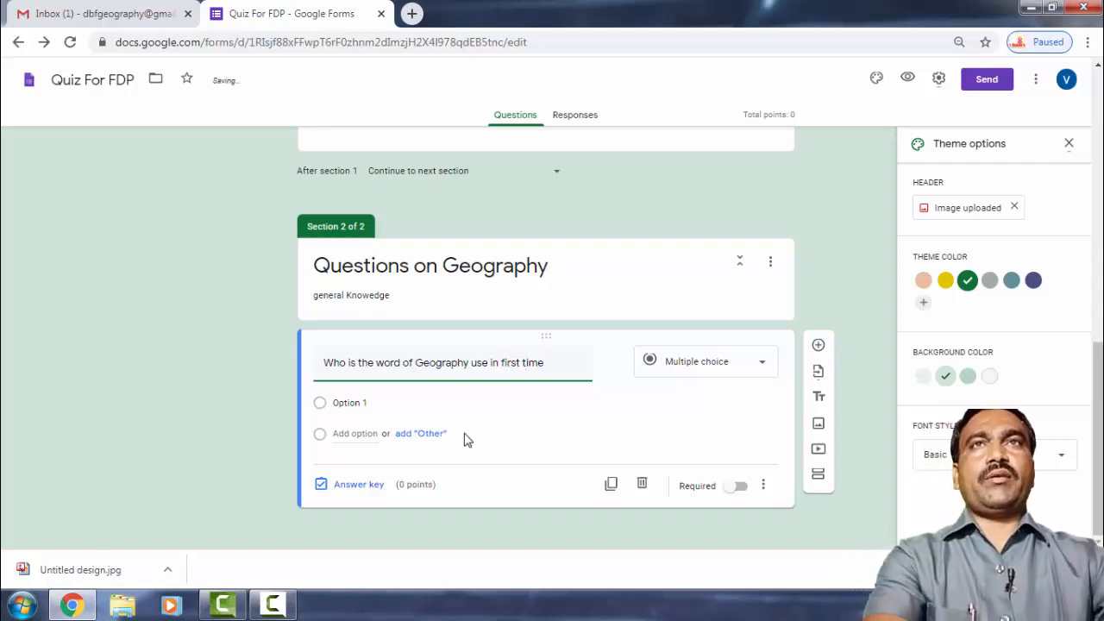
Enter the first two answer choices, Eratosthenes and Ratzal.
{"action": "left_click", "coordinate": [353, 405]}
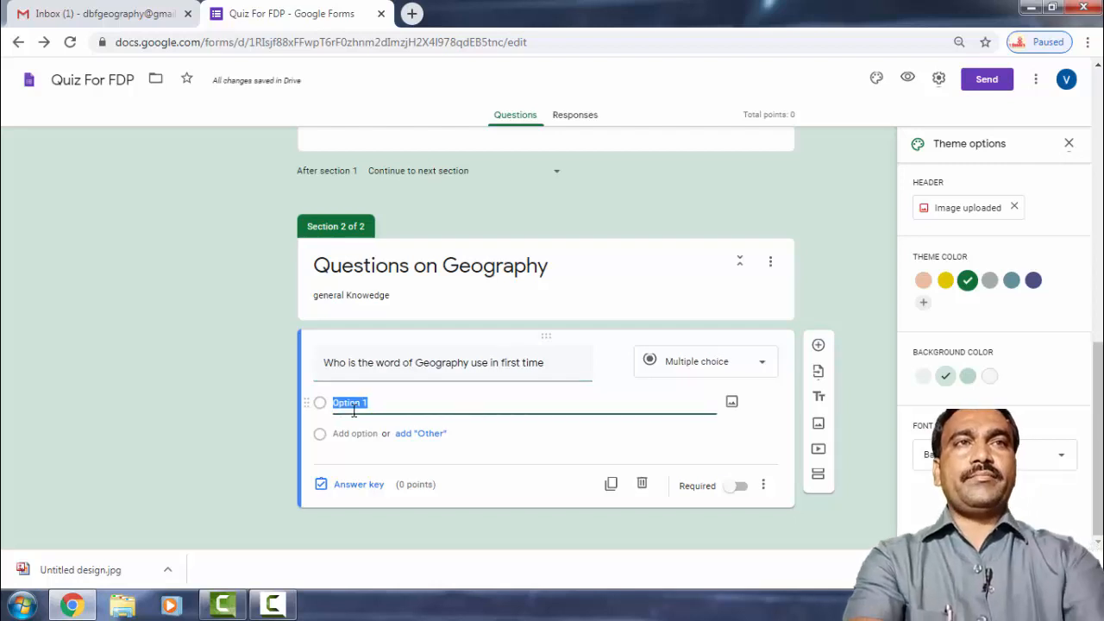
{"action": "type", "text": "E"}
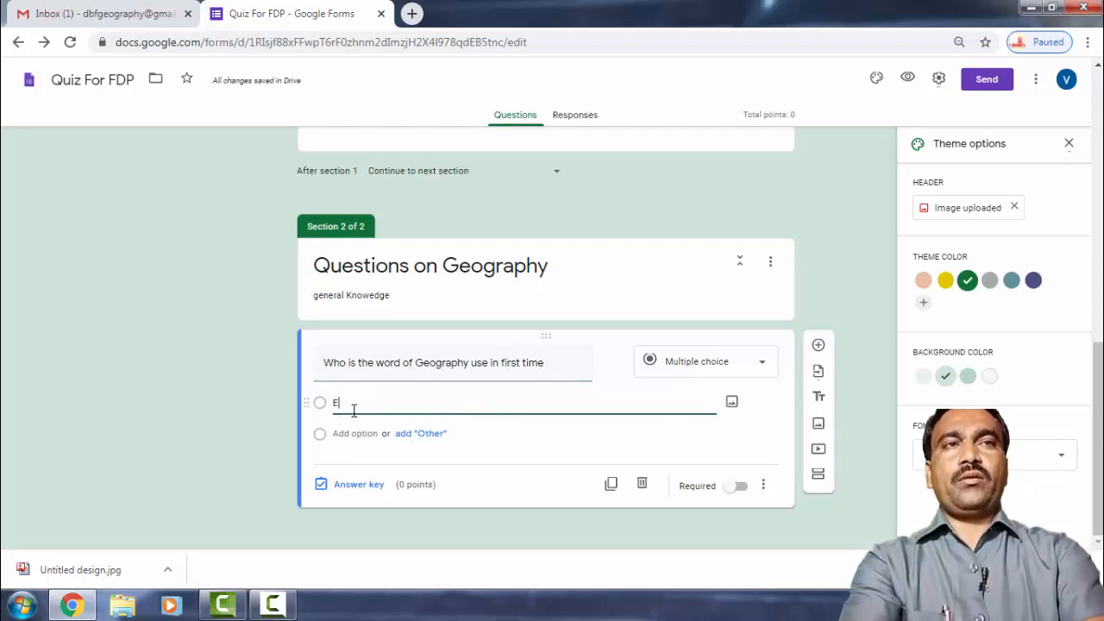
{"action": "type", "text": "ratosthenes"}
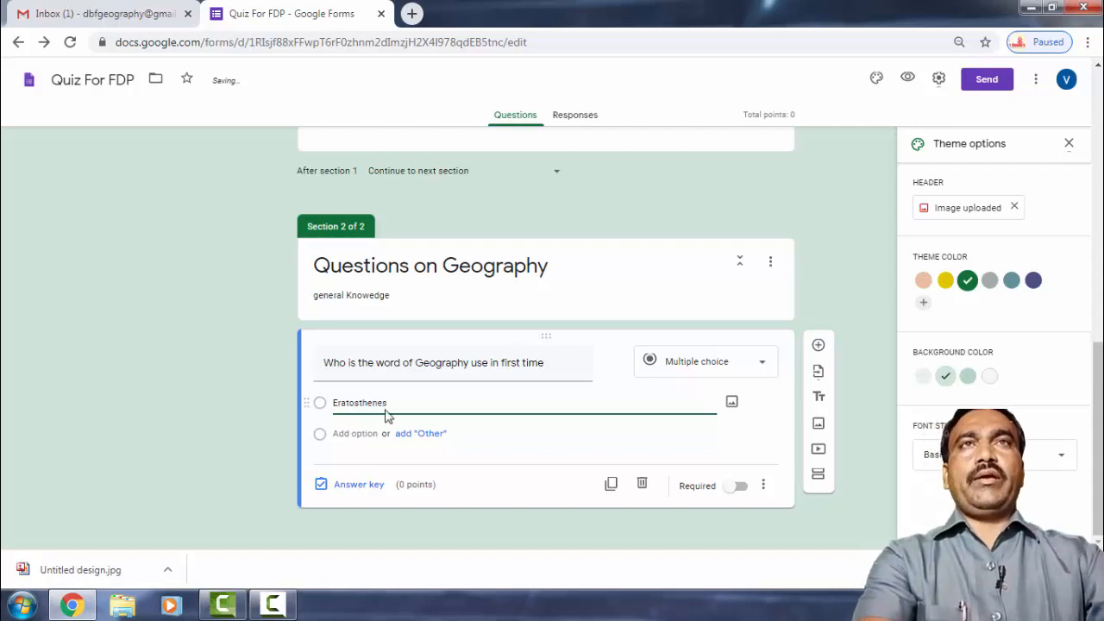
{"action": "left_click", "coordinate": [372, 436]}
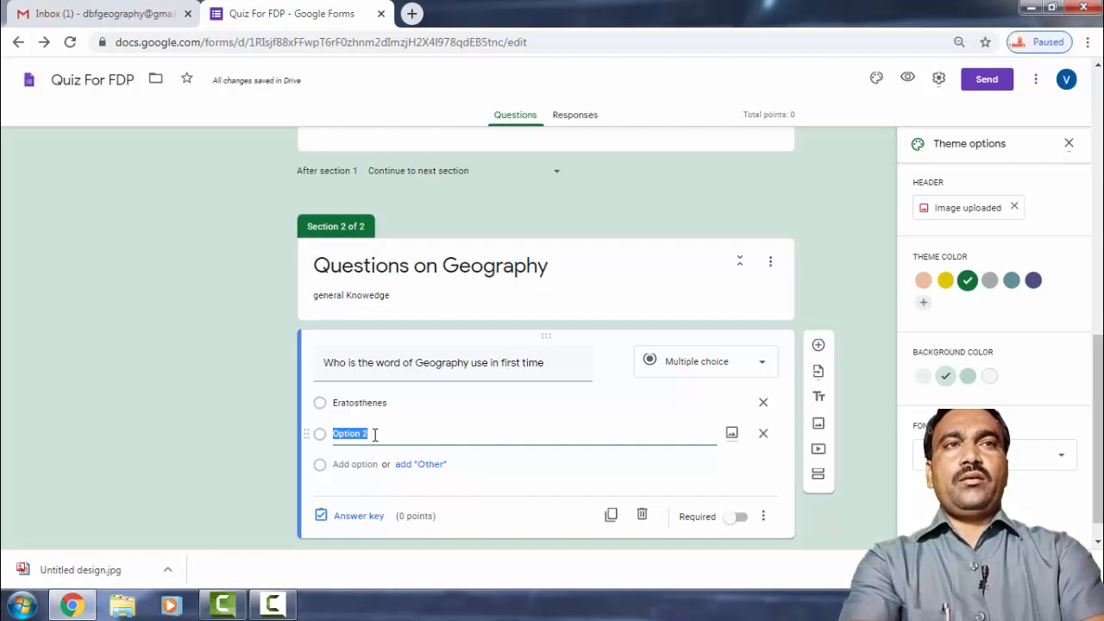
{"action": "type", "text": "Ratzall"}
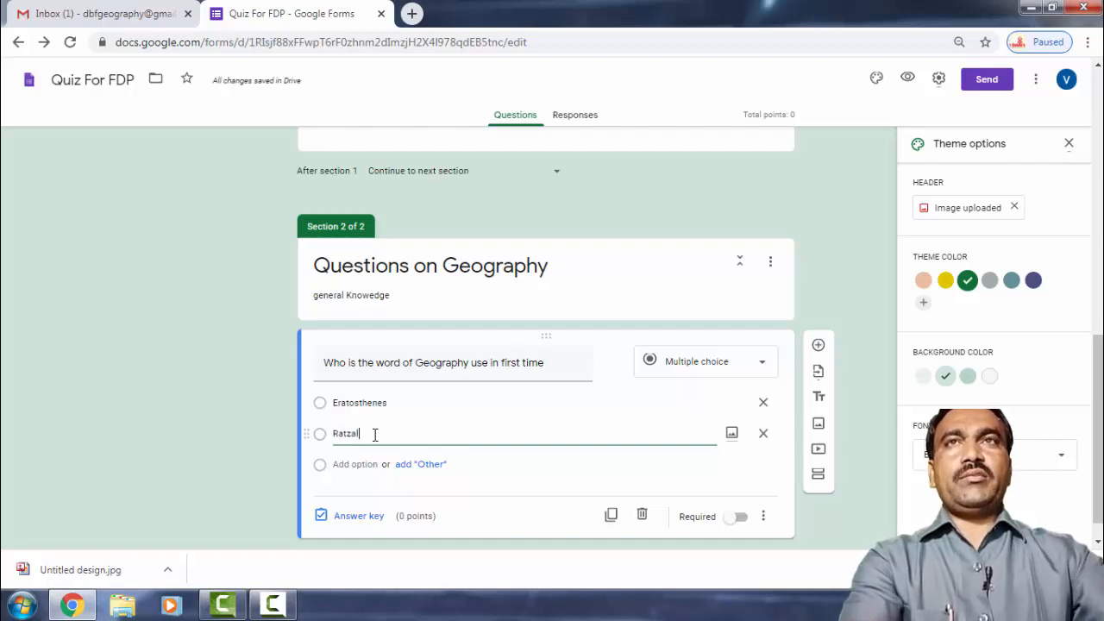
{"action": "key", "text": "BackSpace"}
Add Humboldt and Varahamihir as the third and fourth answer choices.
{"action": "left_click", "coordinate": [354, 464]}
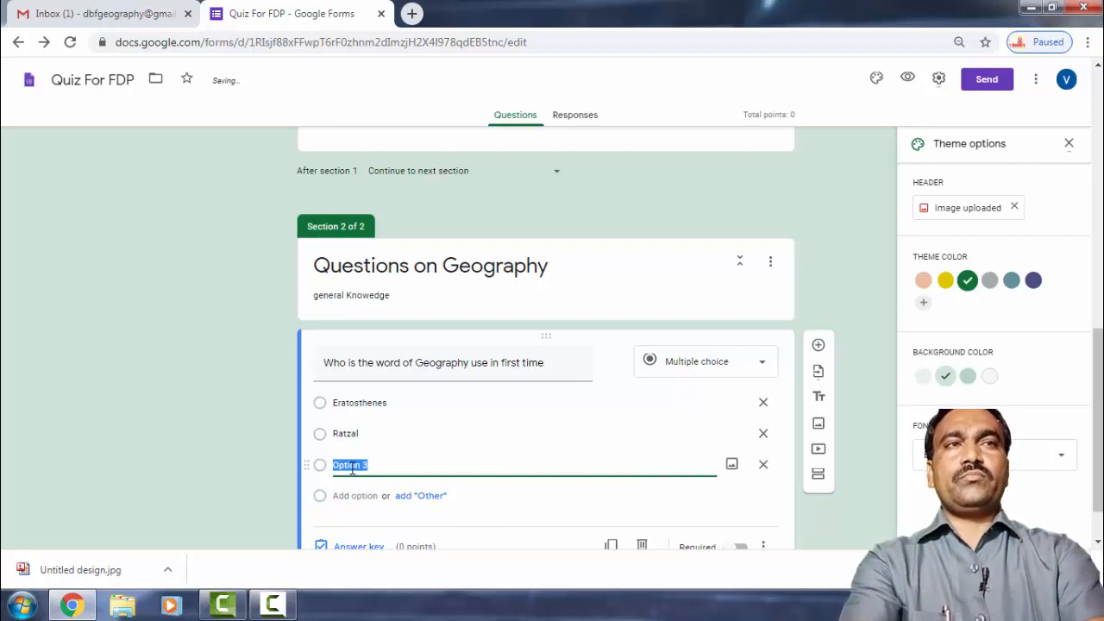
{"action": "type", "text": "G"}
{"action": "key", "text": "BackSpace"}
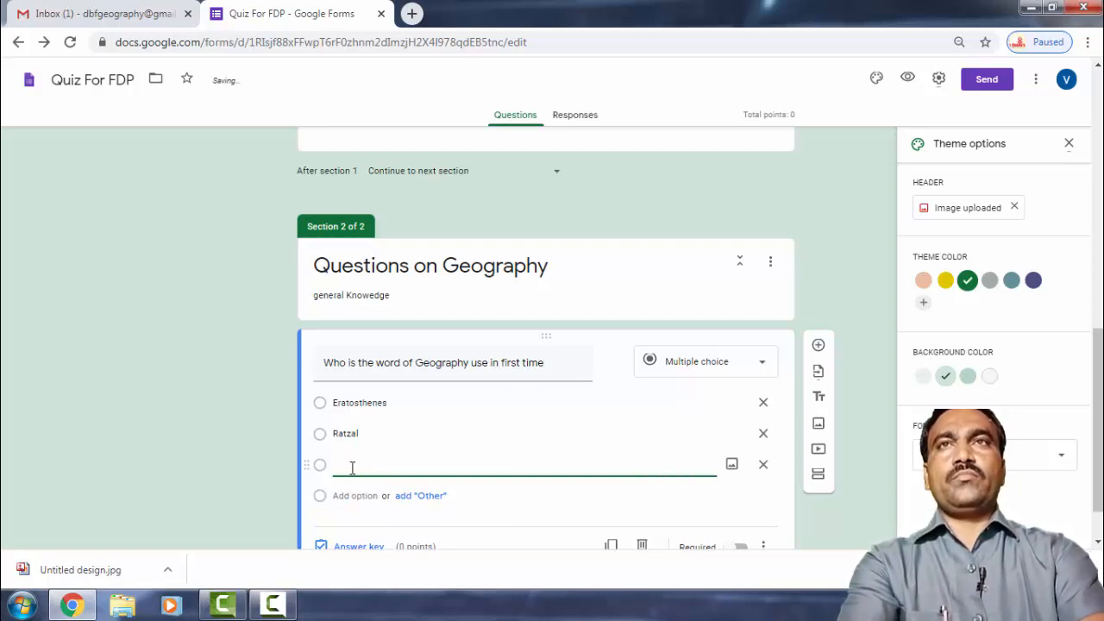
{"action": "type", "text": "h"}
{"action": "key", "text": "BackSpace"}
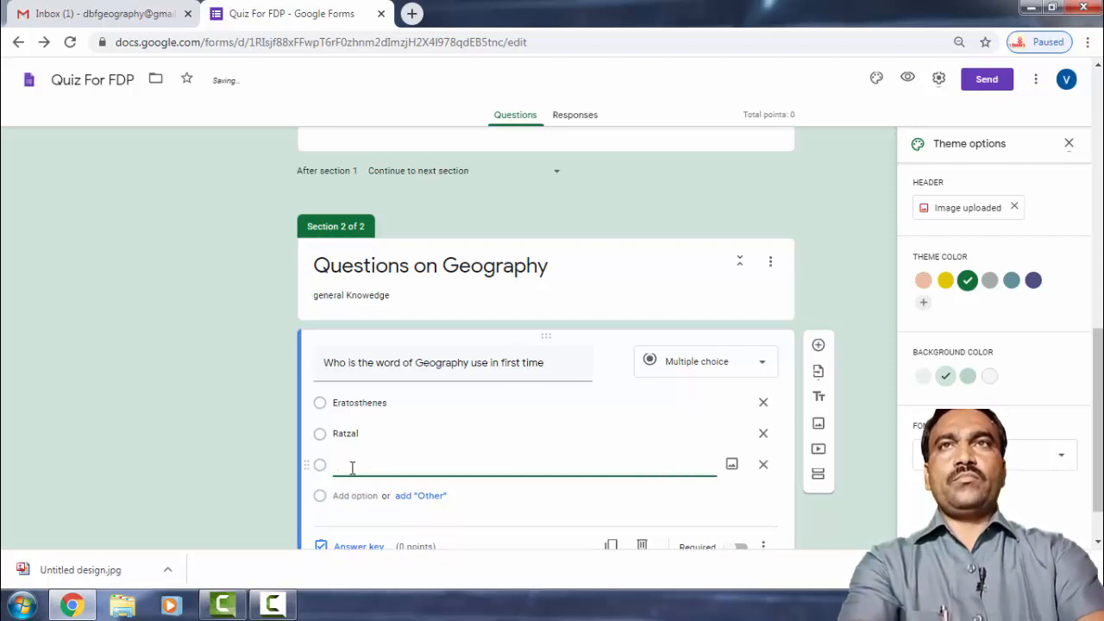
{"action": "type", "text": "Humboldt"}
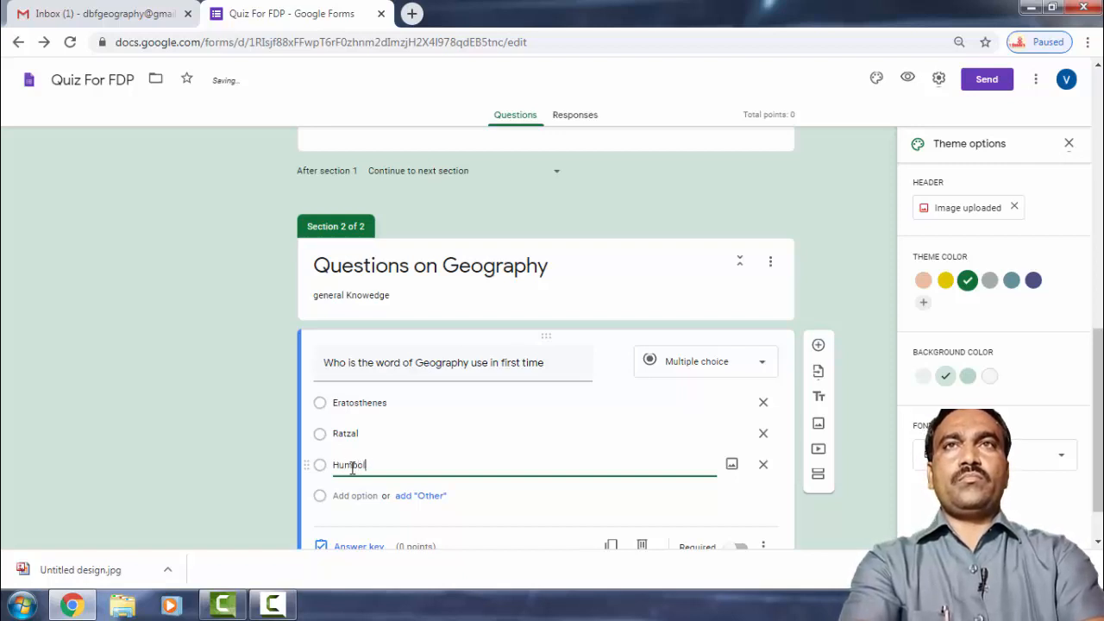
{"action": "left_click", "coordinate": [355, 497]}
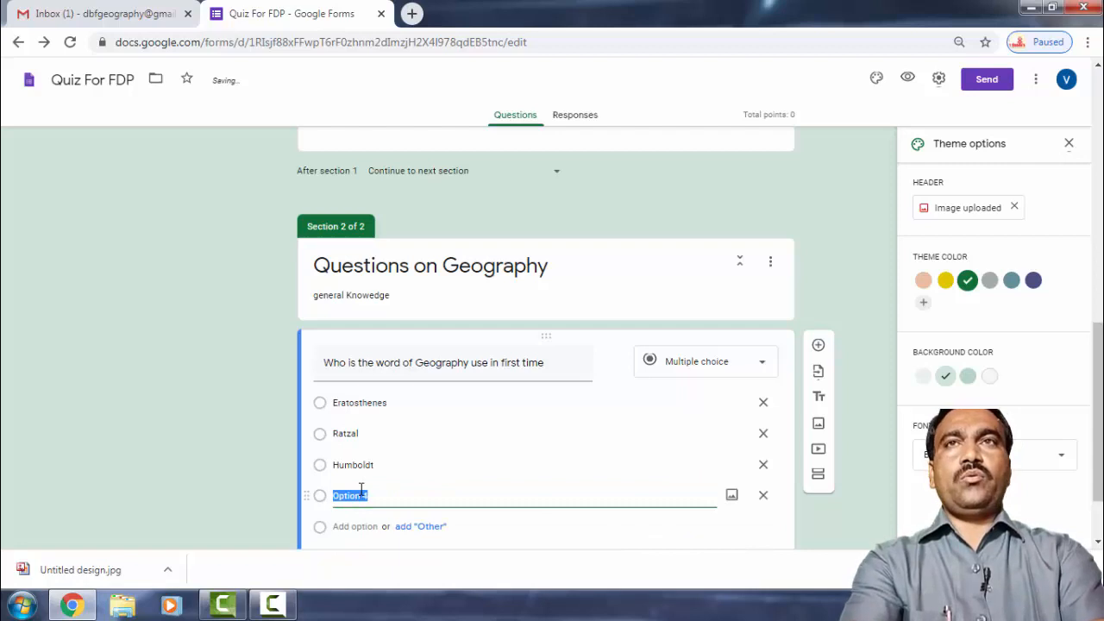
{"action": "type", "text": "Varah"}
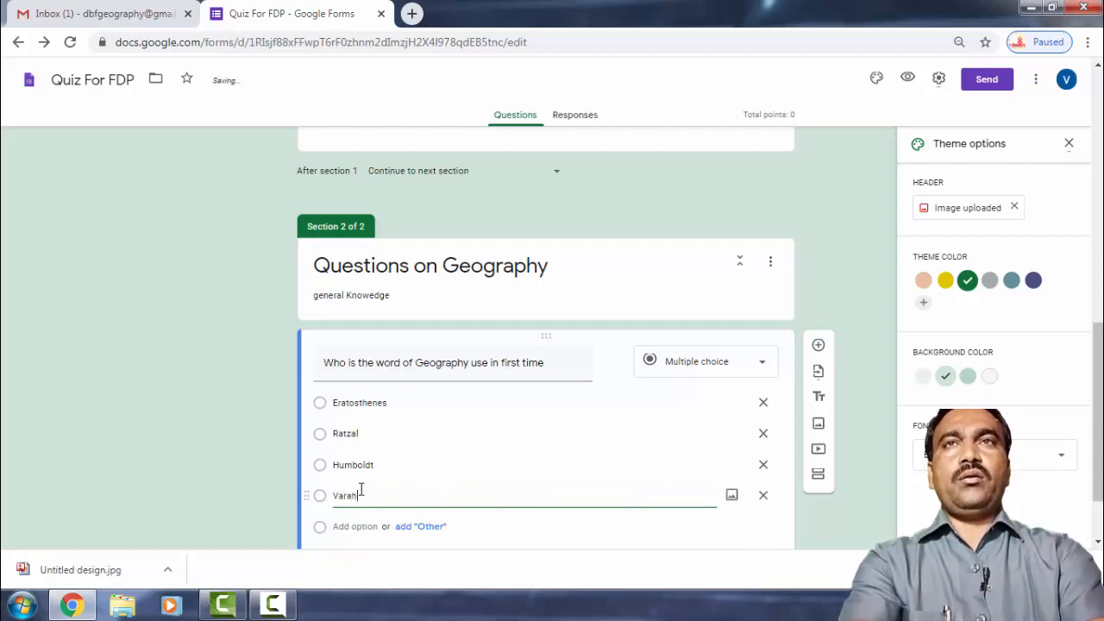
{"action": "type", "text": "amihi"}
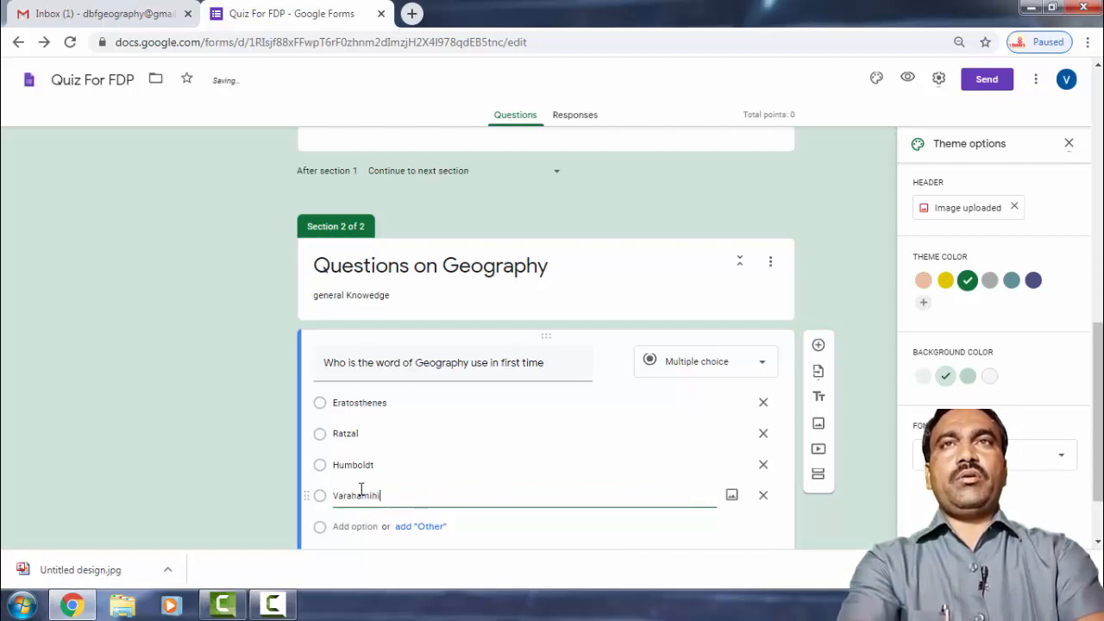
{"action": "type", "text": "r"}
{"action": "scroll", "coordinate": [360, 489], "scroll_direction": "down", "scroll_amount": 1}
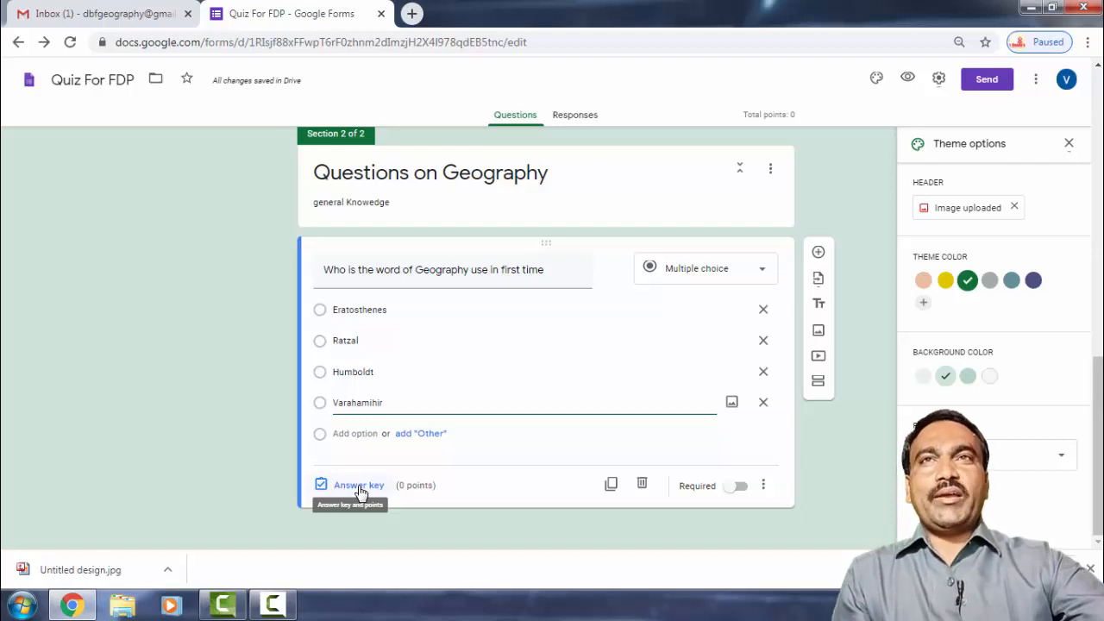
In the answer key, mark Eratosthenes correct and set the question to 1 point.
{"action": "left_click", "coordinate": [359, 486]}
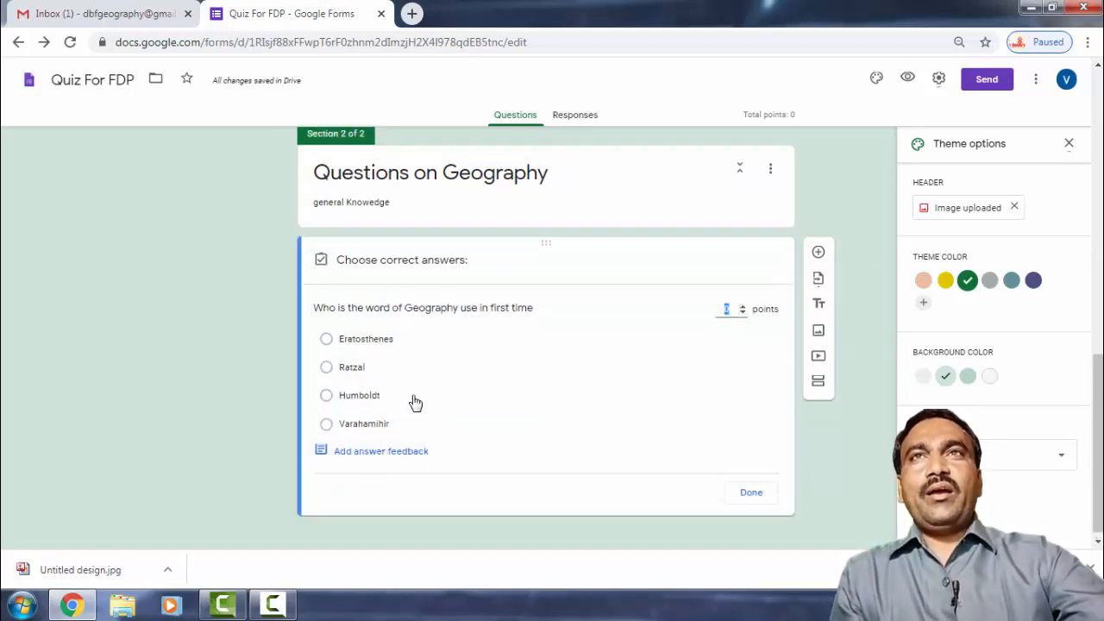
{"action": "left_click", "coordinate": [360, 341]}
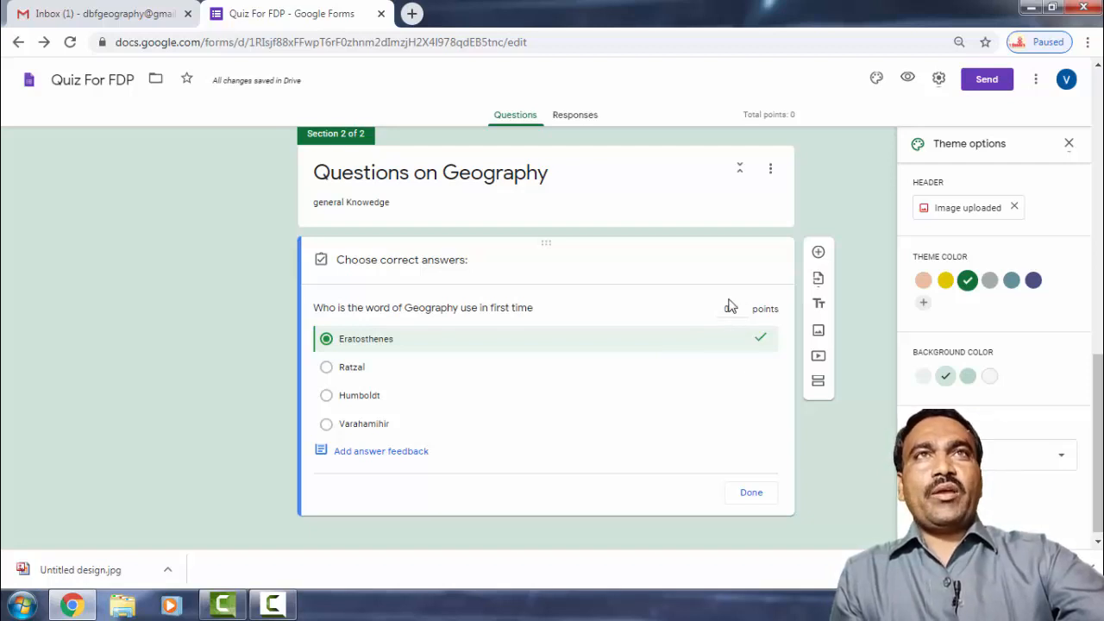
{"action": "left_click_drag", "start_coordinate": [735, 309], "coordinate": [709, 316]}
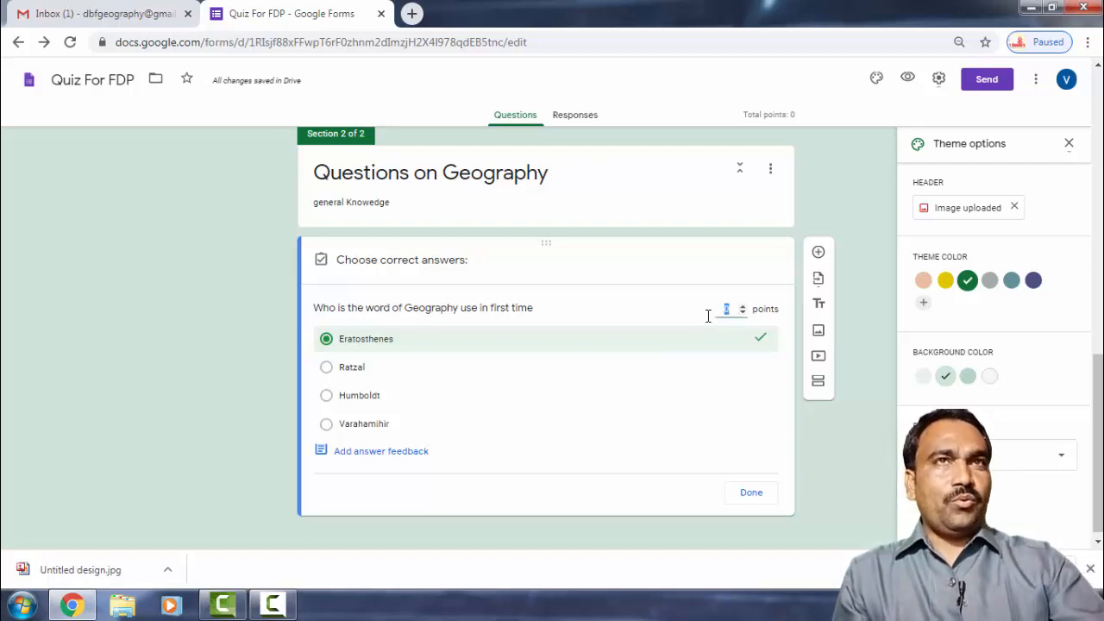
{"action": "type", "text": "1"}
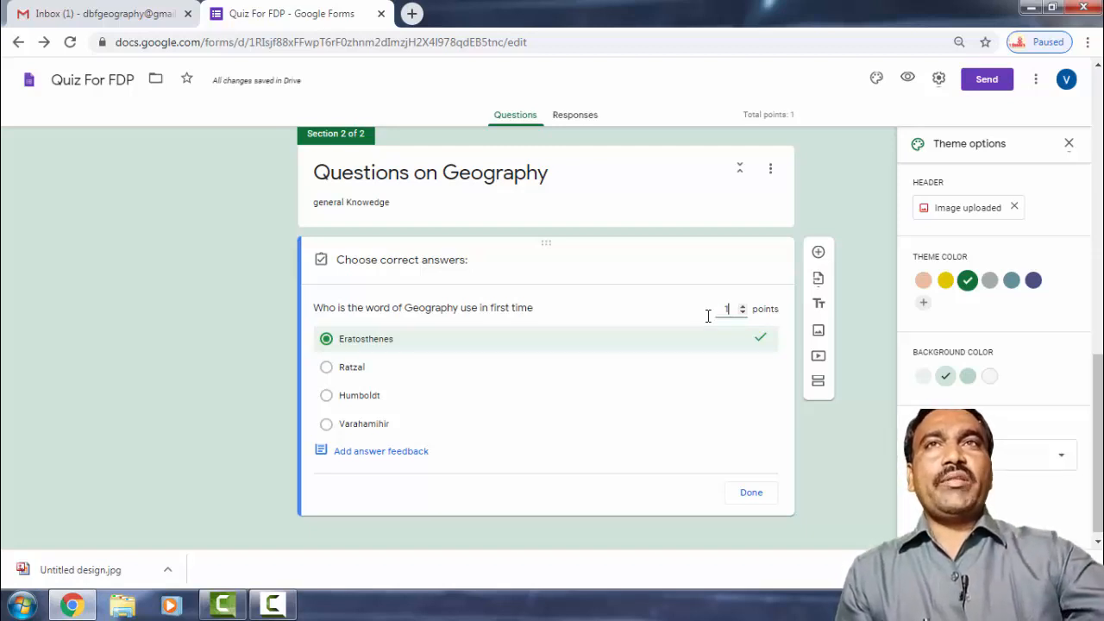
Close the answer key, make the question required, and add the description 'Geography English Word'.
{"action": "left_click", "coordinate": [754, 495]}
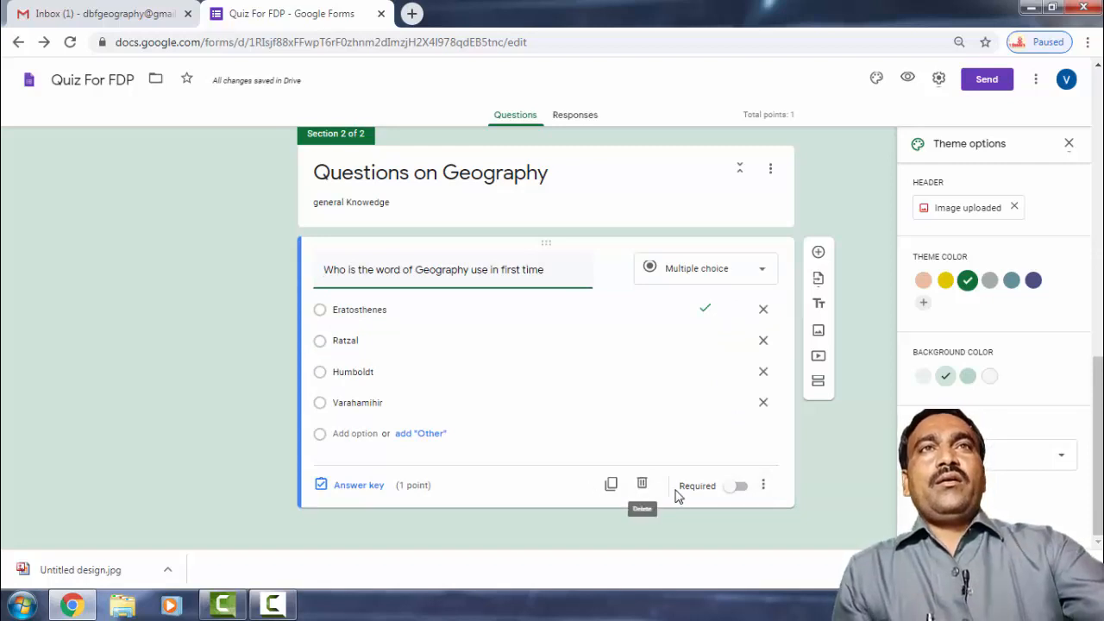
{"action": "left_click", "coordinate": [738, 491]}
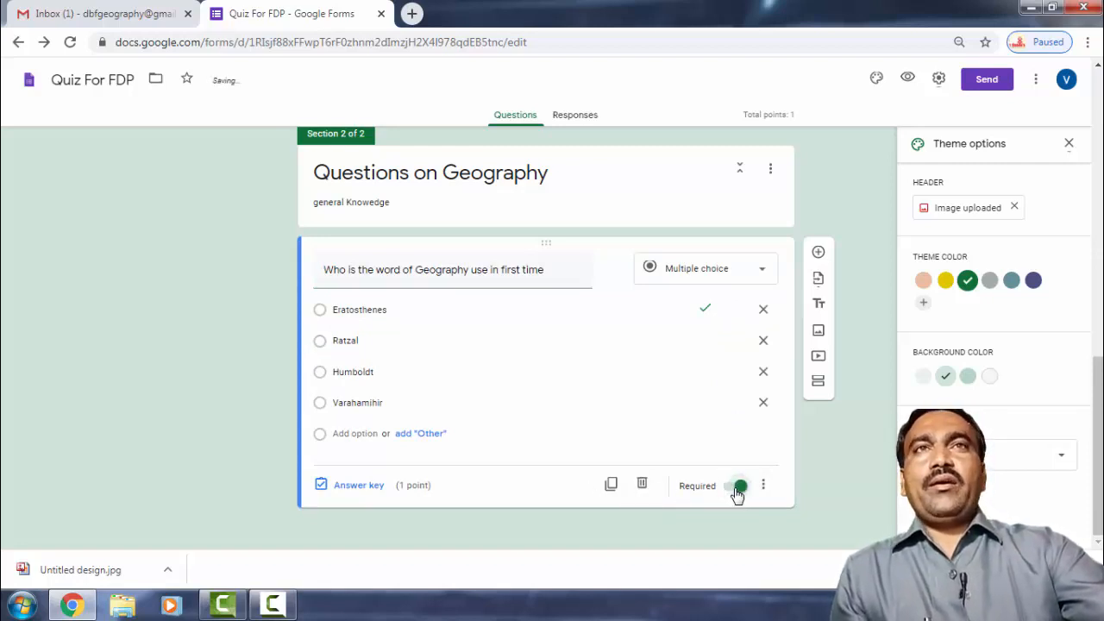
{"action": "left_click", "coordinate": [763, 487]}
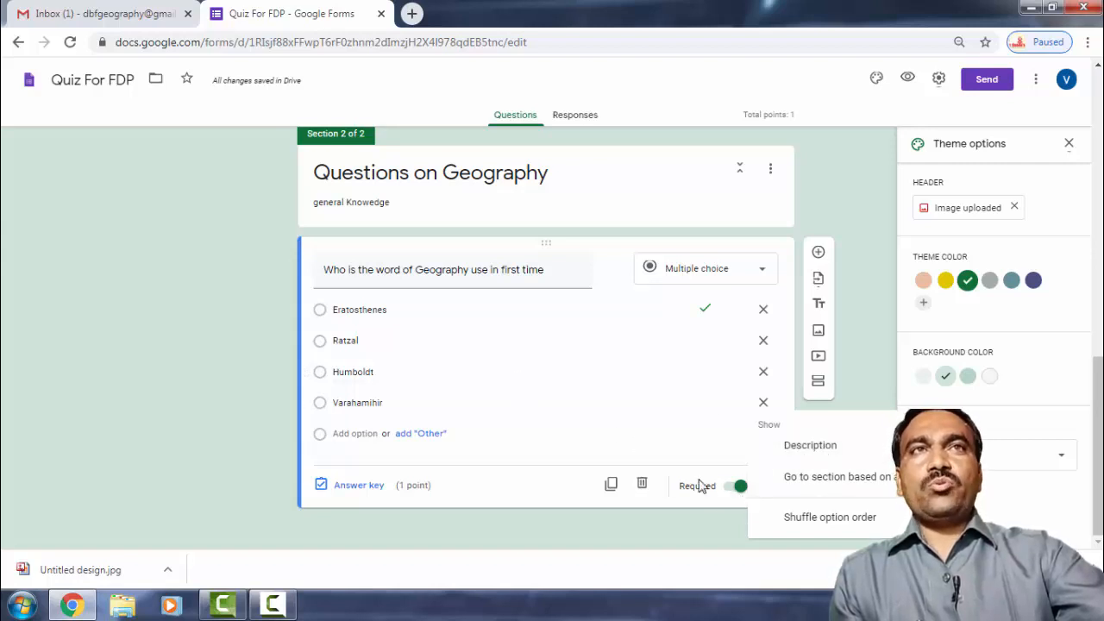
{"action": "left_click", "coordinate": [802, 458]}
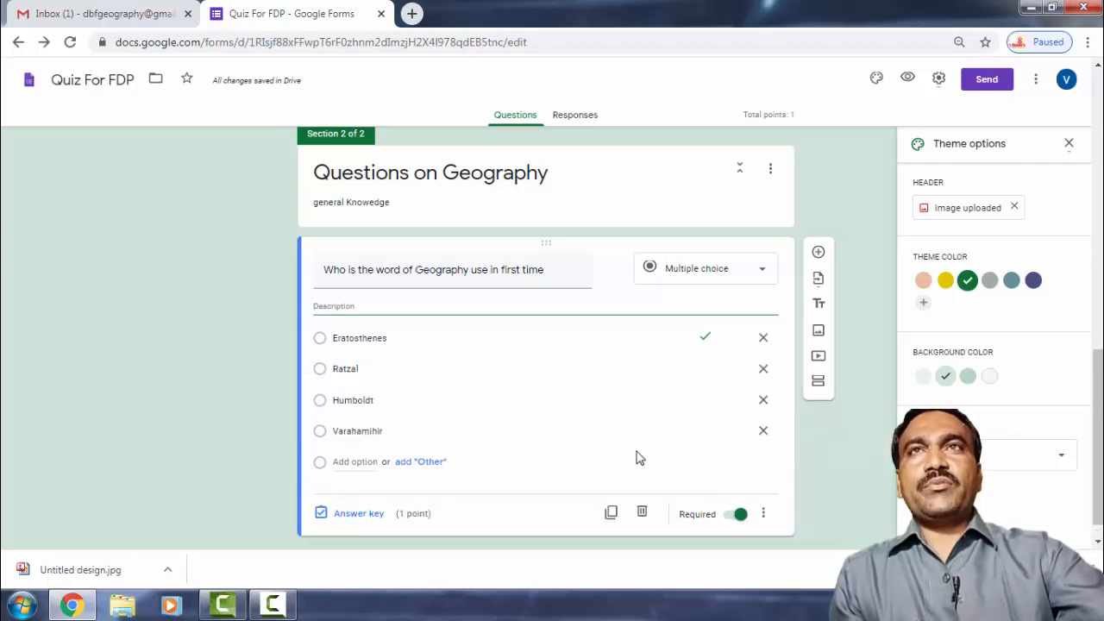
{"action": "left_click", "coordinate": [418, 311]}
{"action": "type", "text": "Geography "}
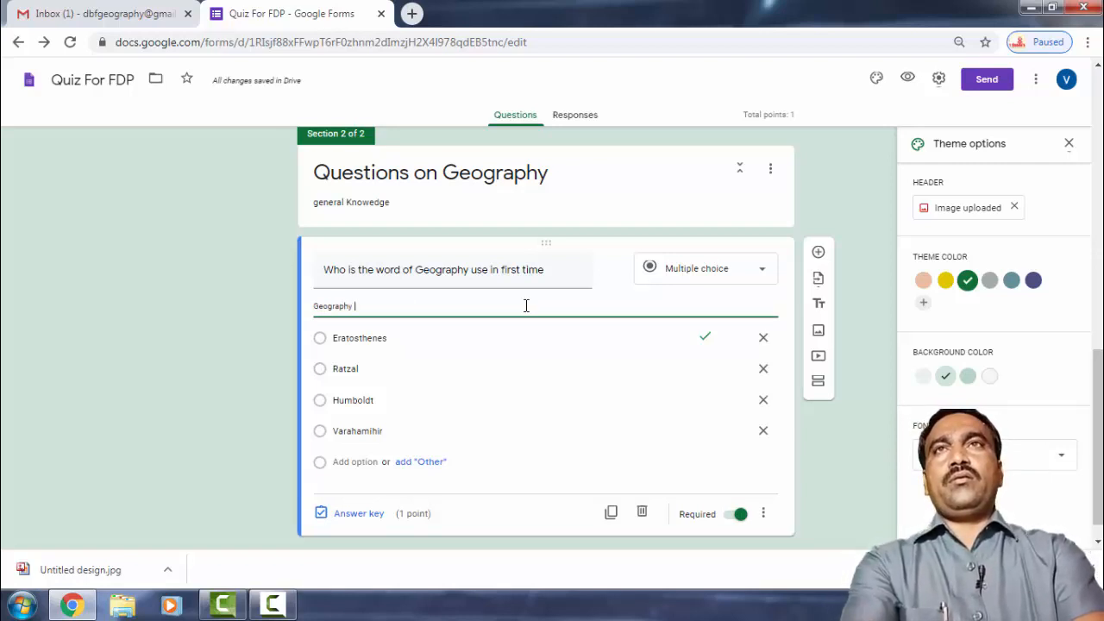
{"action": "type", "text": "En"}
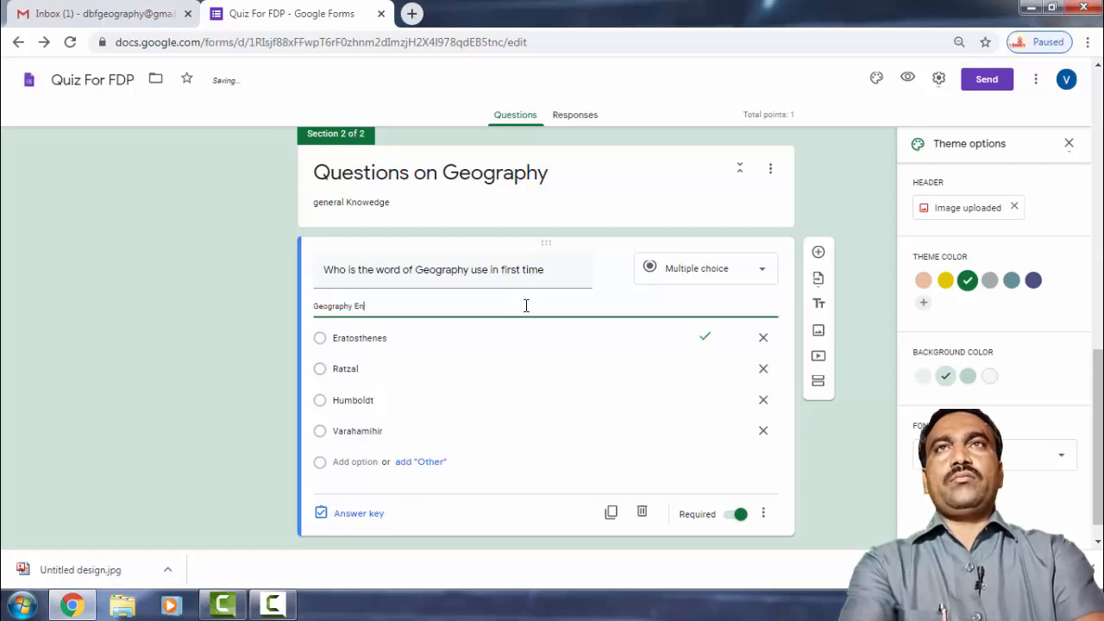
{"action": "type", "text": "glish"}
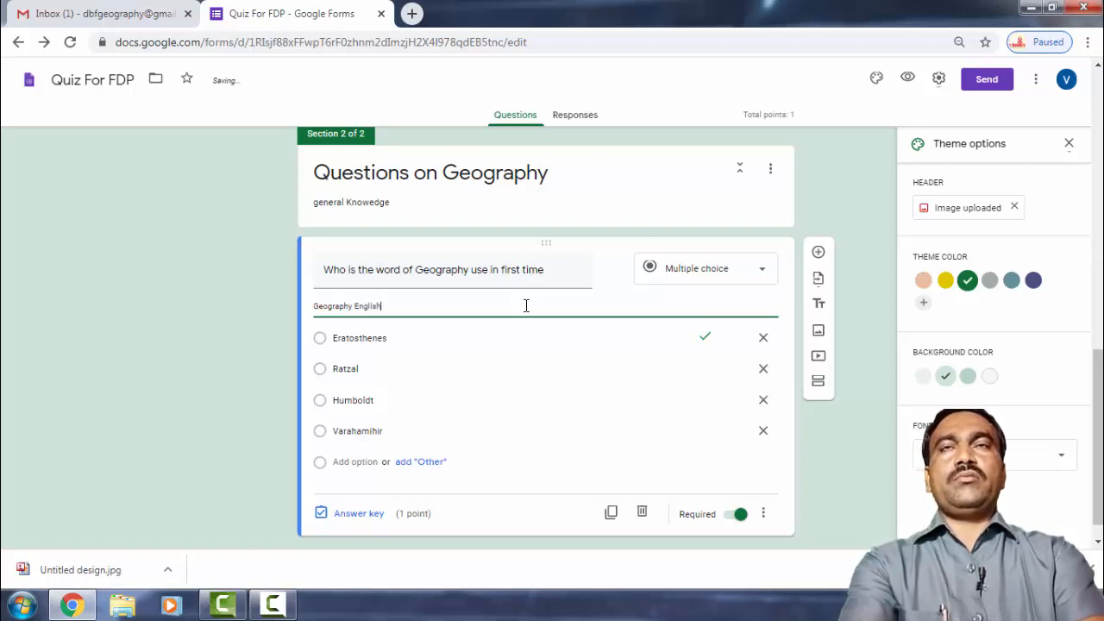
{"action": "type", "text": " Word"}
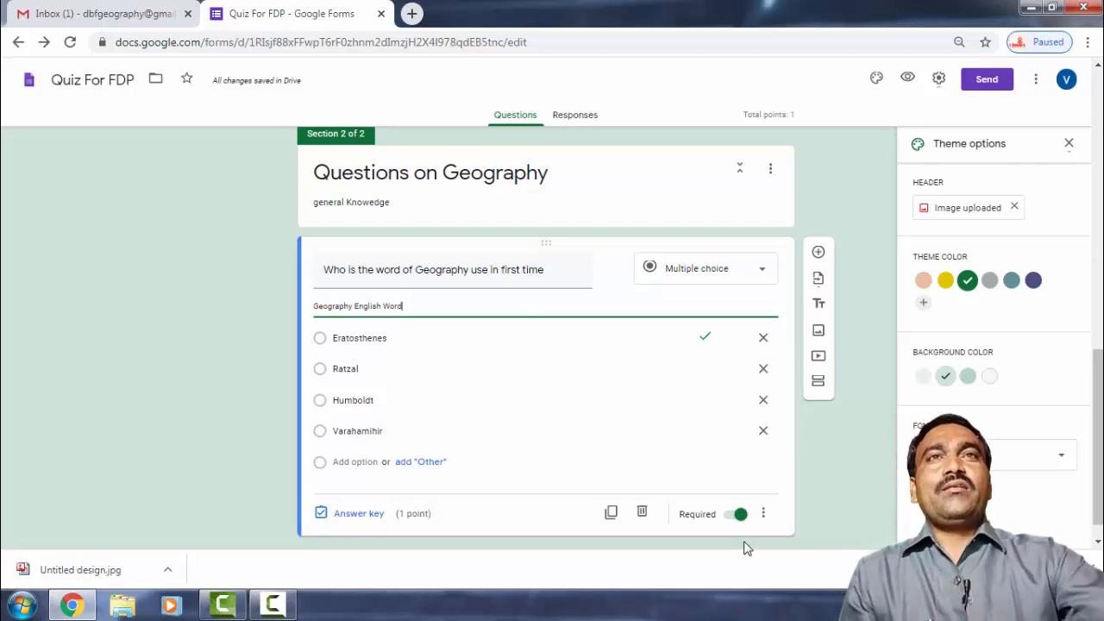
Add a multiple-choice question 'Who is the Father of Modern Geography' below the first one.
{"action": "left_click", "coordinate": [820, 253]}
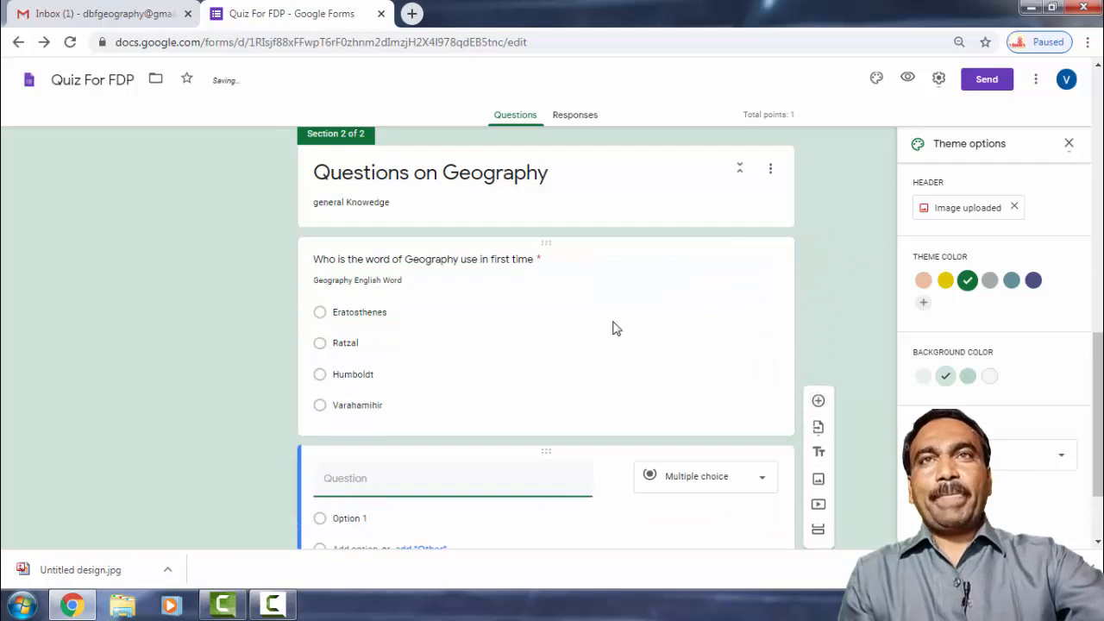
{"action": "type", "text": "Who is th"}
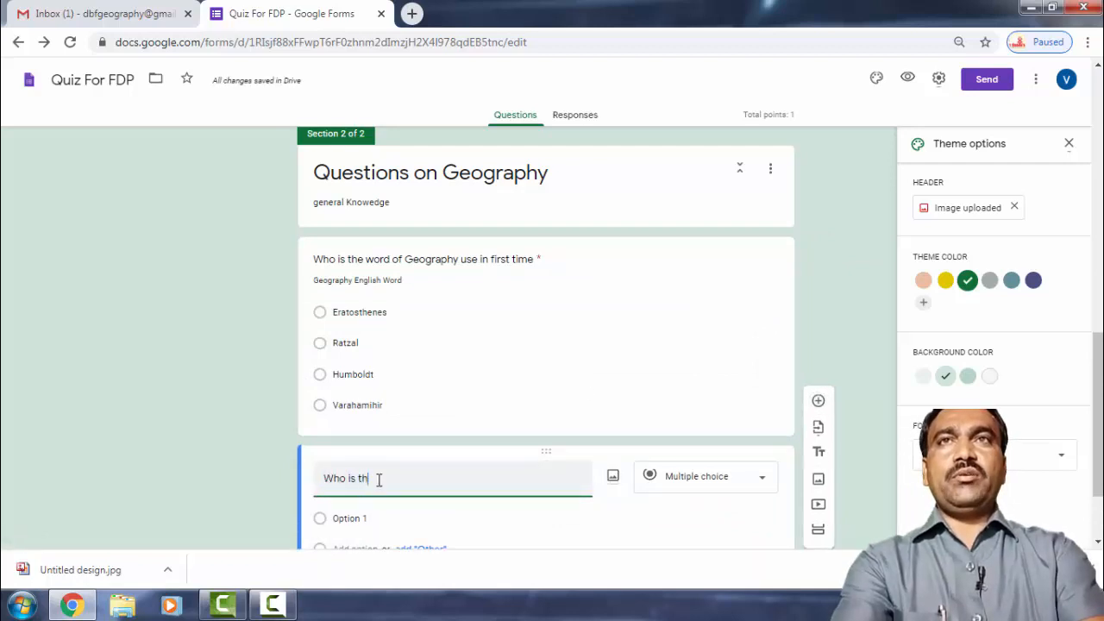
{"action": "type", "text": "e Fat"}
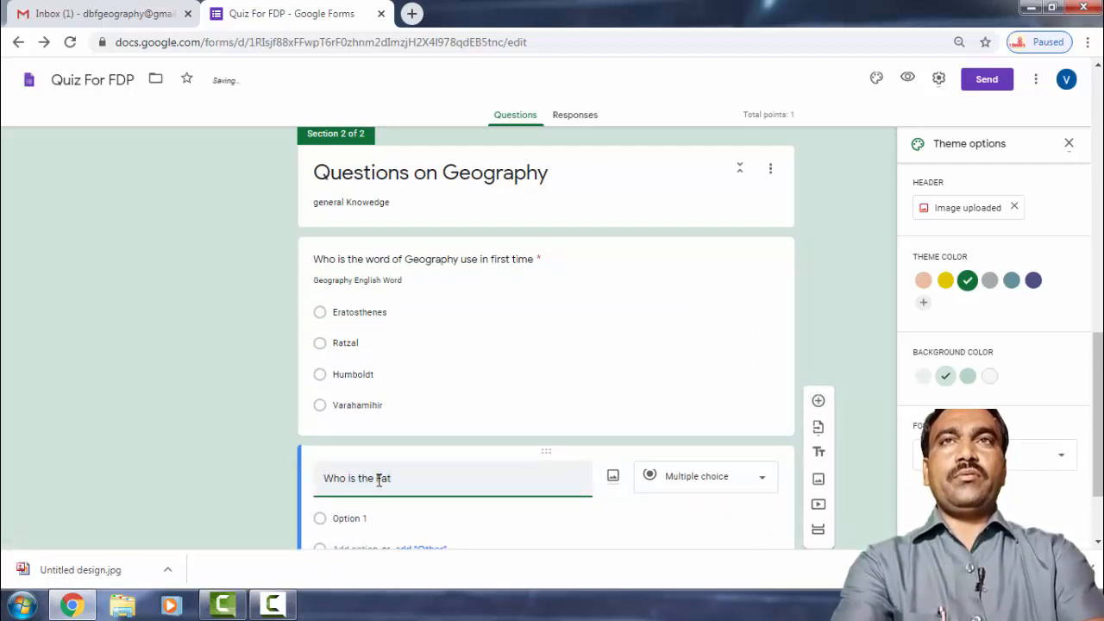
{"action": "type", "text": "her "}
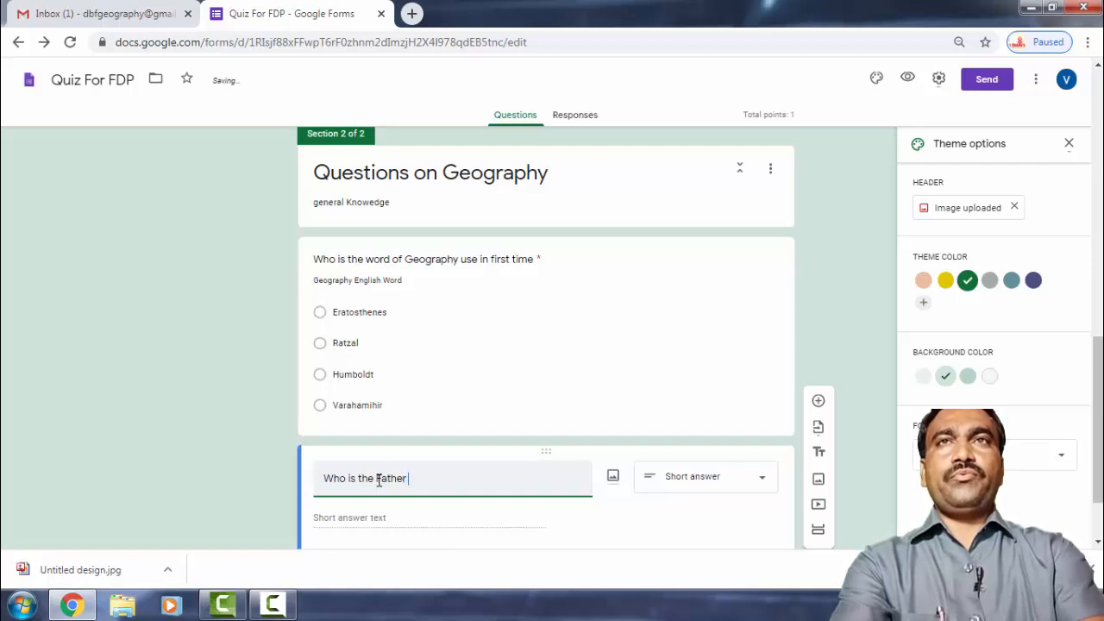
{"action": "type", "text": "of M"}
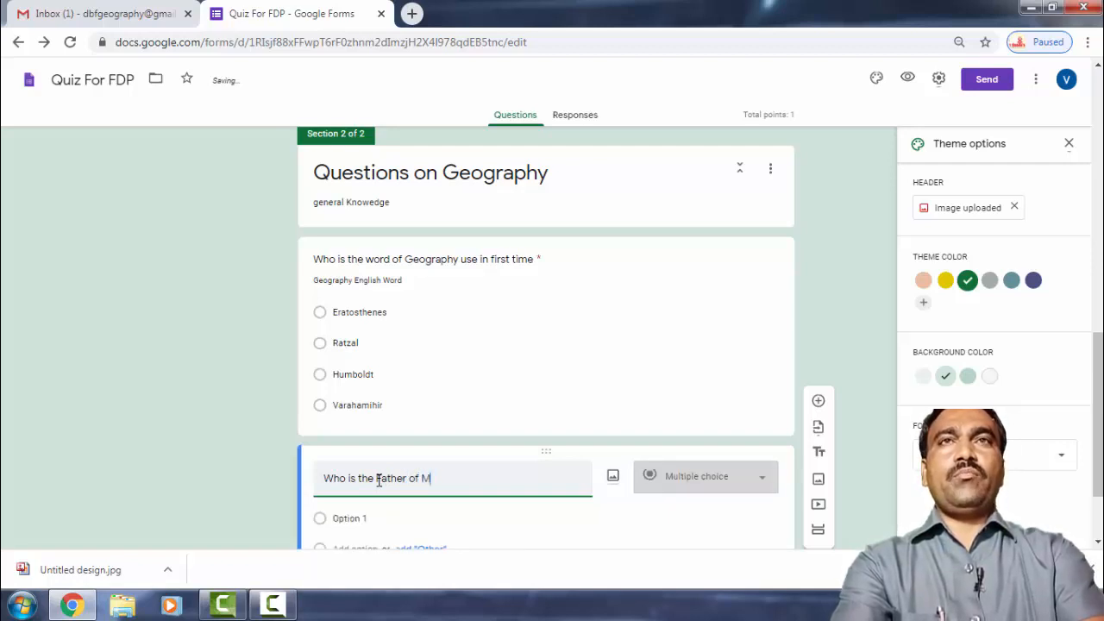
{"action": "type", "text": "oder"}
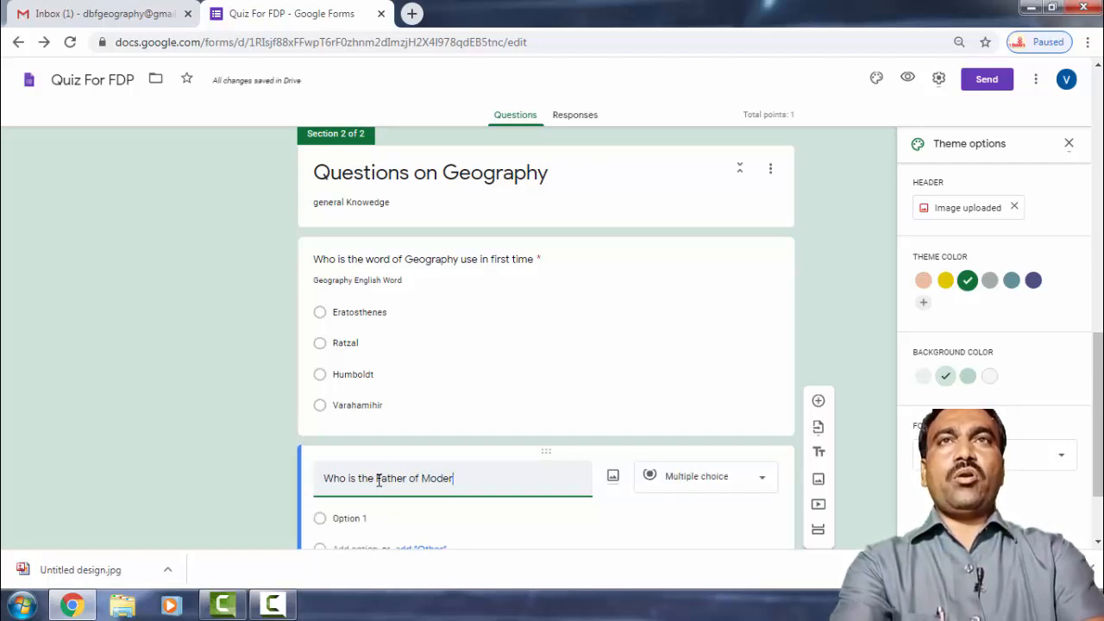
{"action": "type", "text": "n Geography"}
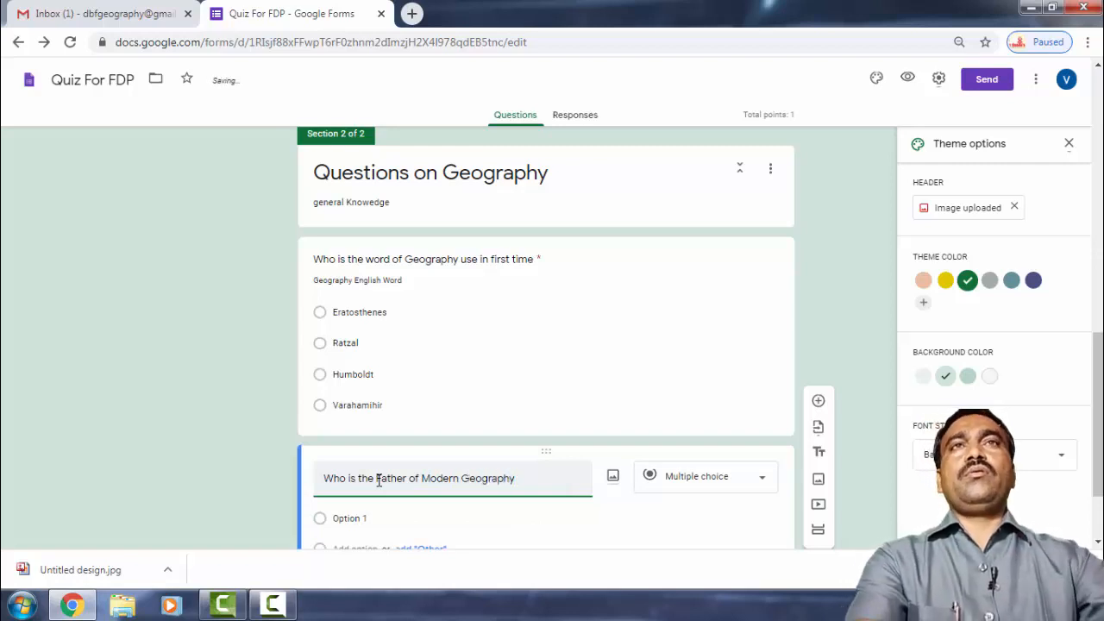
{"action": "scroll", "coordinate": [378, 481], "scroll_direction": "down", "scroll_amount": 2}
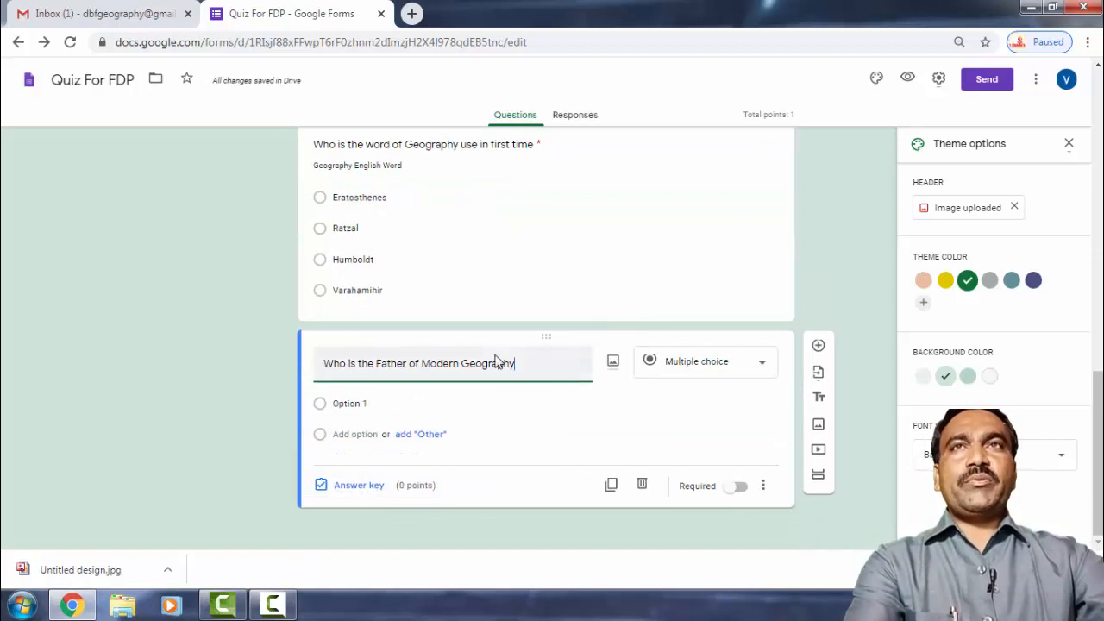
Fill in the four choices Humboldt, Rether, Eratosthenes and Ratzell.
{"action": "left_click", "coordinate": [350, 403]}
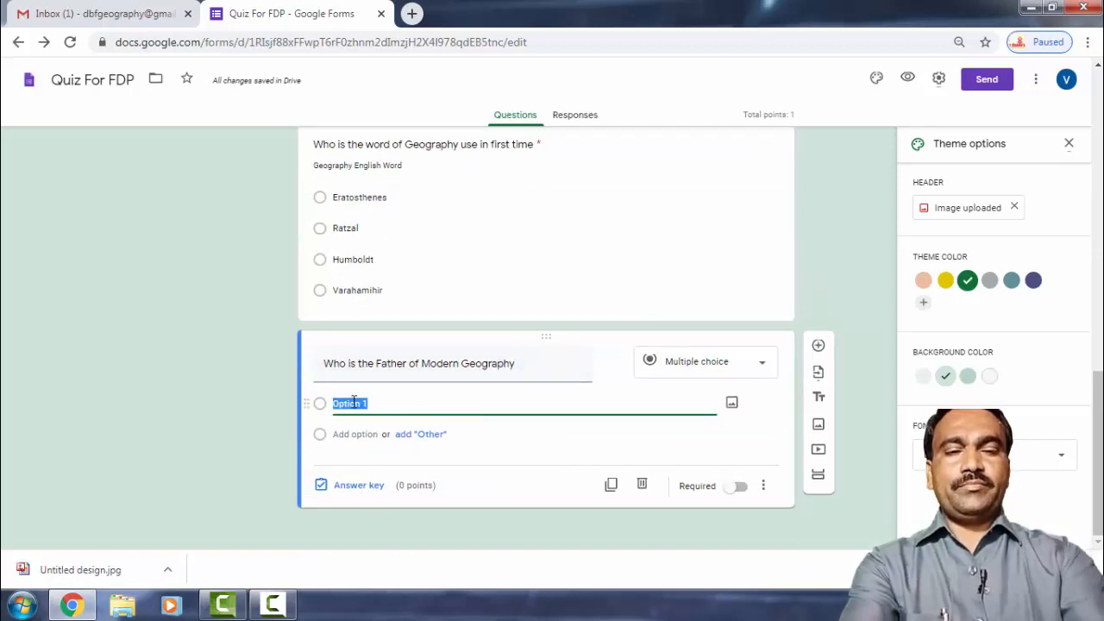
{"action": "type", "text": "E"}
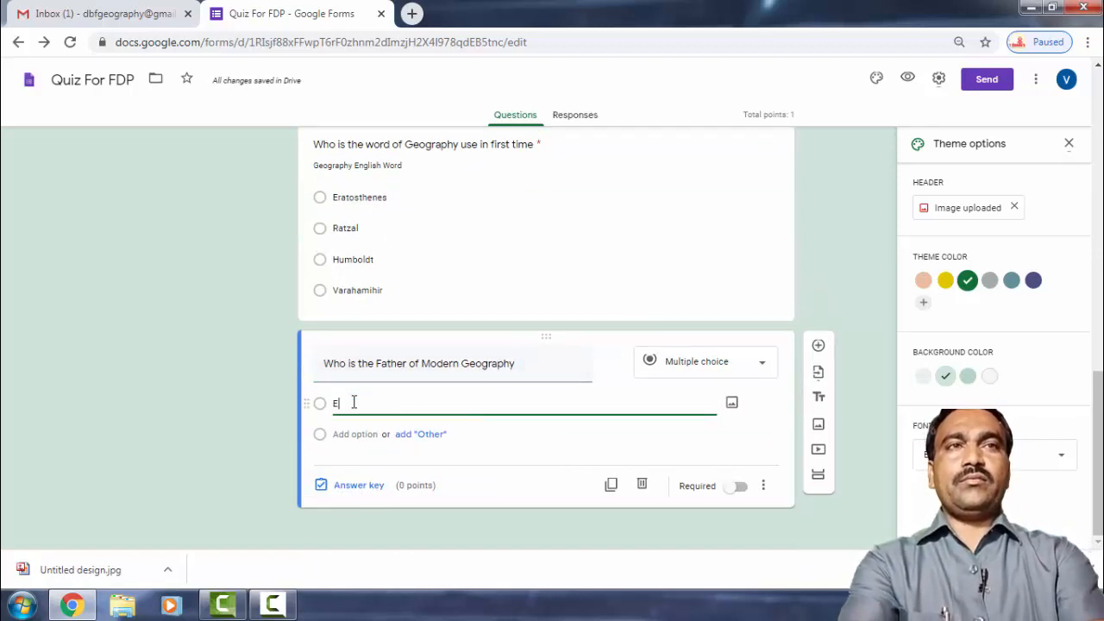
{"action": "type", "text": "G"}
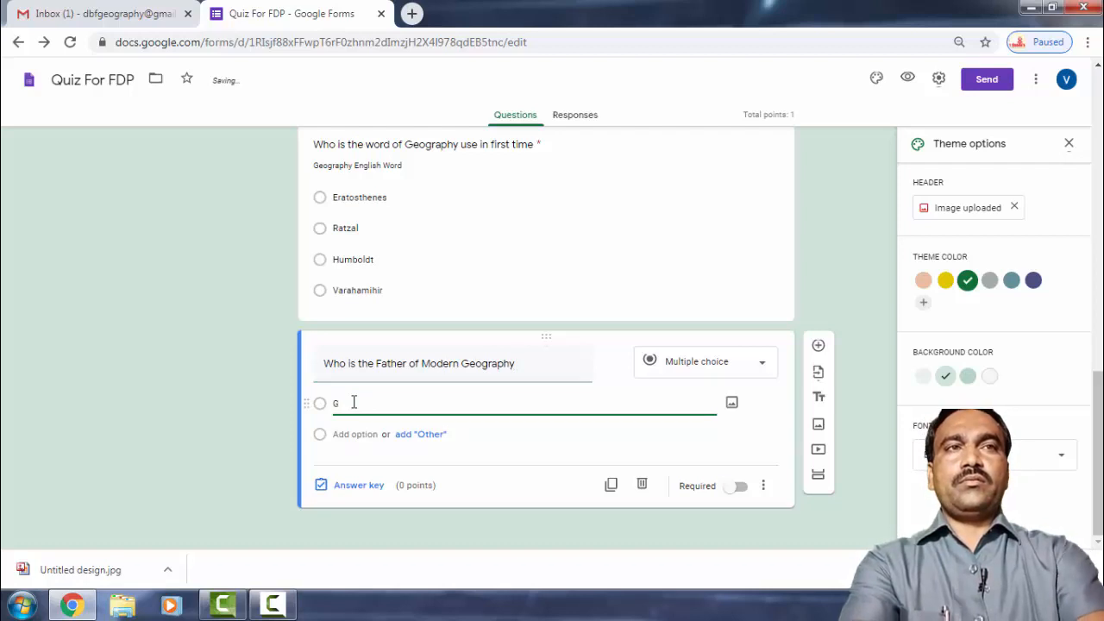
{"action": "key", "text": "BackSpace"}
{"action": "type", "text": "H"}
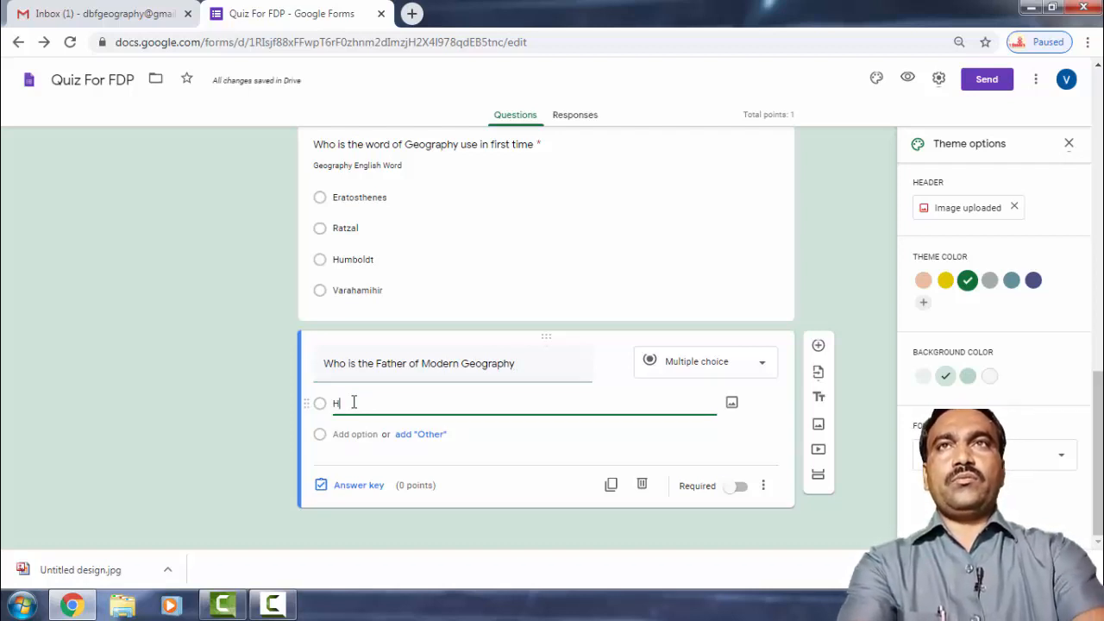
{"action": "type", "text": "umbold"}
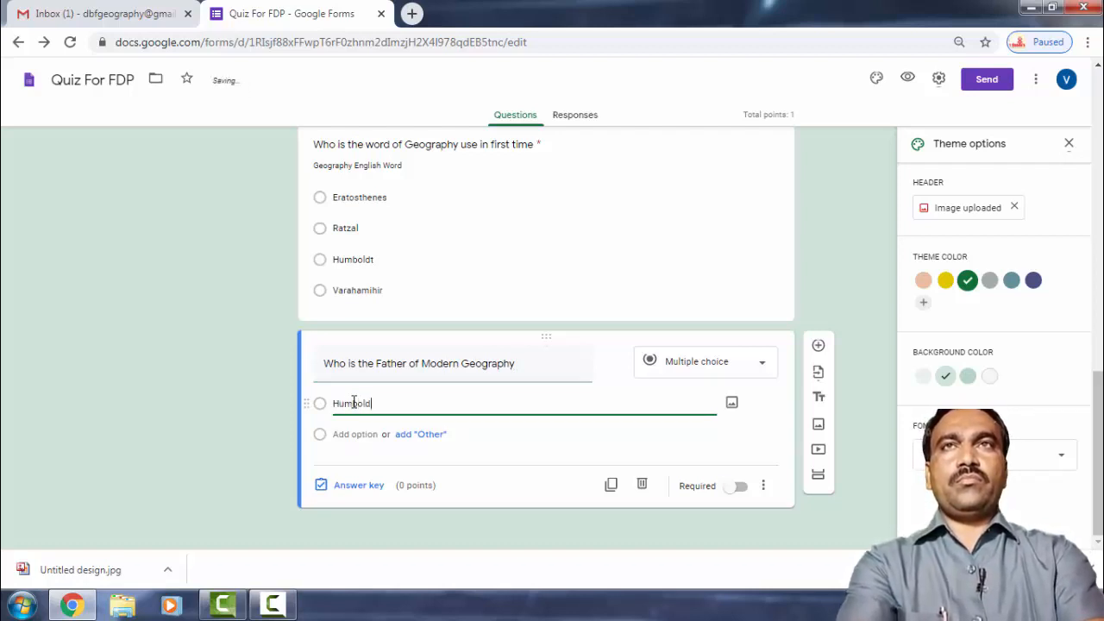
{"action": "type", "text": "t"}
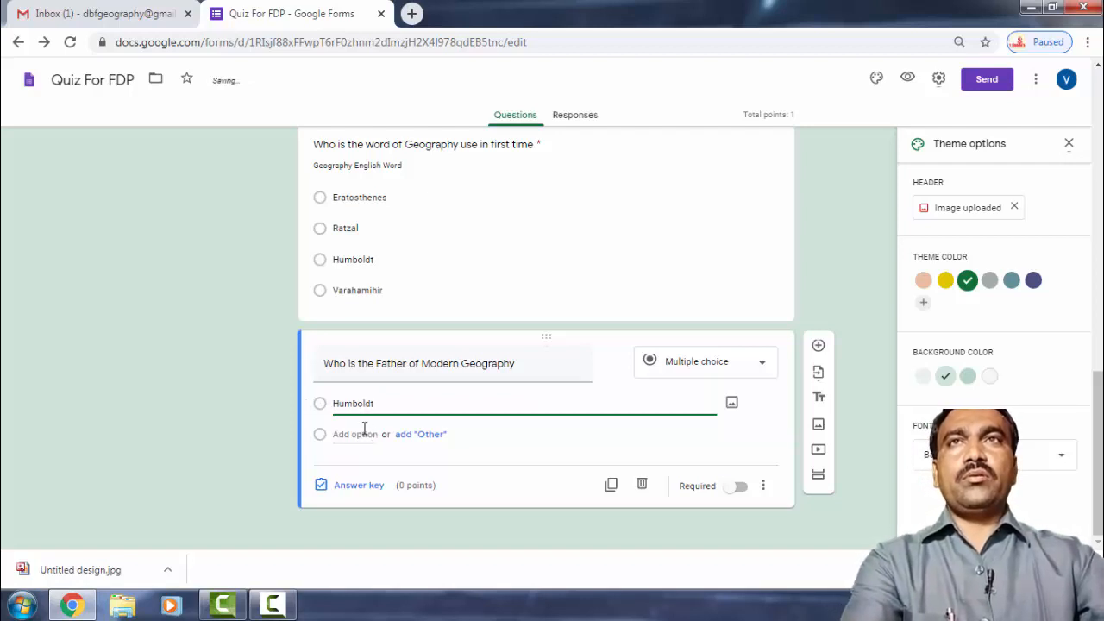
{"action": "left_click", "coordinate": [356, 434]}
{"action": "type", "text": "R"}
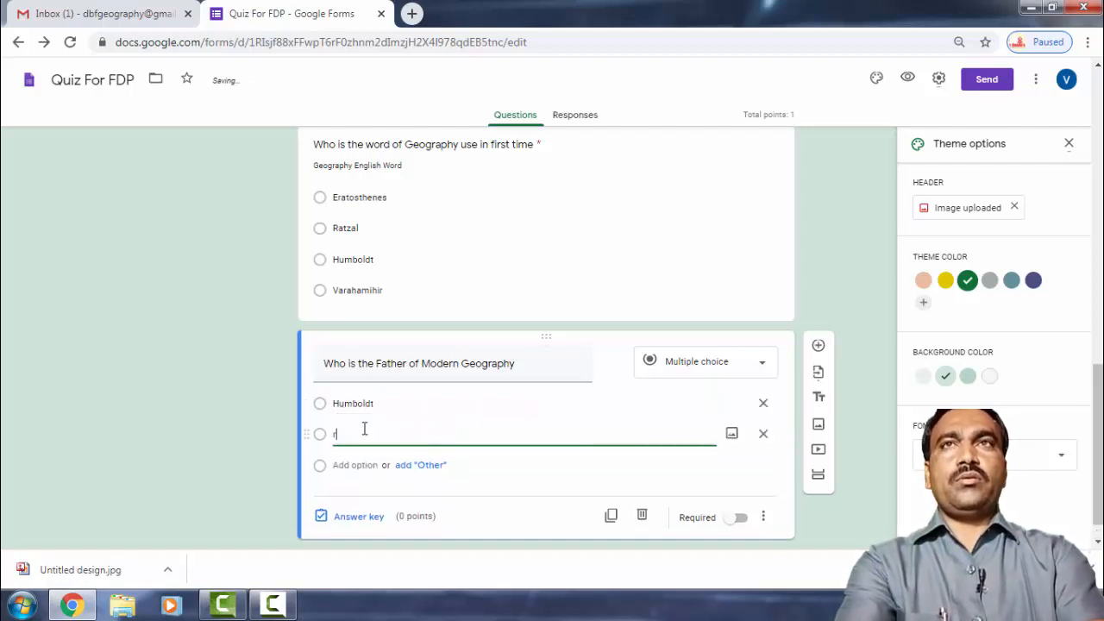
{"action": "type", "text": "Ret"}
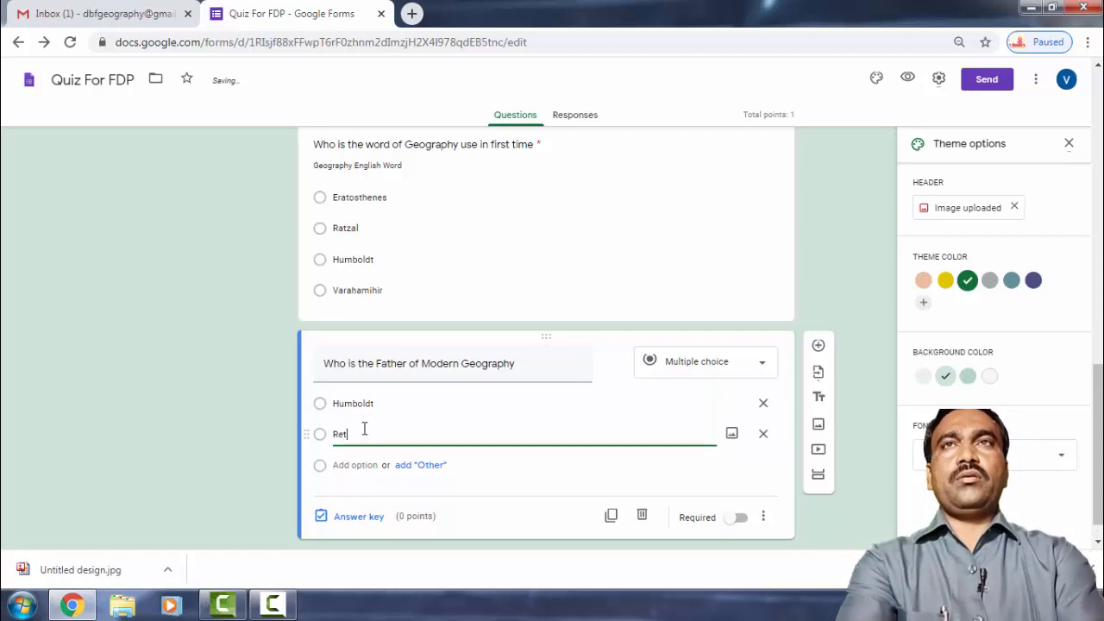
{"action": "type", "text": "her"}
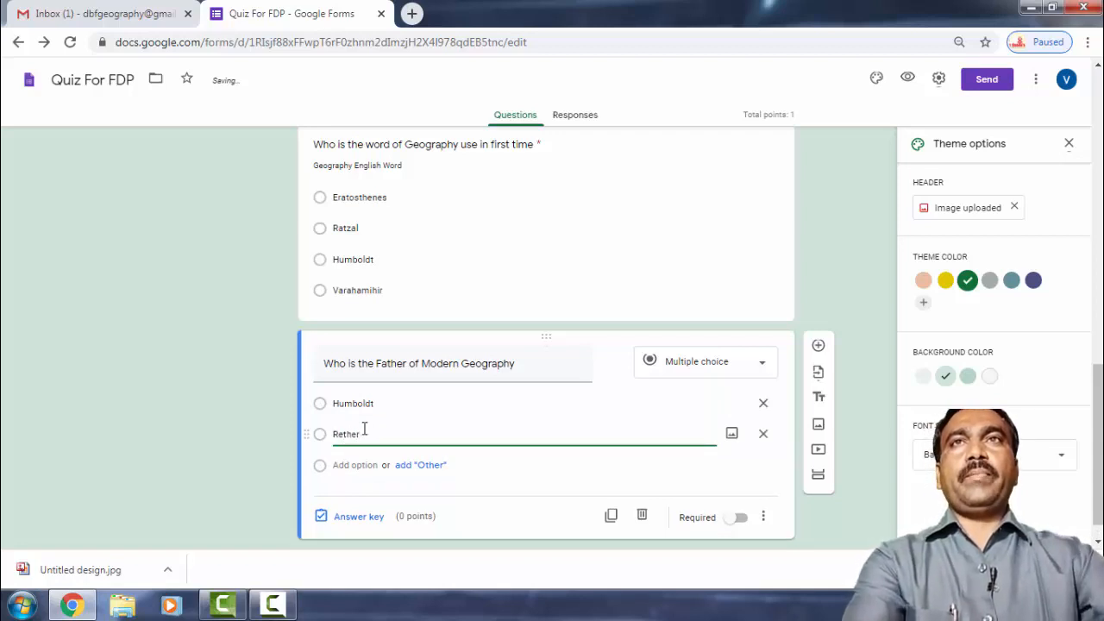
{"action": "left_click", "coordinate": [362, 465]}
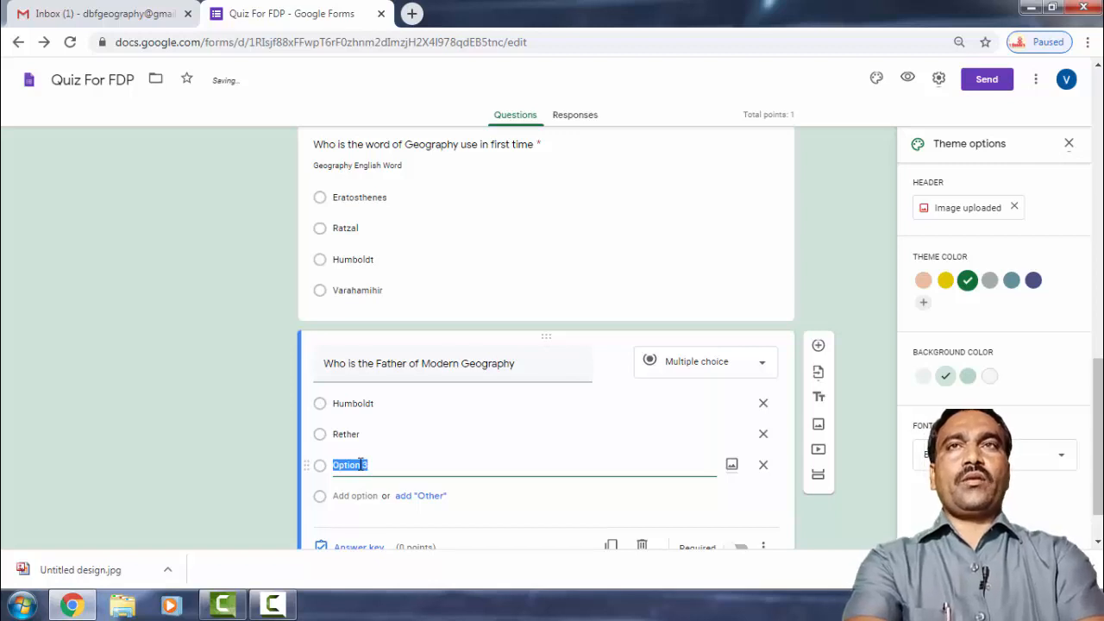
{"action": "type", "text": "Era"}
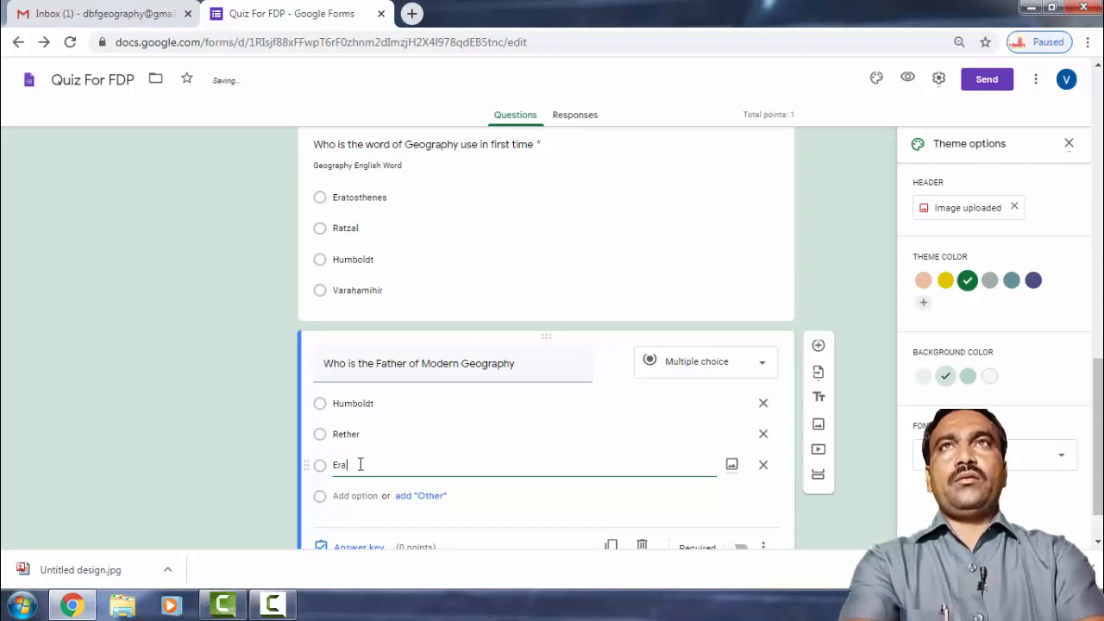
{"action": "type", "text": "tosth"}
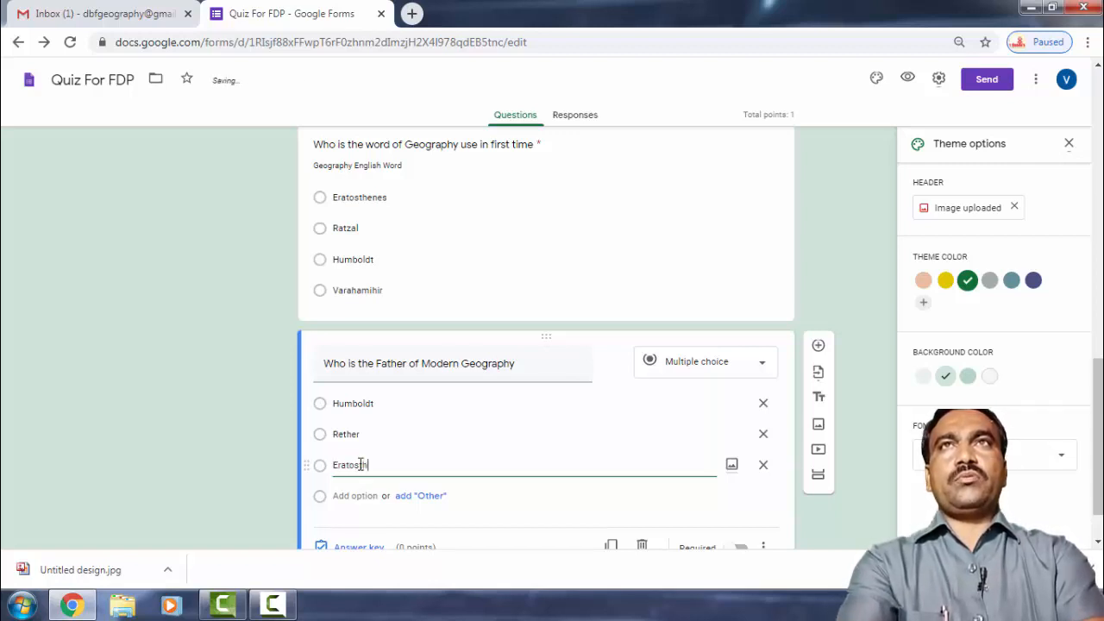
{"action": "type", "text": "enes"}
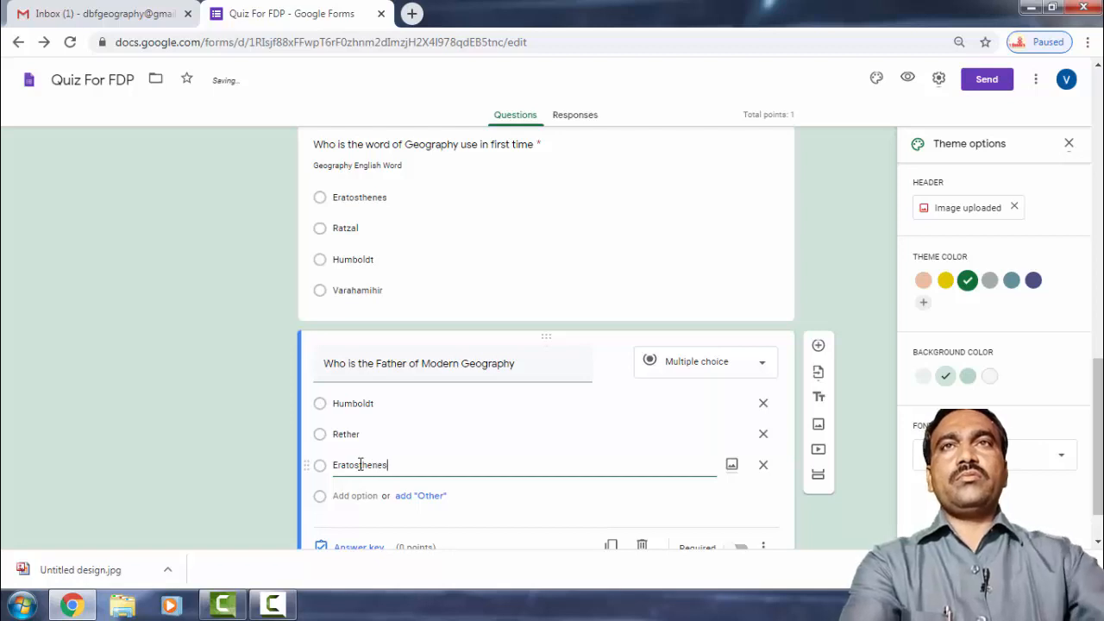
{"action": "left_click", "coordinate": [362, 496]}
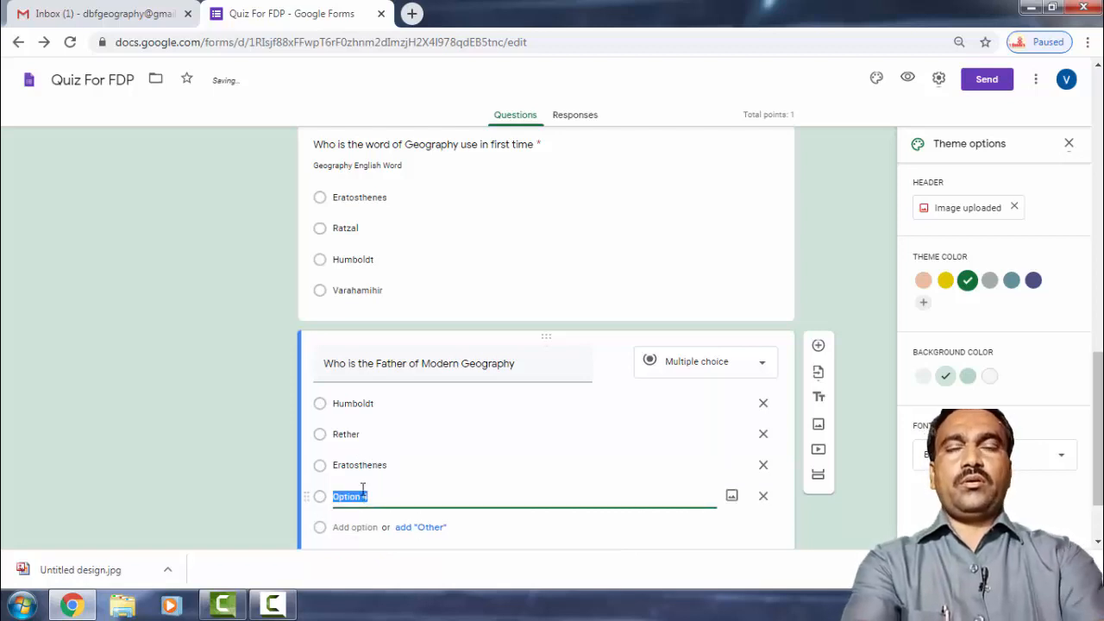
{"action": "type", "text": "Ratzel"}
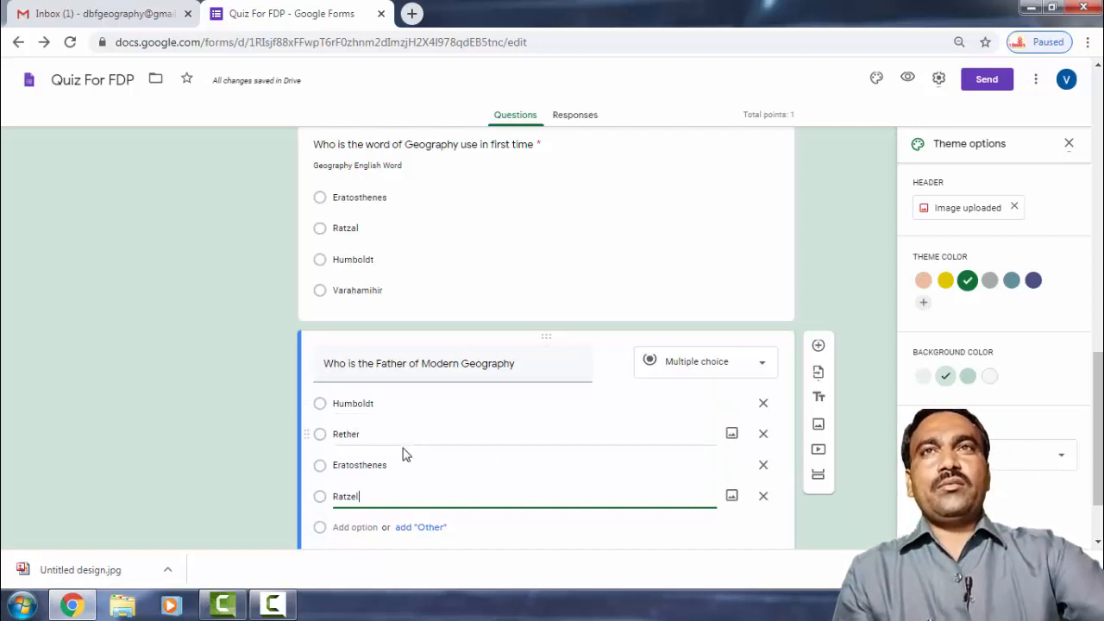
{"action": "scroll", "coordinate": [392, 459], "scroll_direction": "down", "scroll_amount": 1}
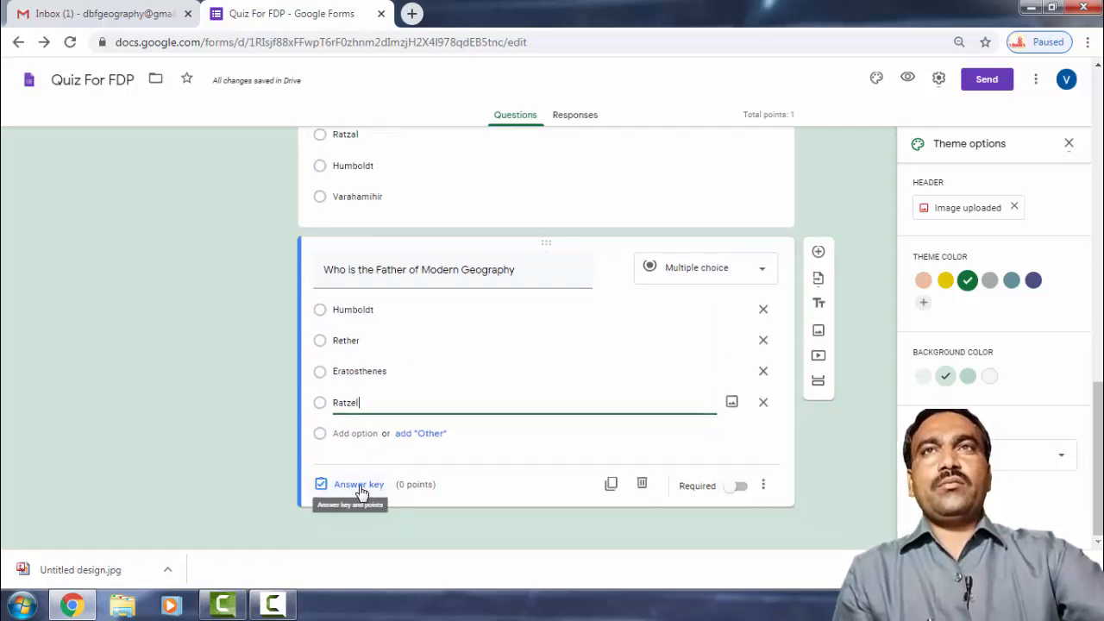
Mark Humboldt and Rether as correct for 2 points and make the question required.
{"action": "left_click", "coordinate": [359, 485]}
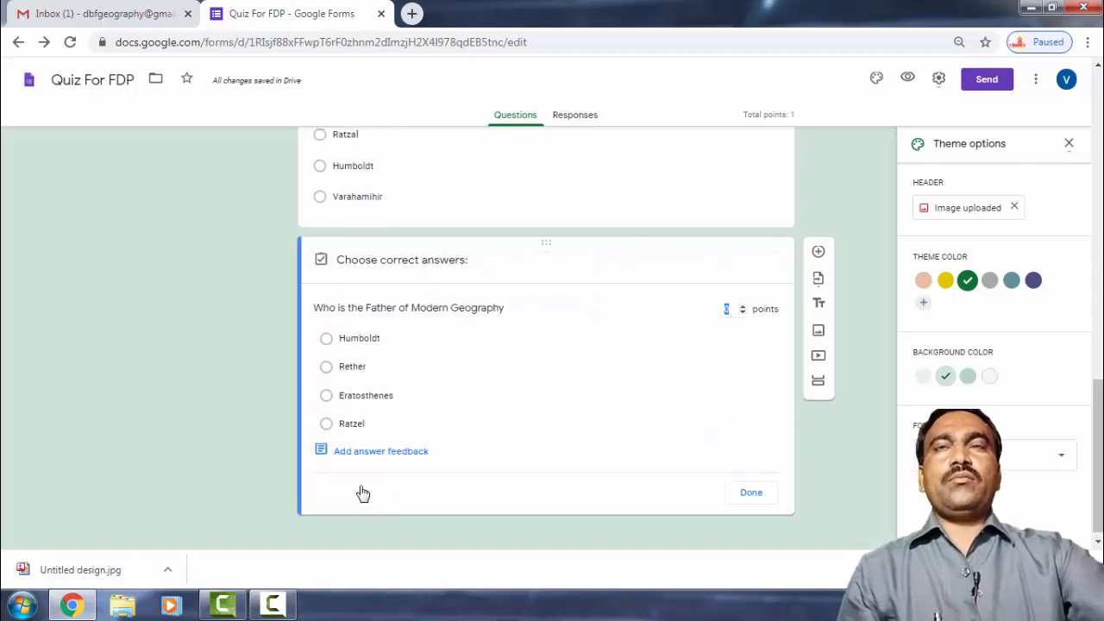
{"action": "left_click", "coordinate": [357, 342]}
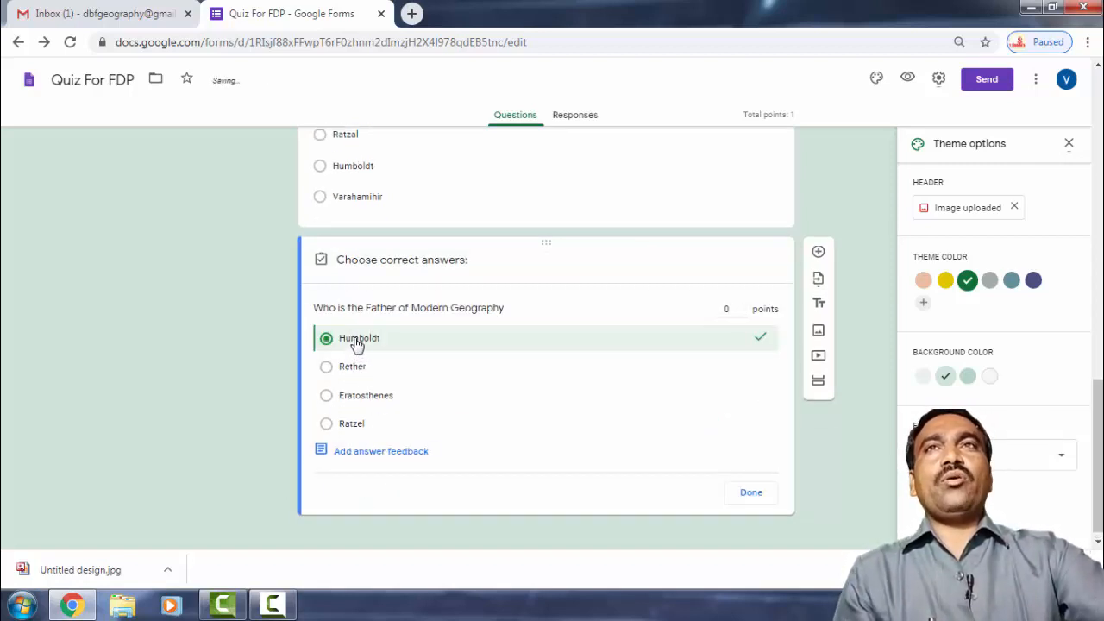
{"action": "left_click", "coordinate": [352, 369]}
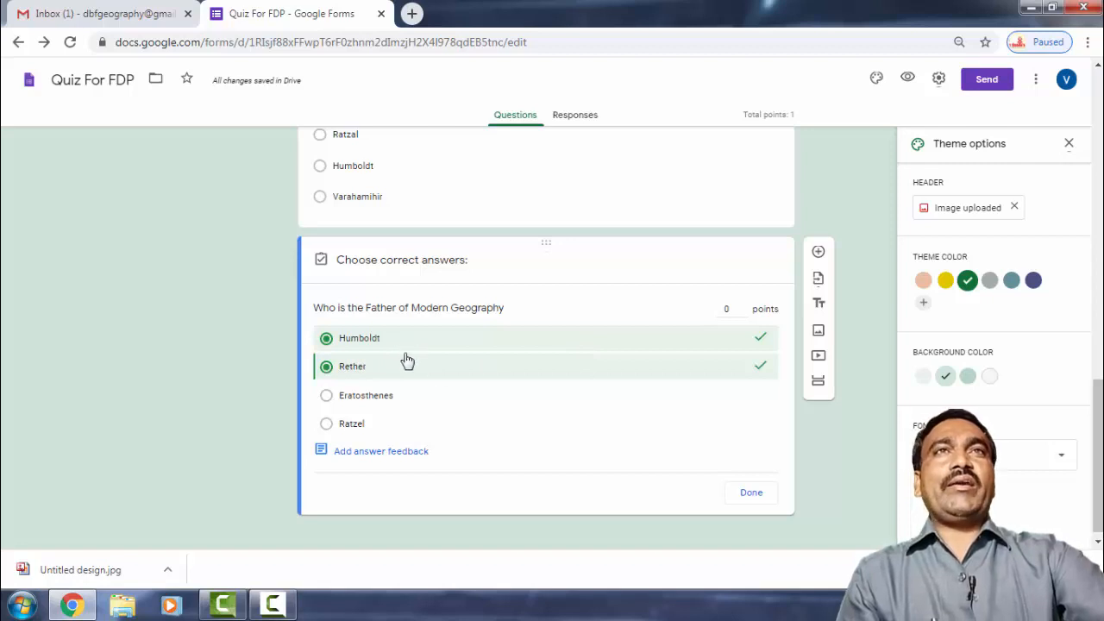
{"action": "left_click", "coordinate": [727, 309]}
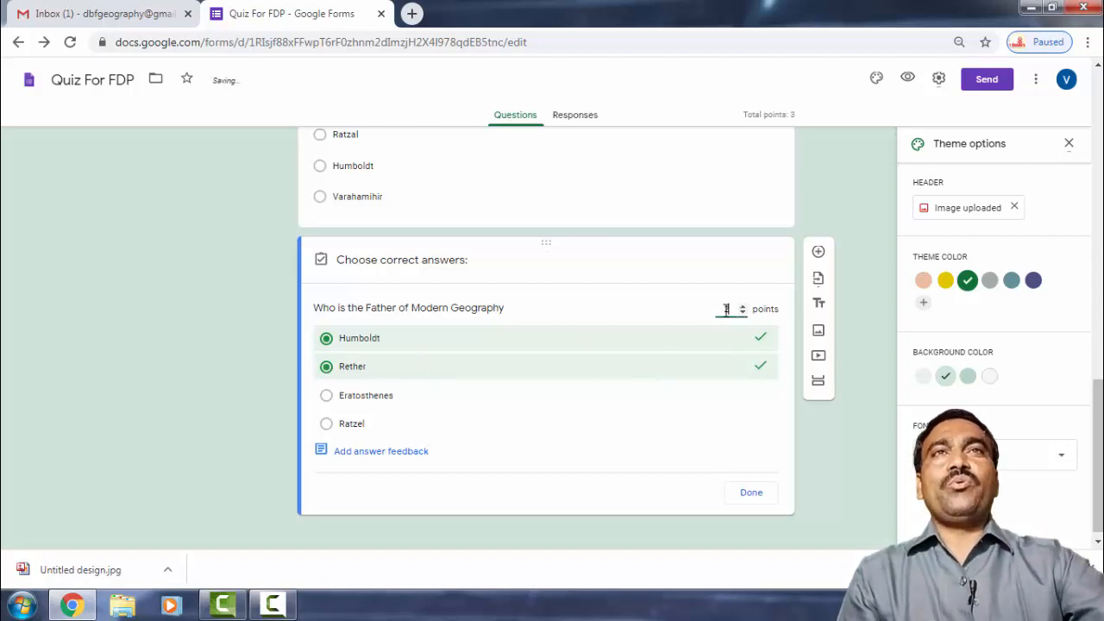
{"action": "left_click", "coordinate": [752, 496]}
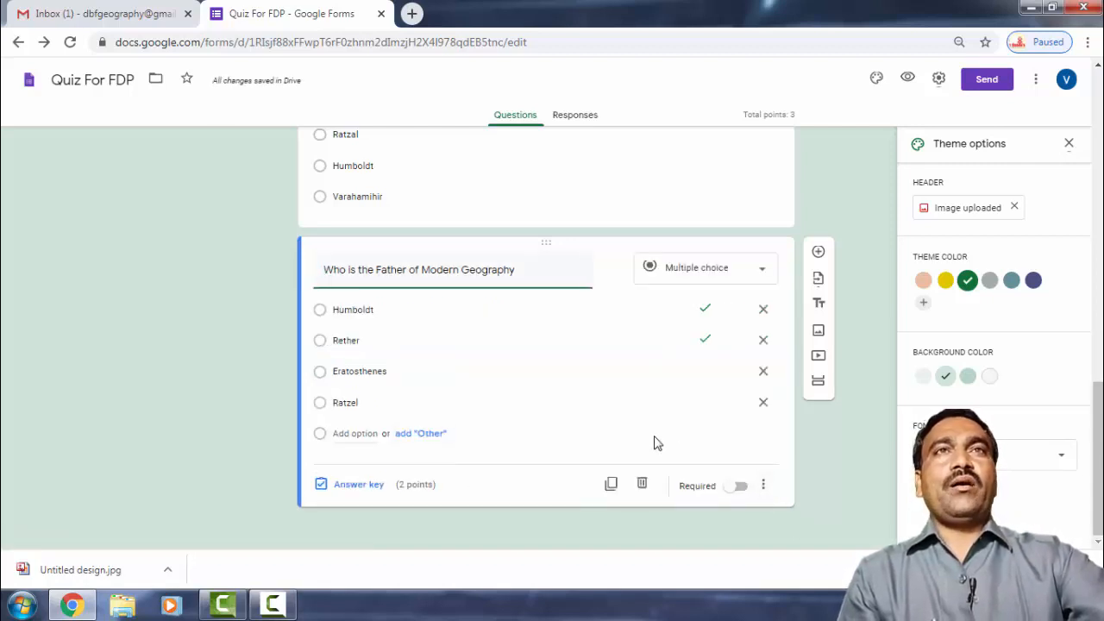
{"action": "left_click", "coordinate": [738, 485]}
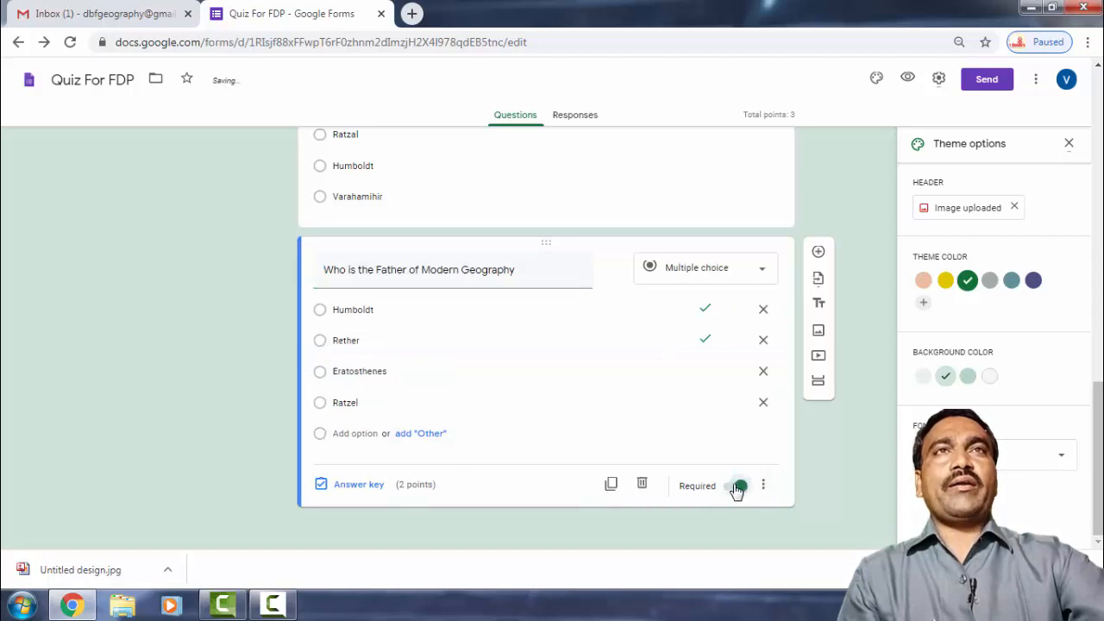
Add a third question reading 'Which is the branch of Hunam Geography'.
{"action": "left_click", "coordinate": [818, 252]}
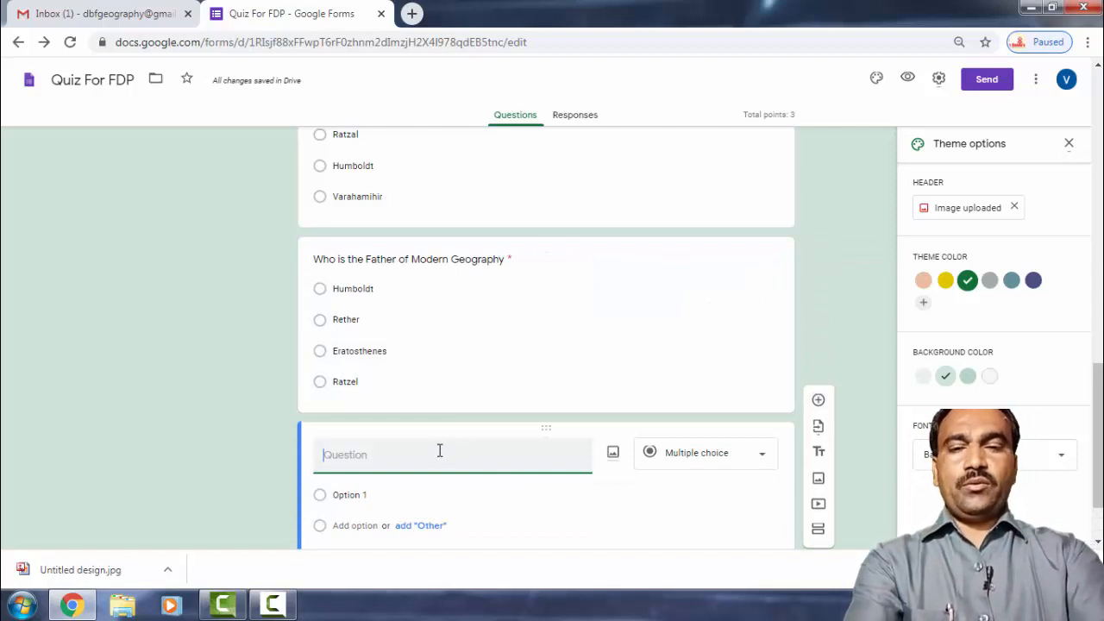
{"action": "type", "text": "Whic"}
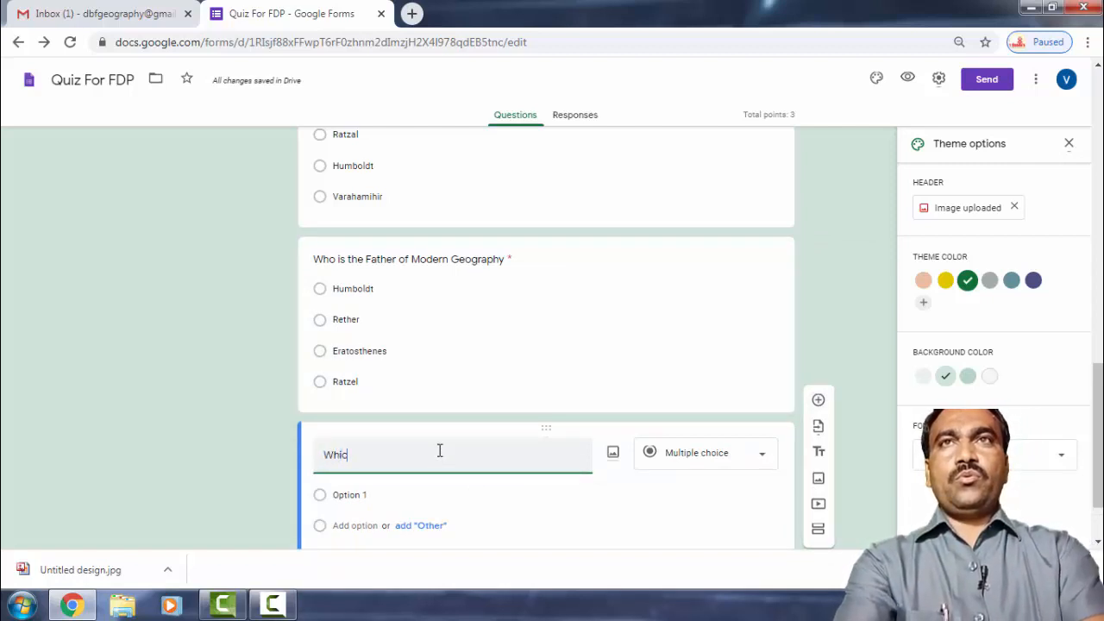
{"action": "key", "text": "BackSpace"}
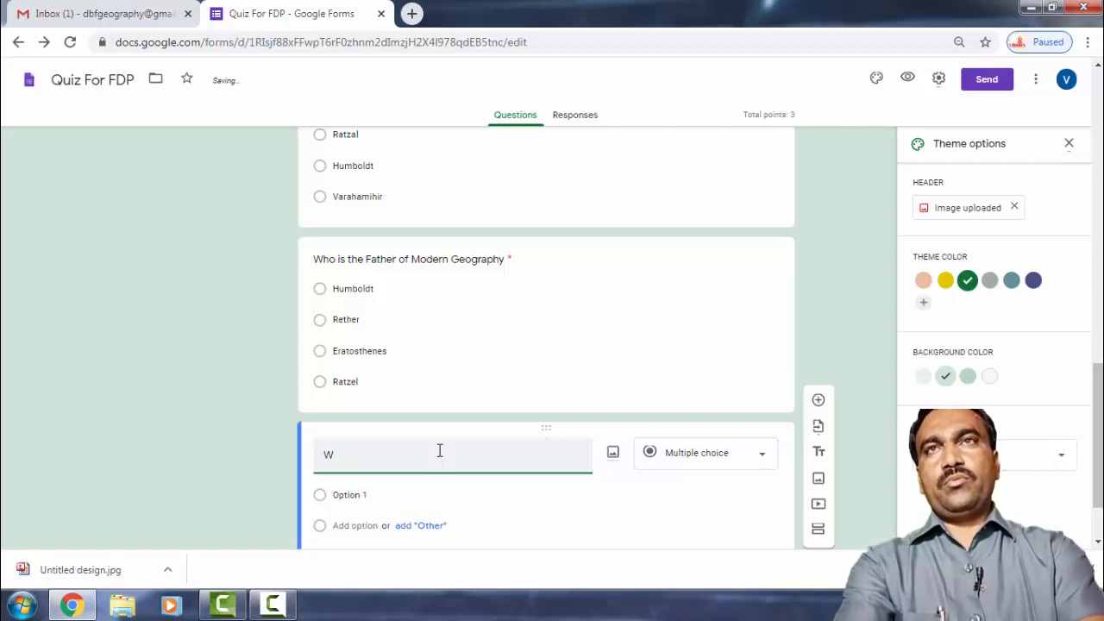
{"action": "type", "text": "ich"}
{"action": "key", "text": "BackSpace"}
{"action": "key", "text": "BackSpace"}
{"action": "key", "text": "BackSpace"}
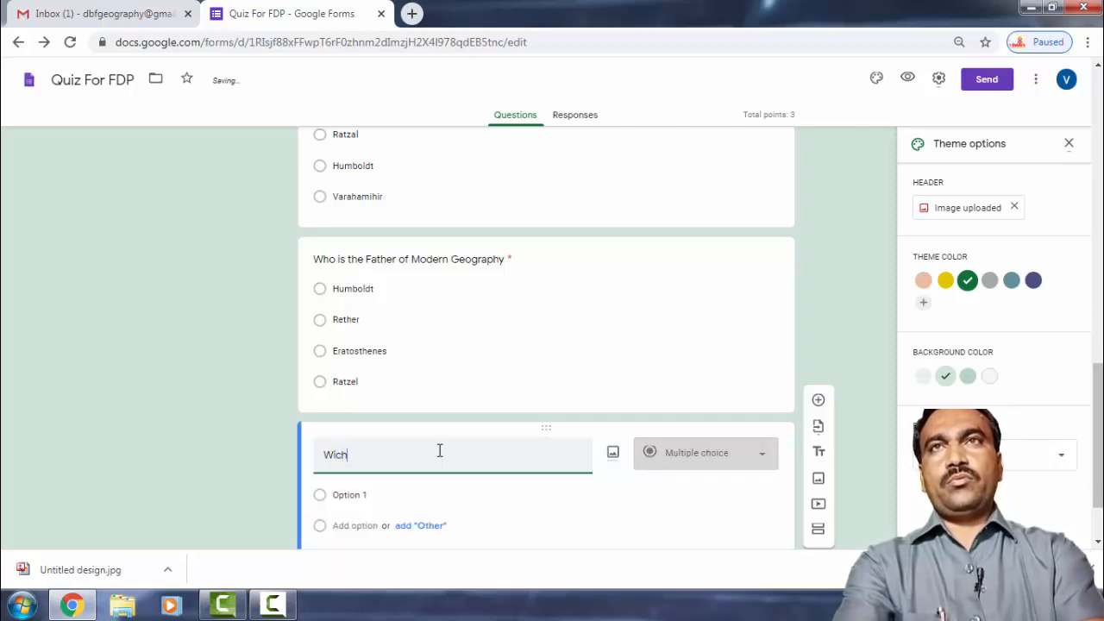
{"action": "type", "text": "hich is"}
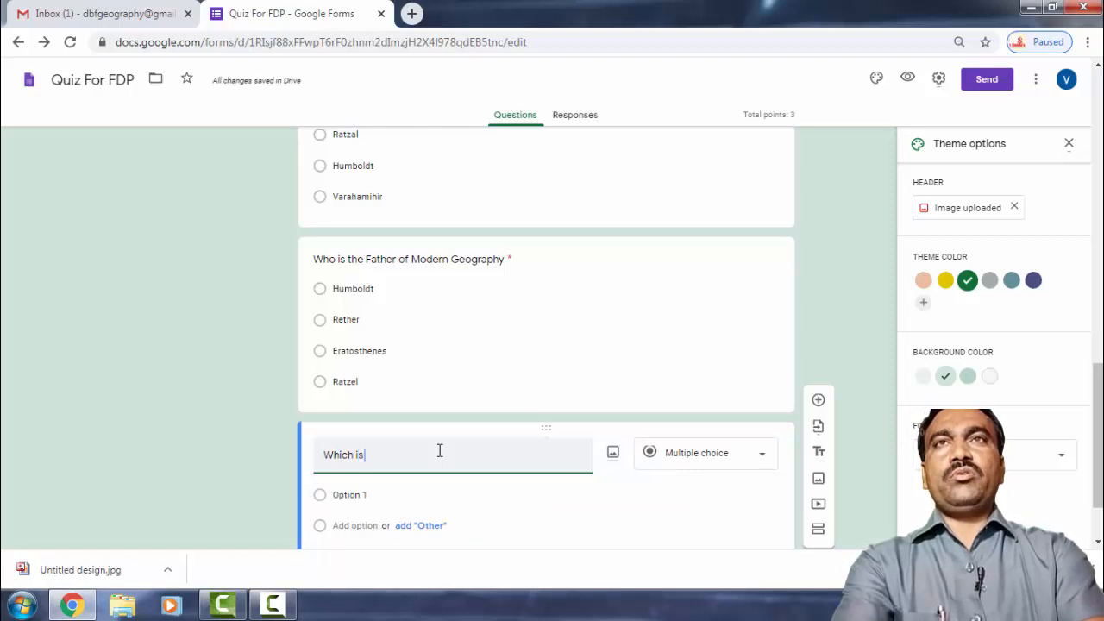
{"action": "type", "text": " the b"}
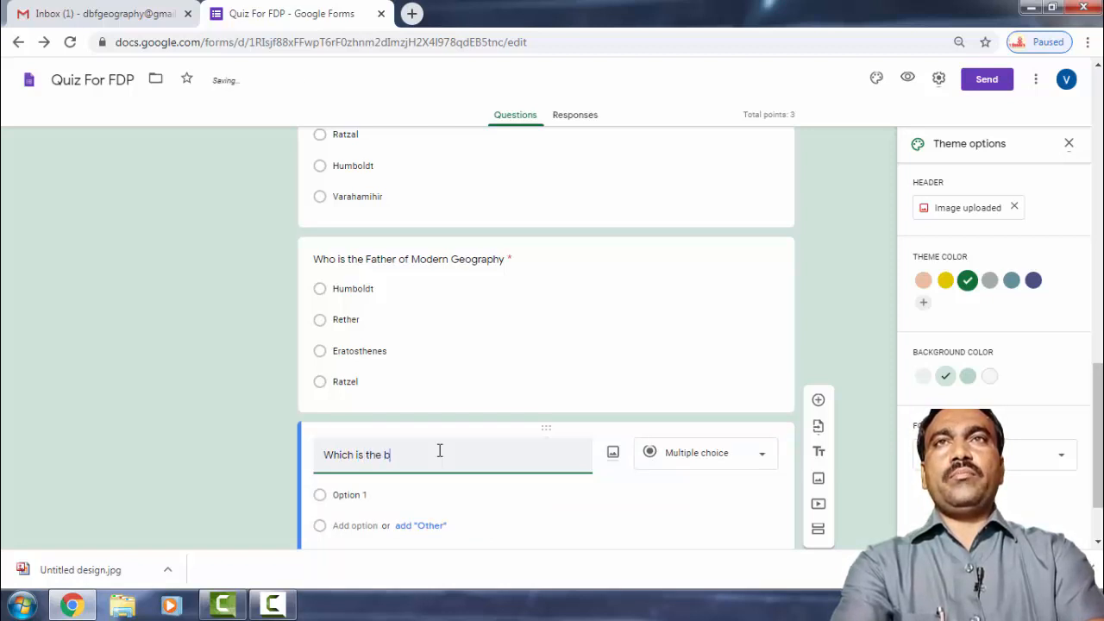
{"action": "type", "text": "ranch"}
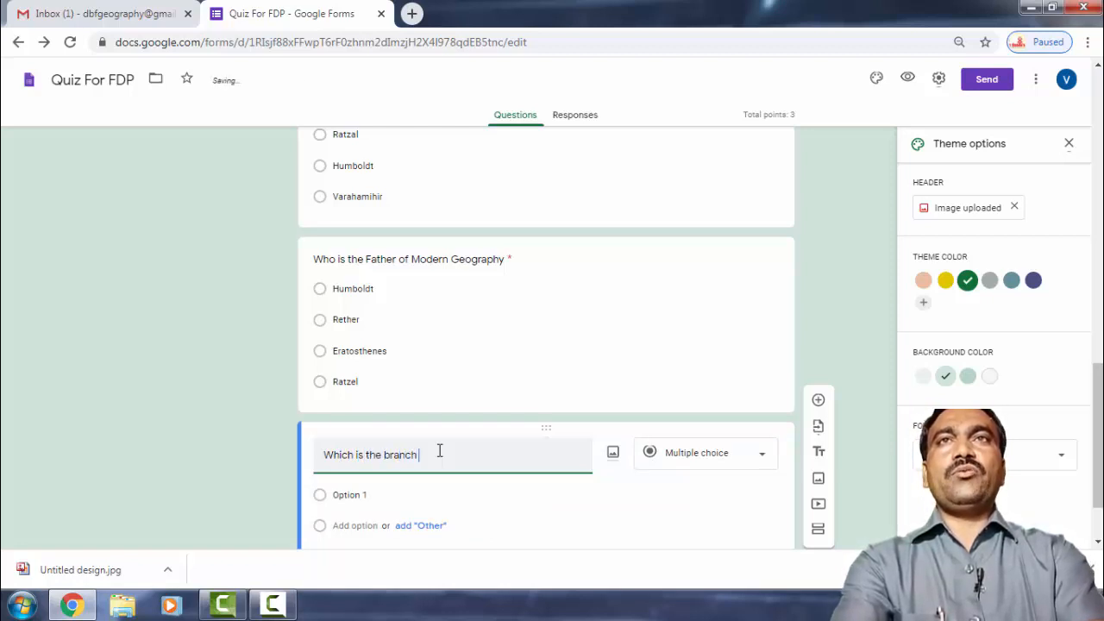
{"action": "type", "text": " of Hanam"}
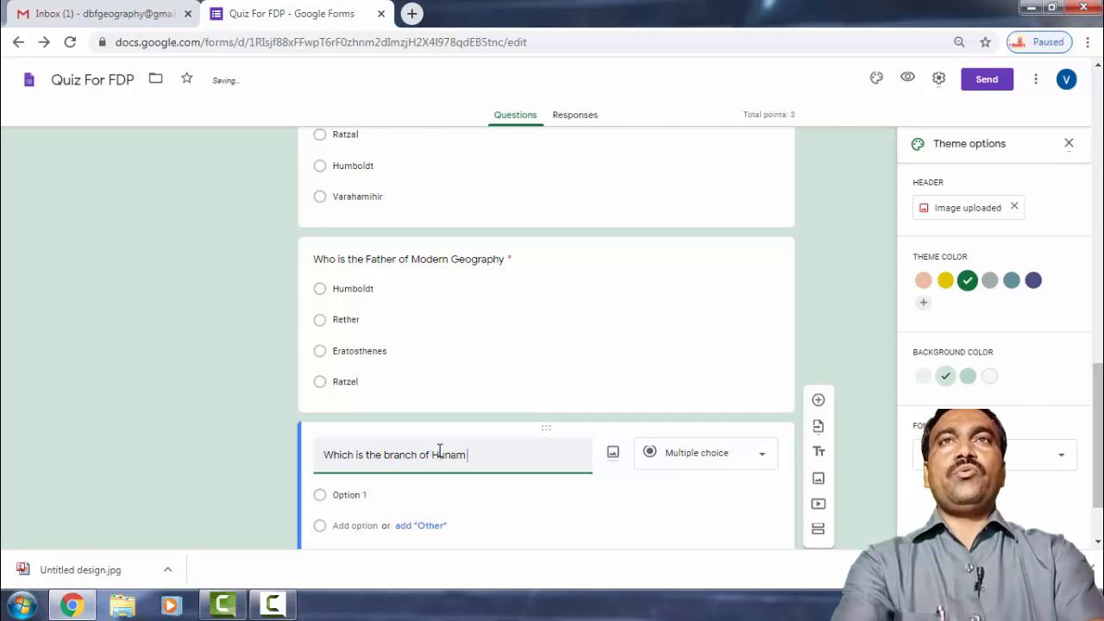
{"action": "type", "text": " Geg"}
{"action": "key", "text": "BackSpace"}
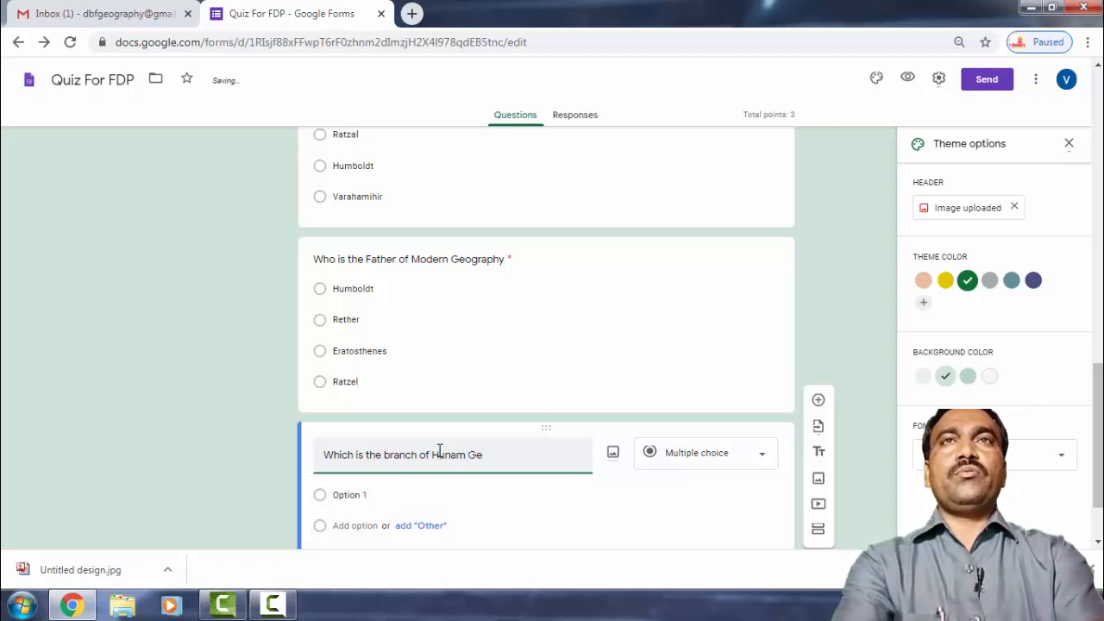
{"action": "type", "text": "ography"}
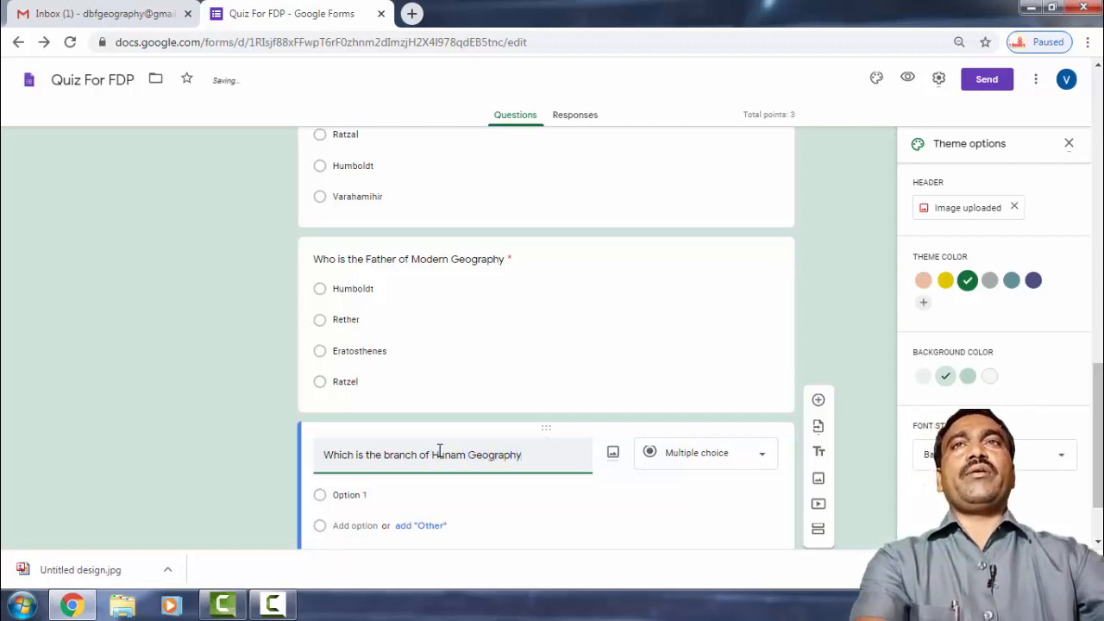
{"action": "scroll", "coordinate": [552, 431], "scroll_direction": "down", "scroll_amount": 2}
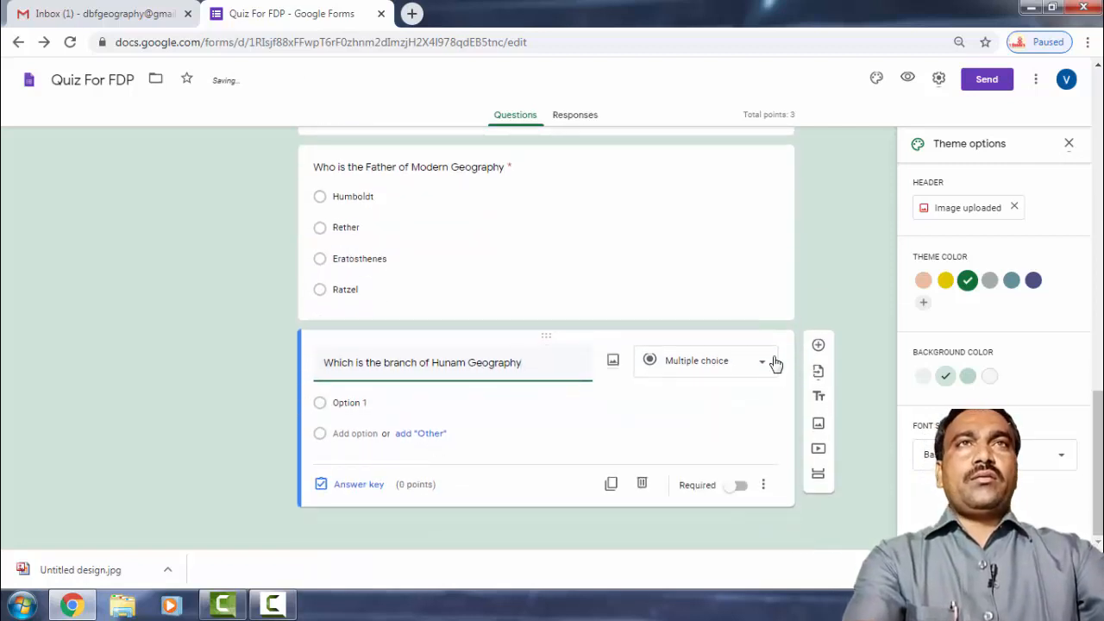
Switch the question to Checkboxes and enter Agricultural Geography and Settlement Geography options.
{"action": "left_click", "coordinate": [762, 366]}
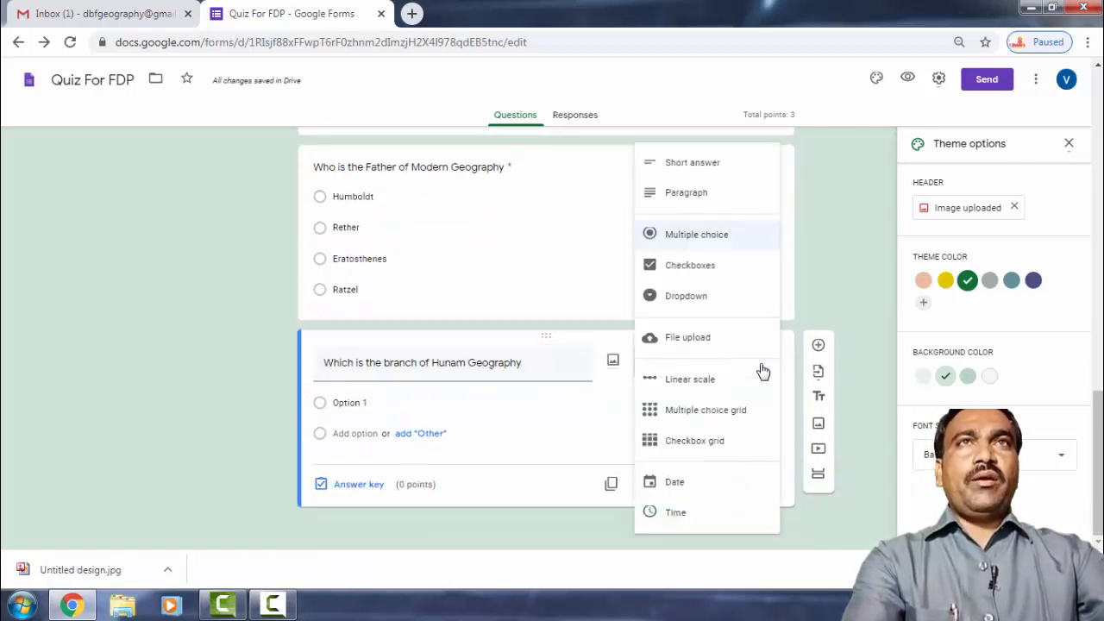
{"action": "left_click", "coordinate": [689, 268]}
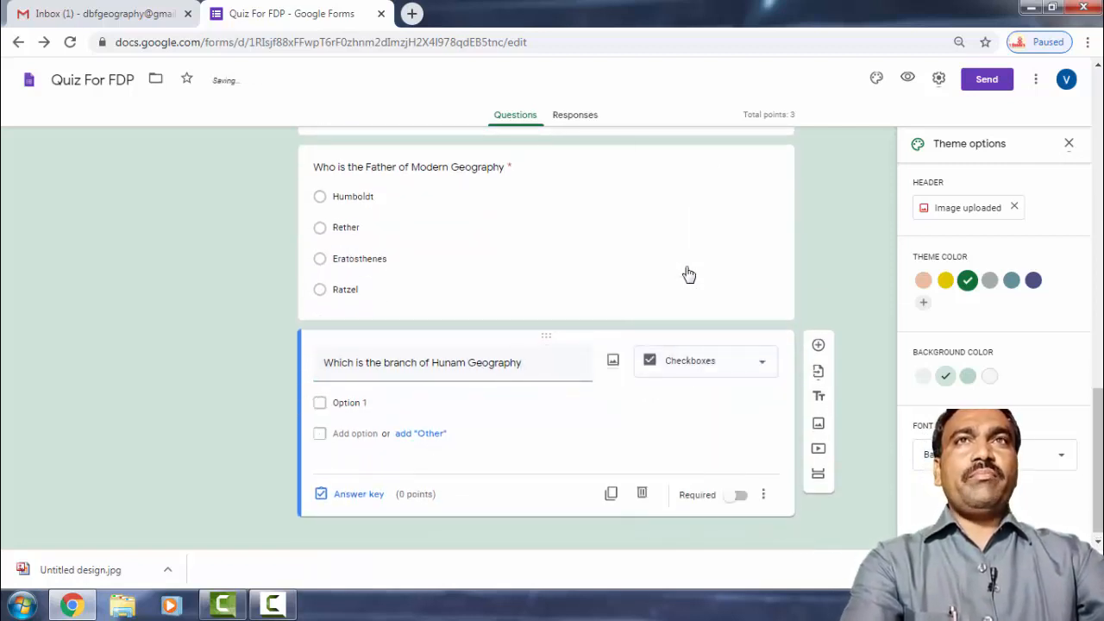
{"action": "left_click", "coordinate": [382, 402]}
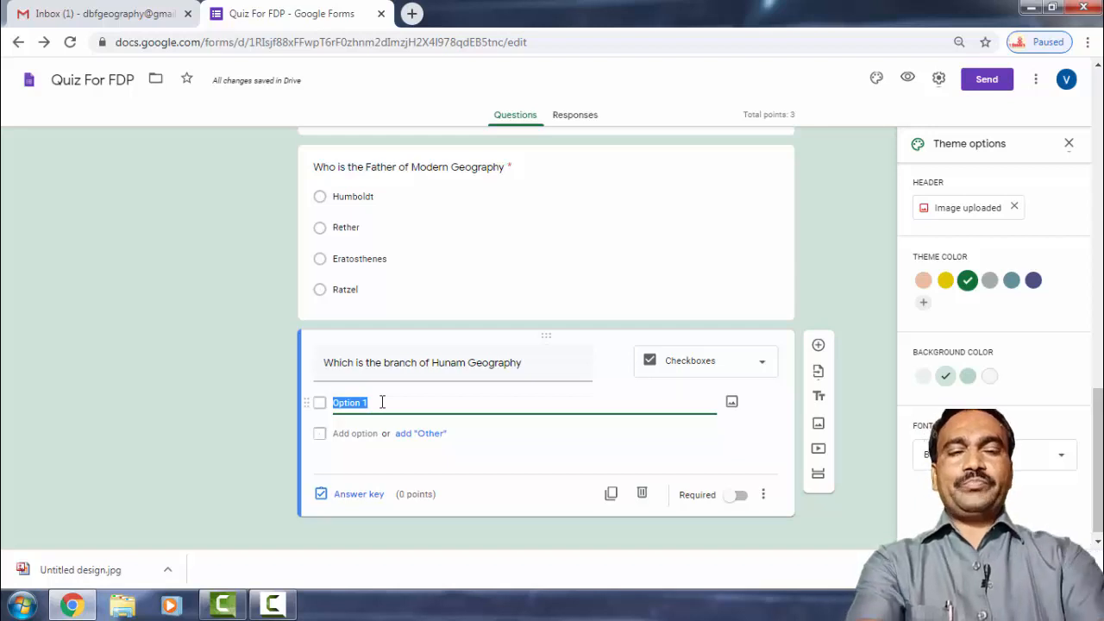
{"action": "type", "text": "Agricultural Geography"}
{"action": "key", "text": "Return"}
{"action": "type", "text": "Settlement Geogr"}
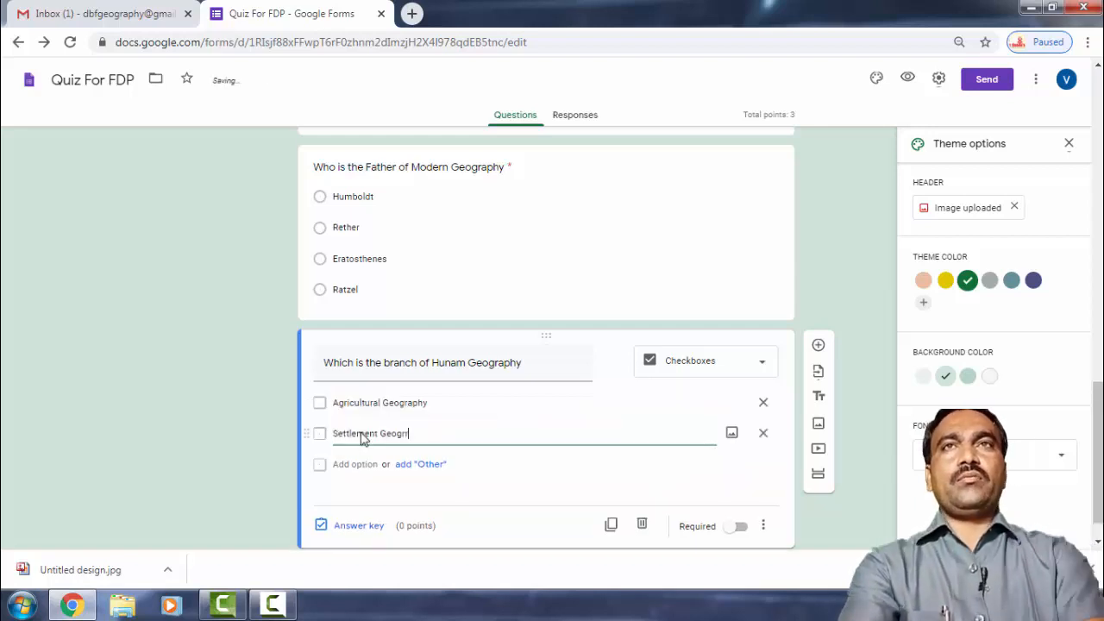
{"action": "type", "text": "aphy"}
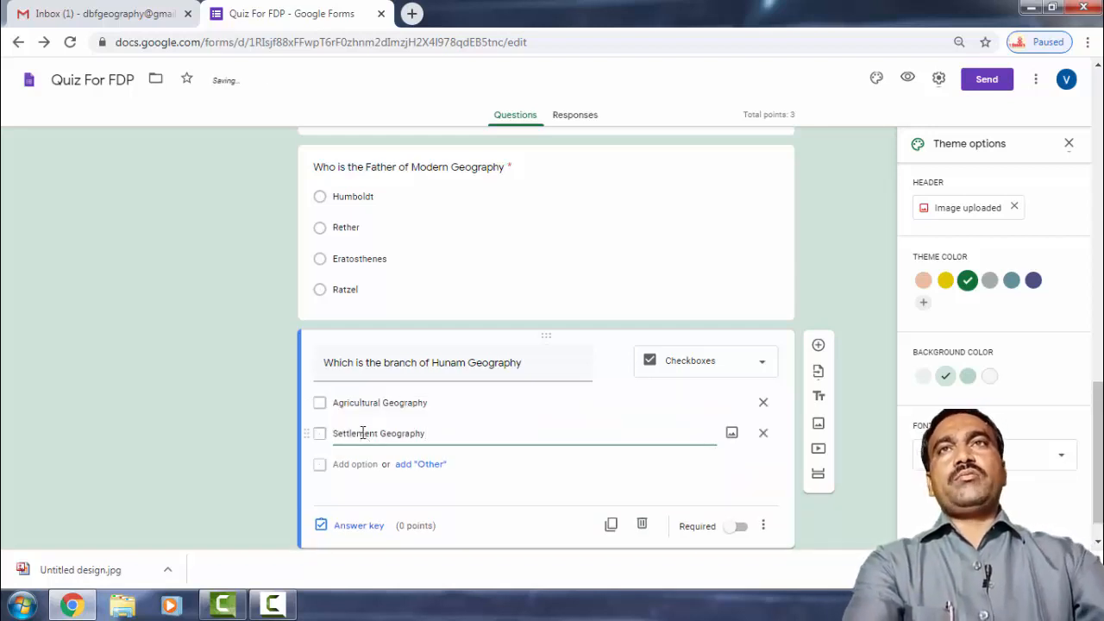
Add Population Geography and Physical Geography as the third and fourth options.
{"action": "left_click", "coordinate": [358, 464]}
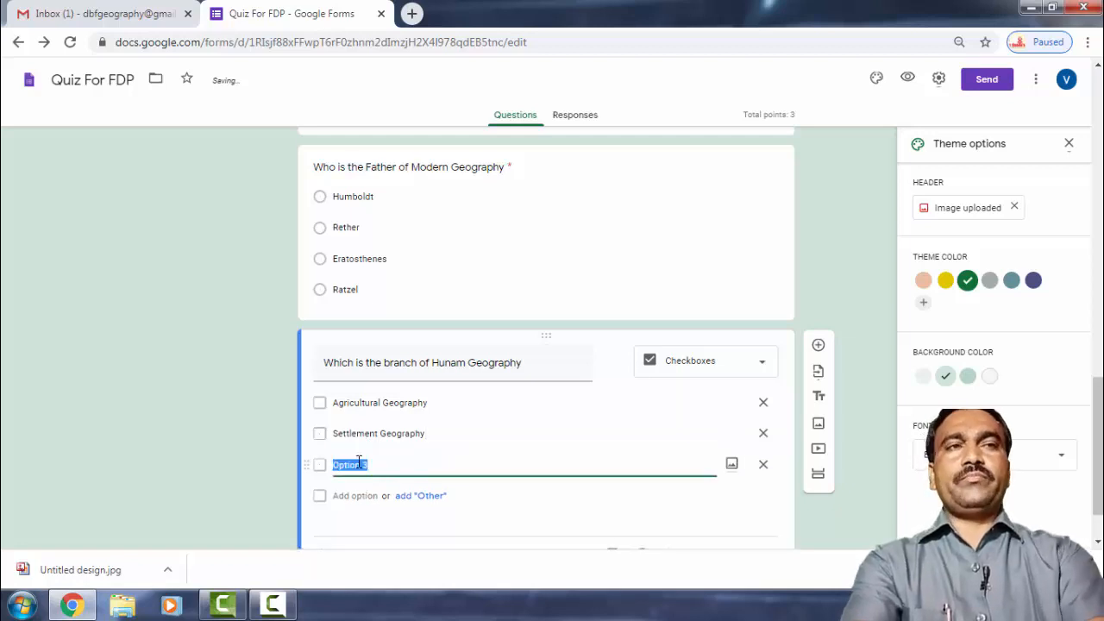
{"action": "type", "text": "Populat"}
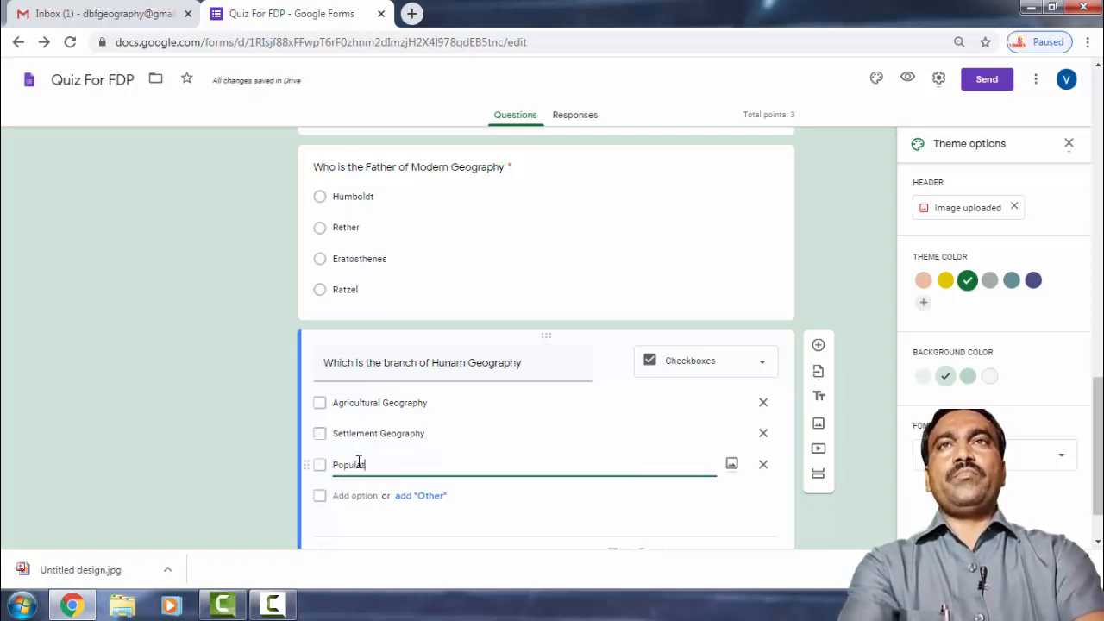
{"action": "type", "text": "ion Geogr"}
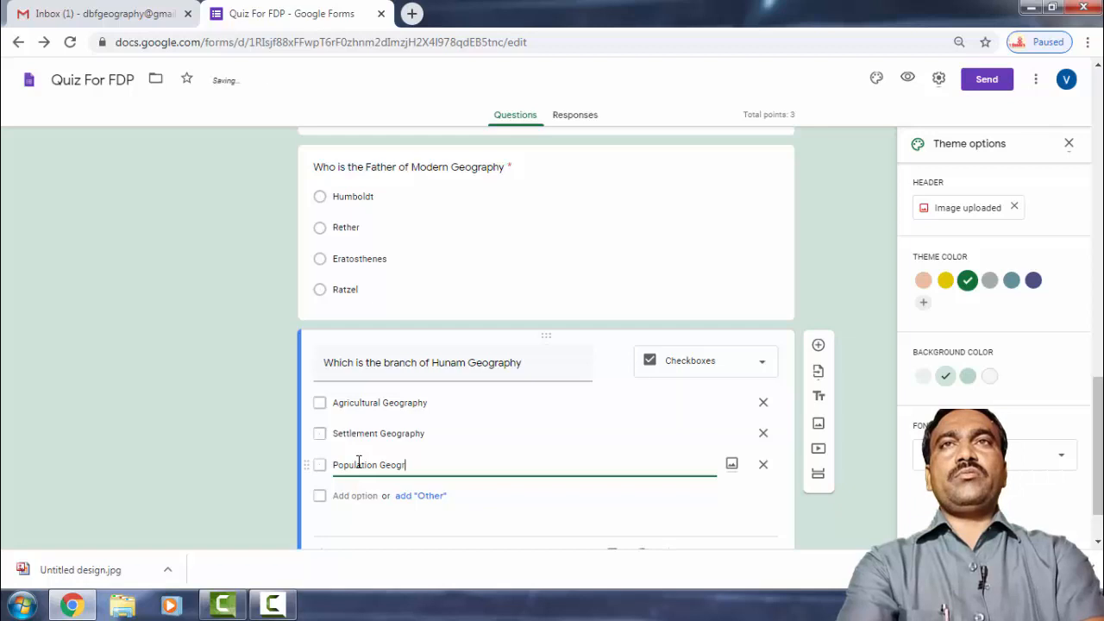
{"action": "type", "text": "aphy"}
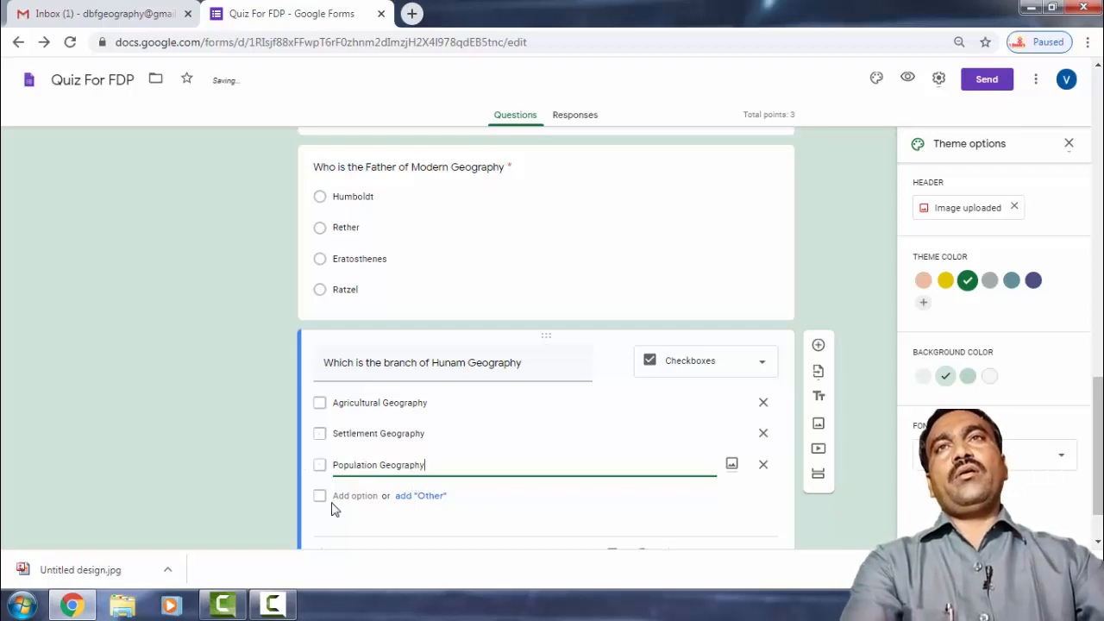
{"action": "left_click", "coordinate": [345, 495]}
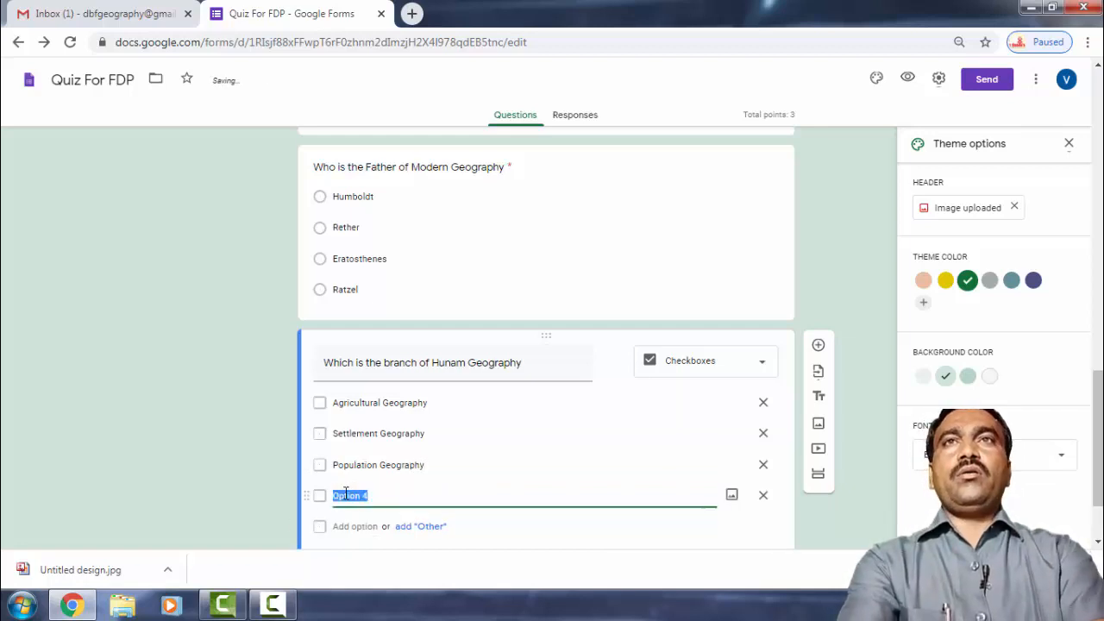
{"action": "type", "text": "P"}
{"action": "key", "text": "BackSpace"}
{"action": "type", "text": "Phy"}
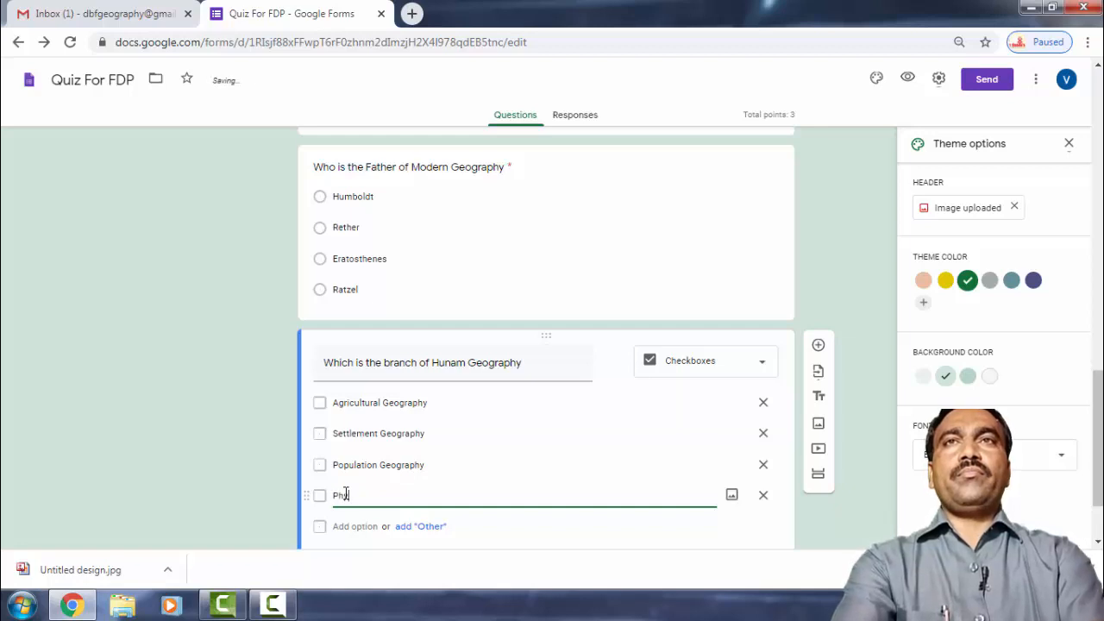
{"action": "type", "text": "sic"}
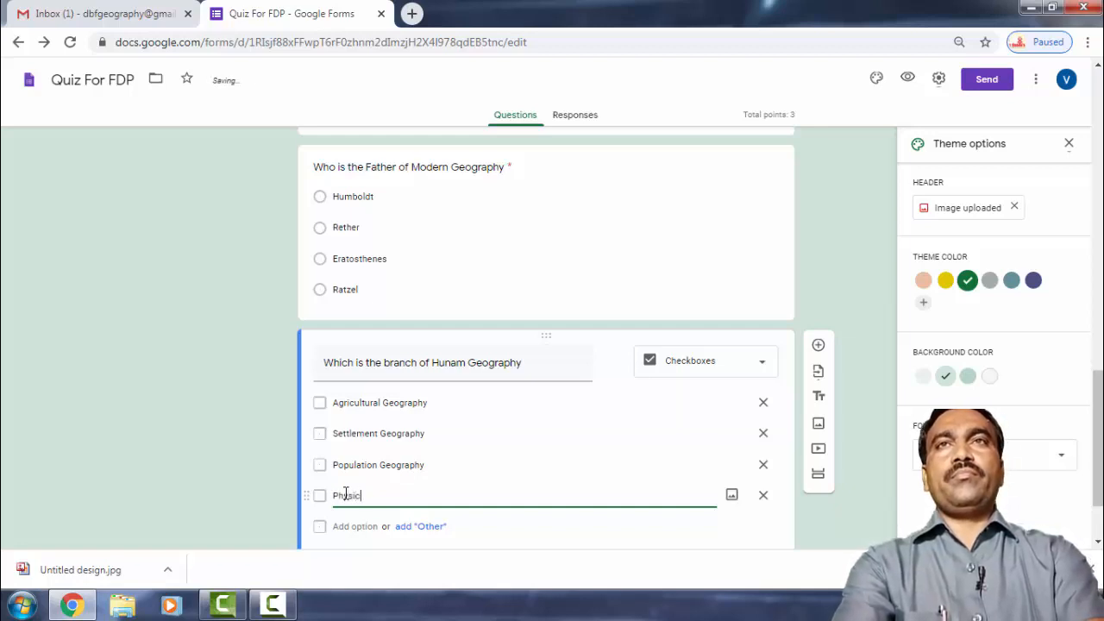
{"action": "type", "text": "al Geog"}
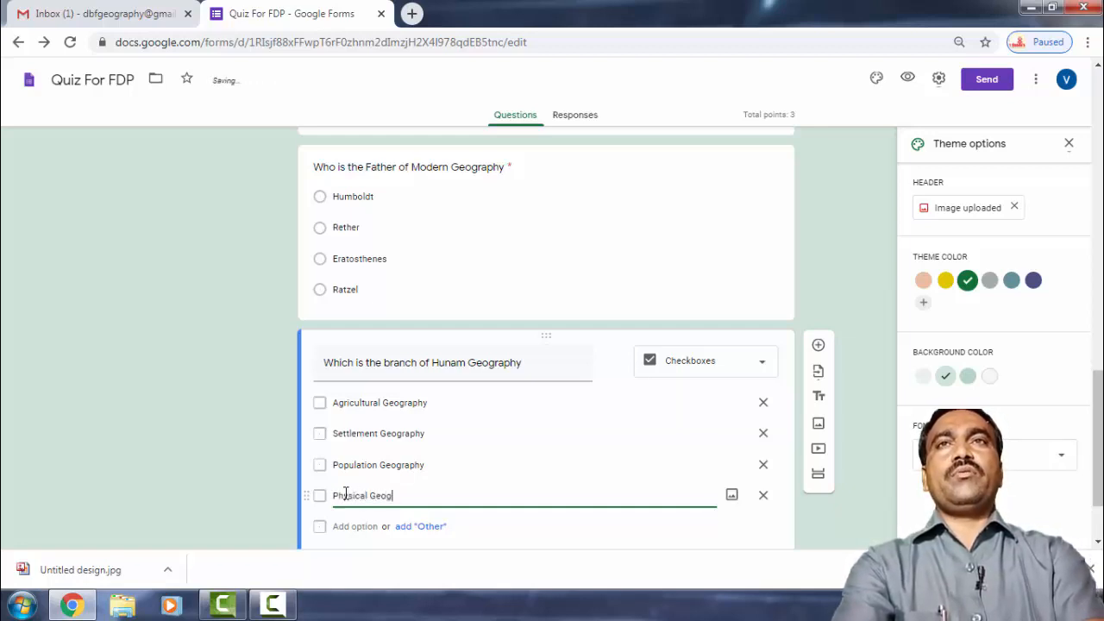
{"action": "type", "text": "rap"}
{"action": "key", "text": "BackSpace"}
{"action": "type", "text": "p"}
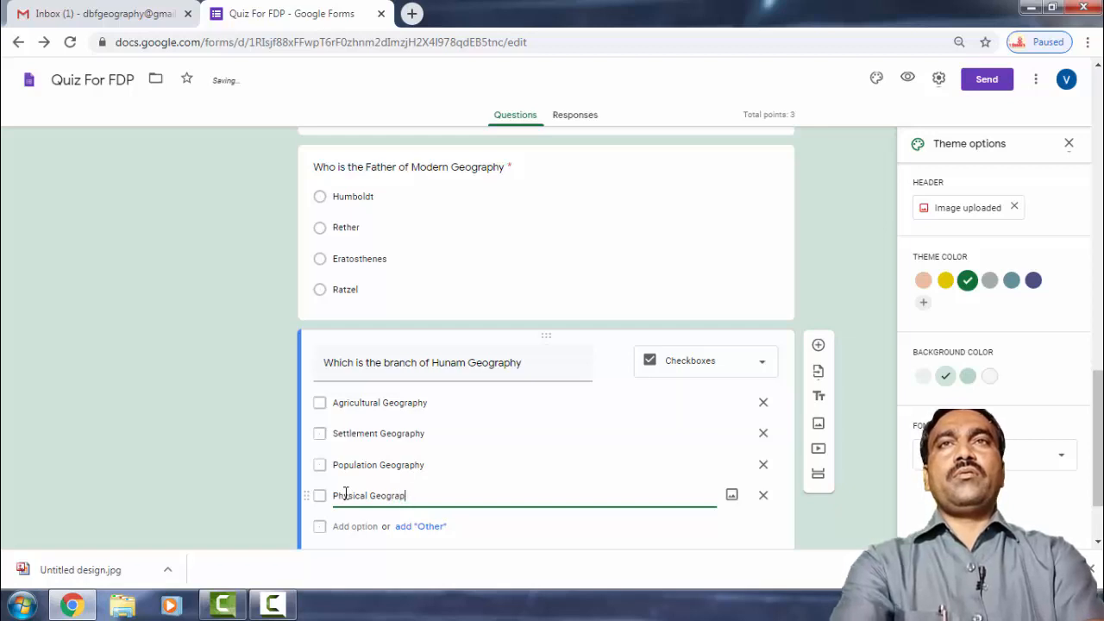
{"action": "type", "text": "hy"}
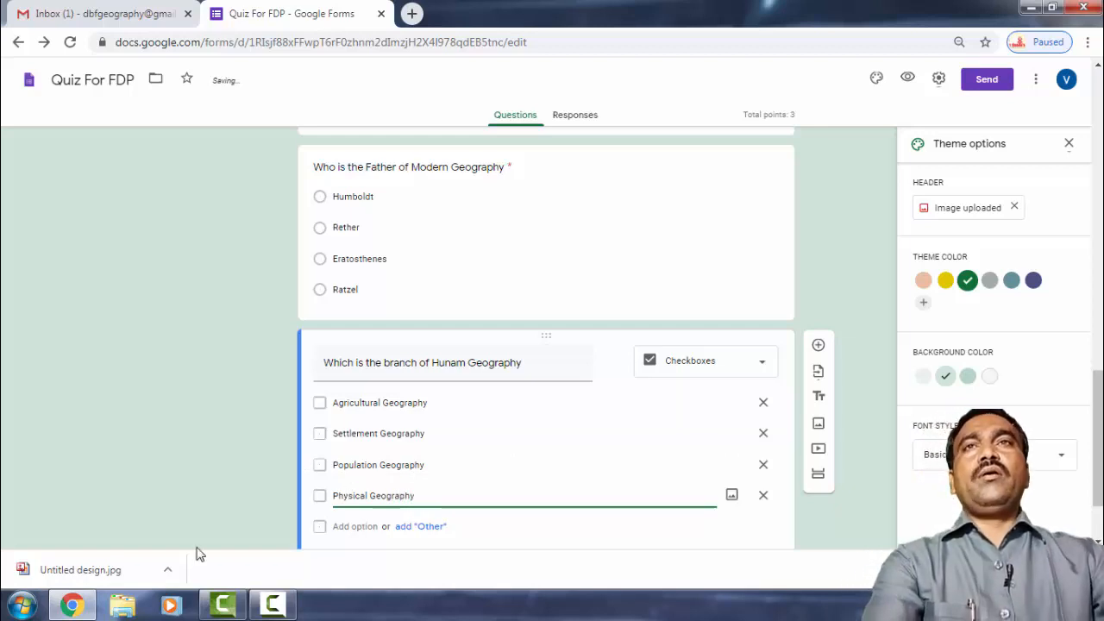
{"action": "scroll", "coordinate": [324, 496], "scroll_direction": "down", "scroll_amount": 1}
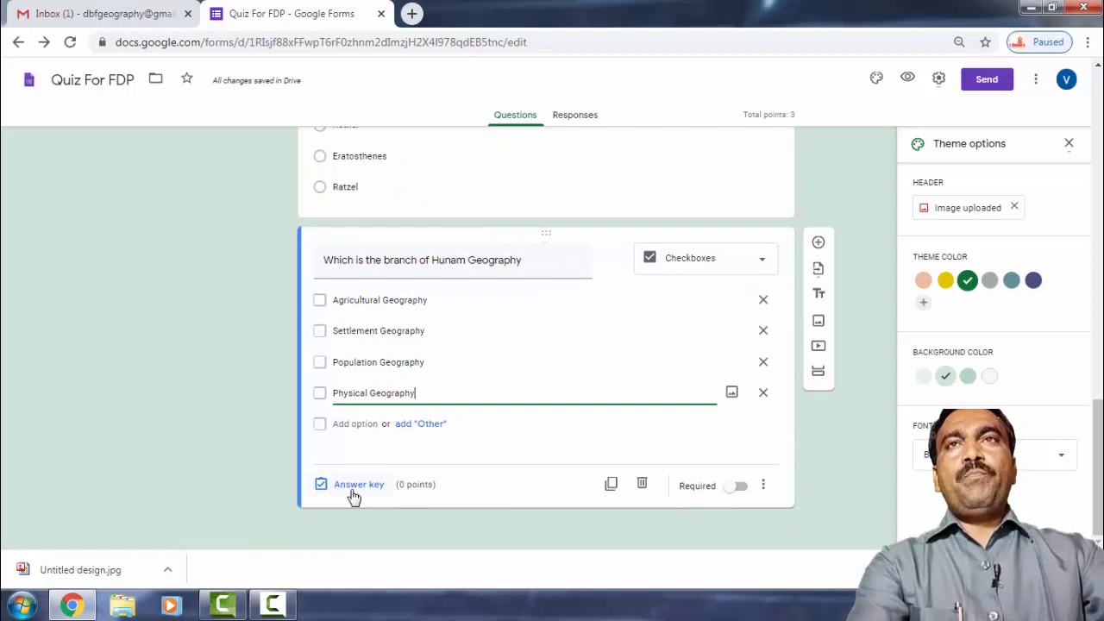
Mark Agricultural, Settlement and Population Geography as correct in the answer key, then open answer feedback.
{"action": "left_click", "coordinate": [353, 485]}
{"action": "left_click", "coordinate": [377, 335]}
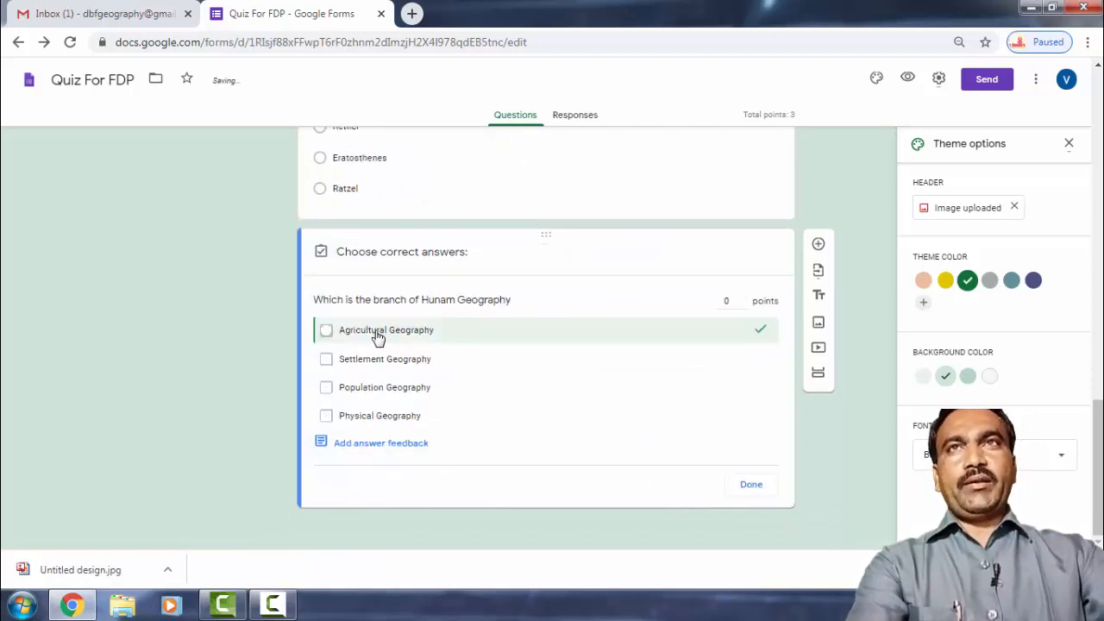
{"action": "left_click", "coordinate": [382, 366]}
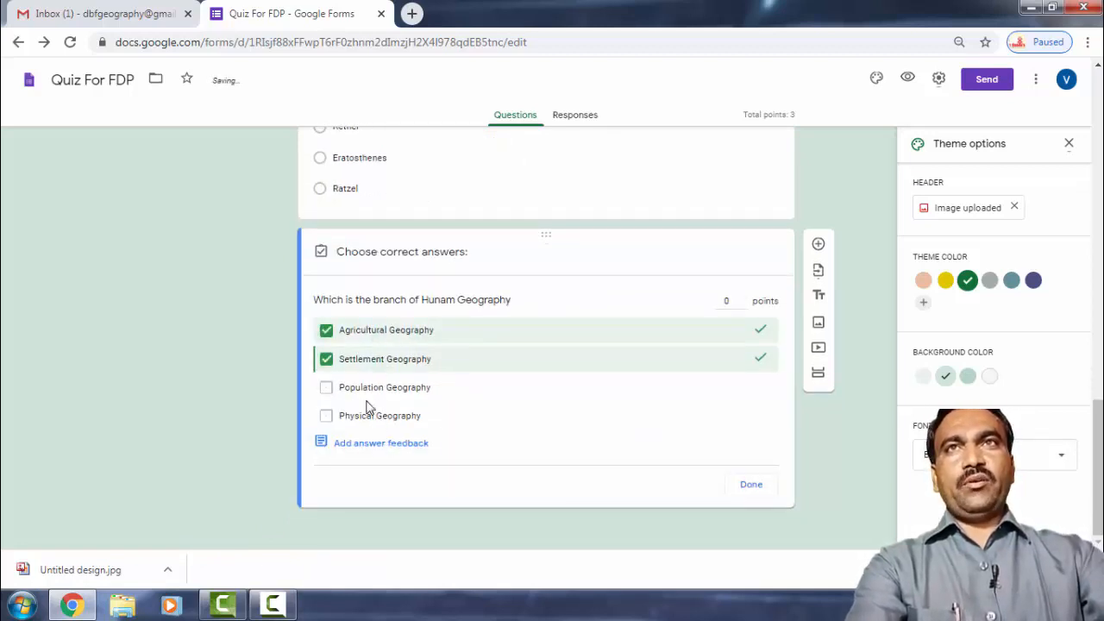
{"action": "left_click", "coordinate": [360, 390]}
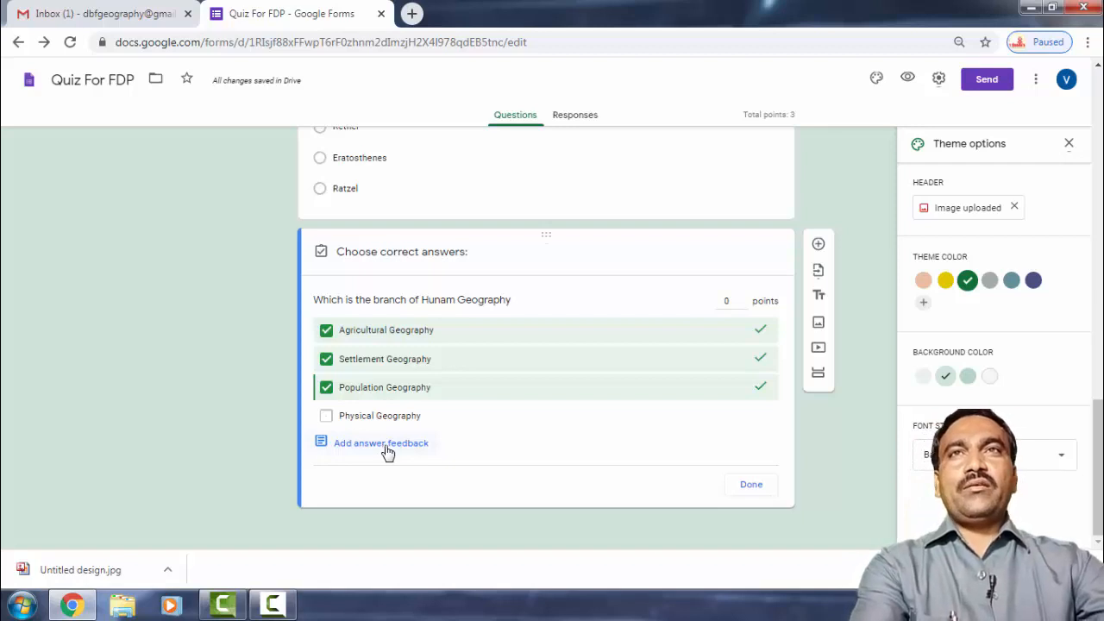
{"action": "left_click", "coordinate": [384, 444]}
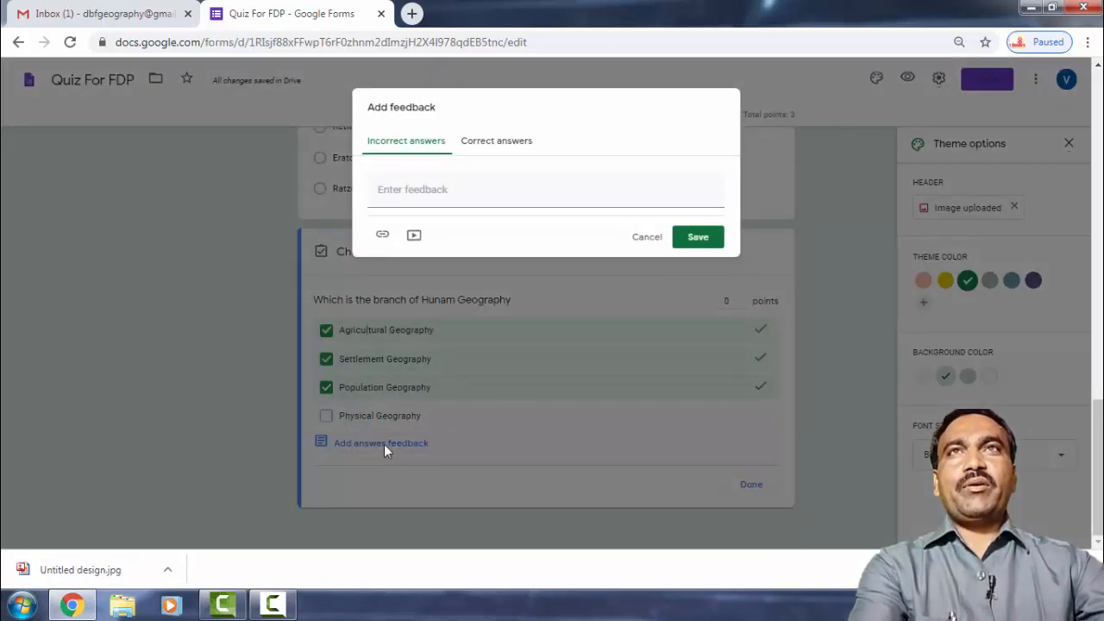
Save 'Good, Keep it up' as the incorrect-answer feedback for the Hunam Geography question.
{"action": "left_click", "coordinate": [431, 191]}
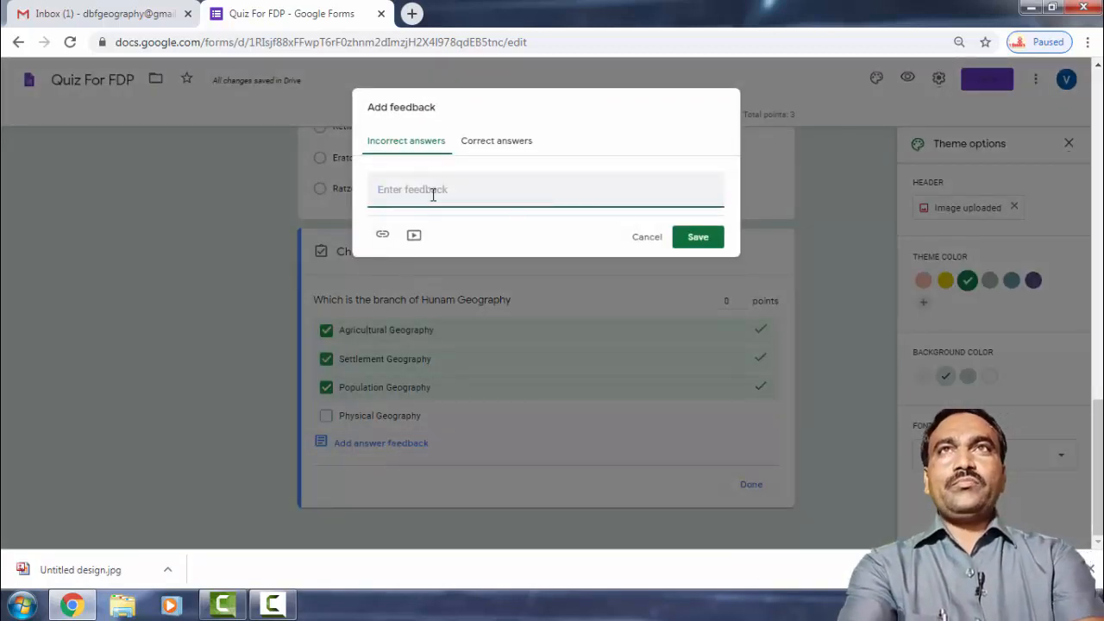
{"action": "type", "text": "Good"}
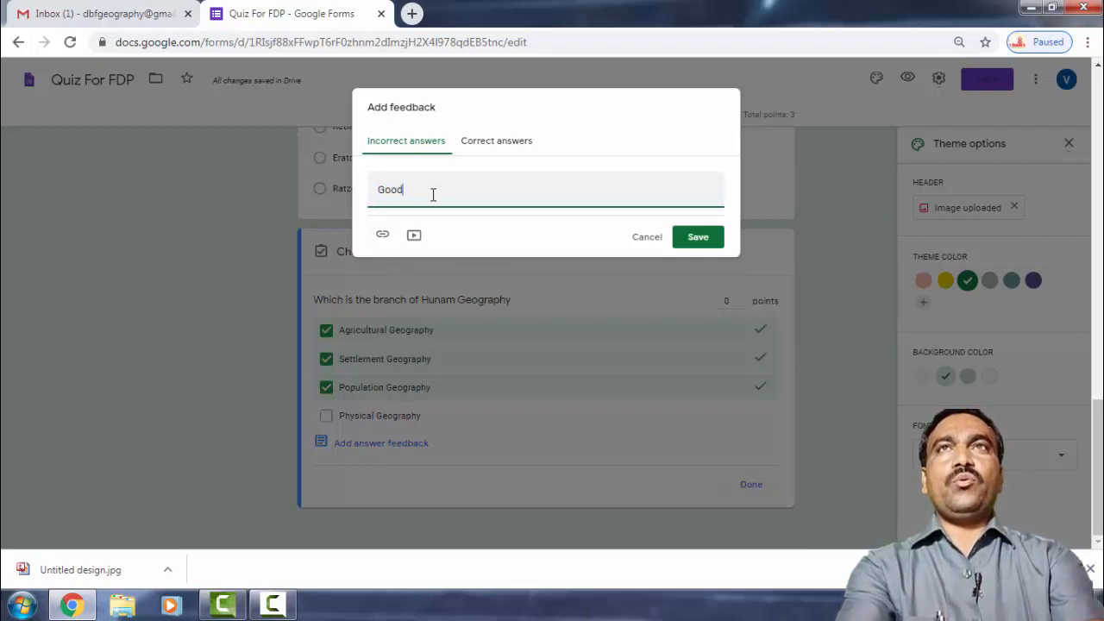
{"action": "type", "text": ", Kee"}
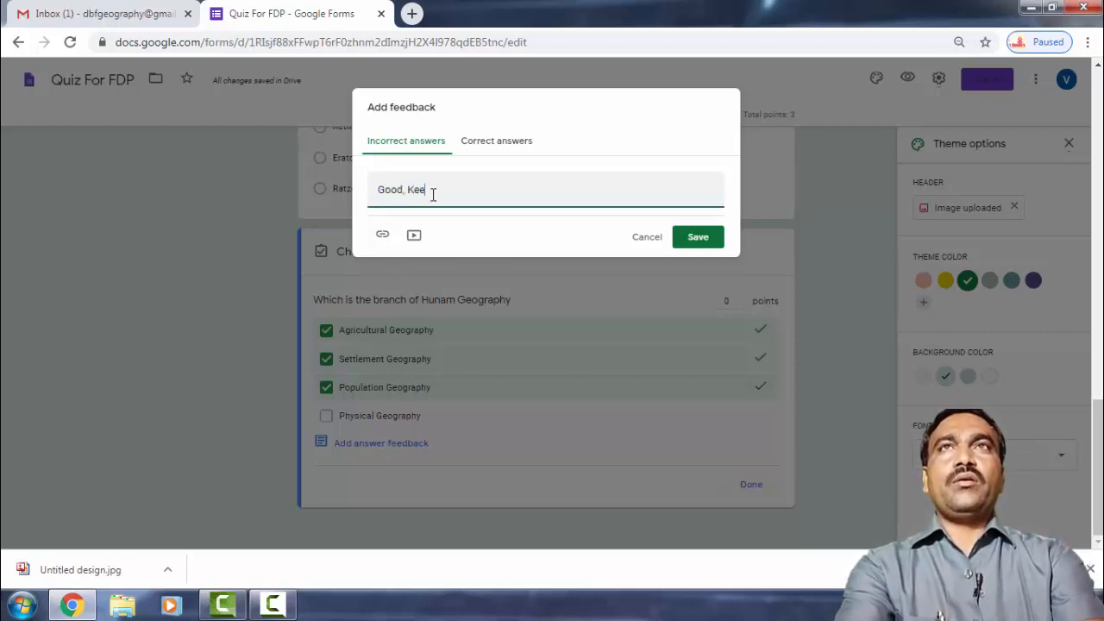
{"action": "type", "text": "ps "}
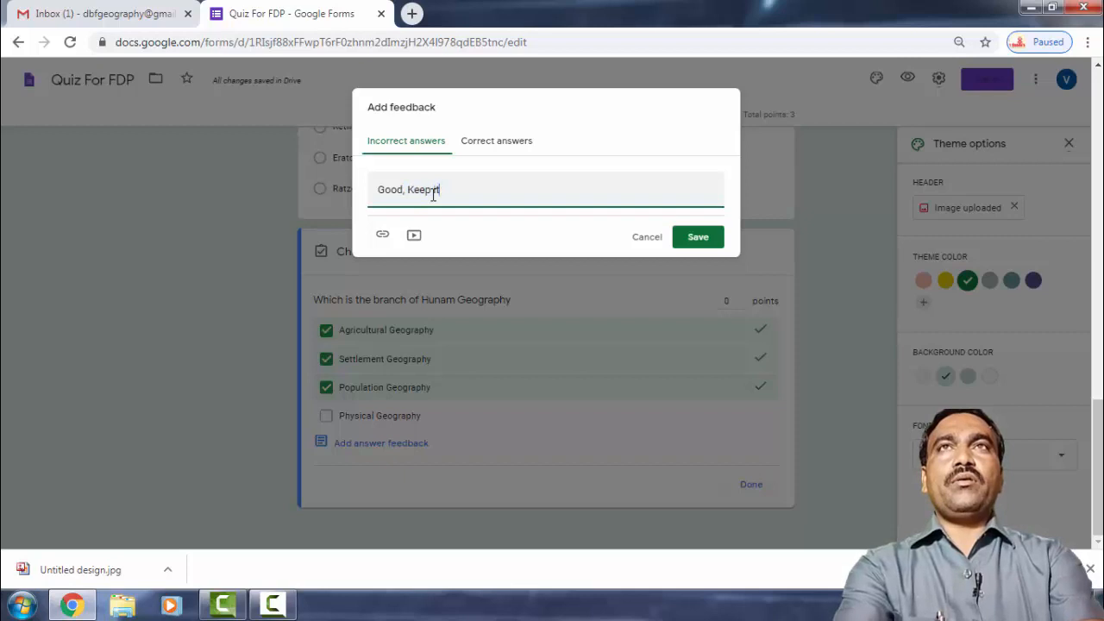
{"action": "type", "text": "it up"}
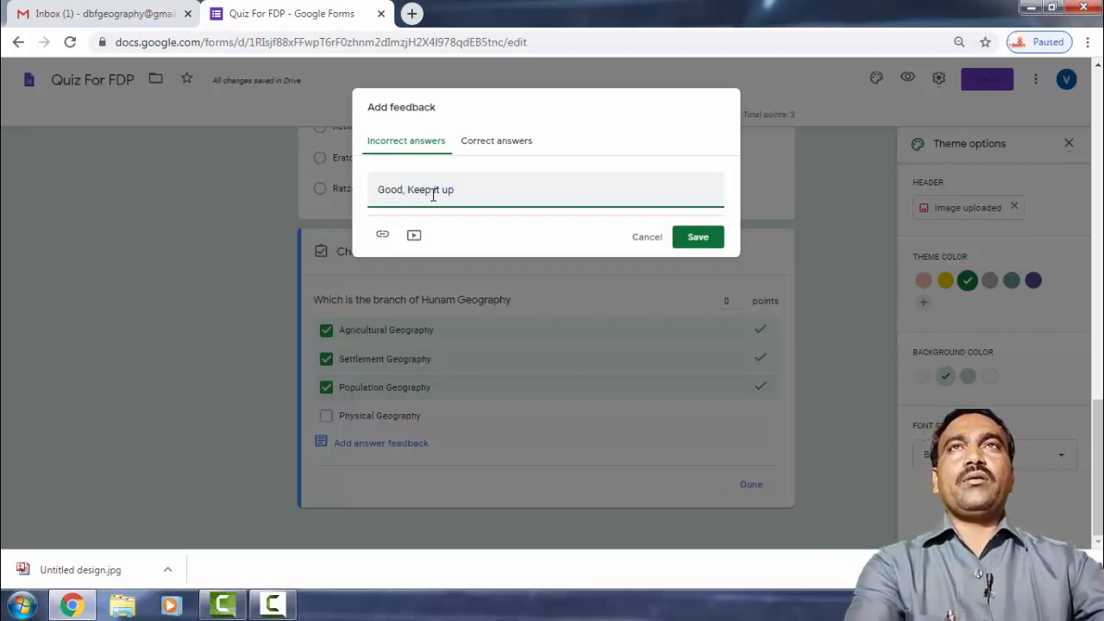
{"action": "left_click", "coordinate": [711, 238]}
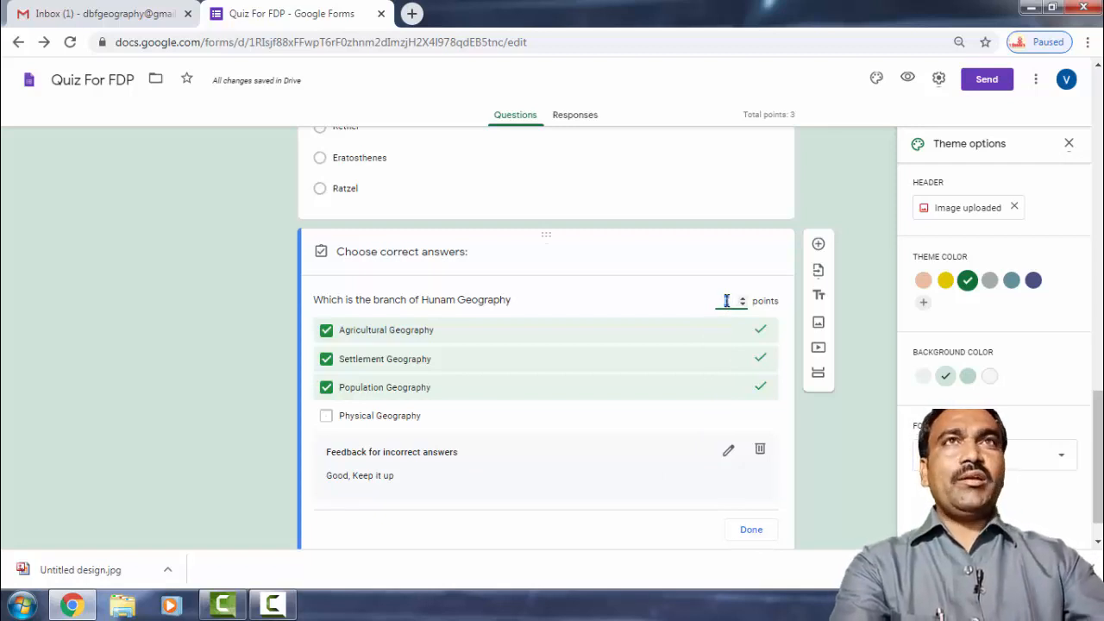
Give the checkbox question 3 points, make it required, and add a new question below.
{"action": "type", "text": "3"}
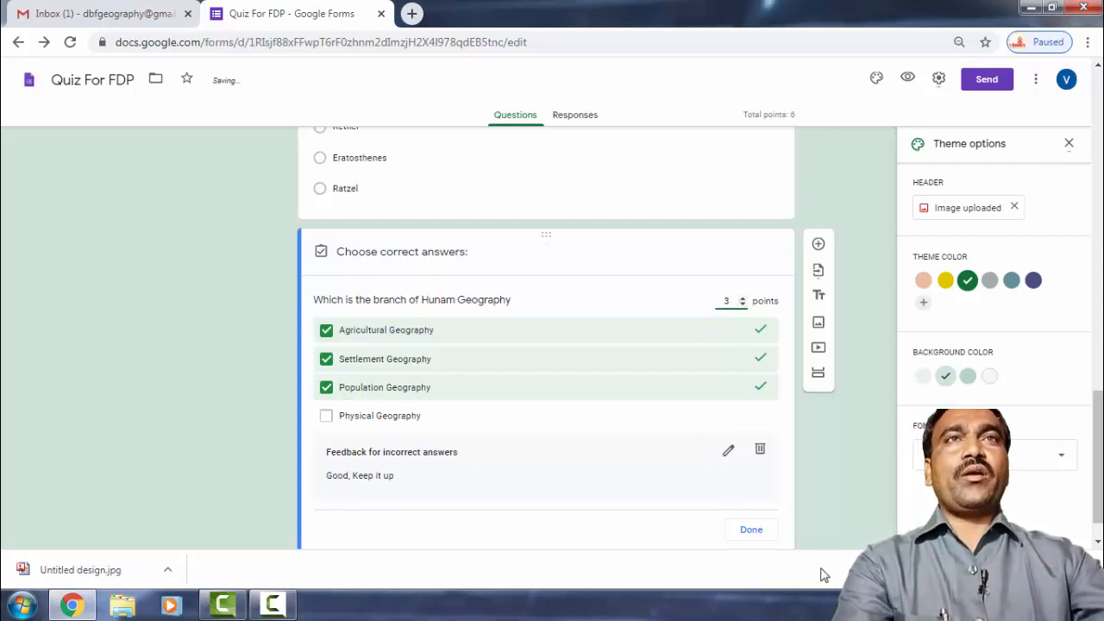
{"action": "left_click", "coordinate": [748, 530]}
{"action": "left_click", "coordinate": [736, 489]}
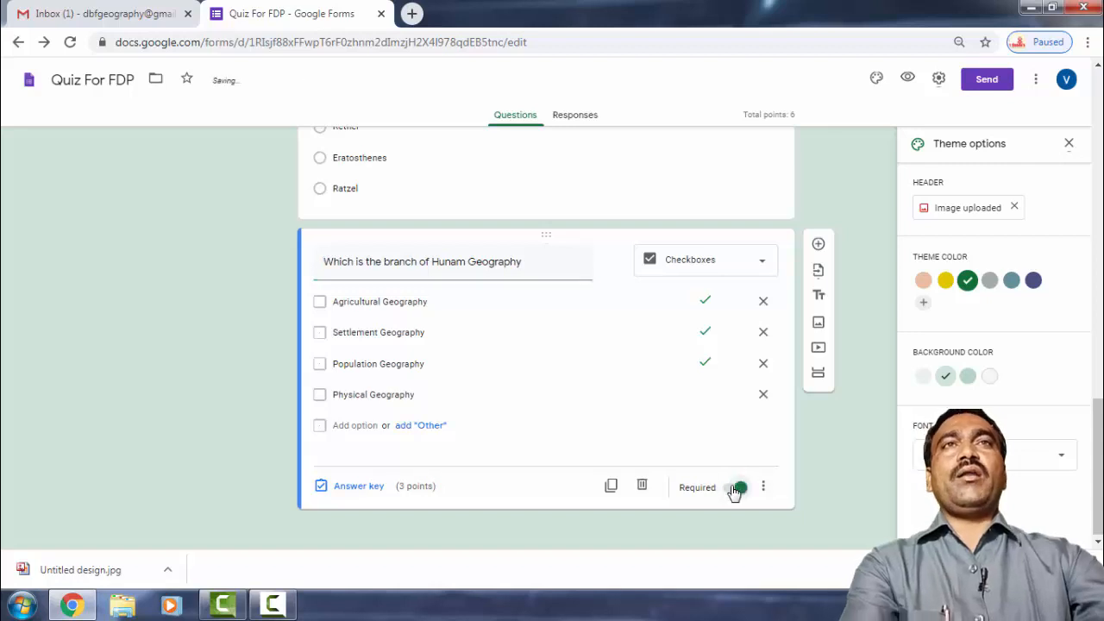
{"action": "left_click", "coordinate": [819, 245]}
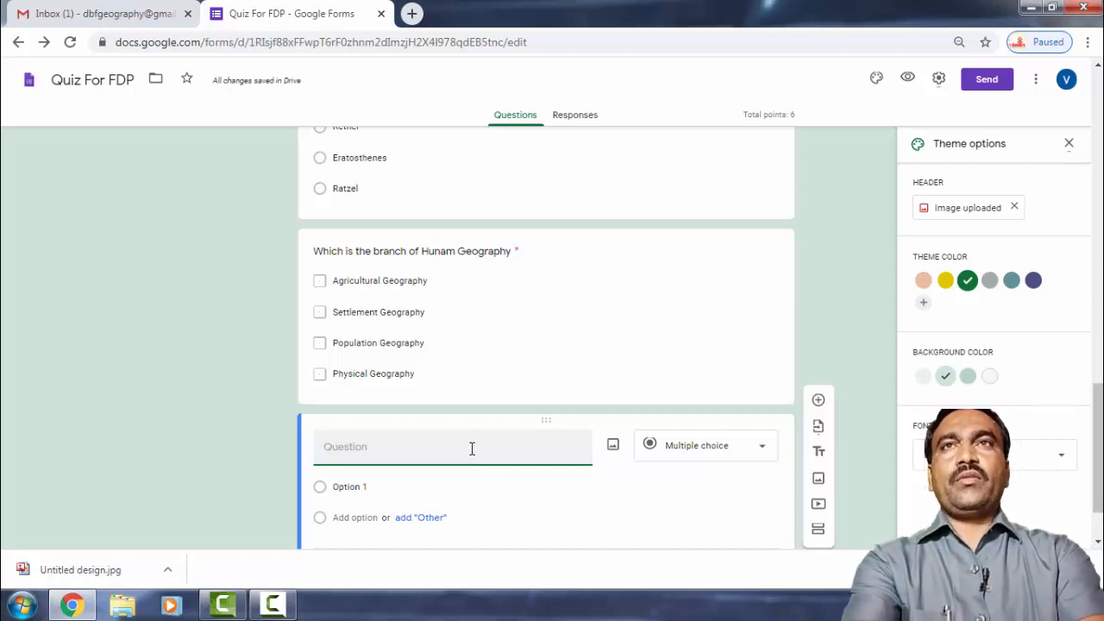
Title the new question 'Difine the Human Georaphy'.
{"action": "type", "text": "Difince"}
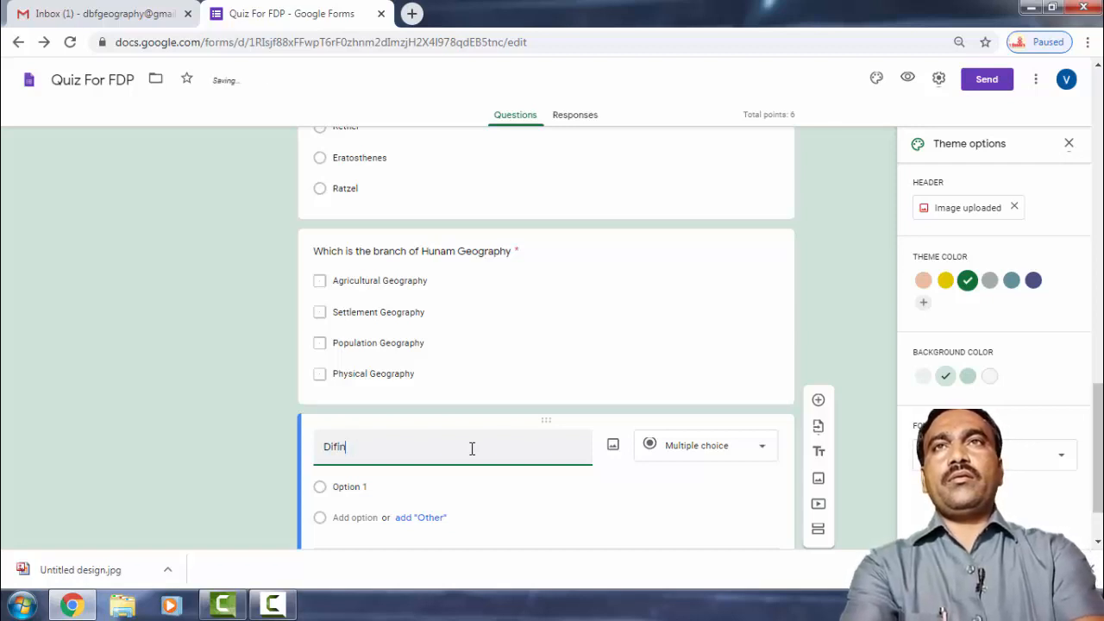
{"action": "key", "text": "BackSpace"}
{"action": "key", "text": "BackSpace"}
{"action": "key", "text": "BackSpace"}
{"action": "key", "text": "BackSpace"}
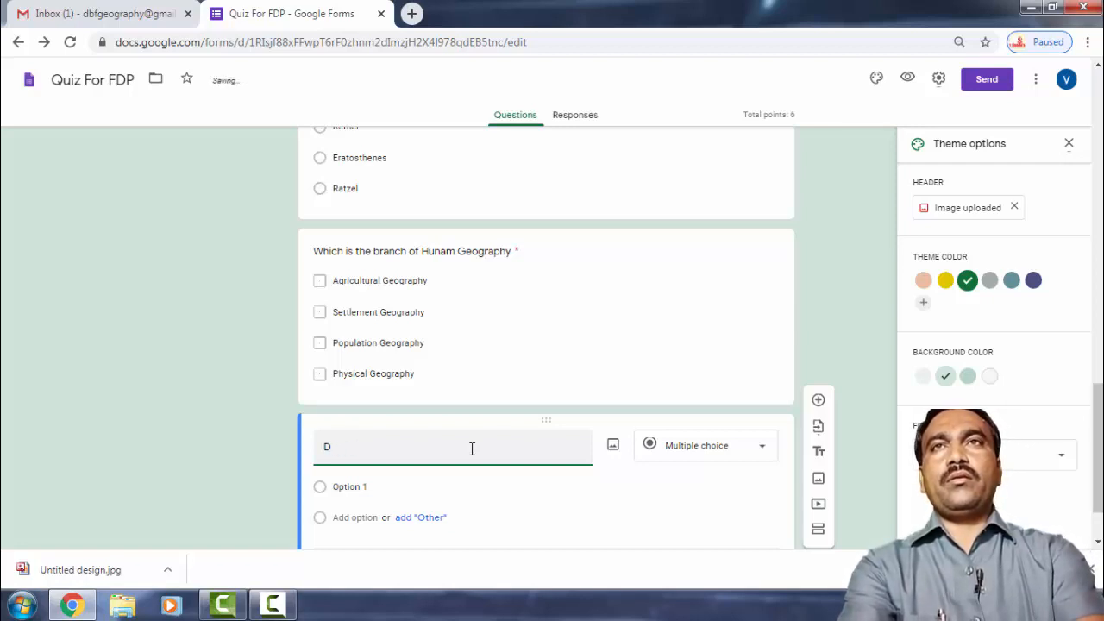
{"action": "type", "text": "if"}
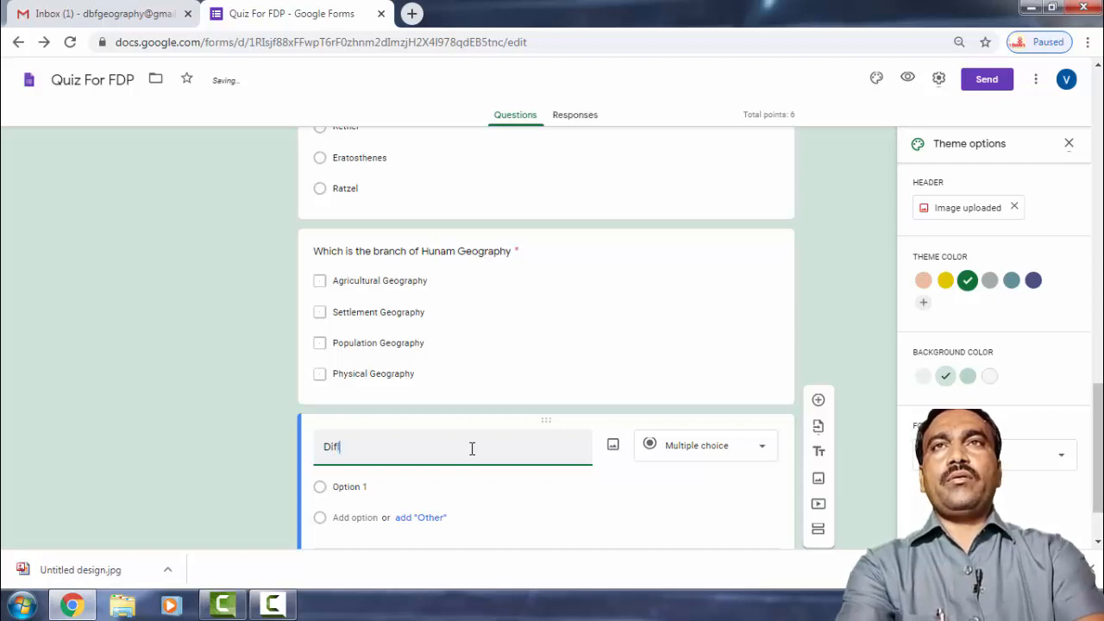
{"action": "type", "text": "ine the "}
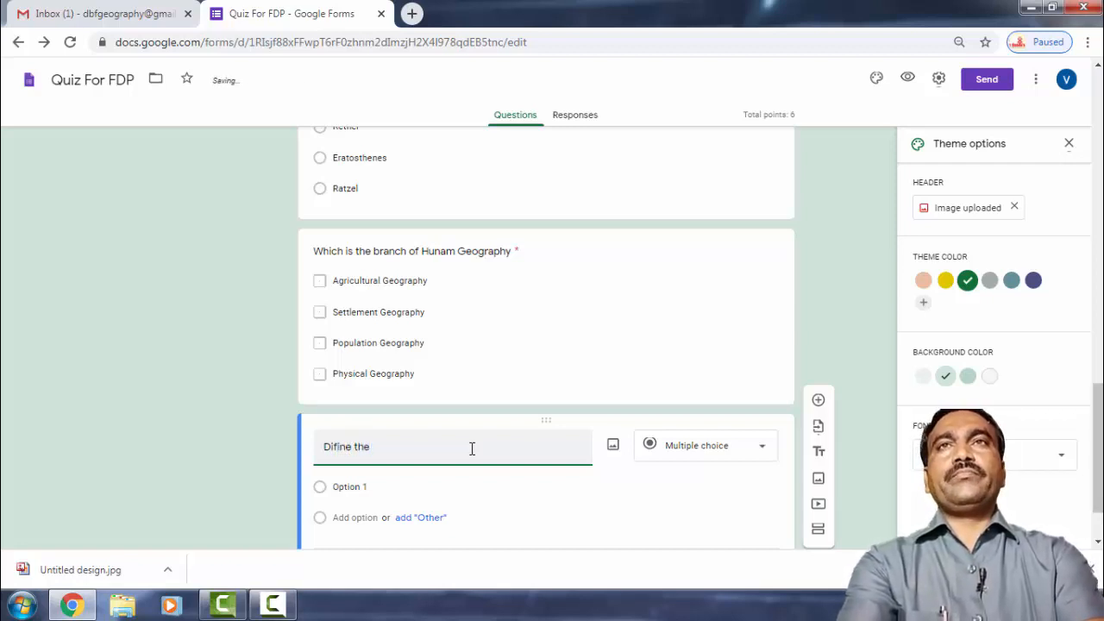
{"action": "type", "text": "Geo"}
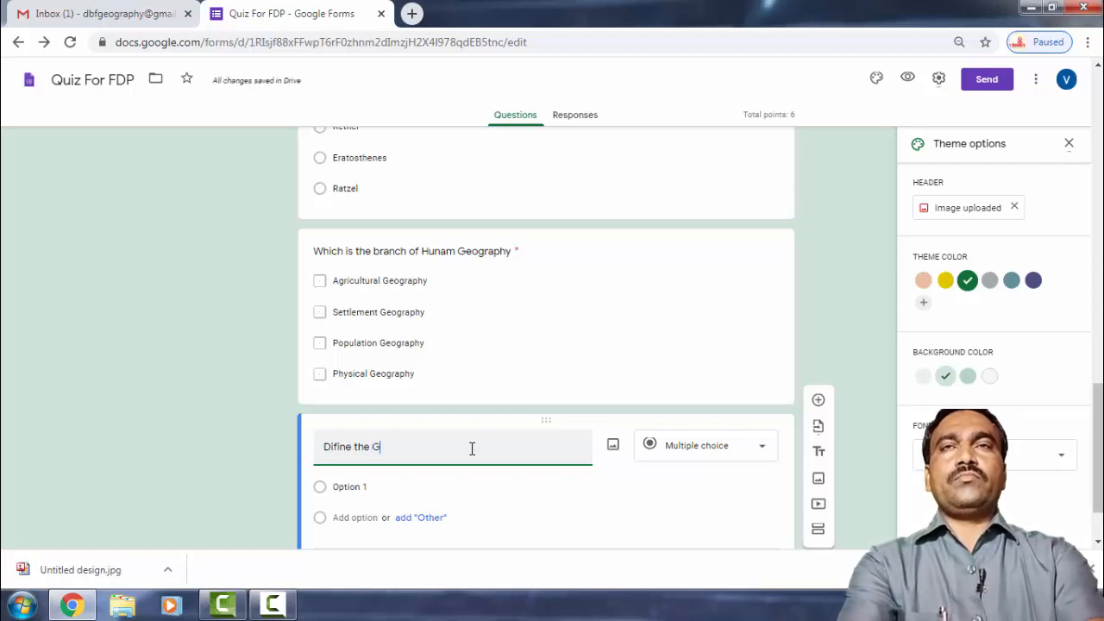
{"action": "key", "text": "BackSpace"}
{"action": "key", "text": "BackSpace"}
{"action": "key", "text": "BackSpace"}
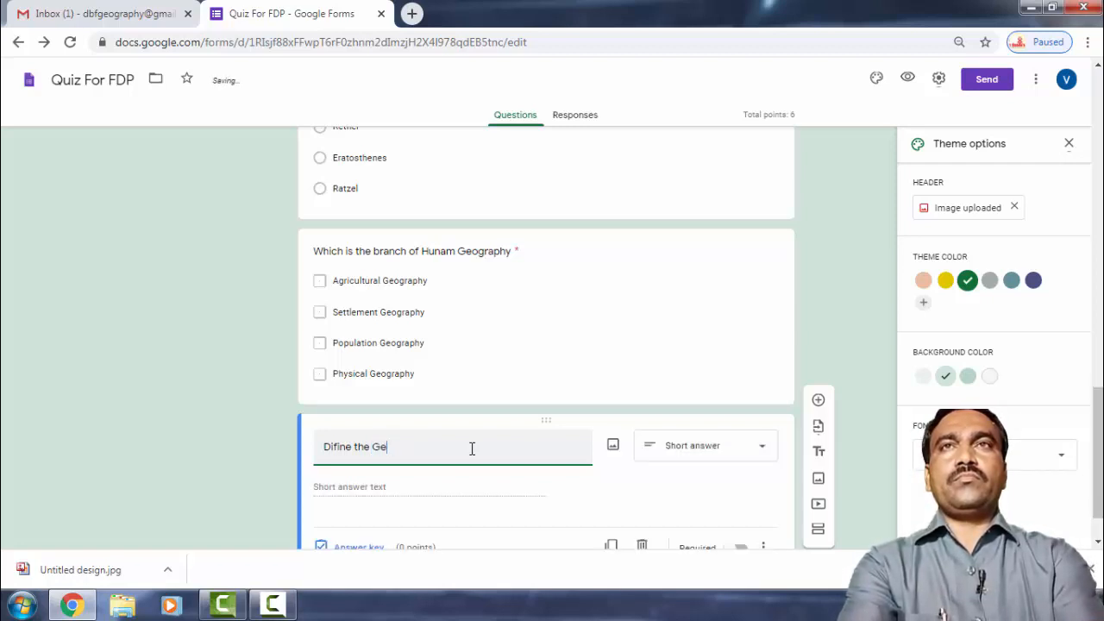
{"action": "type", "text": "Human "}
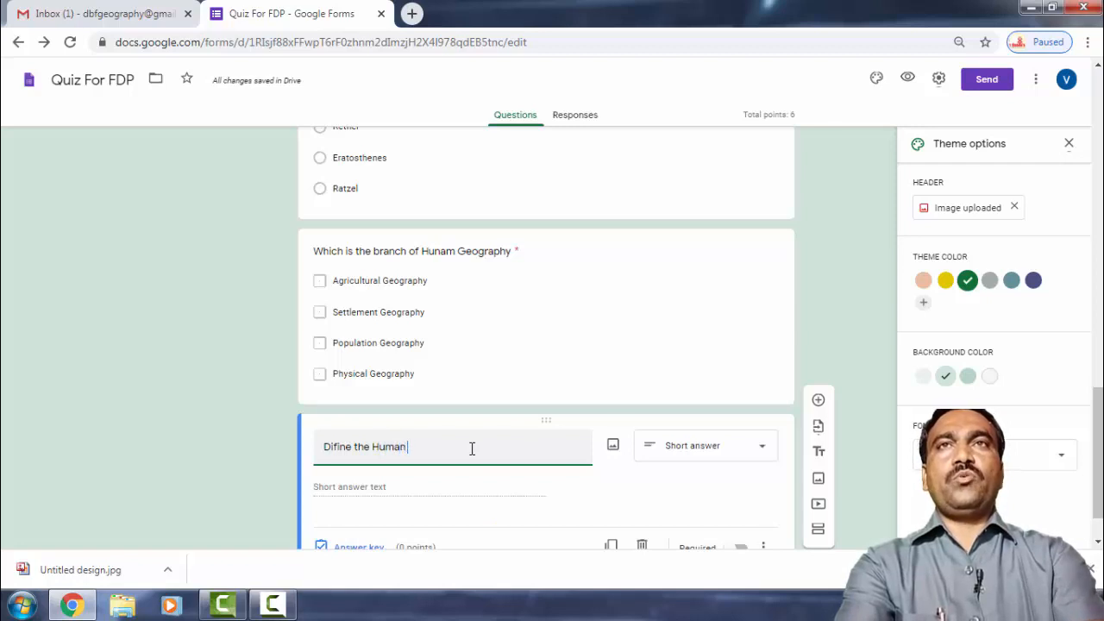
{"action": "type", "text": "Georaphy"}
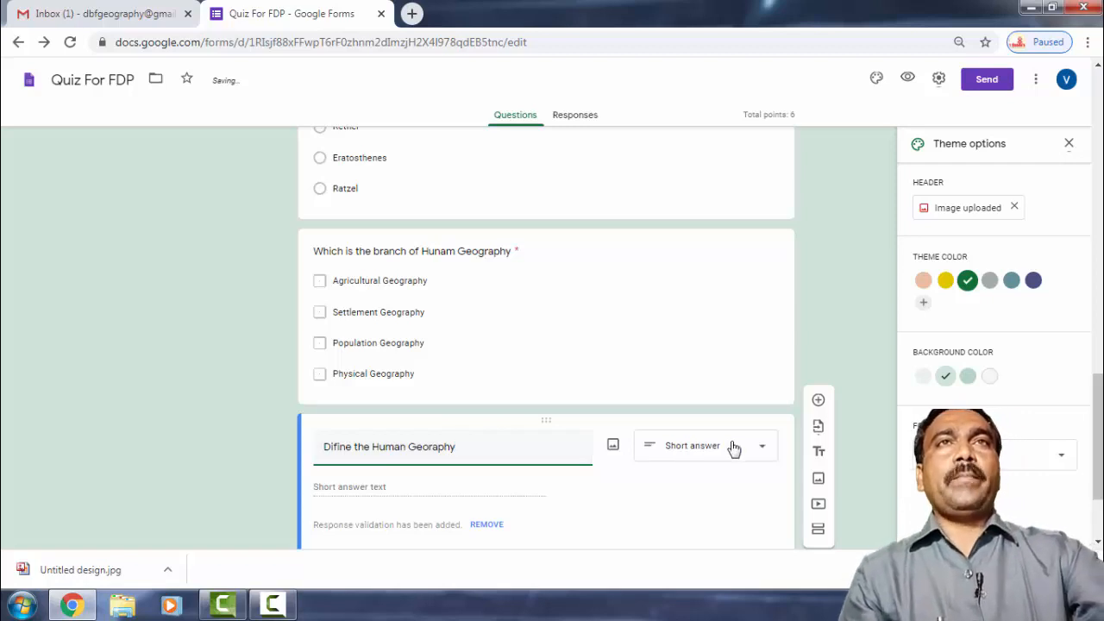
Make it a Paragraph question and open its answer key to set points.
{"action": "left_click", "coordinate": [758, 449]}
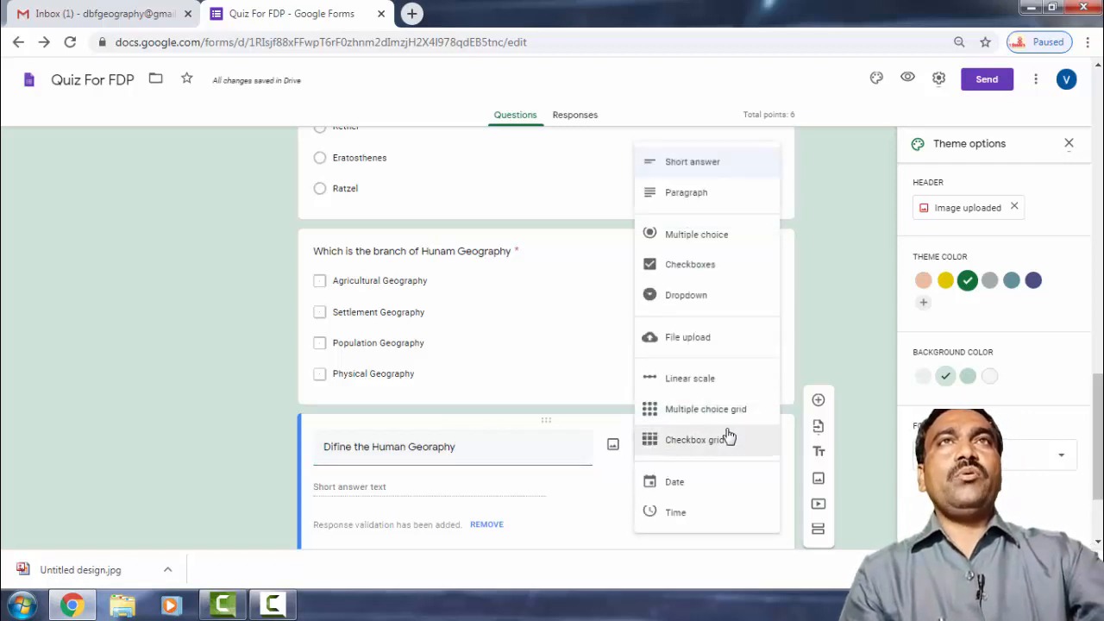
{"action": "left_click", "coordinate": [686, 205]}
{"action": "left_click", "coordinate": [357, 544]}
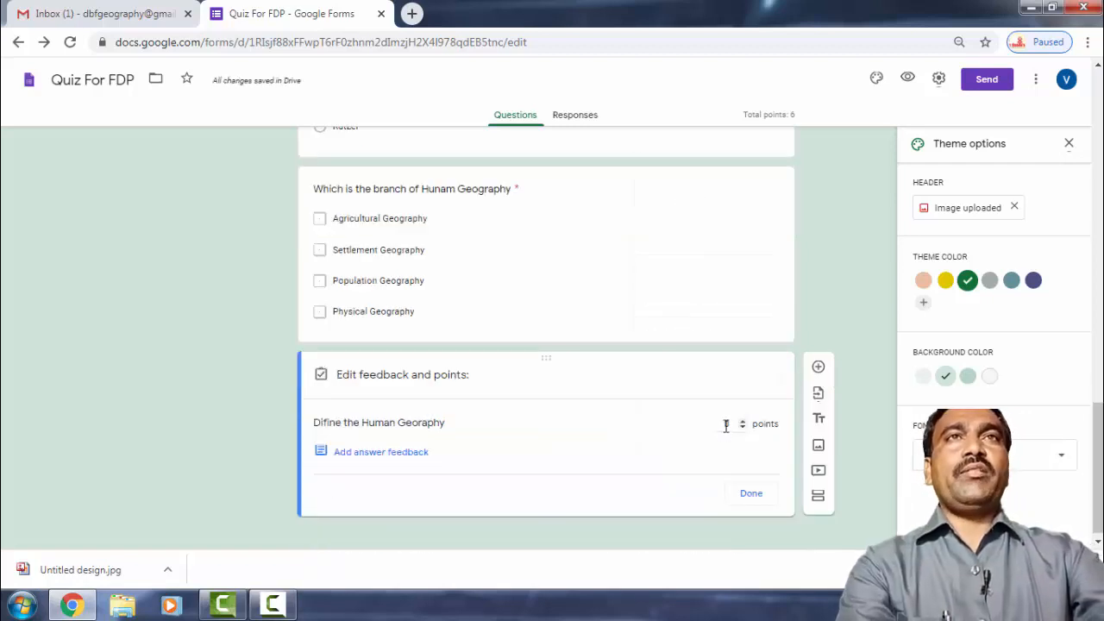
Give the paragraph question 10 points, make it required, and add a new question below.
{"action": "left_click_drag", "start_coordinate": [725, 425], "coordinate": [737, 427]}
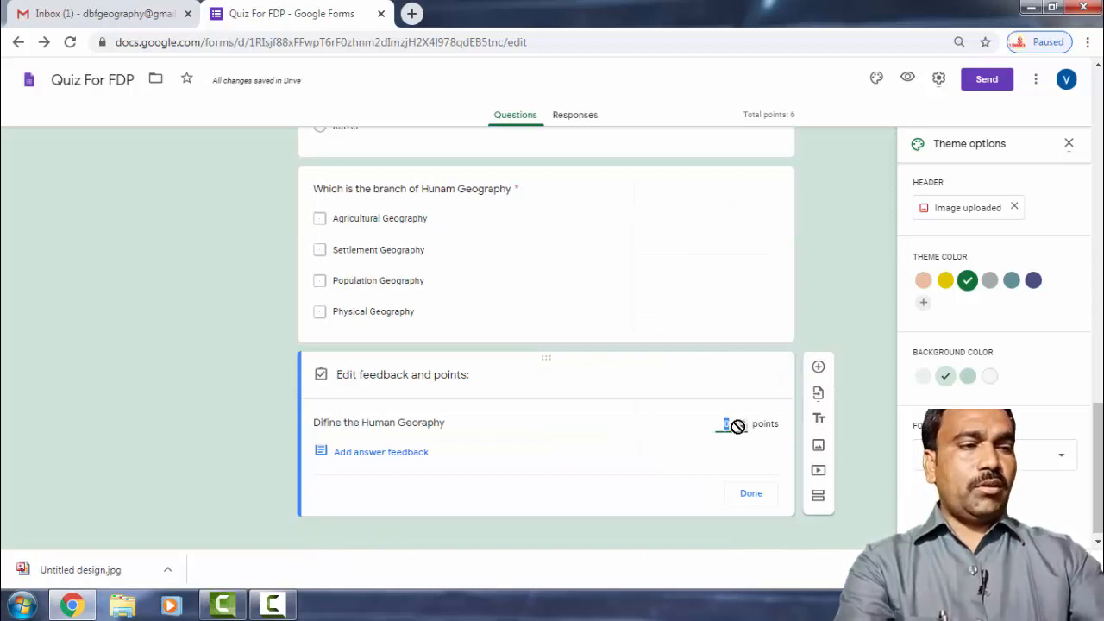
{"action": "type", "text": "10"}
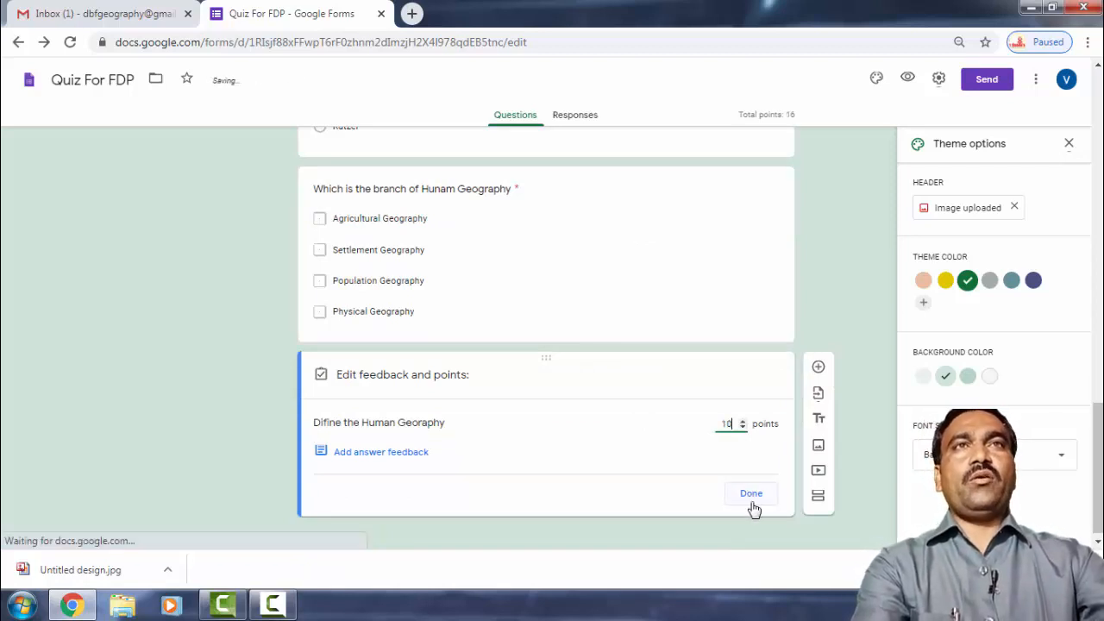
{"action": "left_click", "coordinate": [751, 505]}
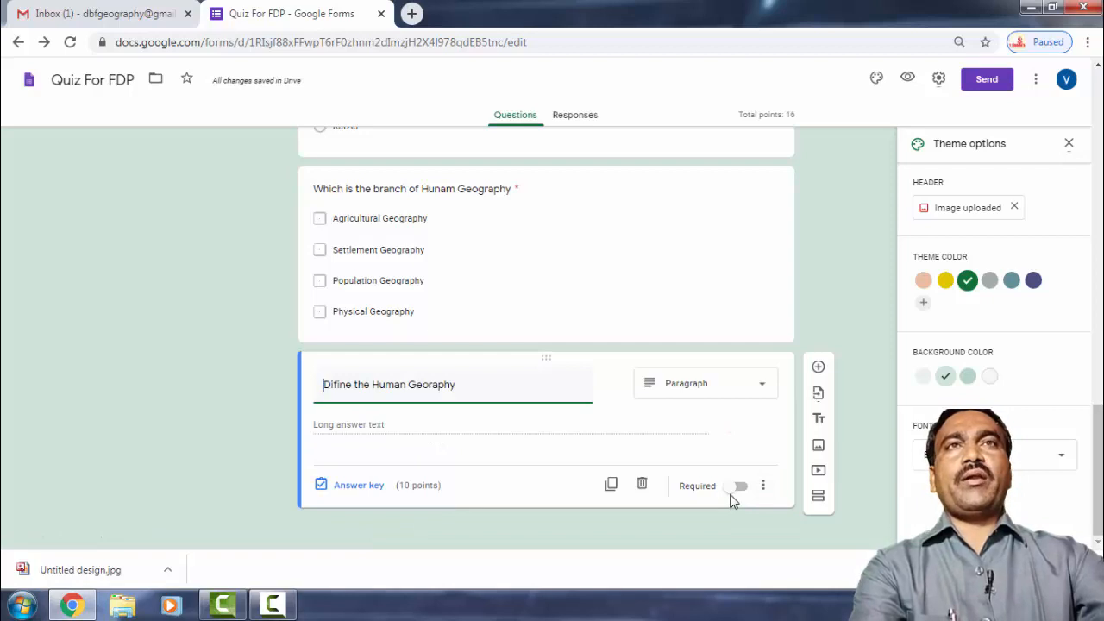
{"action": "left_click", "coordinate": [738, 488]}
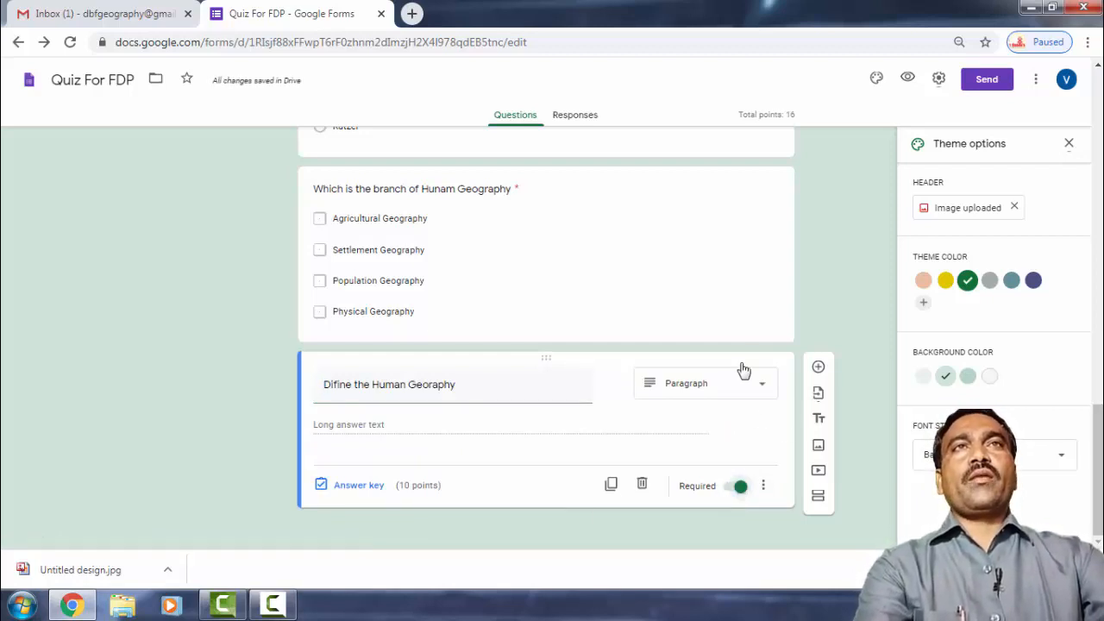
{"action": "left_click", "coordinate": [817, 368]}
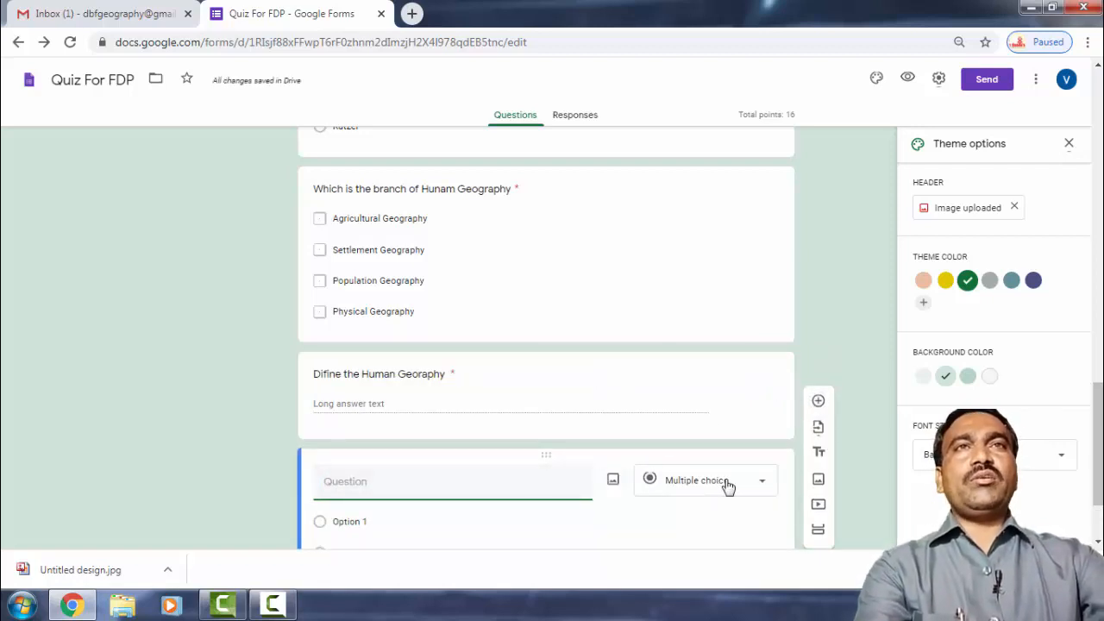
Make the new question a multiple choice grid with Row 1 and two columns, and start setting its points.
{"action": "left_click", "coordinate": [763, 482]}
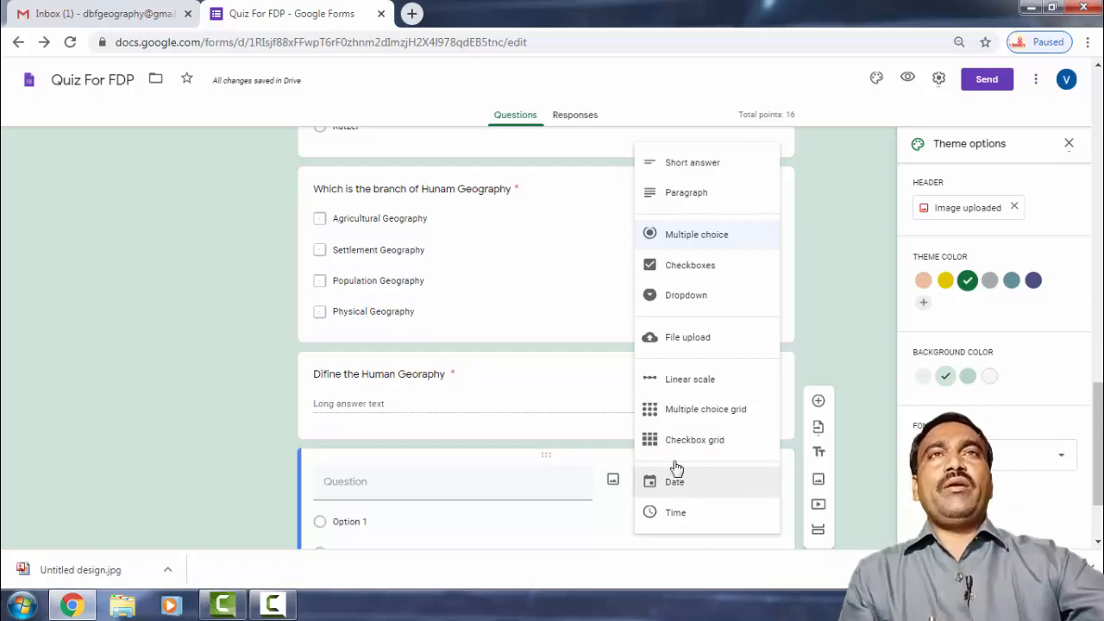
{"action": "left_click", "coordinate": [682, 410]}
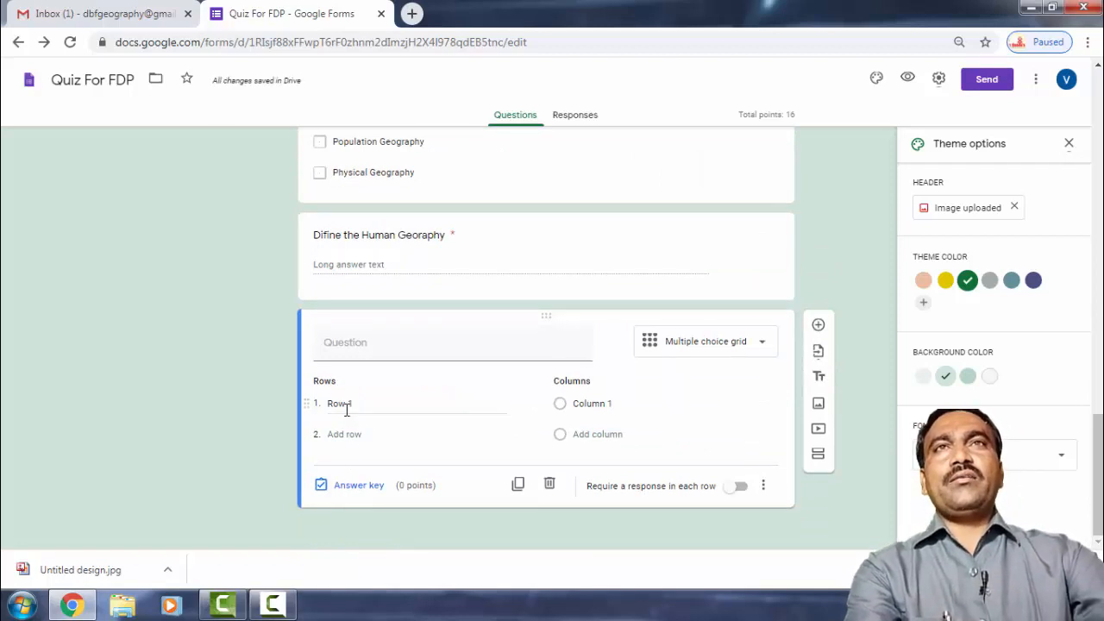
{"action": "left_click", "coordinate": [346, 411]}
{"action": "left_click", "coordinate": [576, 438]}
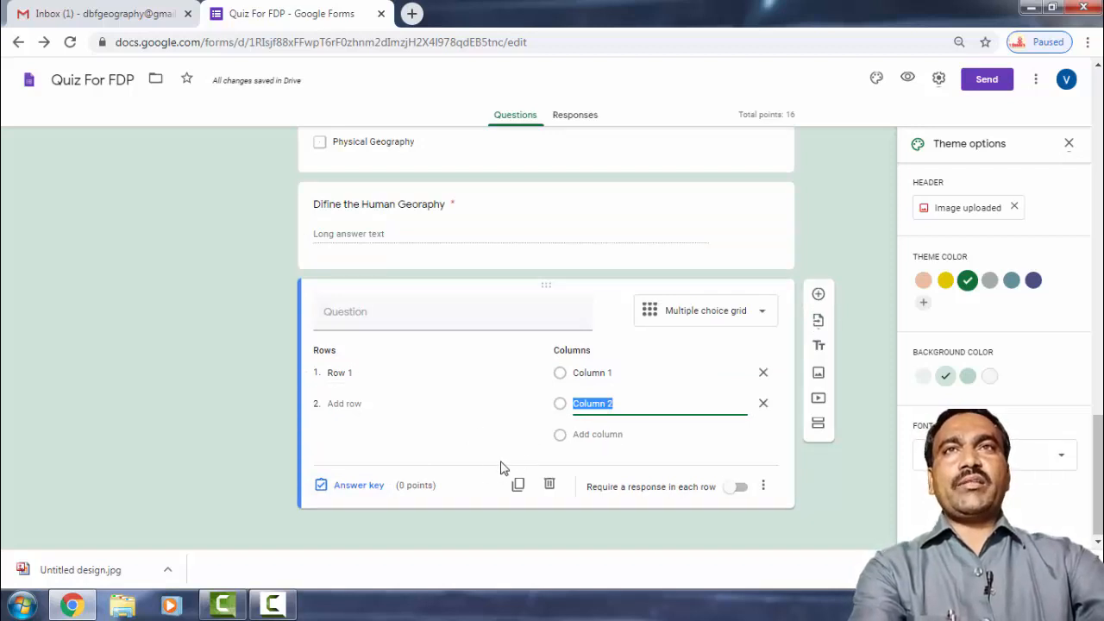
{"action": "left_click", "coordinate": [359, 486]}
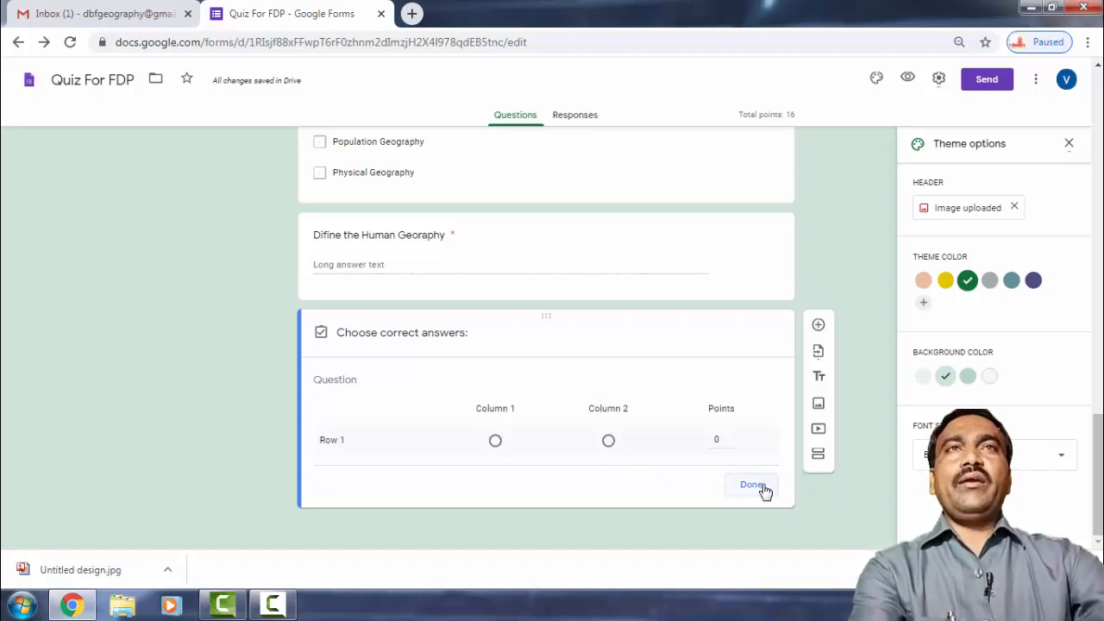
{"action": "left_click", "coordinate": [722, 449]}
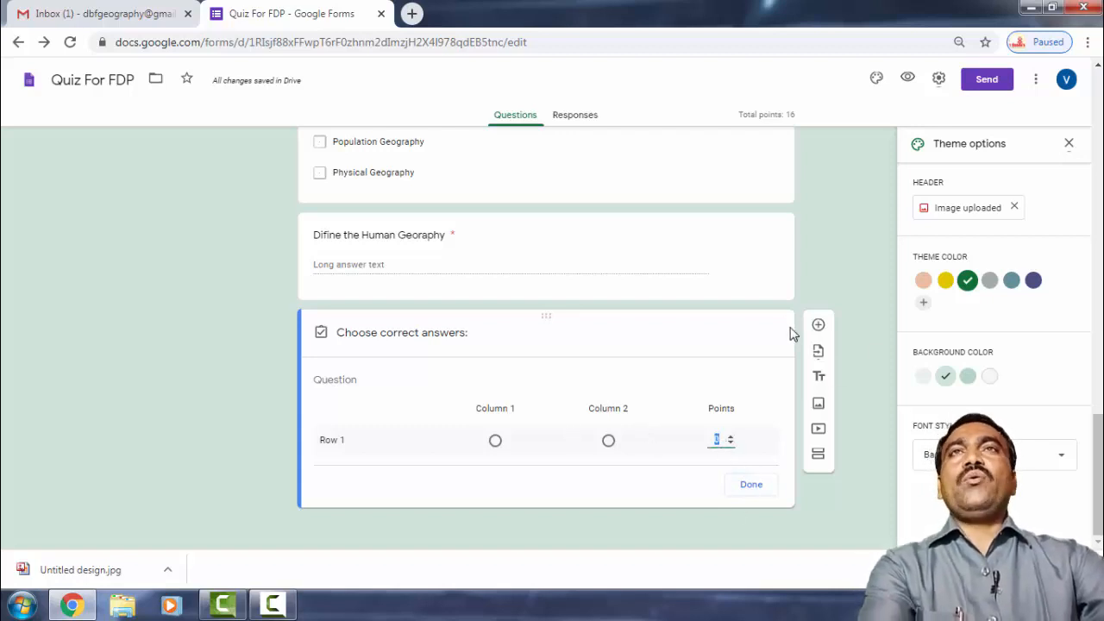
{"action": "scroll", "coordinate": [792, 330], "scroll_direction": "up", "scroll_amount": 5}
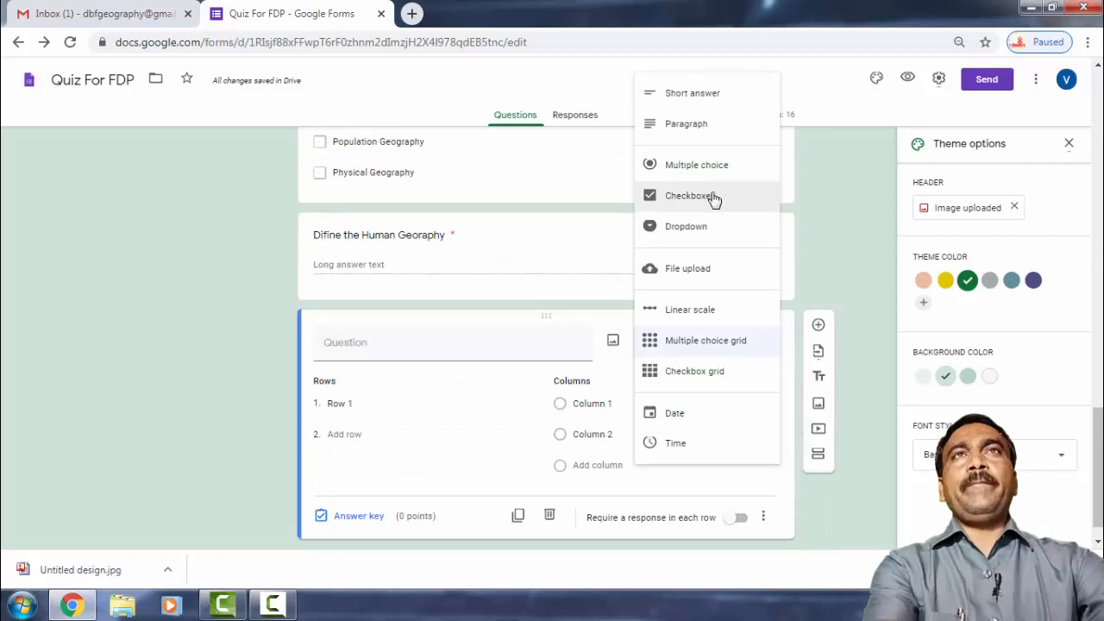
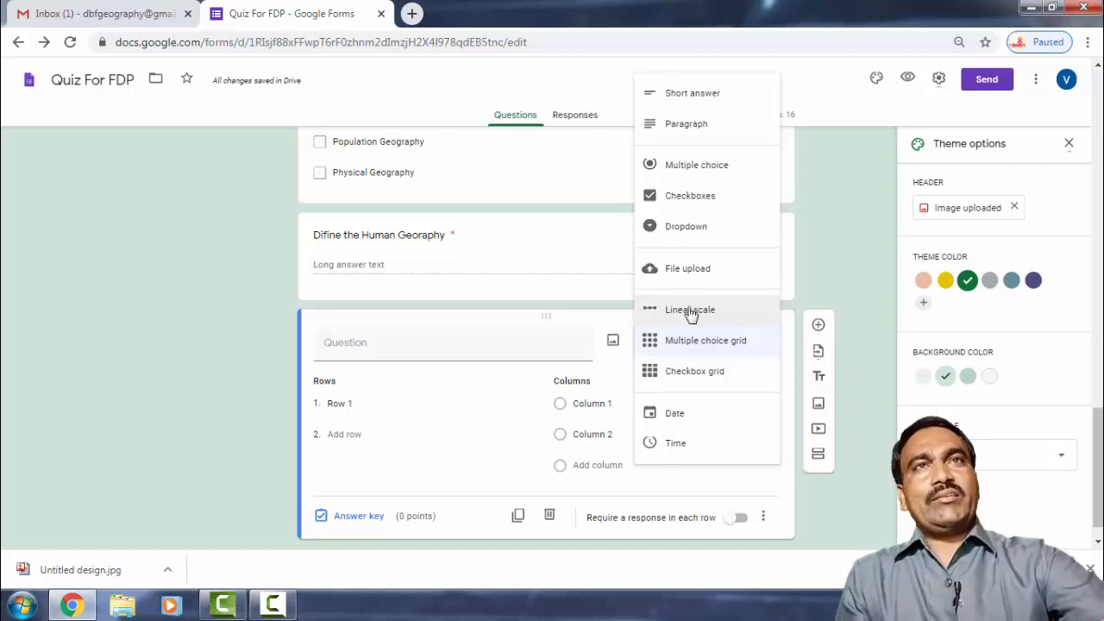
Keep Multiple choice grid as the question type and scroll back up to the form header.
{"action": "left_click", "coordinate": [802, 499]}
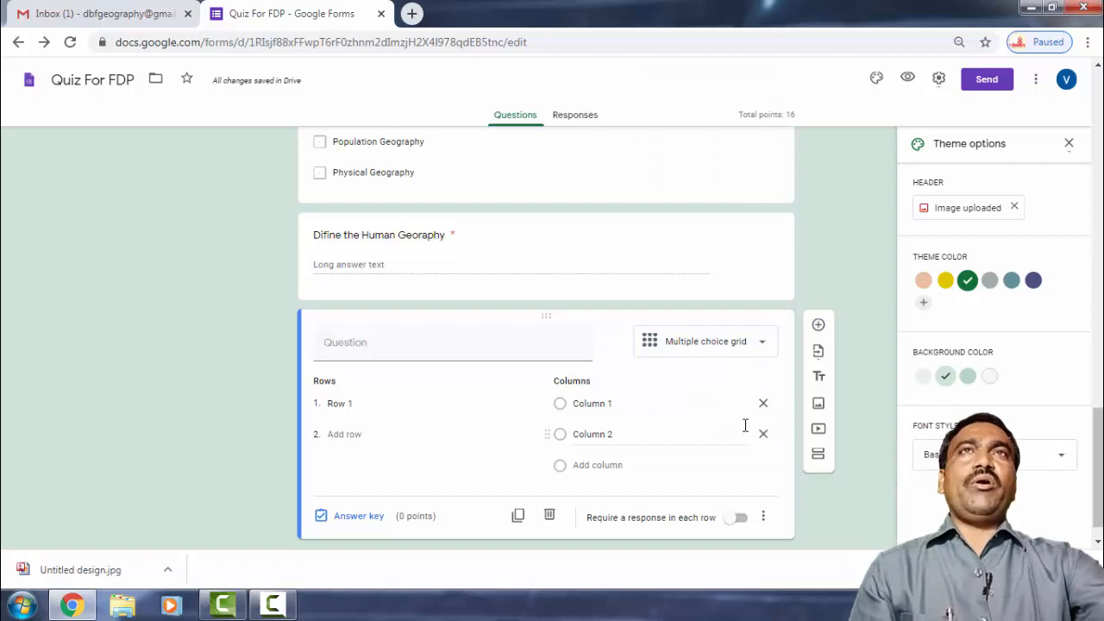
{"action": "scroll", "coordinate": [746, 425], "scroll_direction": "up", "scroll_amount": 20}
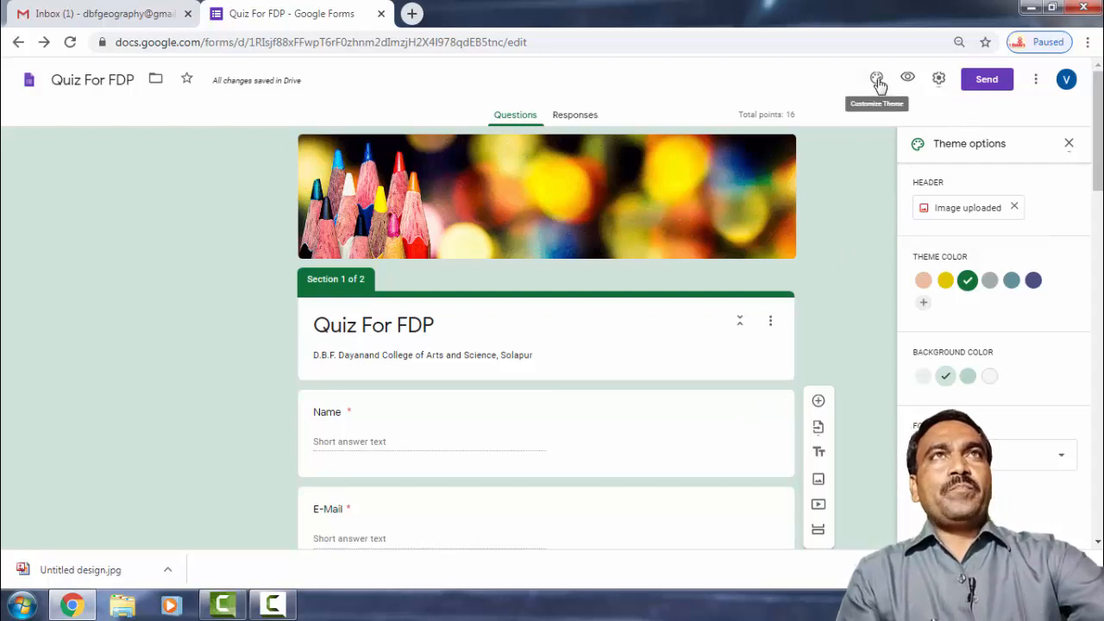
Preview Quiz For FDP in a respondent tab, scroll through it, and return to the editor.
{"action": "left_click", "coordinate": [907, 80]}
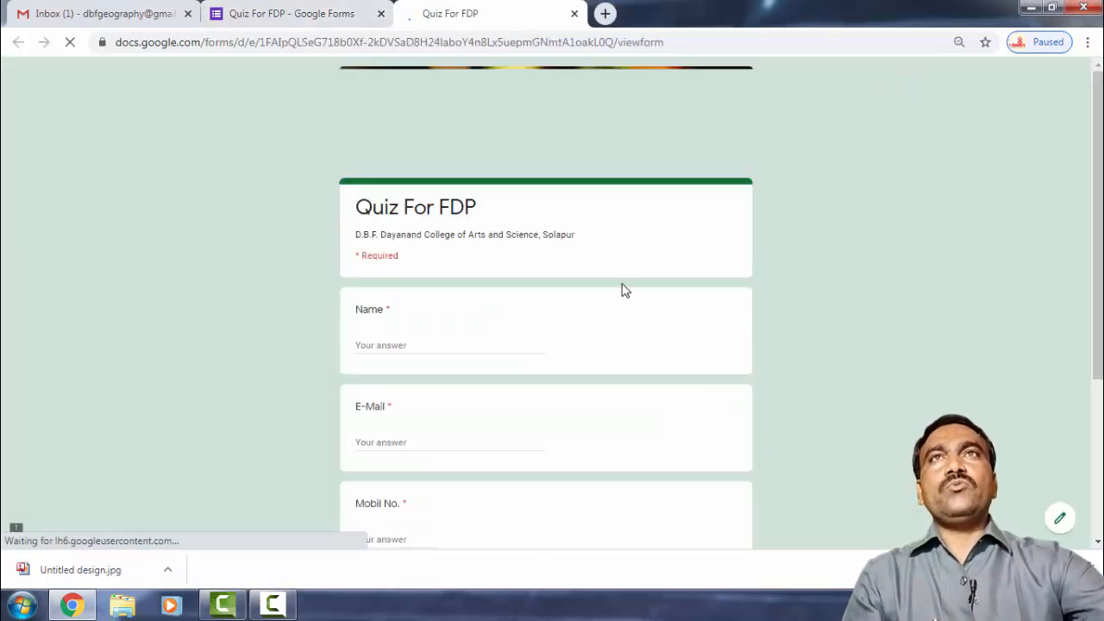
{"action": "scroll", "coordinate": [625, 288], "scroll_direction": "down", "scroll_amount": 3}
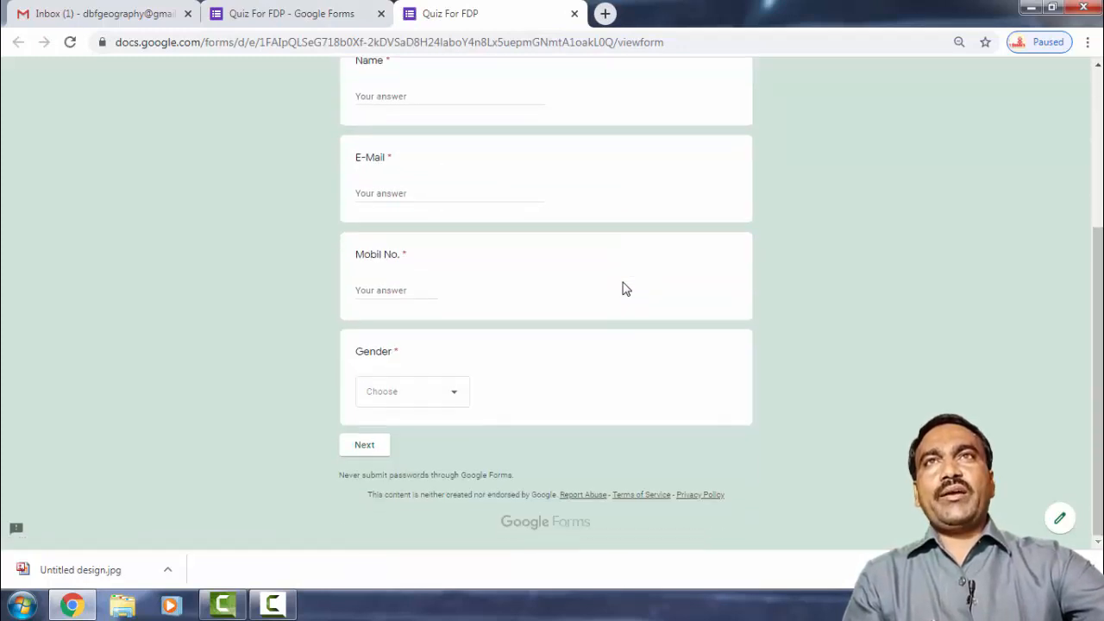
{"action": "scroll", "coordinate": [626, 288], "scroll_direction": "up", "scroll_amount": 3}
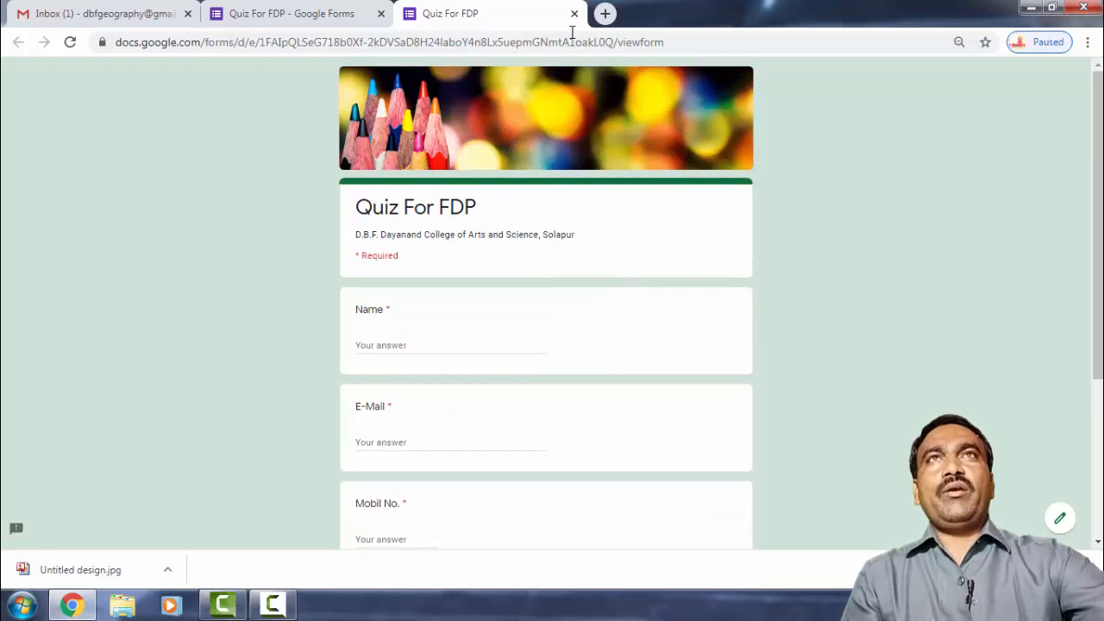
{"action": "left_click", "coordinate": [279, 17]}
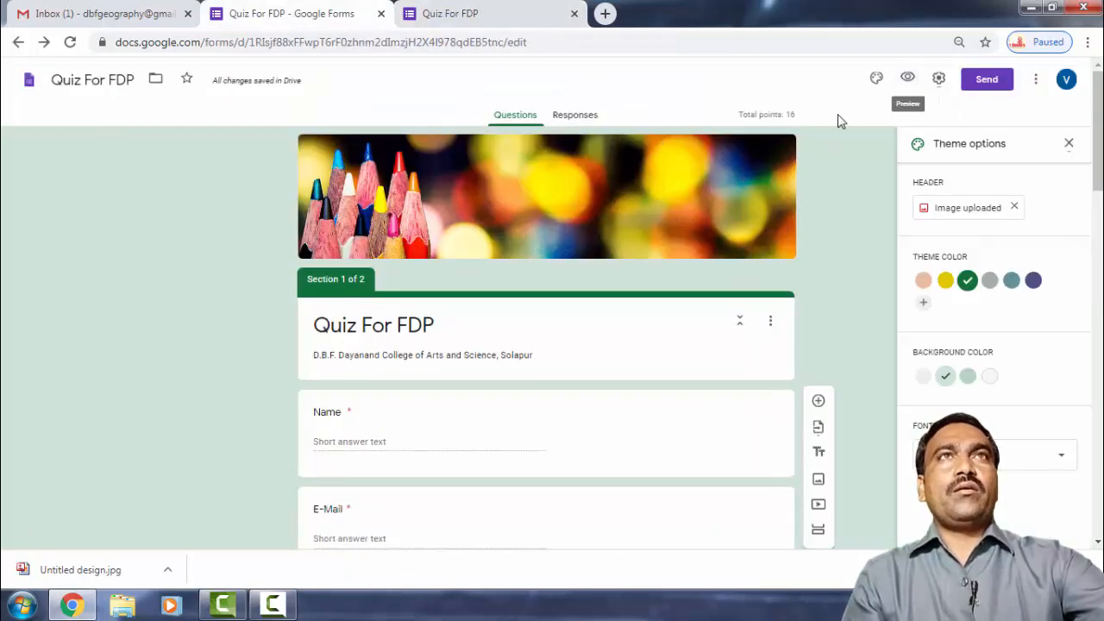
Turn on Collect email addresses in the Send form dialog.
{"action": "left_click", "coordinate": [984, 80]}
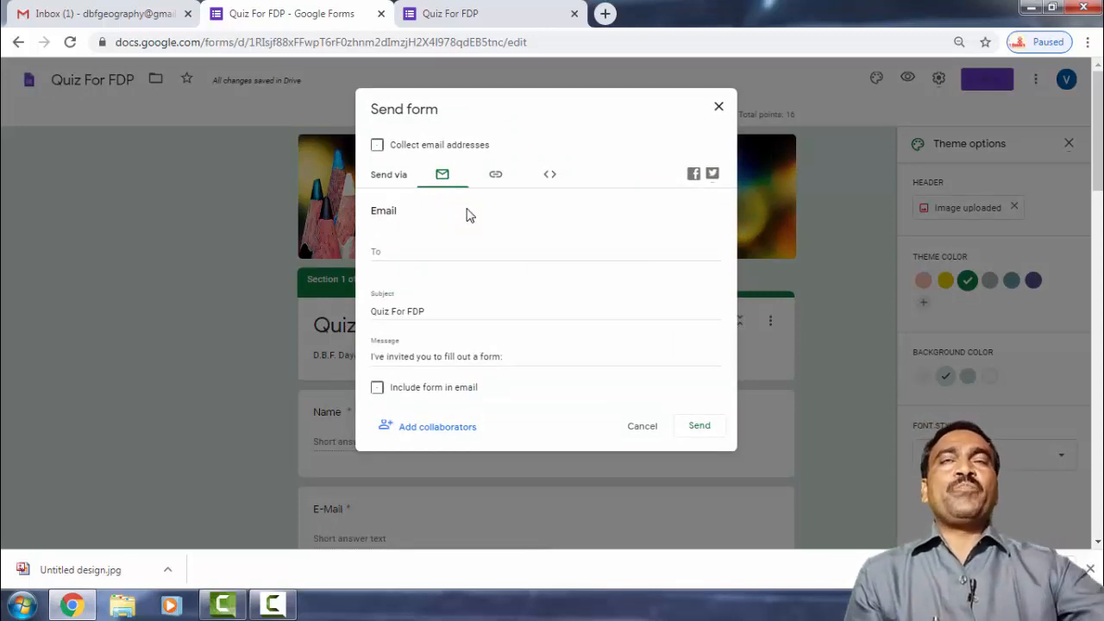
{"action": "left_click", "coordinate": [378, 146]}
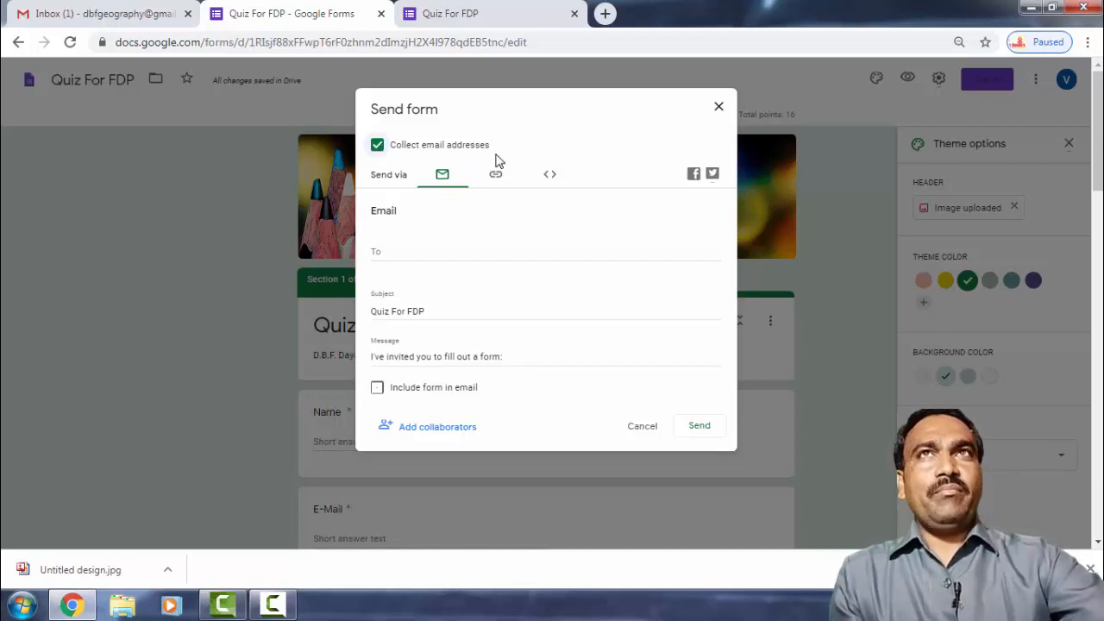
{"action": "left_click", "coordinate": [720, 108]}
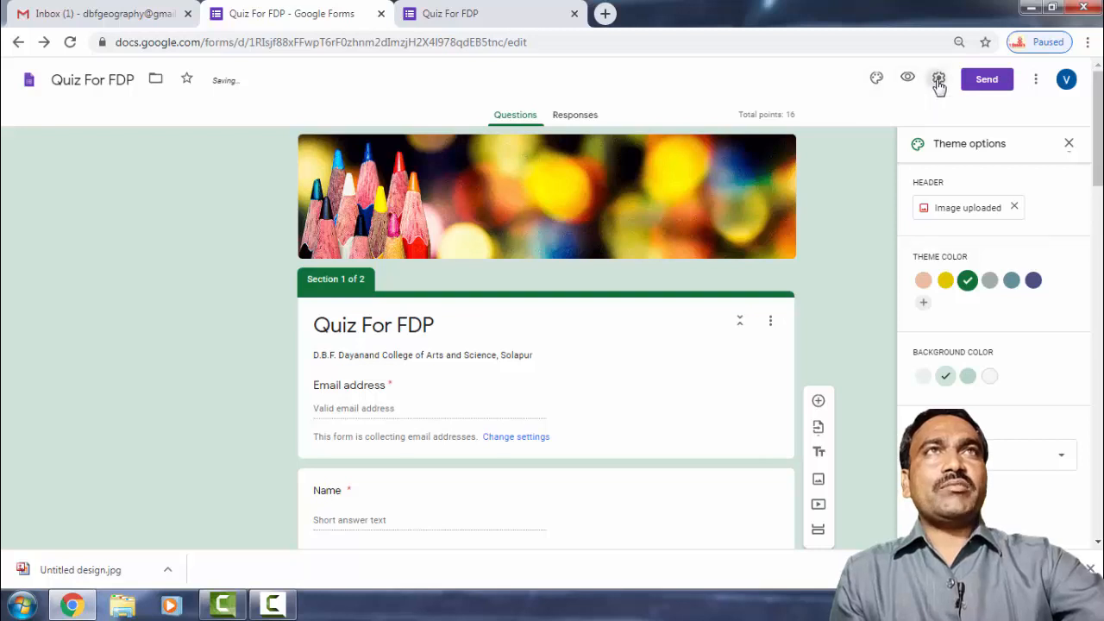
Limit the quiz to 1 response per respondent, review Presentation and Quizzes settings, and save.
{"action": "left_click", "coordinate": [939, 80]}
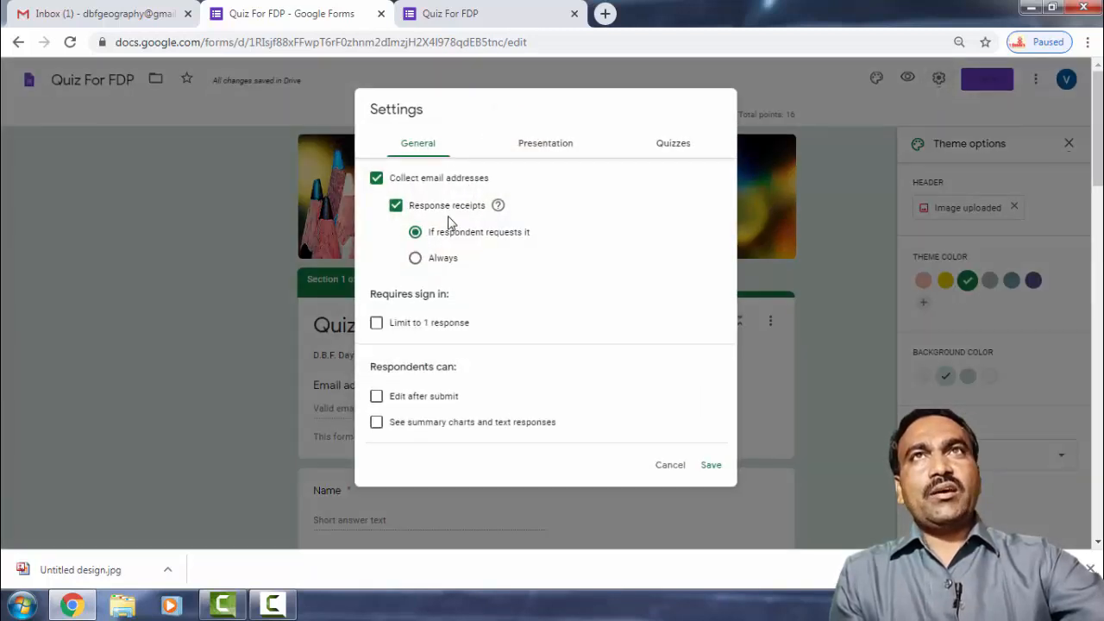
{"action": "left_click", "coordinate": [377, 324]}
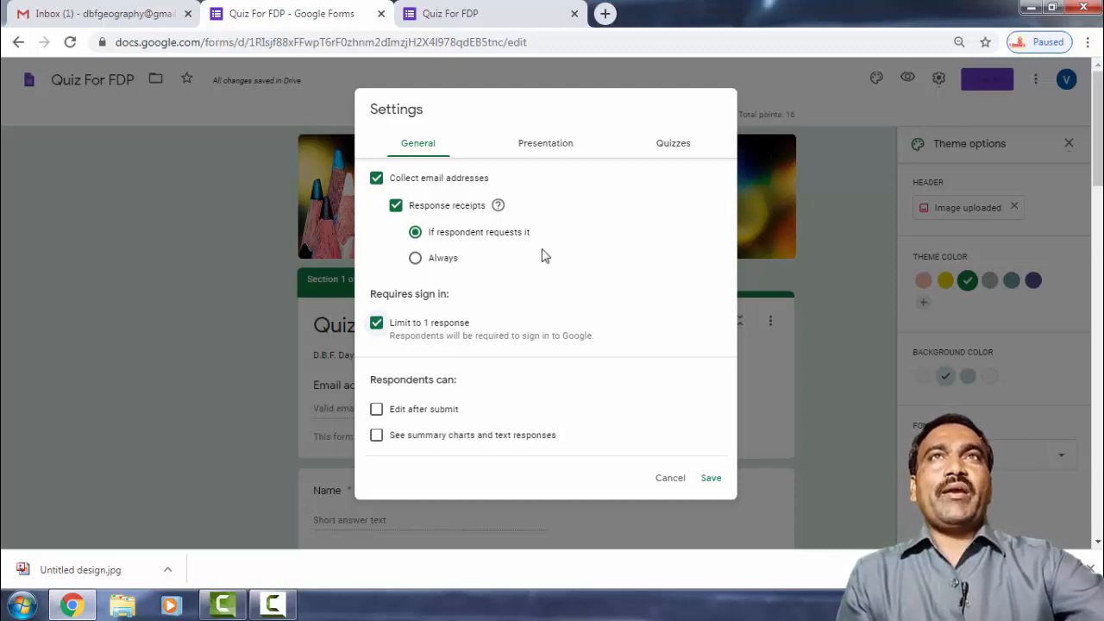
{"action": "left_click", "coordinate": [542, 145]}
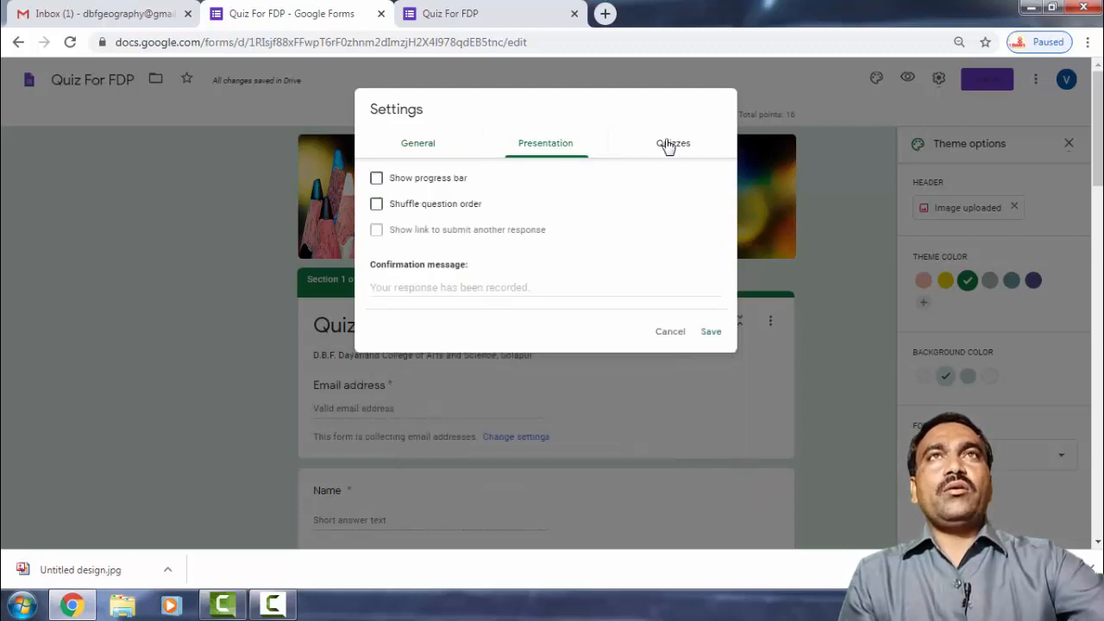
{"action": "left_click", "coordinate": [669, 145]}
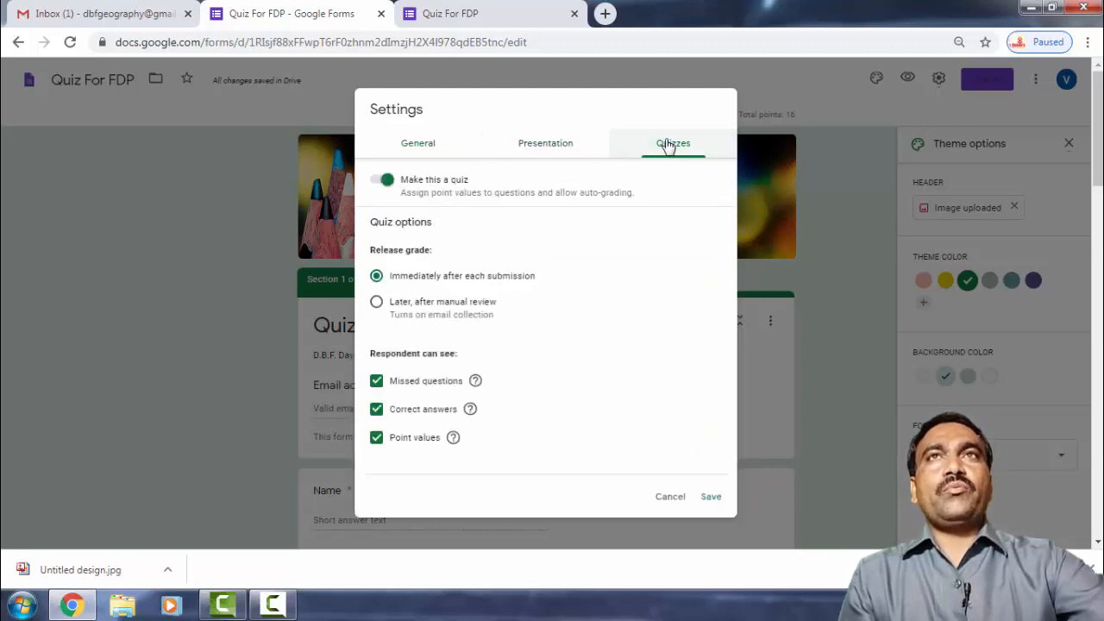
{"action": "left_click", "coordinate": [710, 498]}
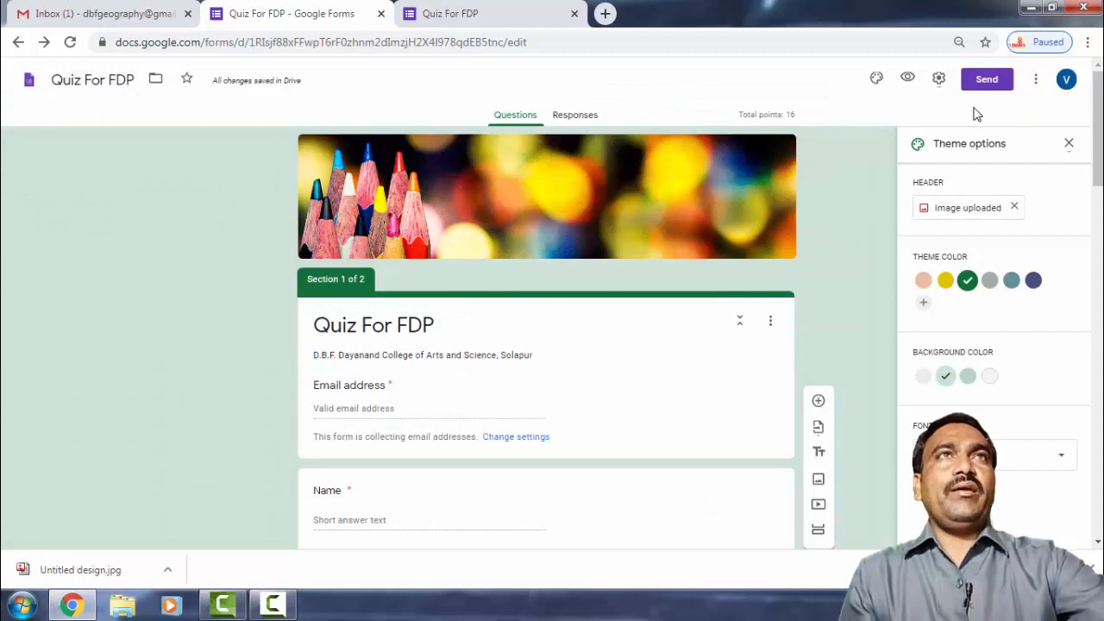
{"action": "left_click", "coordinate": [986, 78]}
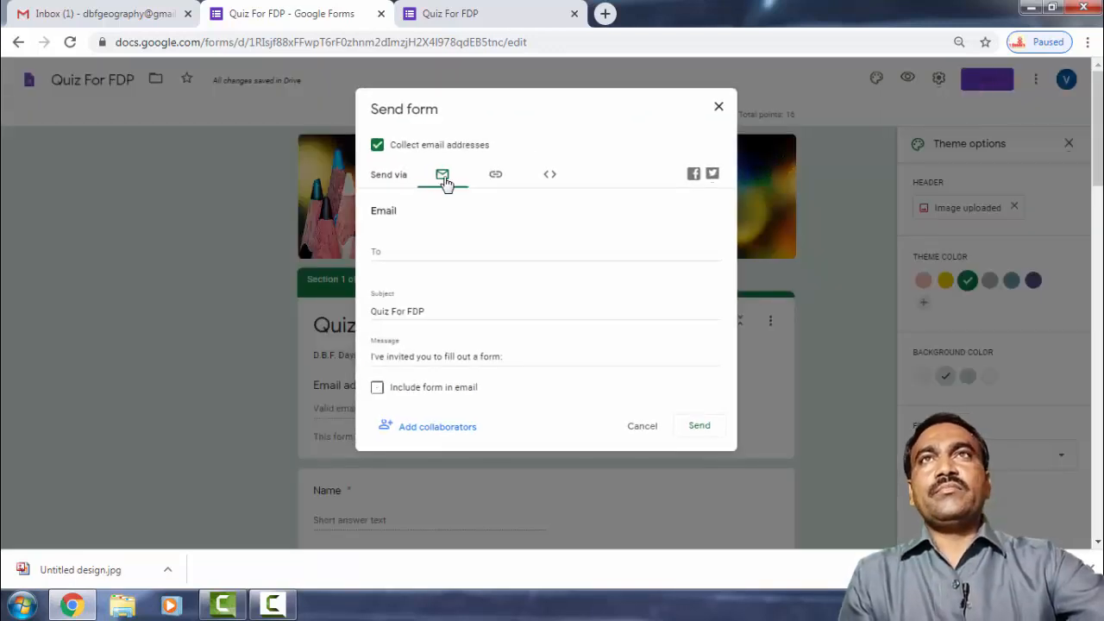
Copy the quiz's shortened forms.gle link and close the respondent preview tab.
{"action": "left_click", "coordinate": [496, 176]}
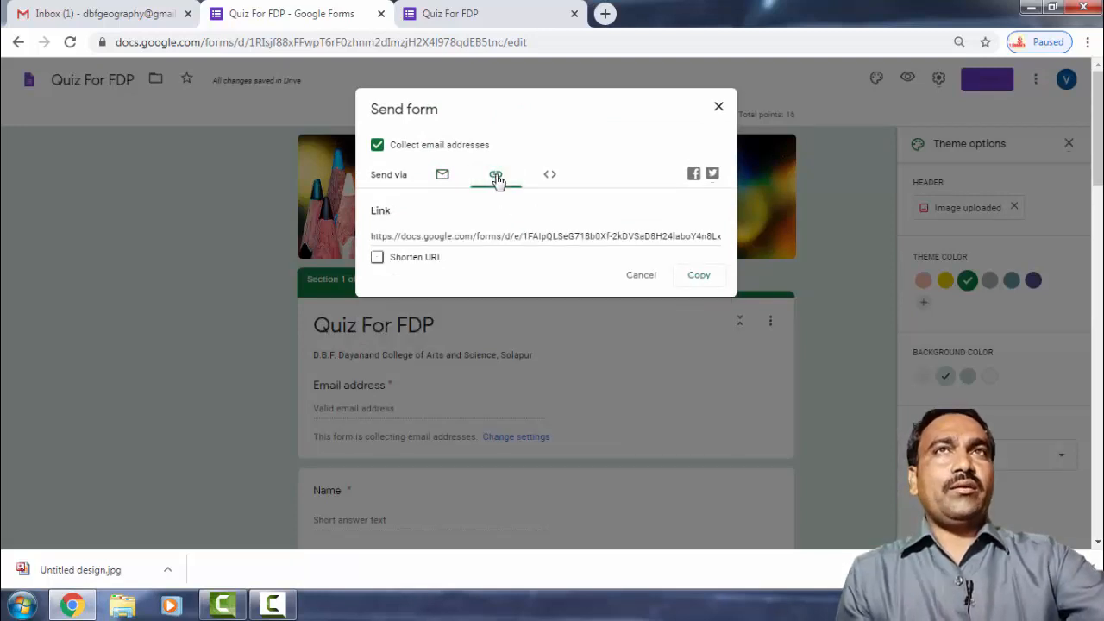
{"action": "left_click", "coordinate": [377, 258]}
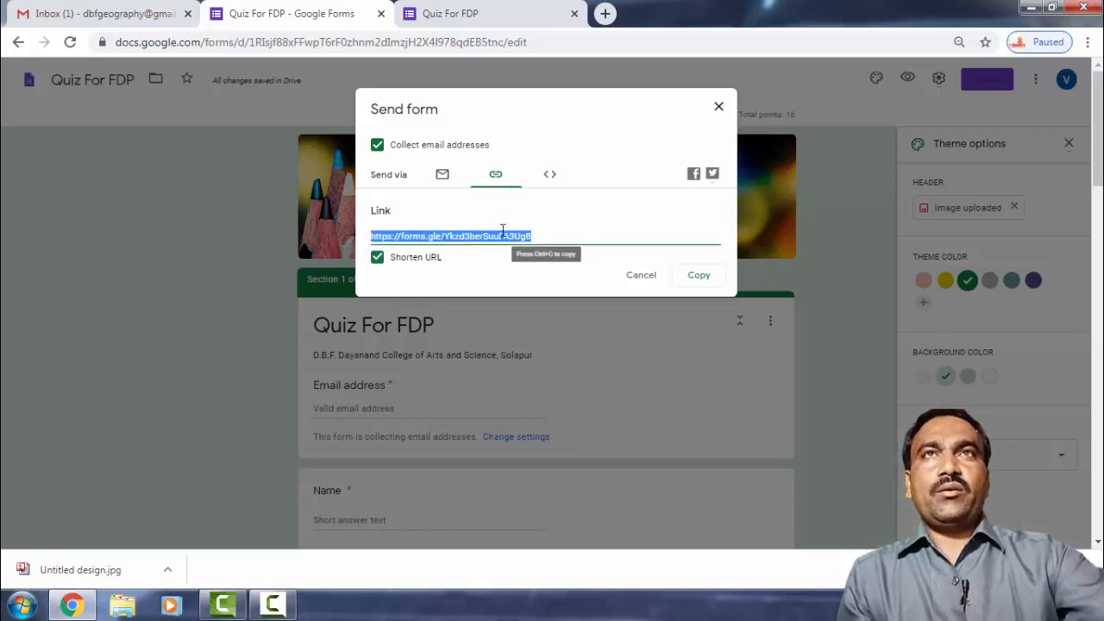
{"action": "left_click", "coordinate": [702, 281]}
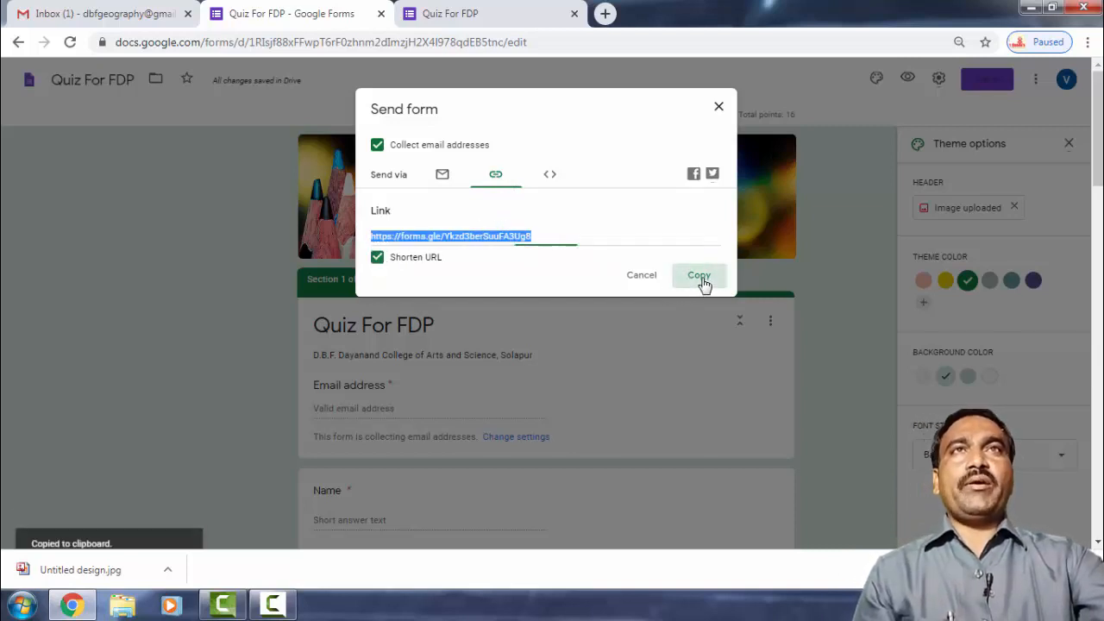
{"action": "left_click", "coordinate": [561, 23]}
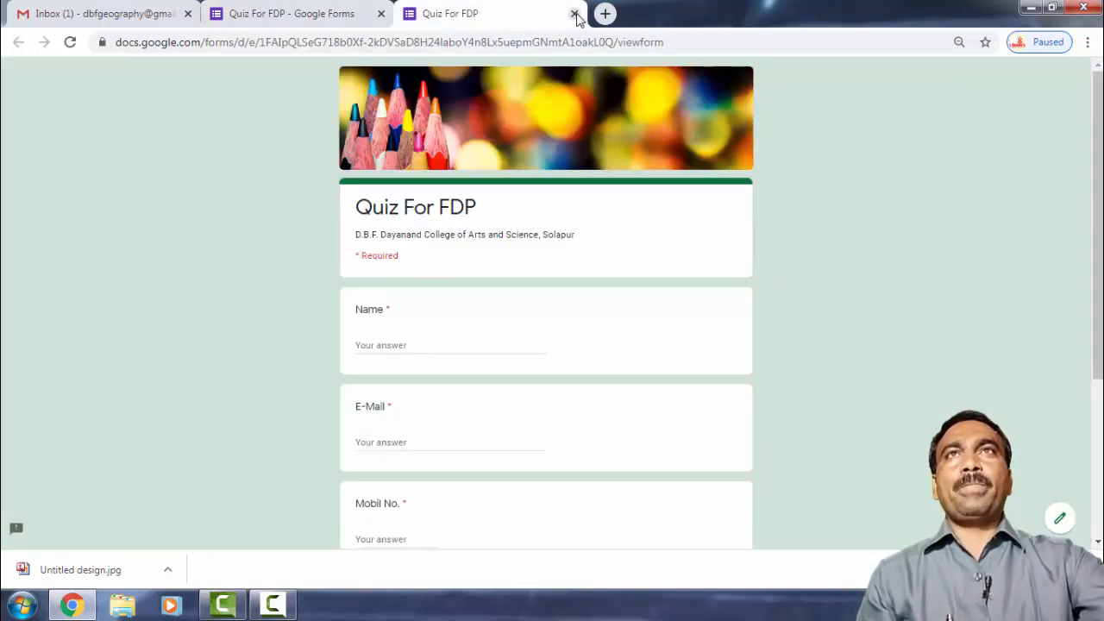
{"action": "left_click", "coordinate": [575, 14]}
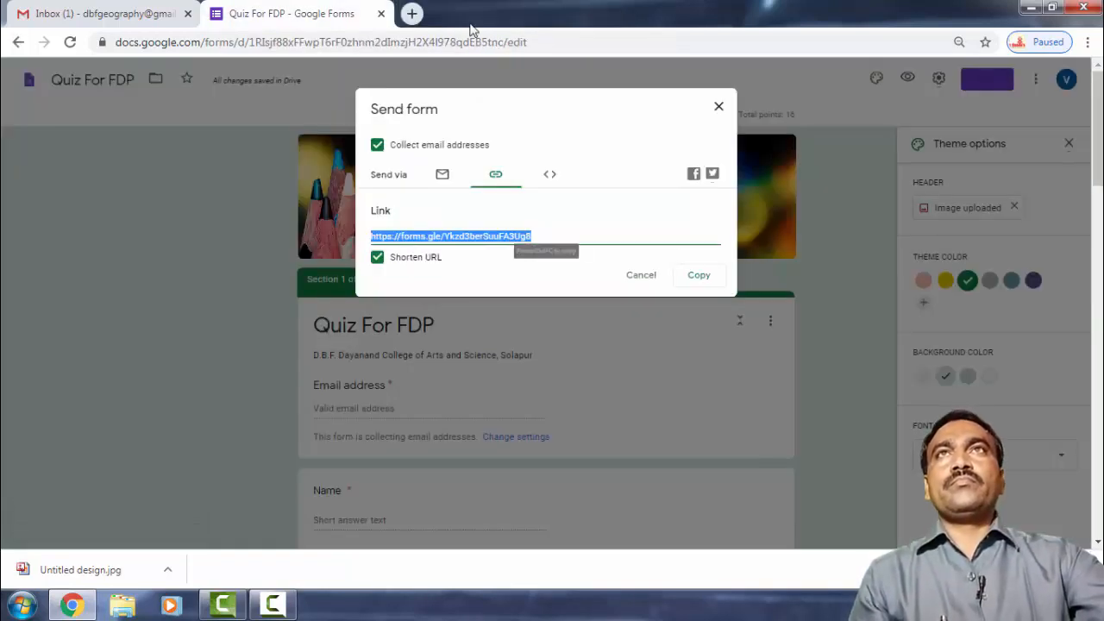
Paste the copied forms.gle link into a new Chrome tab to open the live quiz.
{"action": "left_click", "coordinate": [413, 14]}
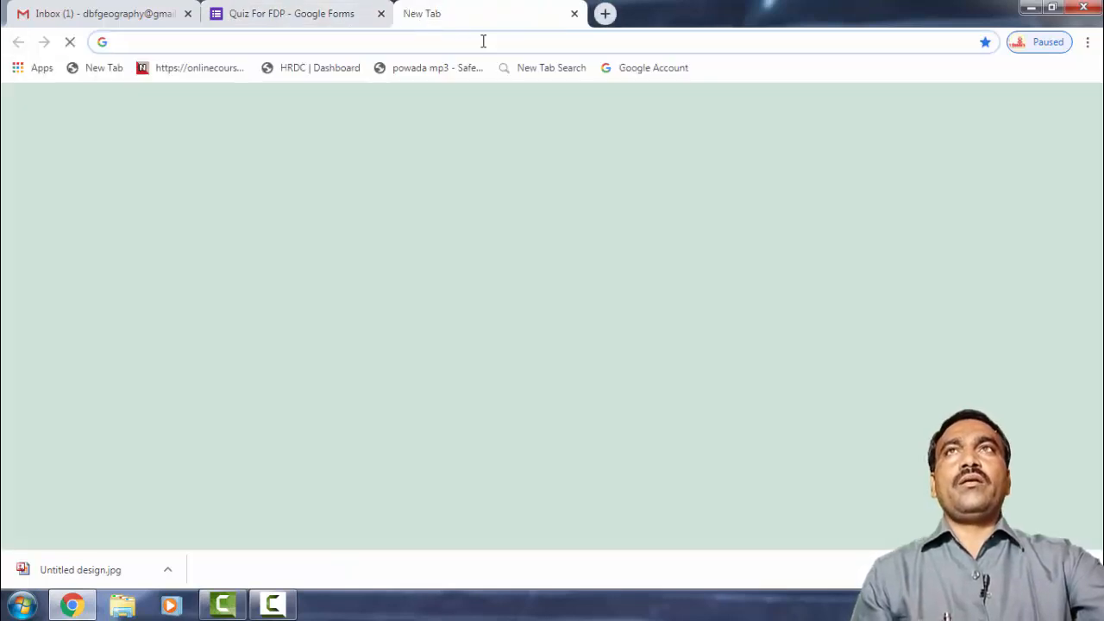
{"action": "left_click", "coordinate": [483, 41]}
{"action": "key", "text": "ctrl+v"}
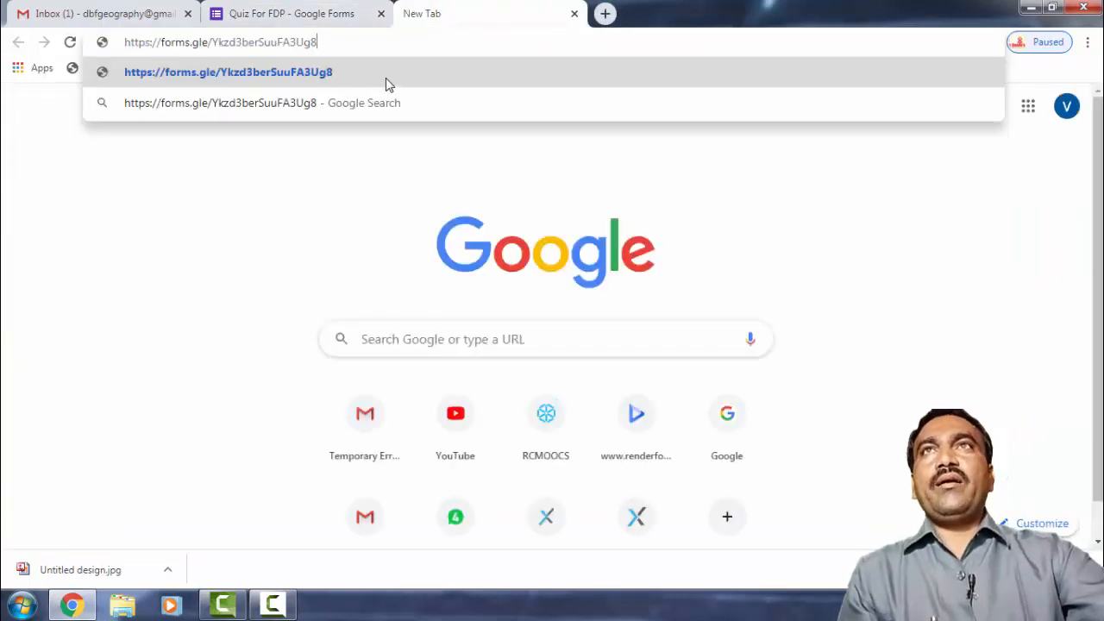
{"action": "left_click", "coordinate": [326, 75]}
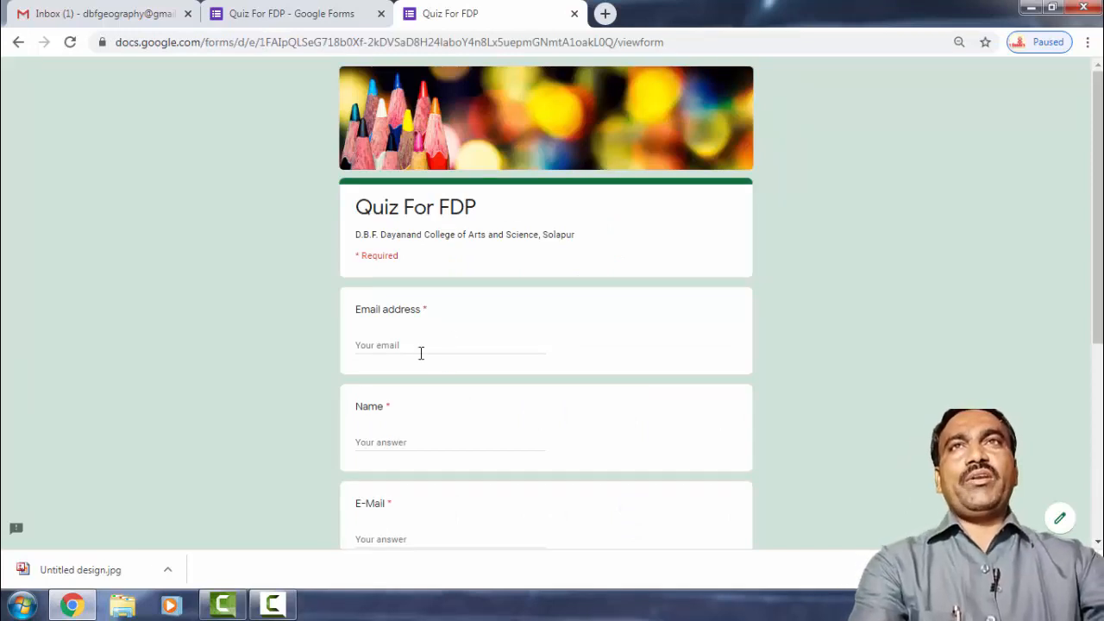
Enter the respondent's email address and mobile number in the form.
{"action": "scroll", "coordinate": [441, 342], "scroll_direction": "down", "scroll_amount": 2}
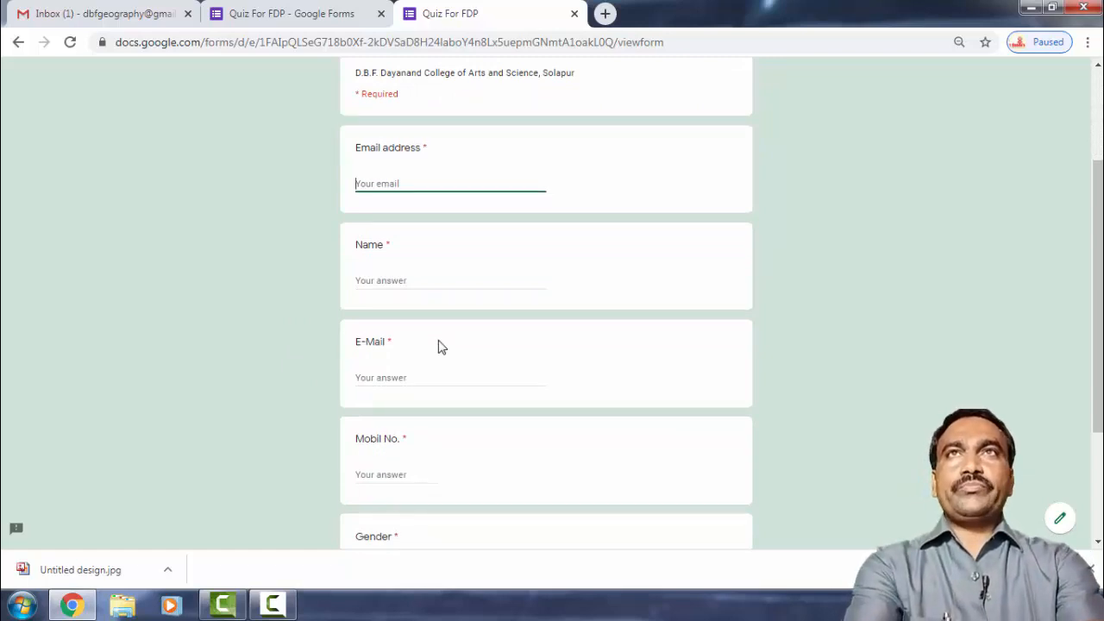
{"action": "type", "text": "v"}
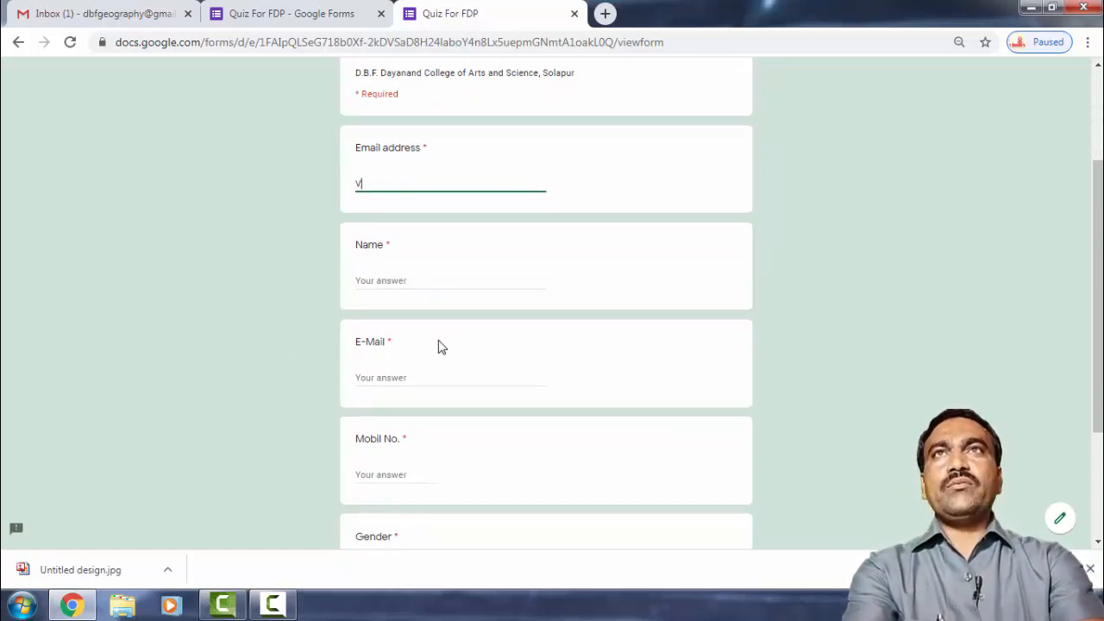
{"action": "type", "text": "c"}
{"action": "key", "text": "BackSpace"}
{"action": "key", "text": "BackSpace"}
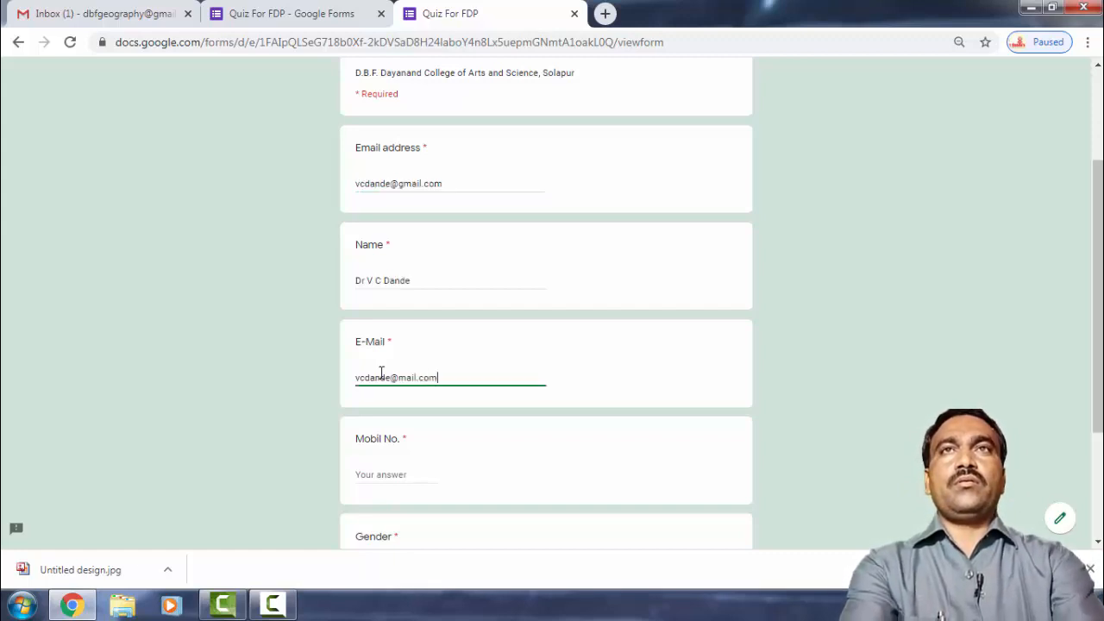
{"action": "left_click", "coordinate": [381, 472]}
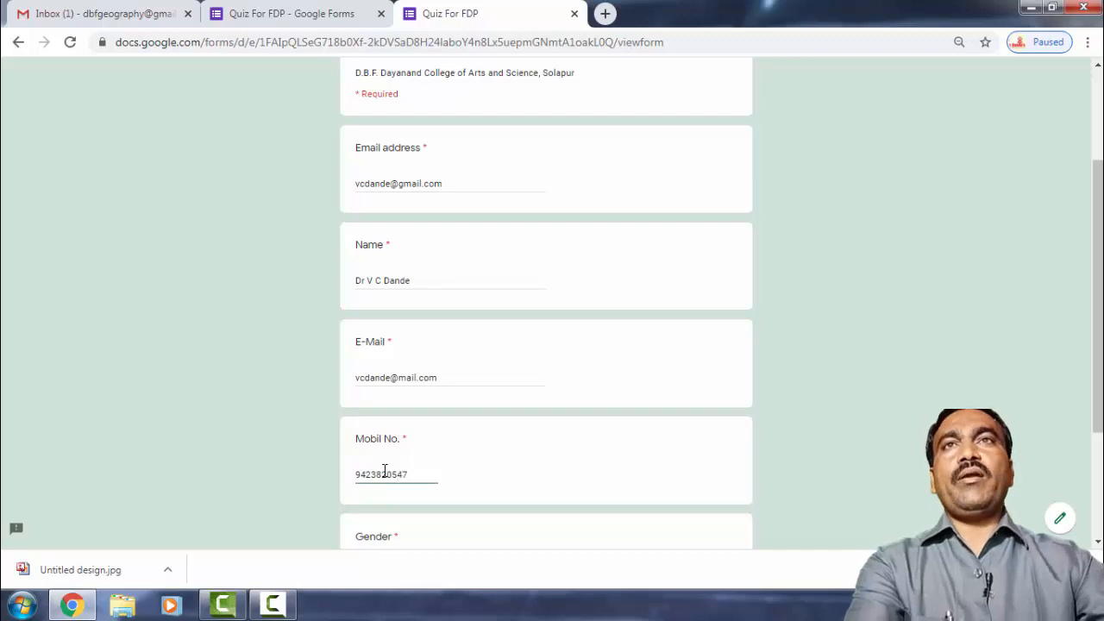
Choose Male for Gender and continue to the Geography questions section.
{"action": "scroll", "coordinate": [390, 474], "scroll_direction": "down", "scroll_amount": 2}
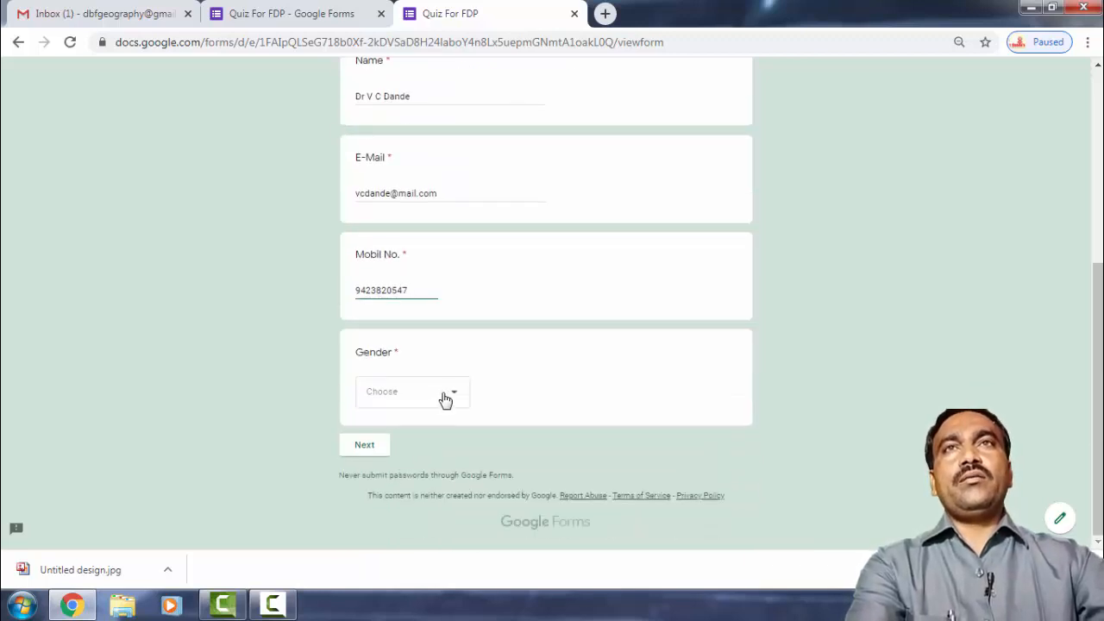
{"action": "left_click", "coordinate": [452, 394]}
{"action": "left_click", "coordinate": [409, 445]}
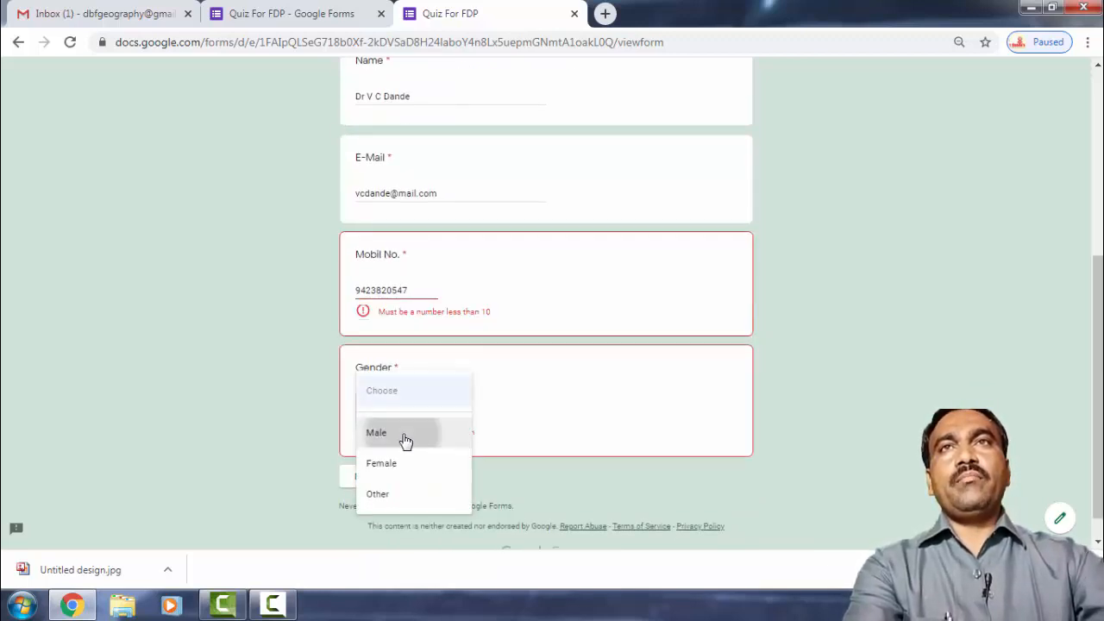
{"action": "left_click", "coordinate": [371, 464]}
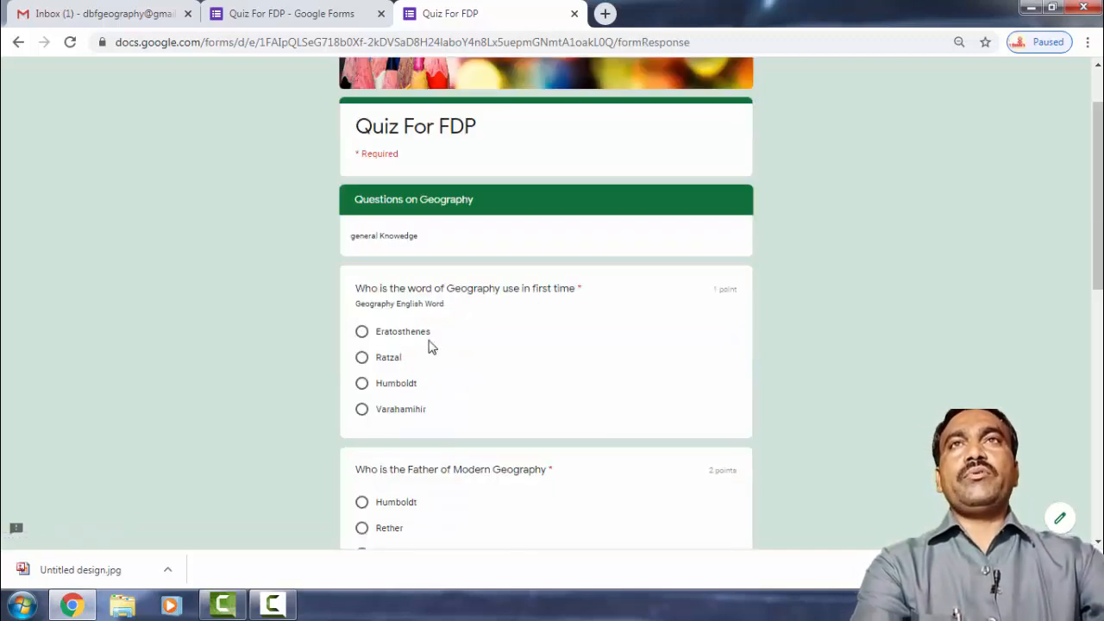
Answer Eratosthenes and Rether, and tick Agricultural, Settlement and Population Geography.
{"action": "scroll", "coordinate": [389, 387], "scroll_direction": "down", "scroll_amount": 2}
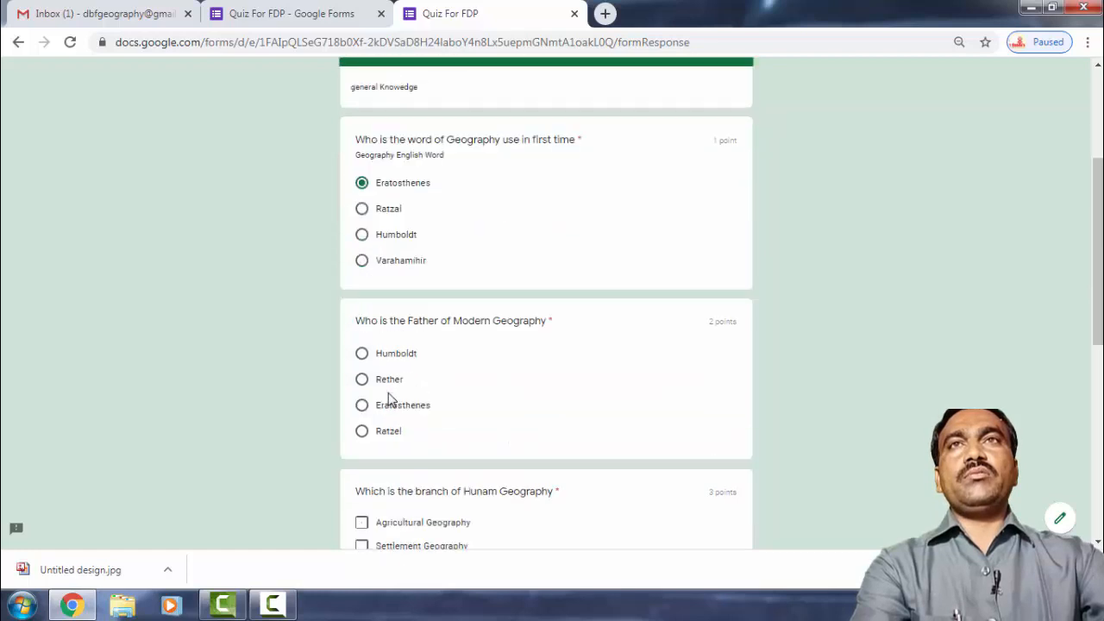
{"action": "left_click", "coordinate": [361, 340]}
{"action": "left_click", "coordinate": [363, 367]}
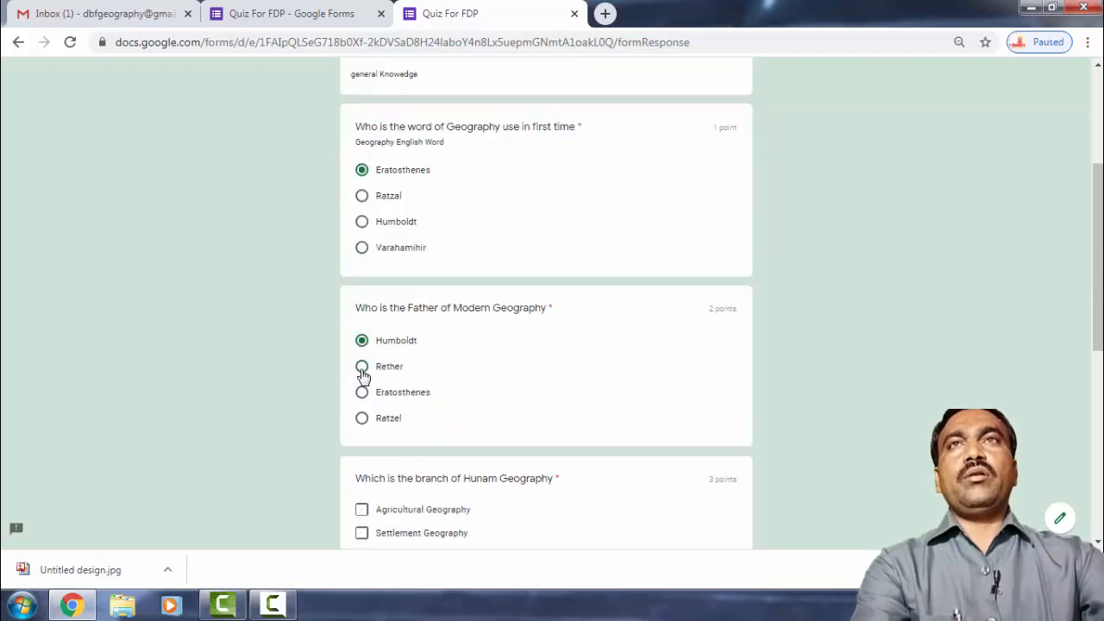
{"action": "scroll", "coordinate": [364, 363], "scroll_direction": "down", "scroll_amount": 2}
{"action": "left_click", "coordinate": [361, 349]}
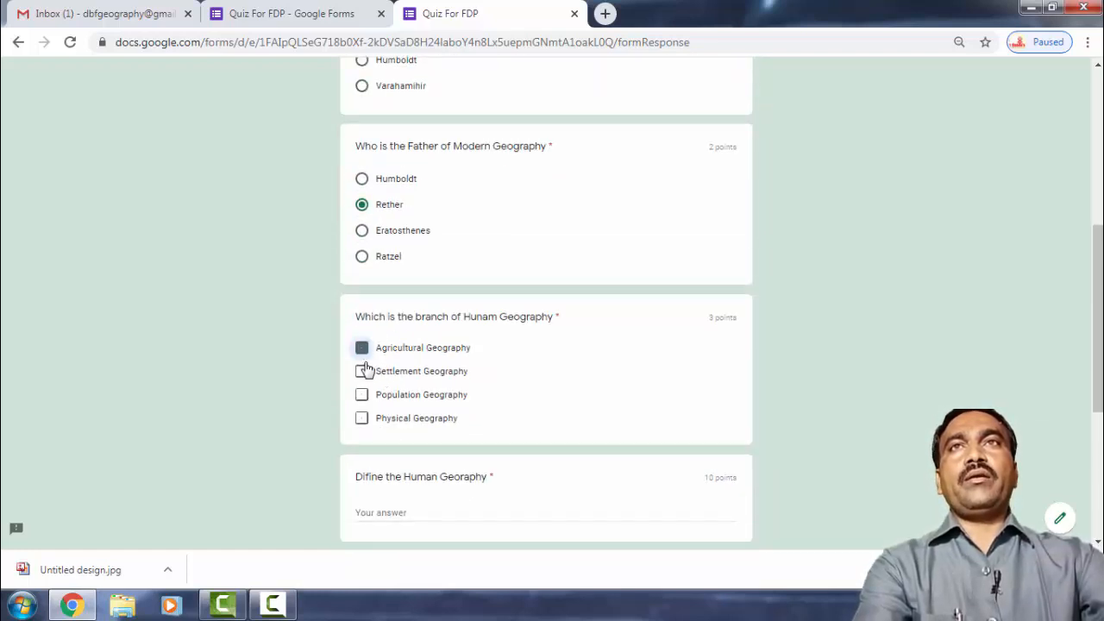
{"action": "left_click", "coordinate": [362, 371]}
{"action": "left_click", "coordinate": [362, 394]}
Start typing 'Human Geograph' as the definition of Human Geography.
{"action": "scroll", "coordinate": [412, 413], "scroll_direction": "down", "scroll_amount": 3}
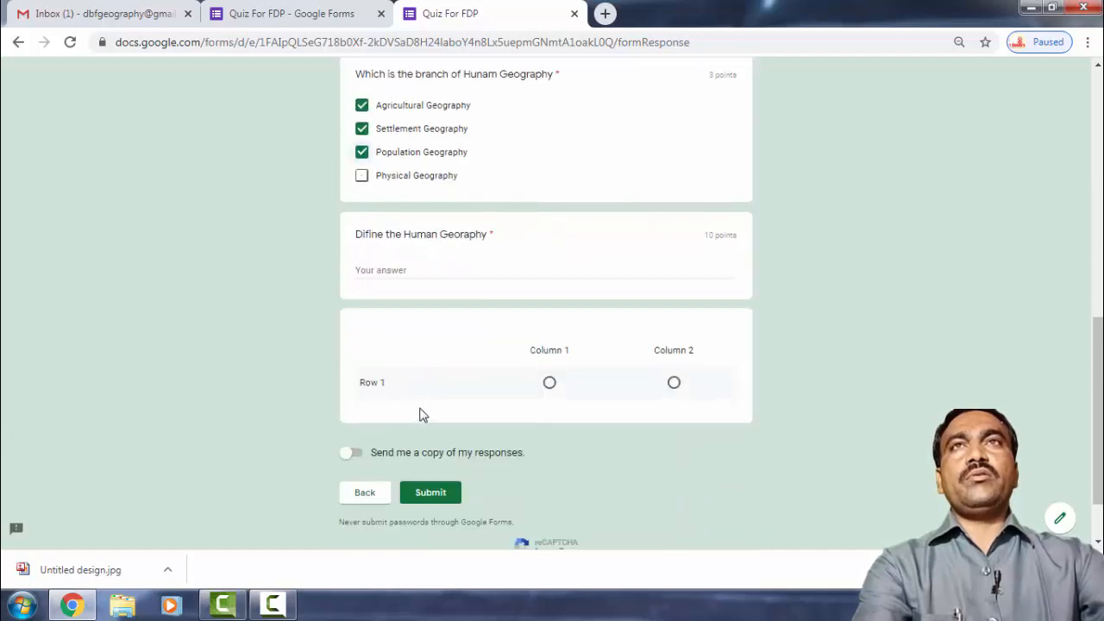
{"action": "left_click", "coordinate": [413, 270]}
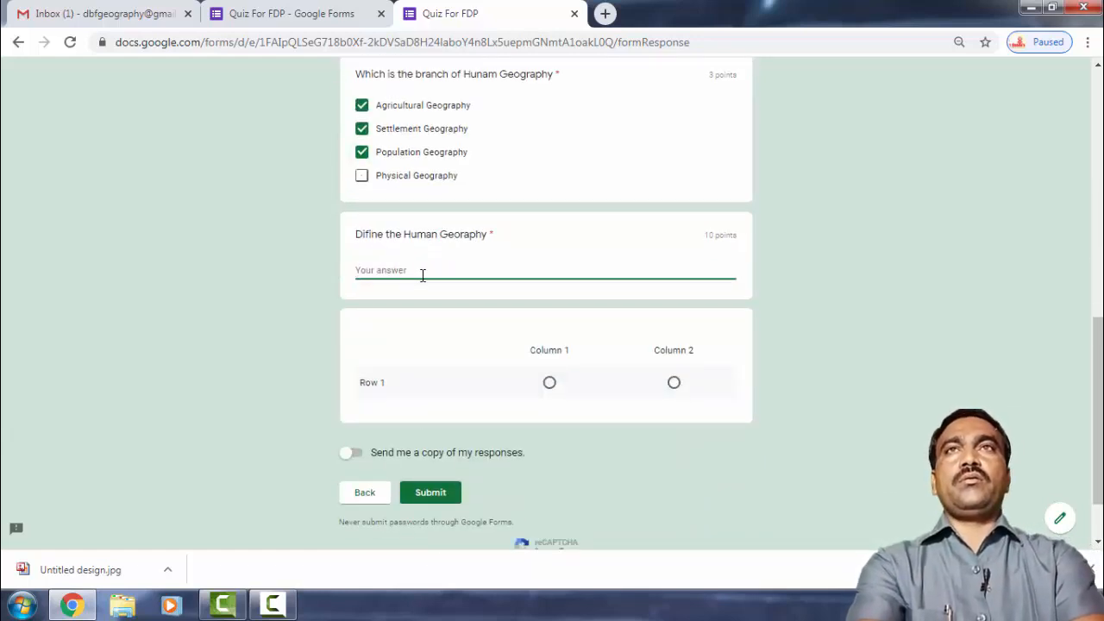
{"action": "type", "text": "Huma"}
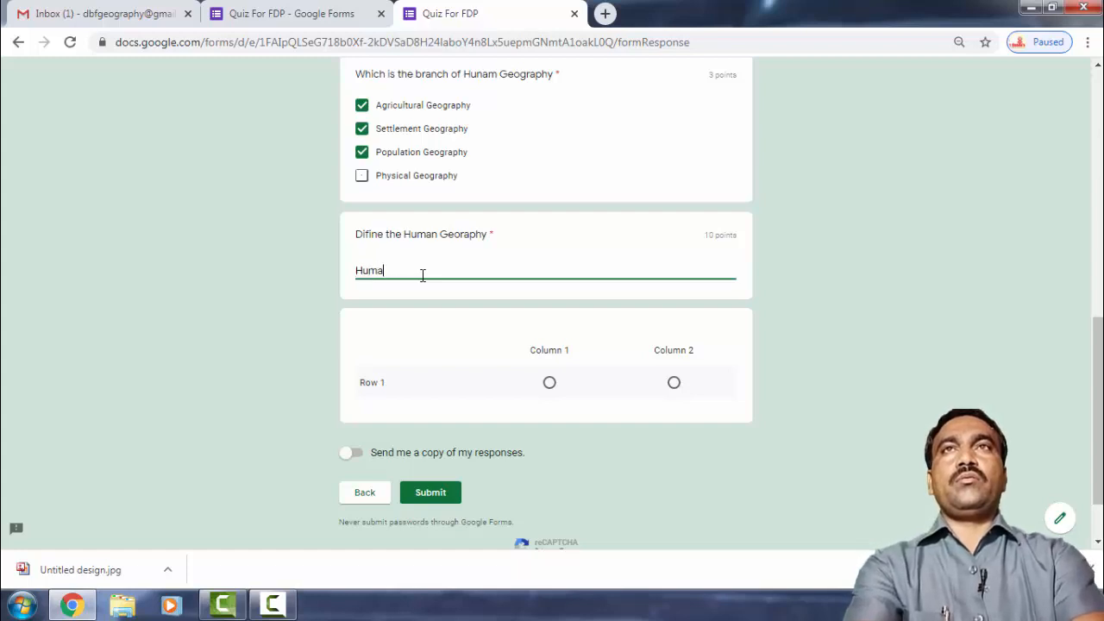
{"action": "type", "text": "n Geography is the main Branch of Georaphy.."}
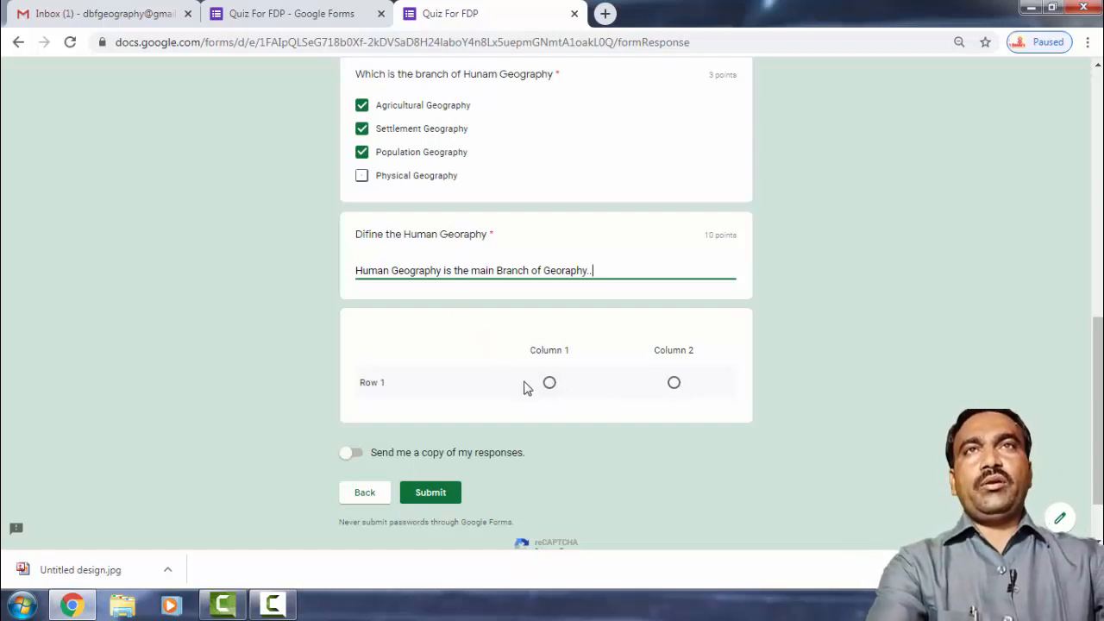
Submit the response and view its score of 6/16 points.
{"action": "left_click", "coordinate": [440, 496]}
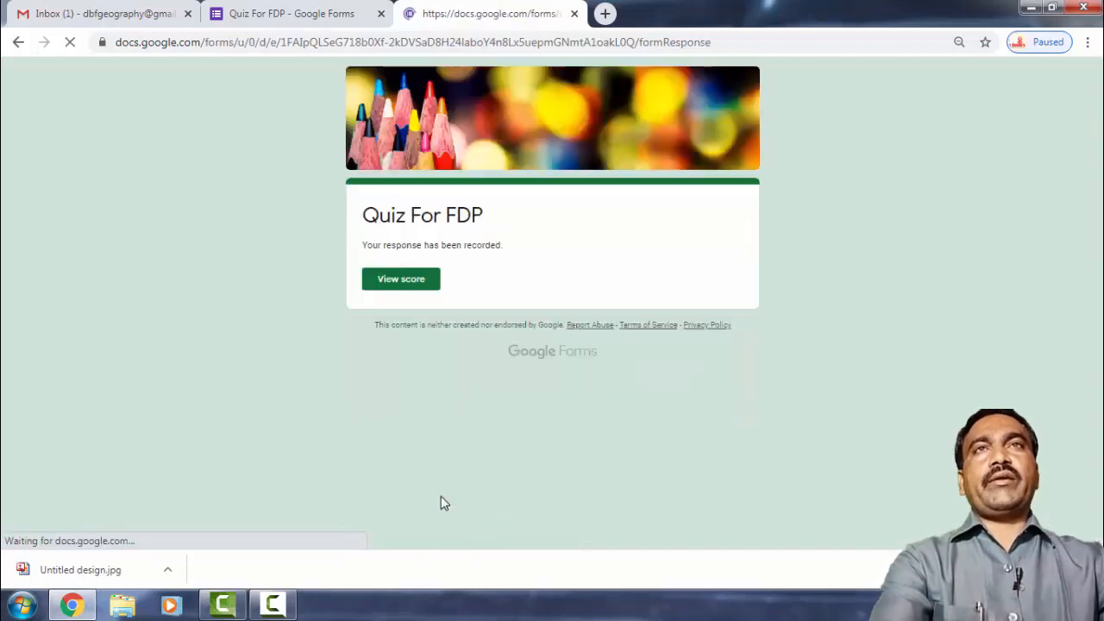
{"action": "left_click", "coordinate": [410, 285]}
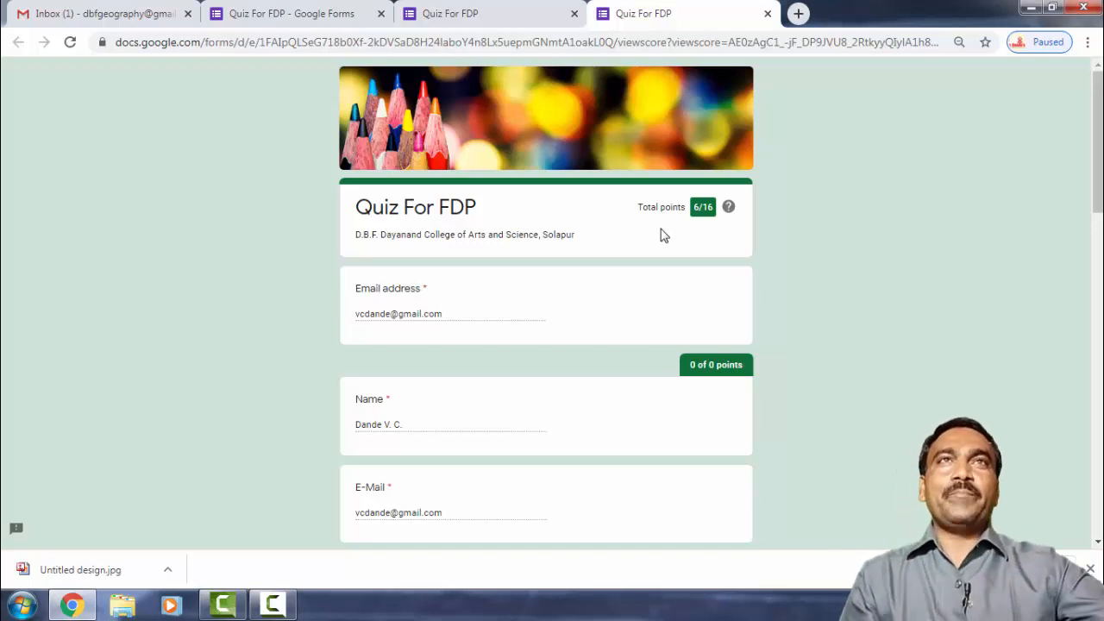
{"action": "scroll", "coordinate": [497, 369], "scroll_direction": "down", "scroll_amount": 3}
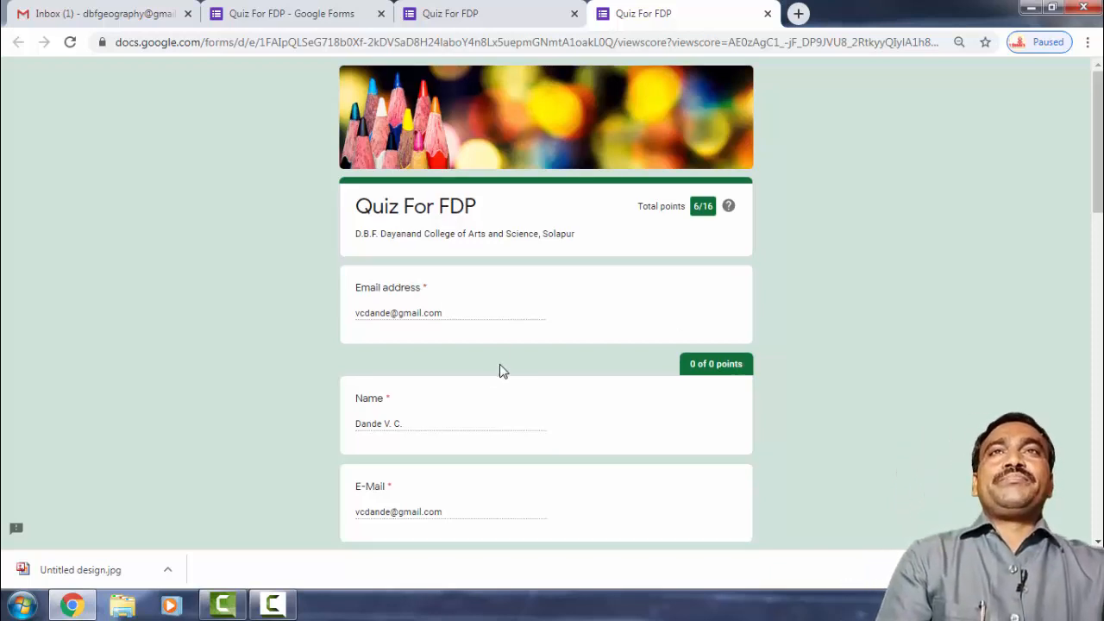
{"action": "scroll", "coordinate": [503, 371], "scroll_direction": "down", "scroll_amount": 2}
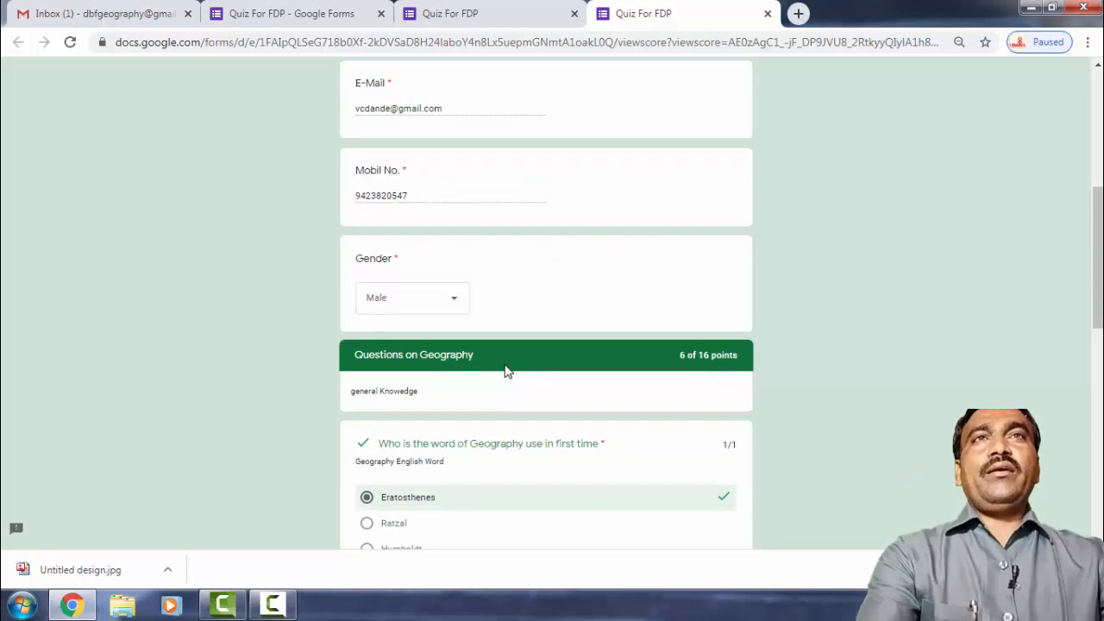
{"action": "scroll", "coordinate": [509, 369], "scroll_direction": "down", "scroll_amount": 7}
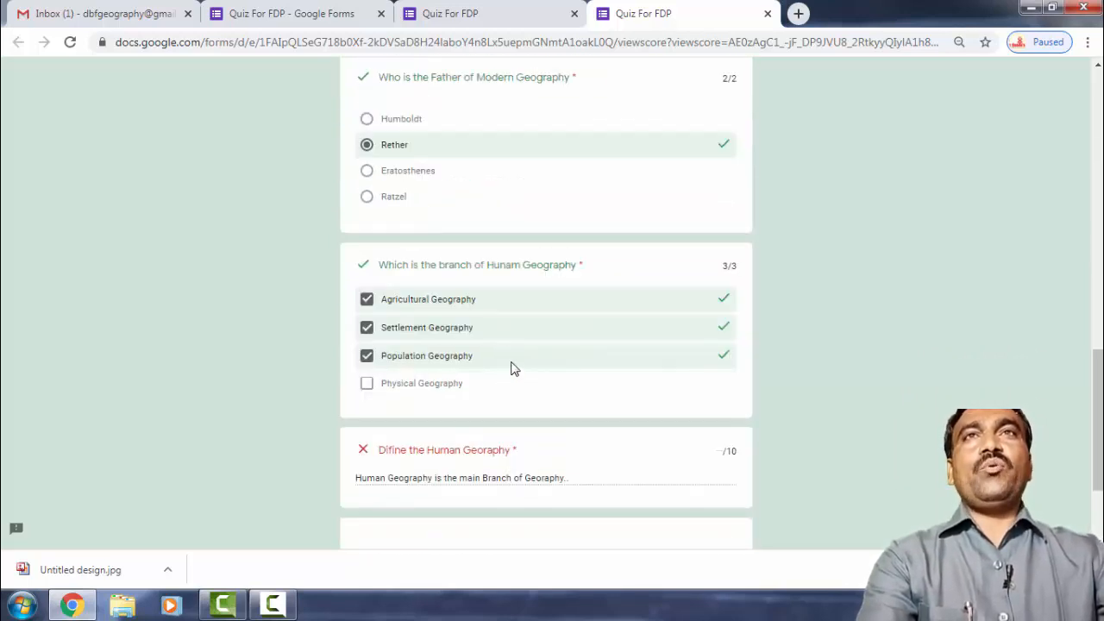
{"action": "scroll", "coordinate": [511, 368], "scroll_direction": "up", "scroll_amount": 4}
{"action": "scroll", "coordinate": [511, 369], "scroll_direction": "down", "scroll_amount": 6}
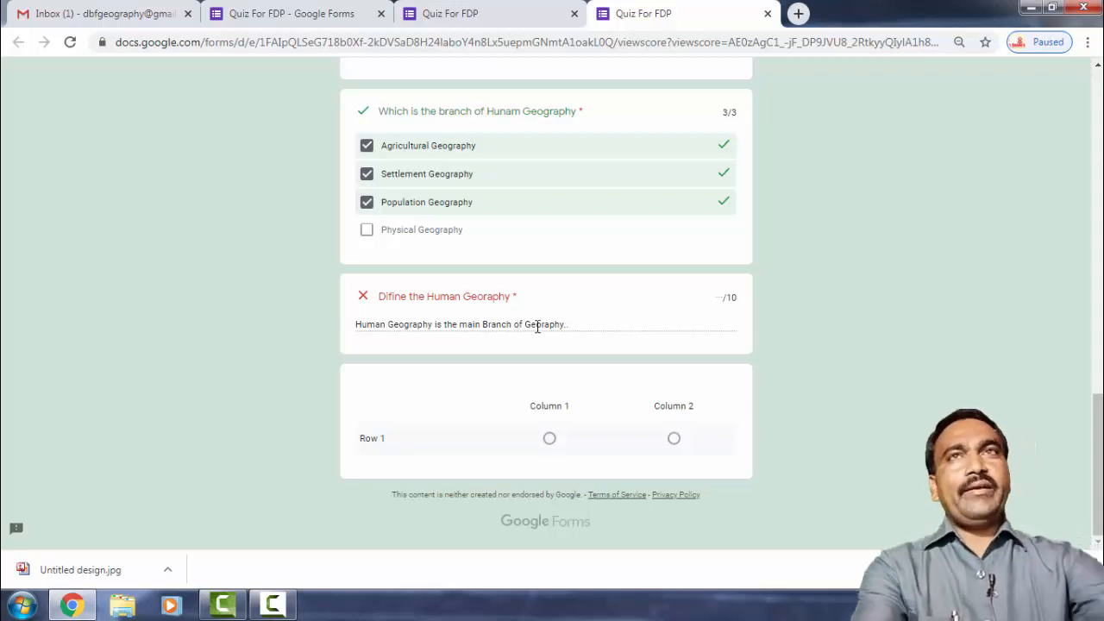
{"action": "scroll", "coordinate": [547, 336], "scroll_direction": "up", "scroll_amount": 15}
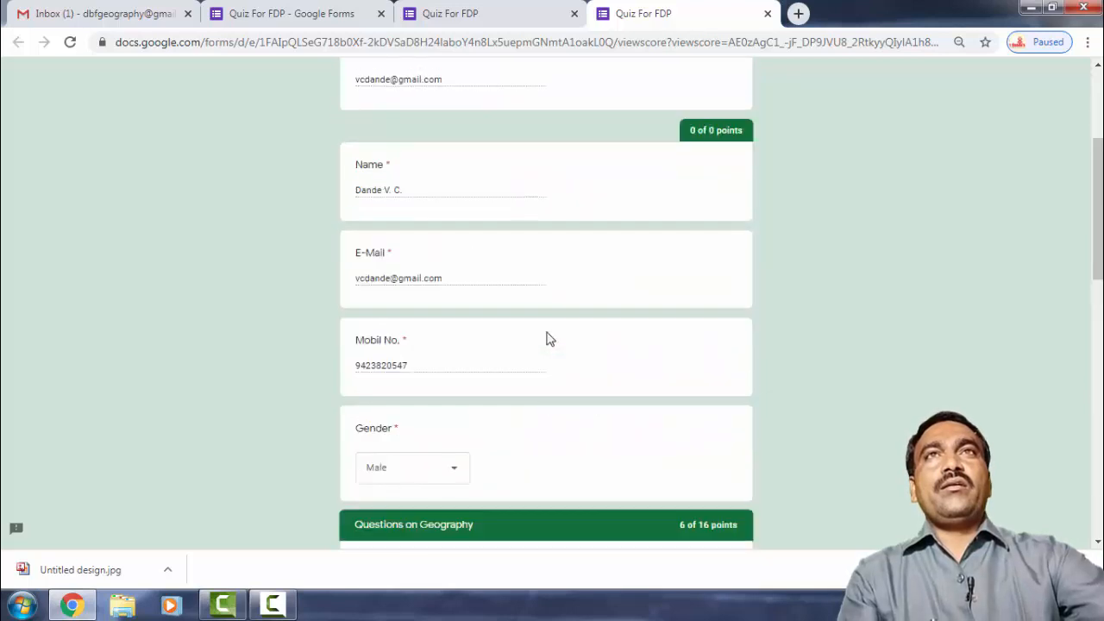
{"action": "scroll", "coordinate": [551, 338], "scroll_direction": "up", "scroll_amount": 1}
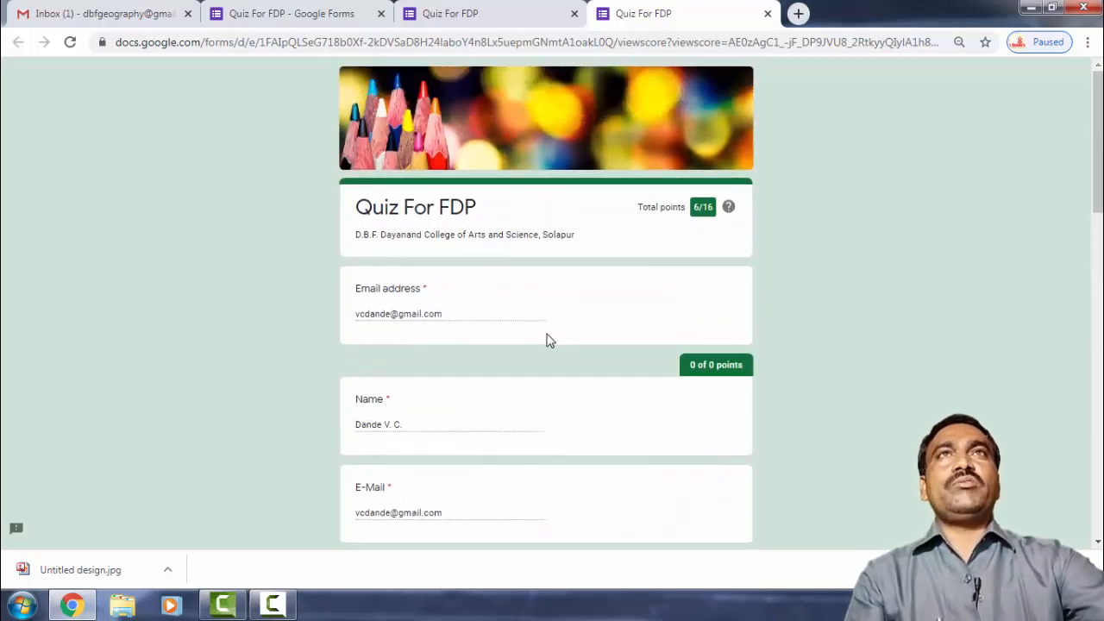
{"action": "left_click", "coordinate": [768, 13]}
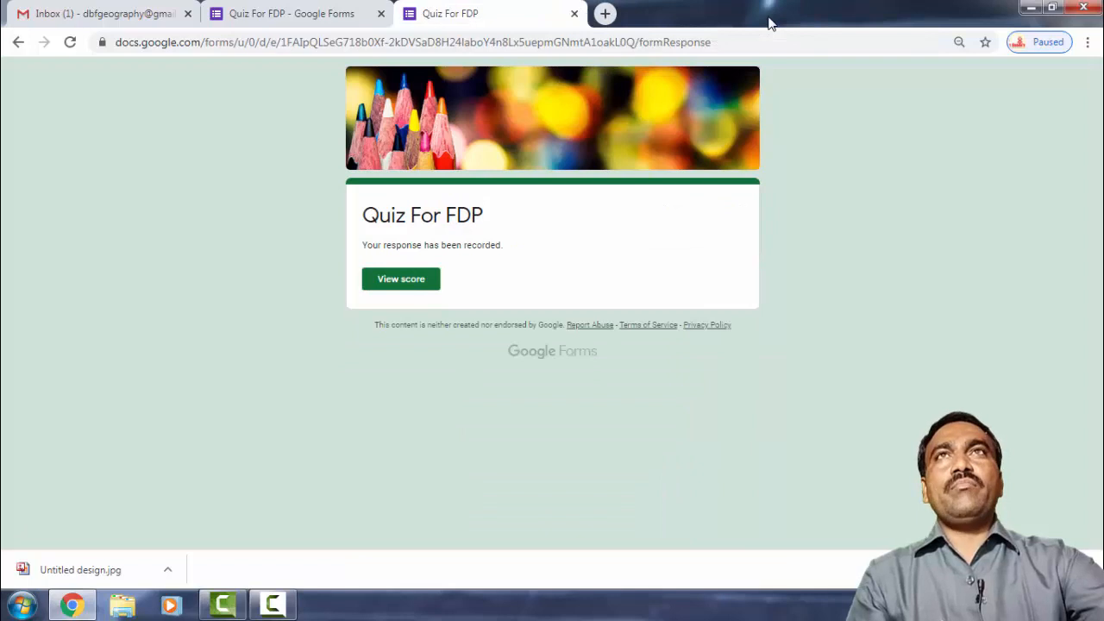
{"action": "left_click", "coordinate": [575, 15]}
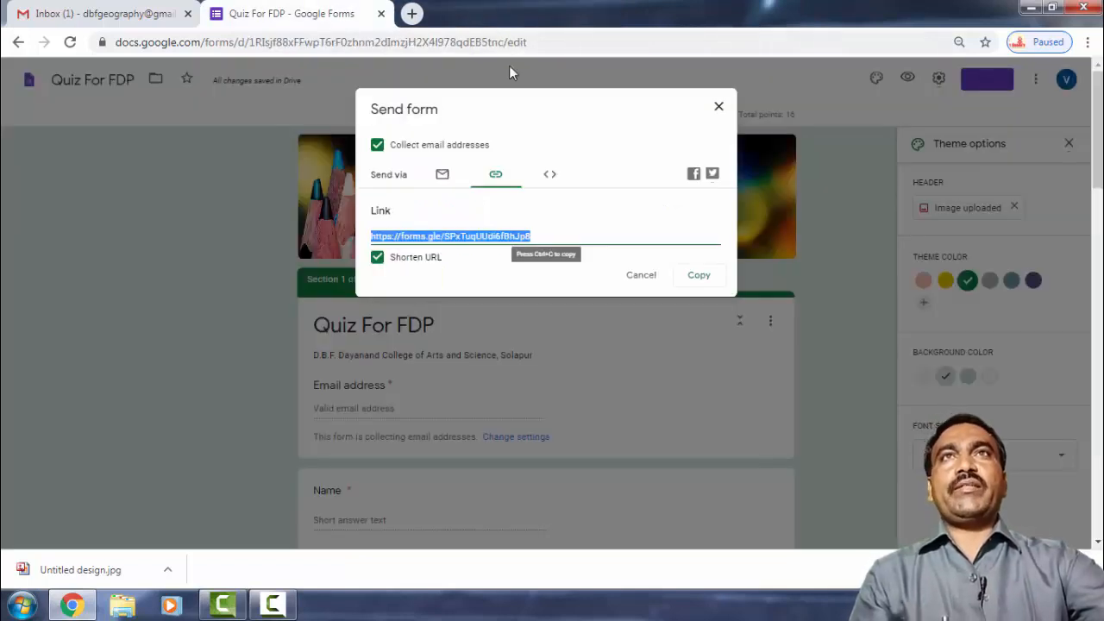
{"action": "left_click", "coordinate": [718, 107]}
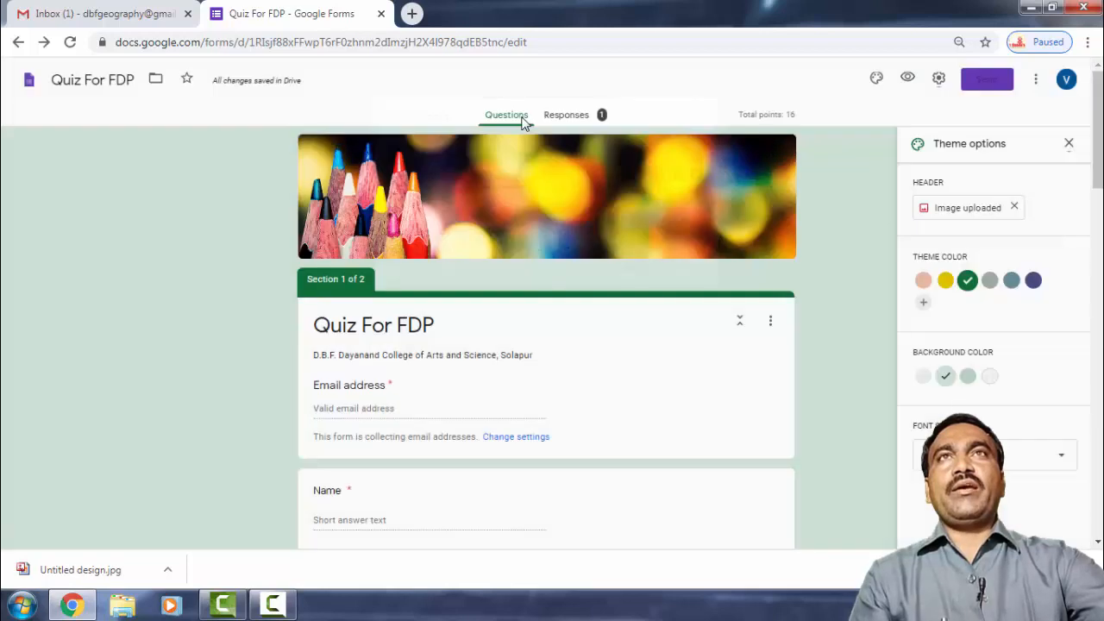
{"action": "left_click", "coordinate": [575, 120]}
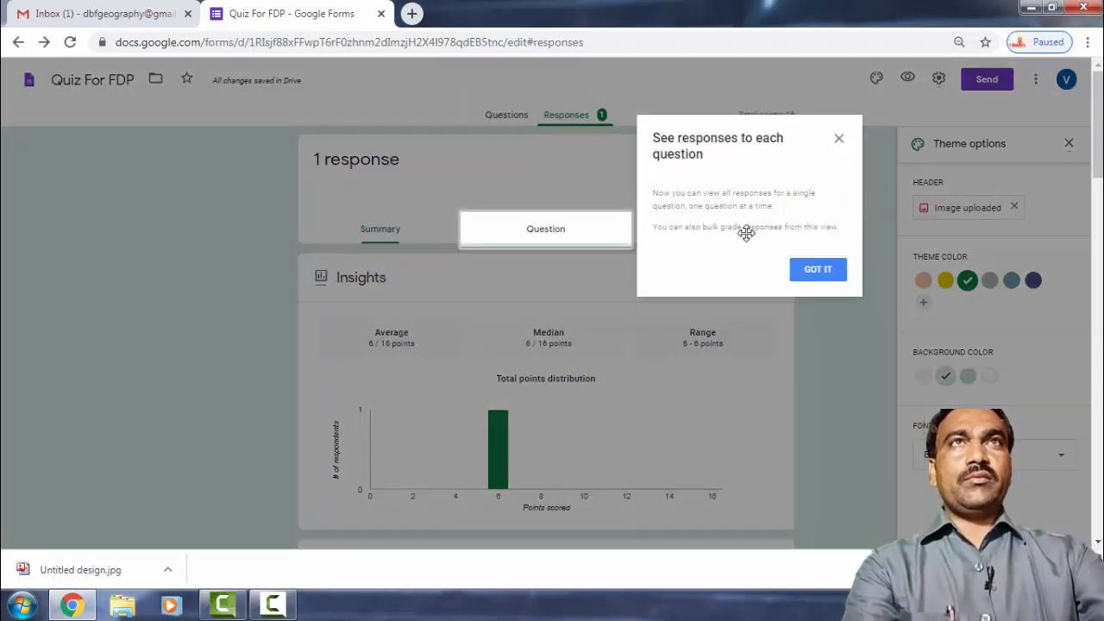
{"action": "left_click", "coordinate": [818, 269]}
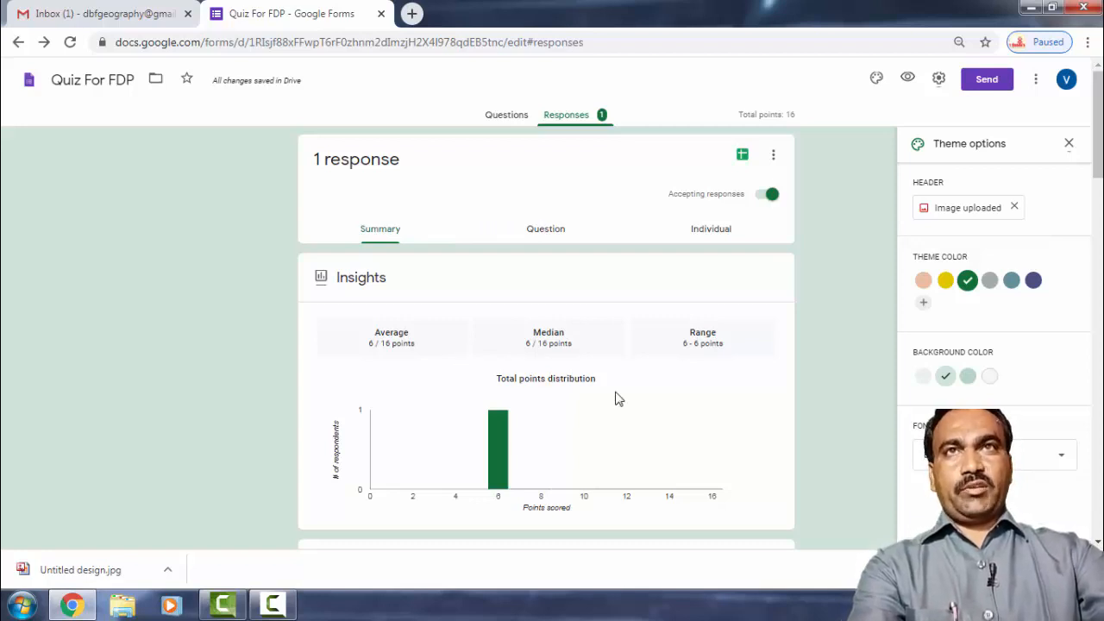
{"action": "mouse_move", "coordinate": [509, 477]}
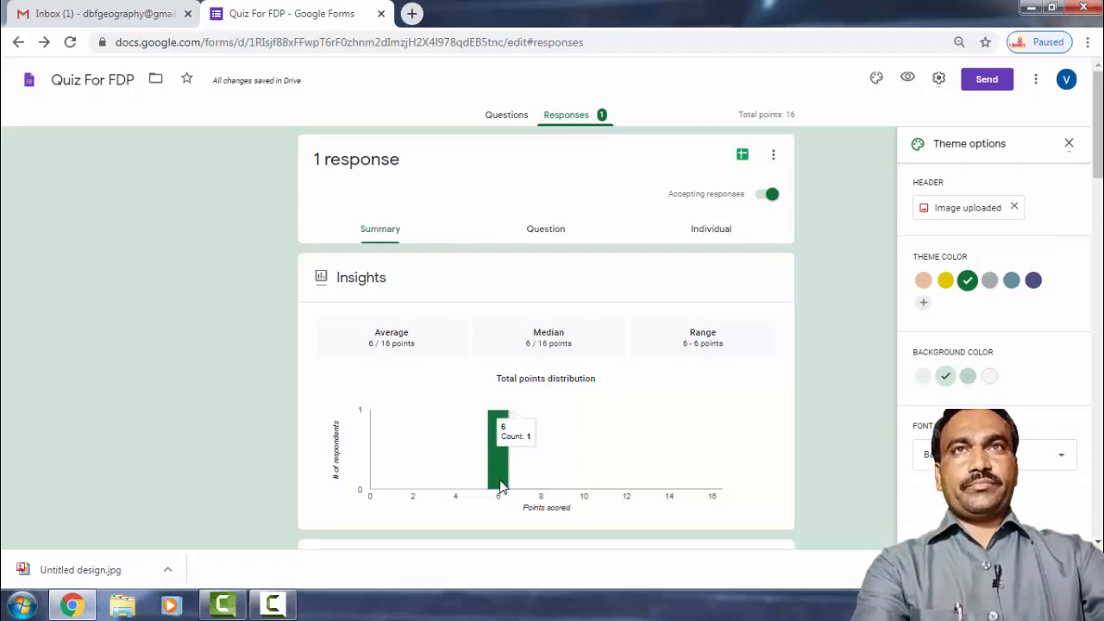
{"action": "scroll", "coordinate": [531, 471], "scroll_direction": "down", "scroll_amount": 4}
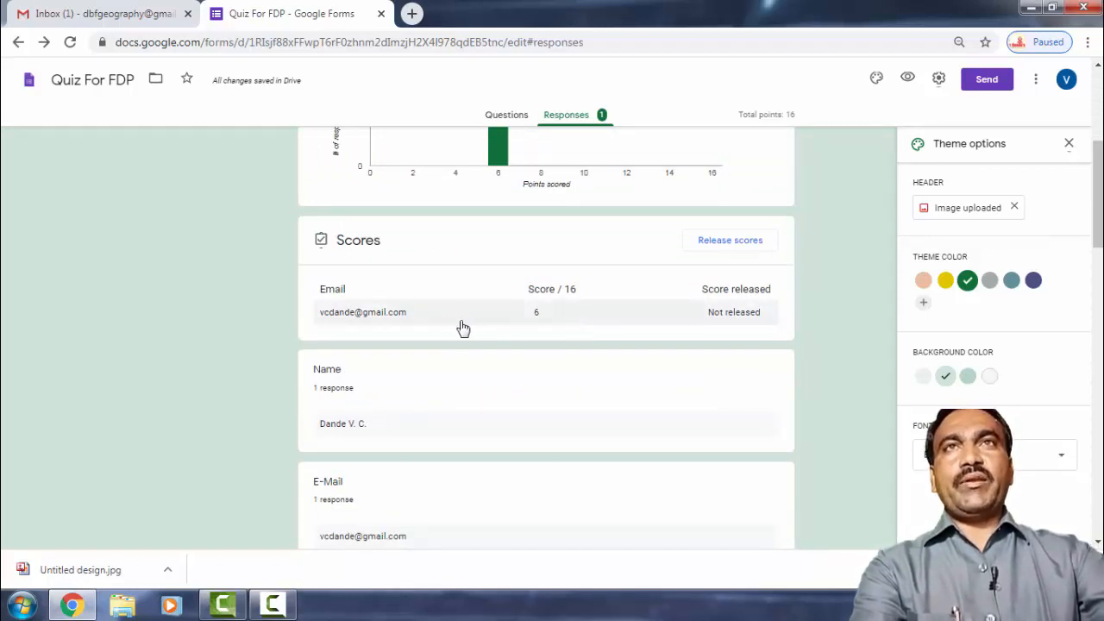
{"action": "scroll", "coordinate": [440, 372], "scroll_direction": "down", "scroll_amount": 4}
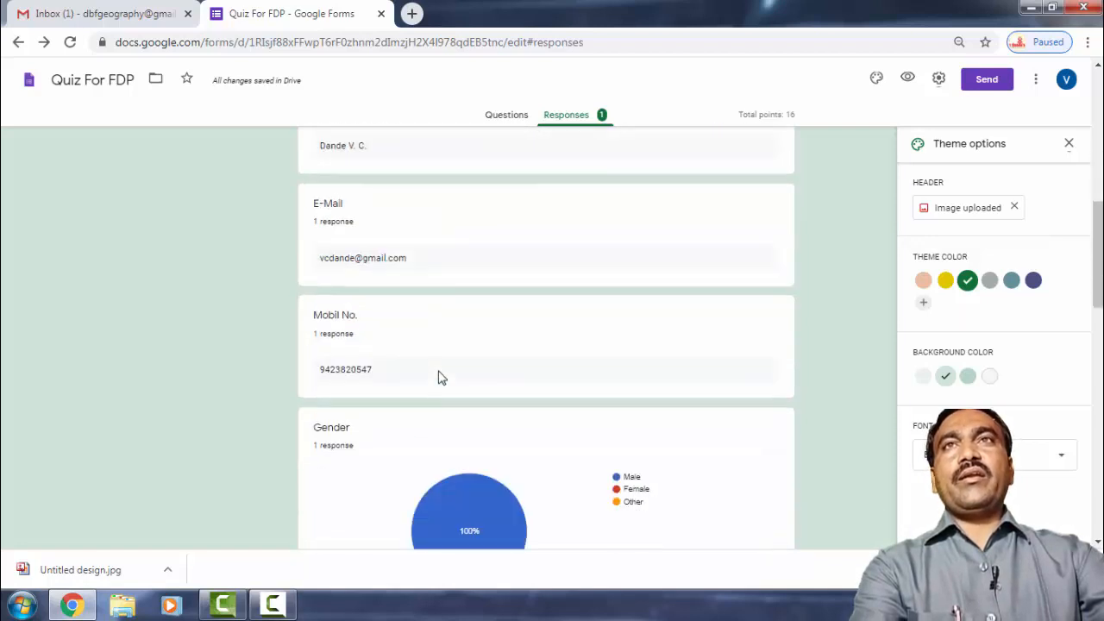
{"action": "scroll", "coordinate": [437, 285], "scroll_direction": "down", "scroll_amount": 1}
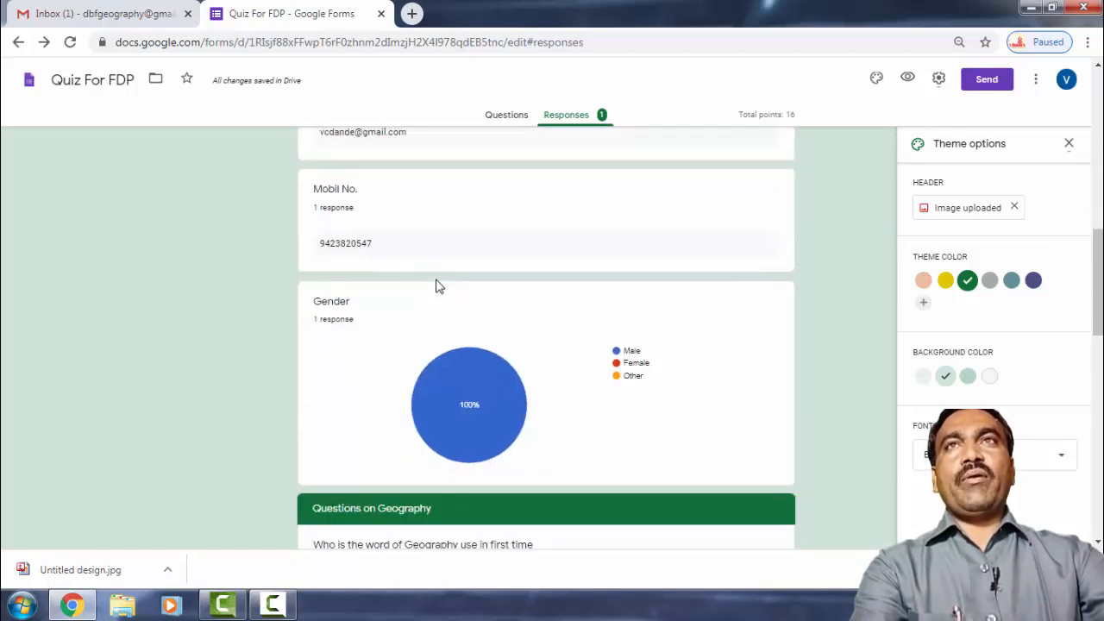
{"action": "scroll", "coordinate": [438, 306], "scroll_direction": "down", "scroll_amount": 1}
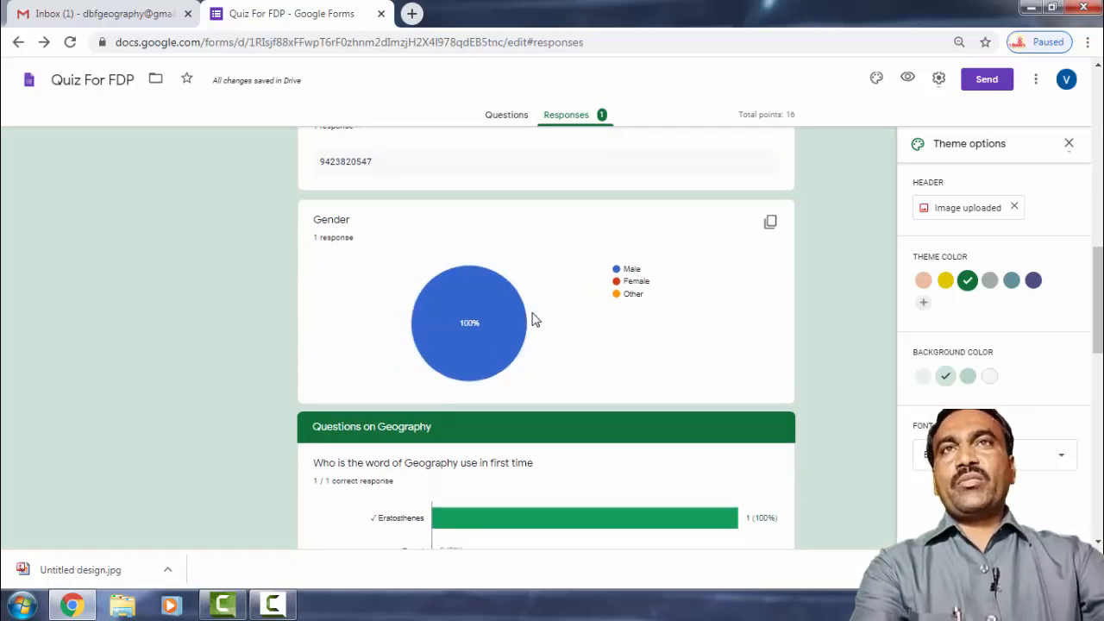
{"action": "scroll", "coordinate": [533, 320], "scroll_direction": "down", "scroll_amount": 2}
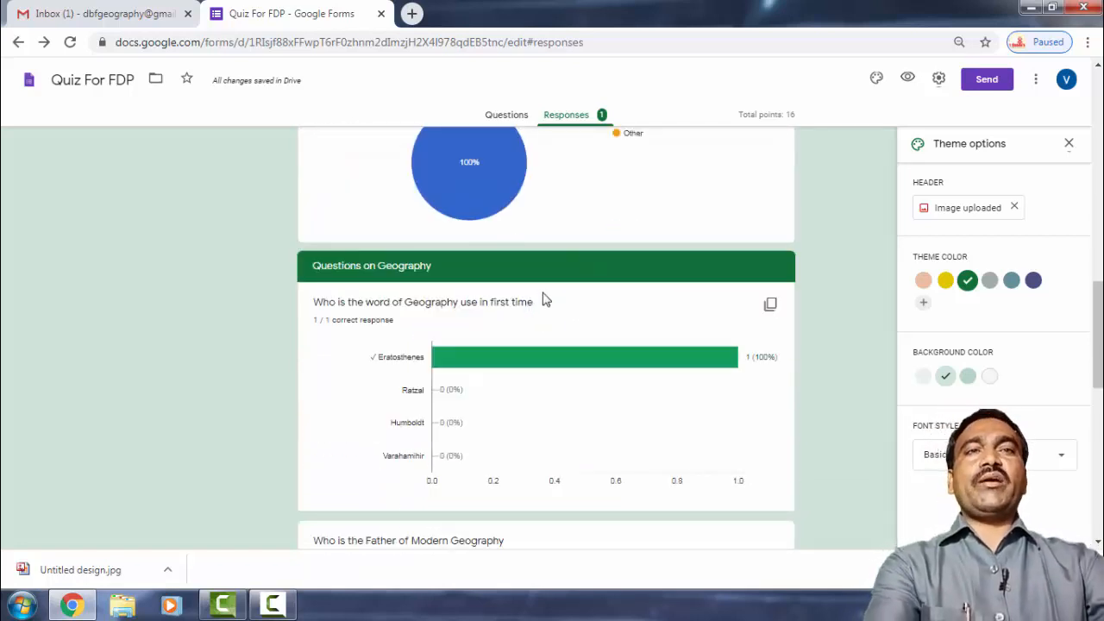
{"action": "scroll", "coordinate": [510, 359], "scroll_direction": "down", "scroll_amount": 4}
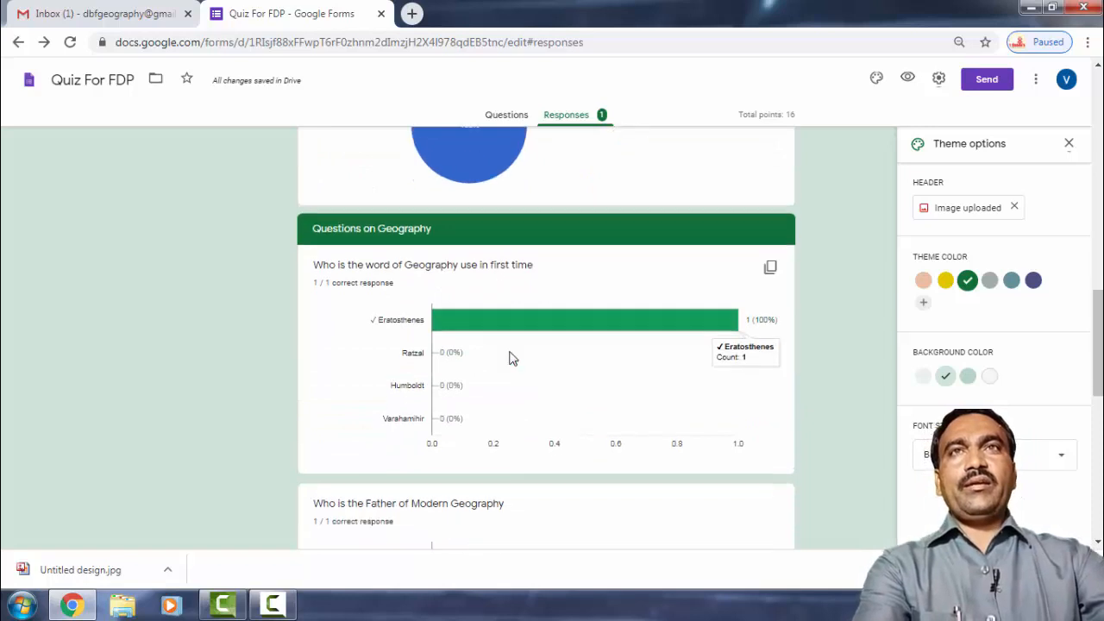
{"action": "scroll", "coordinate": [510, 359], "scroll_direction": "down", "scroll_amount": 4}
{"action": "scroll", "coordinate": [510, 357], "scroll_direction": "up", "scroll_amount": 10}
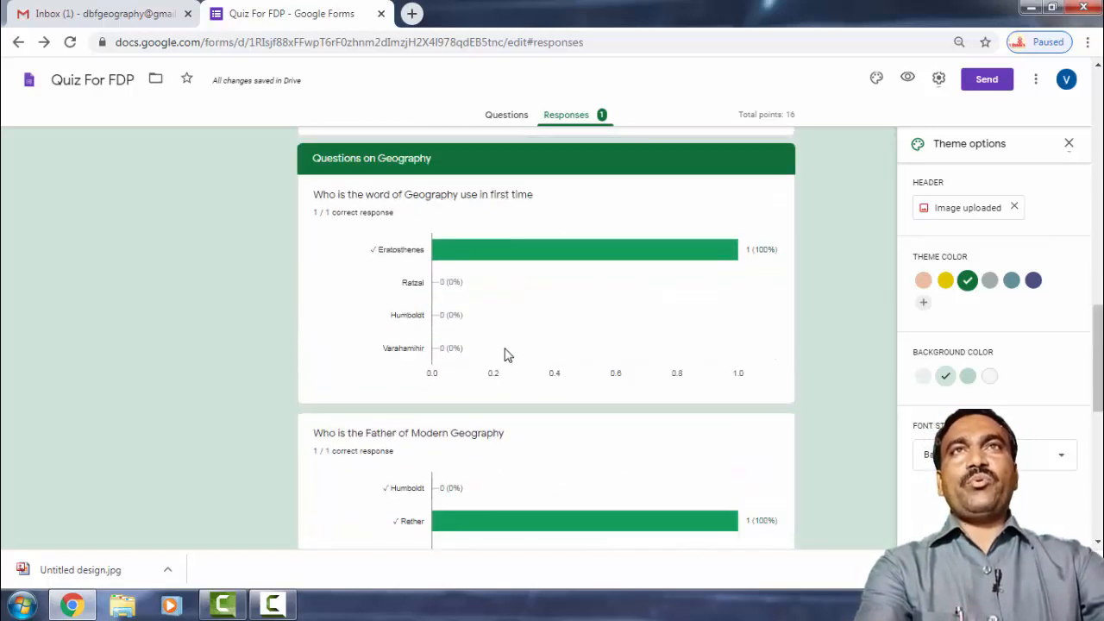
{"action": "scroll", "coordinate": [506, 346], "scroll_direction": "up", "scroll_amount": 2}
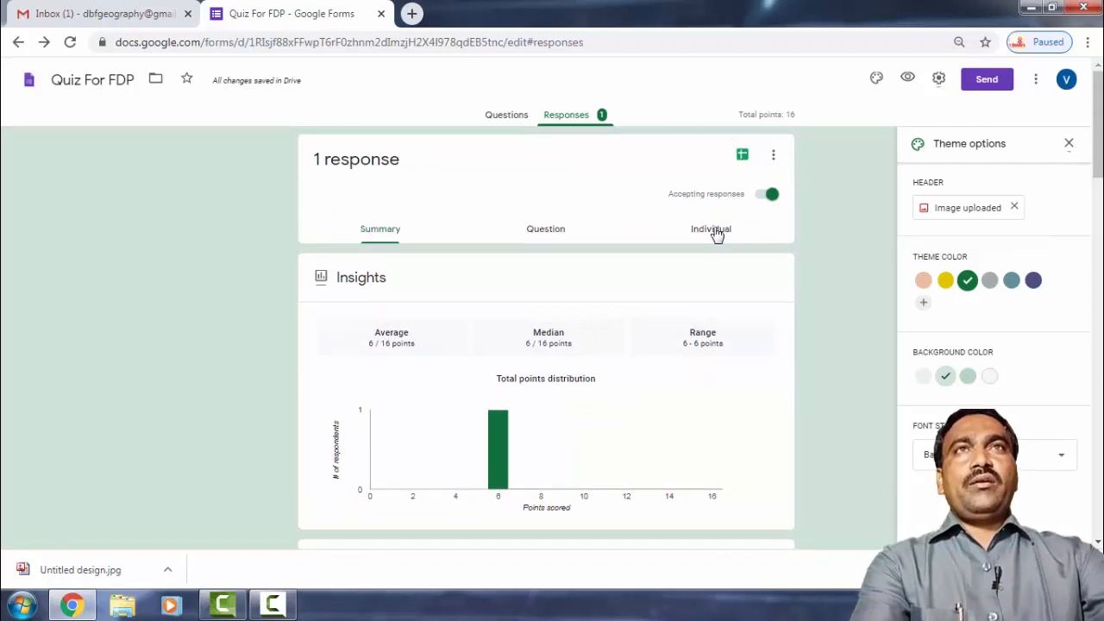
Step through answers to all nine questions in Question view, then open the Individual response.
{"action": "left_click", "coordinate": [532, 238]}
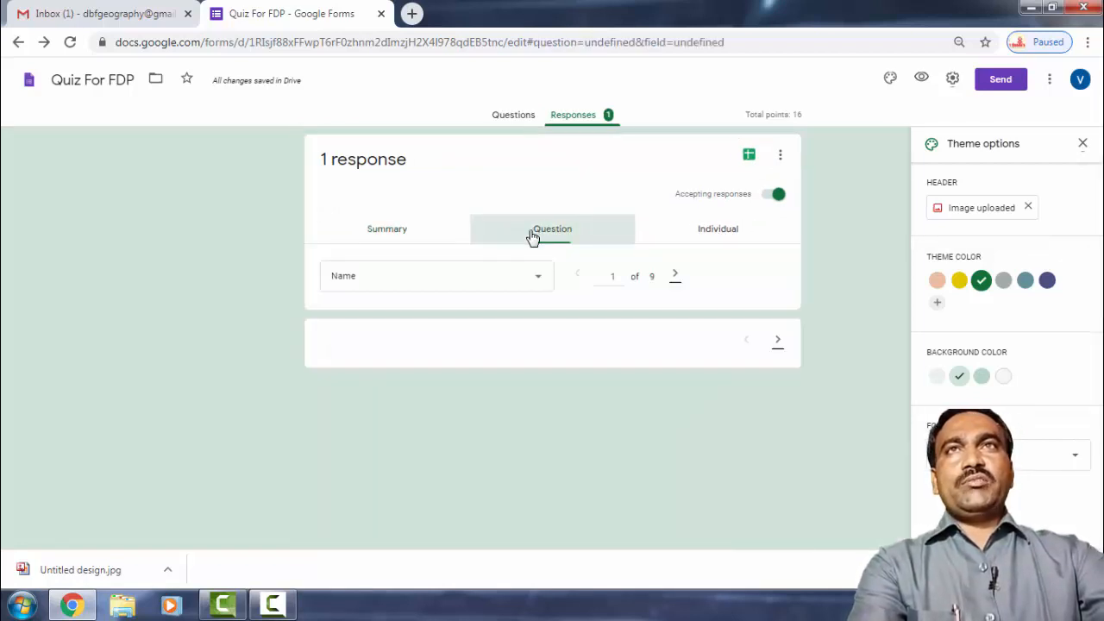
{"action": "scroll", "coordinate": [431, 328], "scroll_direction": "down", "scroll_amount": 1}
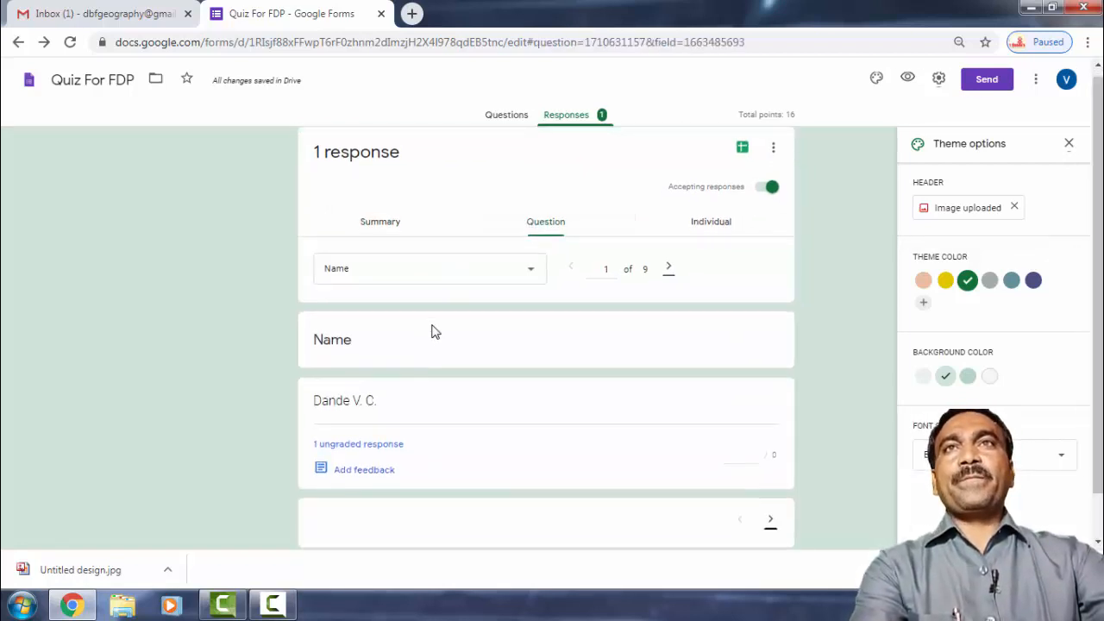
{"action": "scroll", "coordinate": [435, 330], "scroll_direction": "up", "scroll_amount": 1}
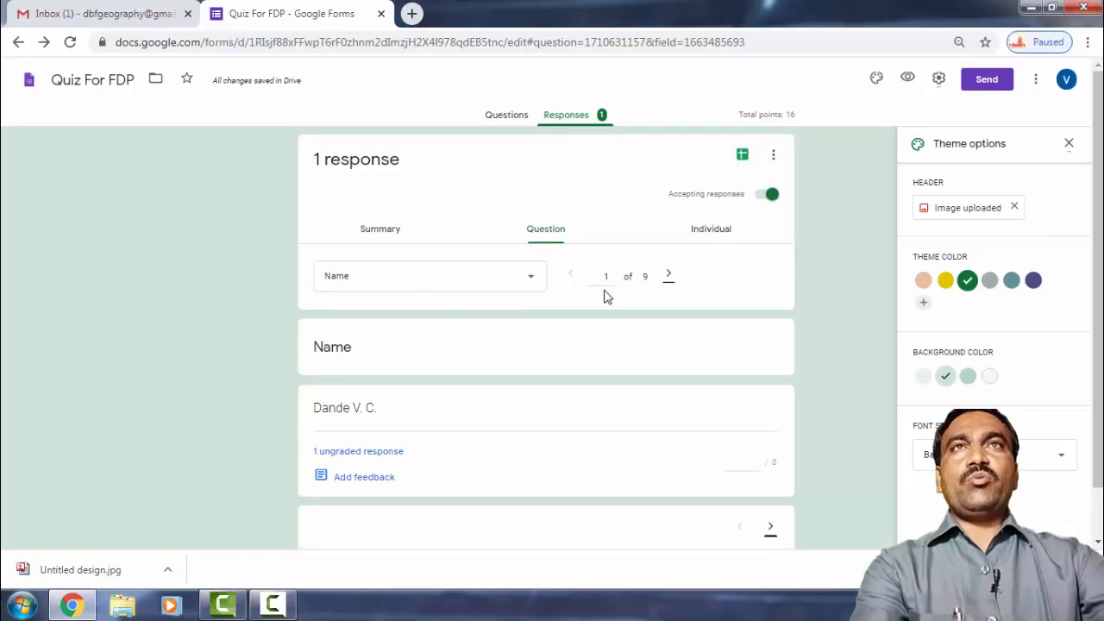
{"action": "left_click", "coordinate": [668, 278]}
{"action": "left_click", "coordinate": [669, 277]}
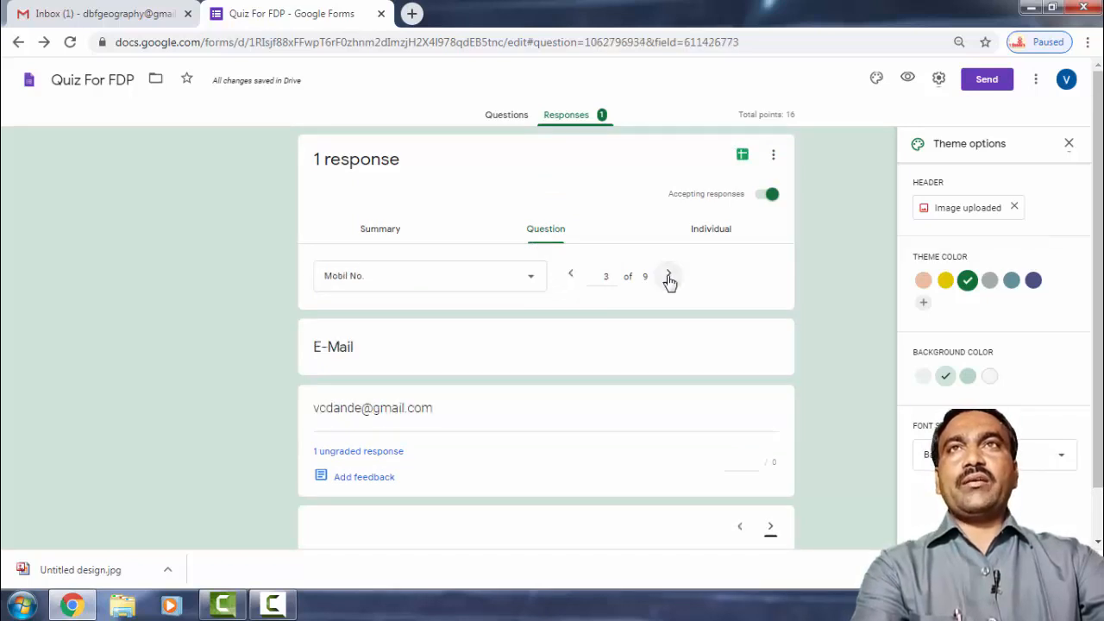
{"action": "left_click", "coordinate": [668, 276]}
{"action": "left_click", "coordinate": [668, 277]}
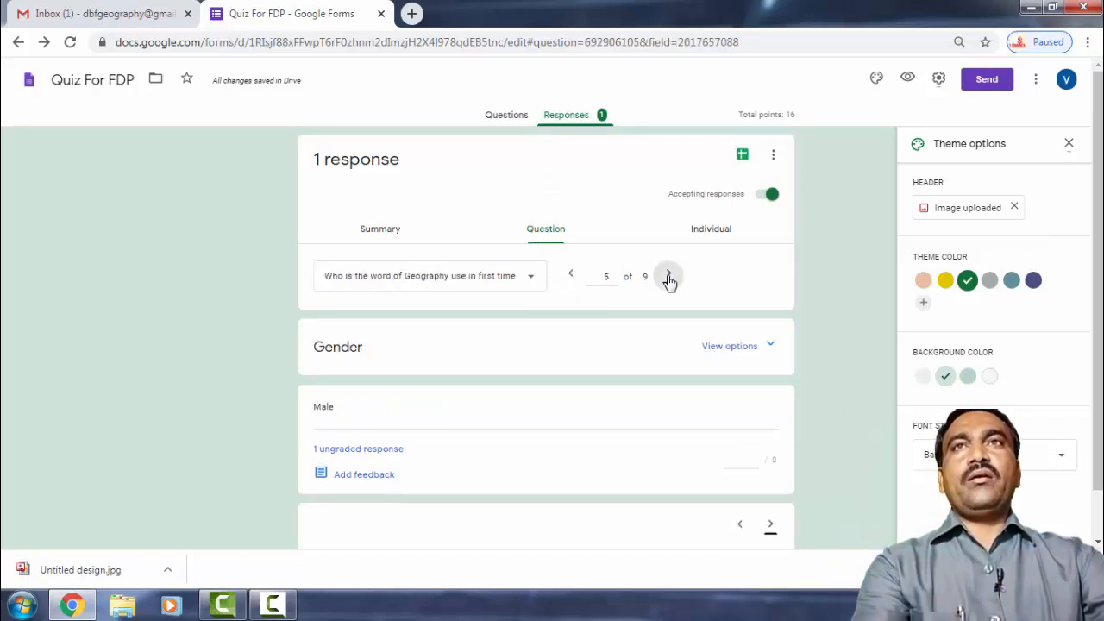
{"action": "left_click", "coordinate": [669, 277]}
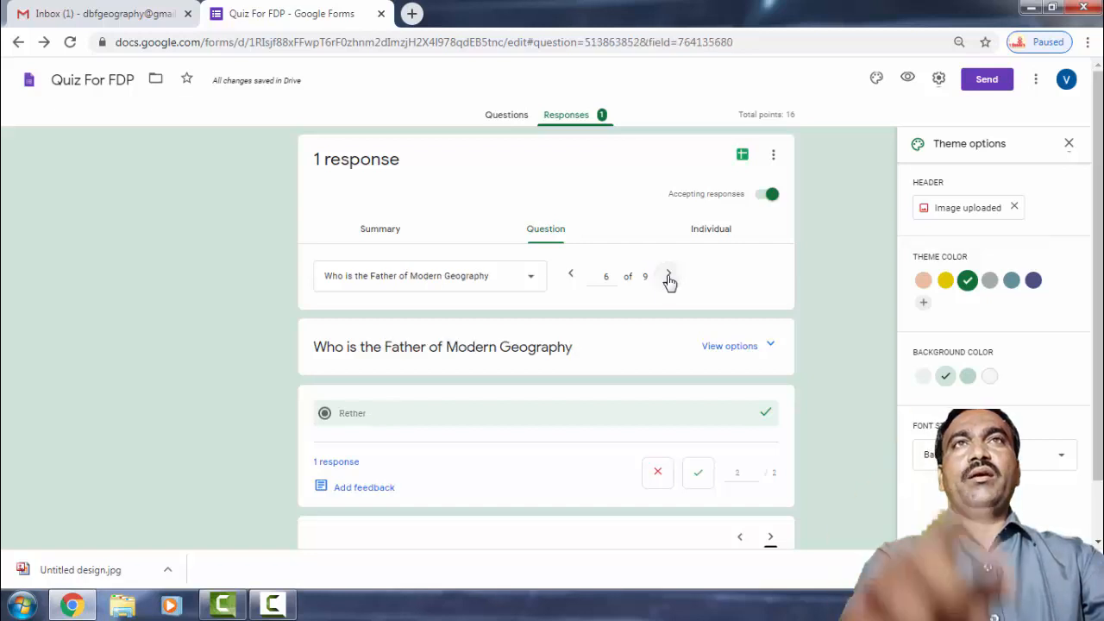
{"action": "left_click", "coordinate": [668, 277]}
{"action": "left_click", "coordinate": [668, 276]}
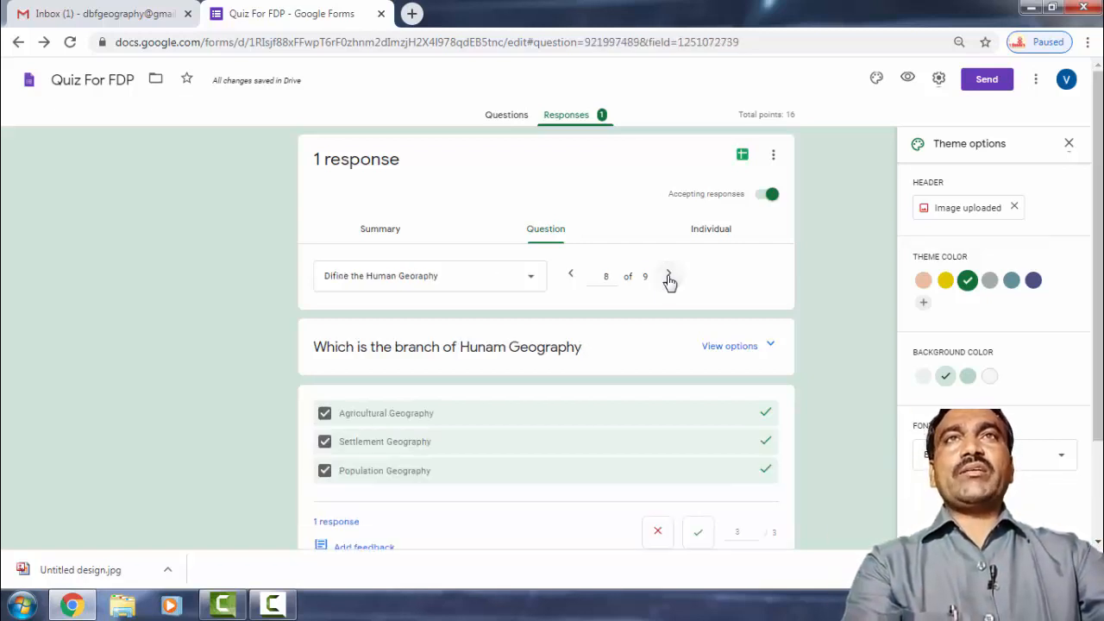
{"action": "left_click", "coordinate": [657, 275]}
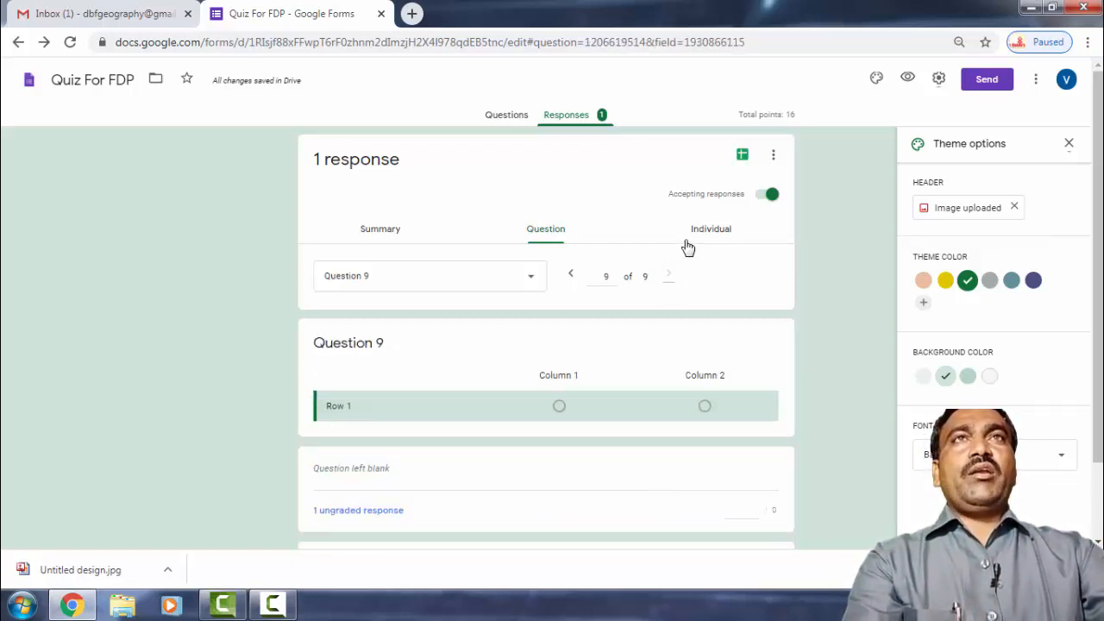
{"action": "left_click", "coordinate": [714, 231]}
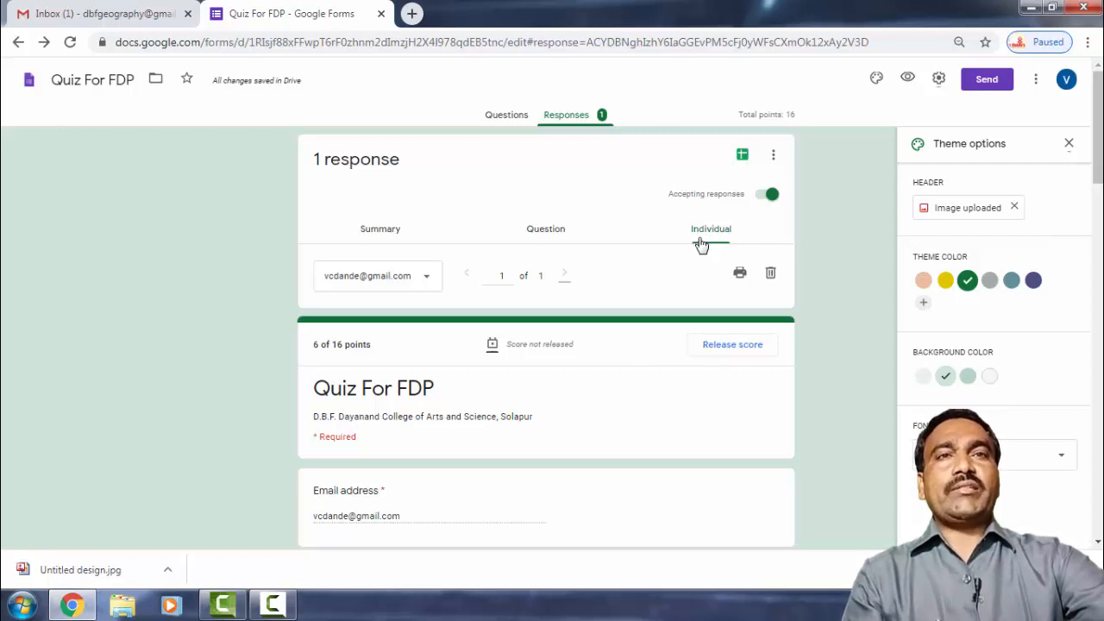
{"action": "left_click", "coordinate": [768, 198]}
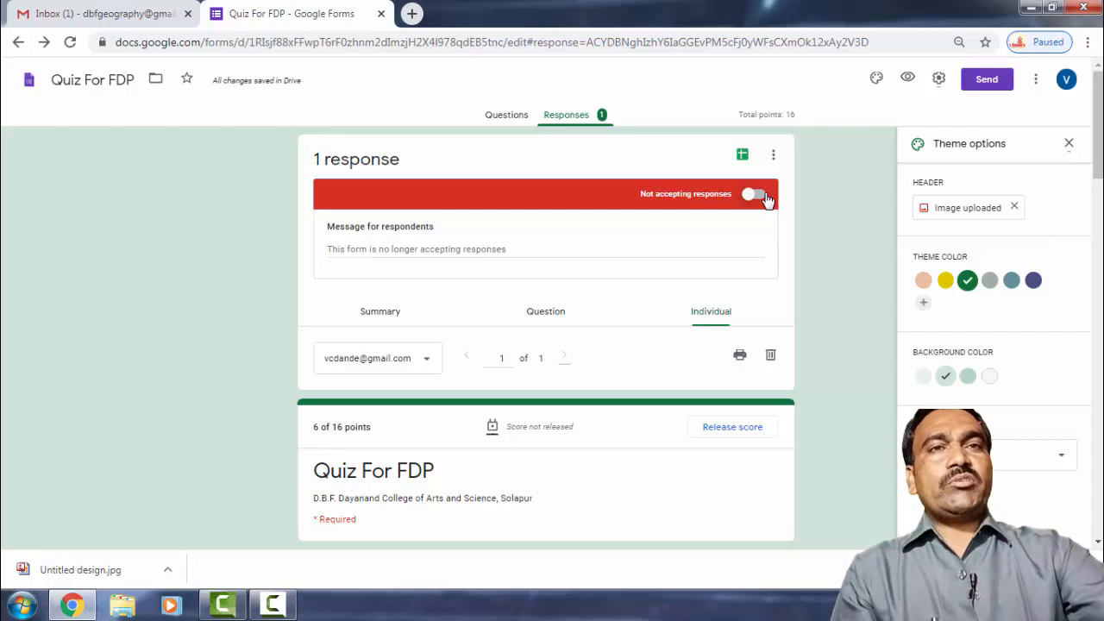
{"action": "left_click", "coordinate": [752, 197]}
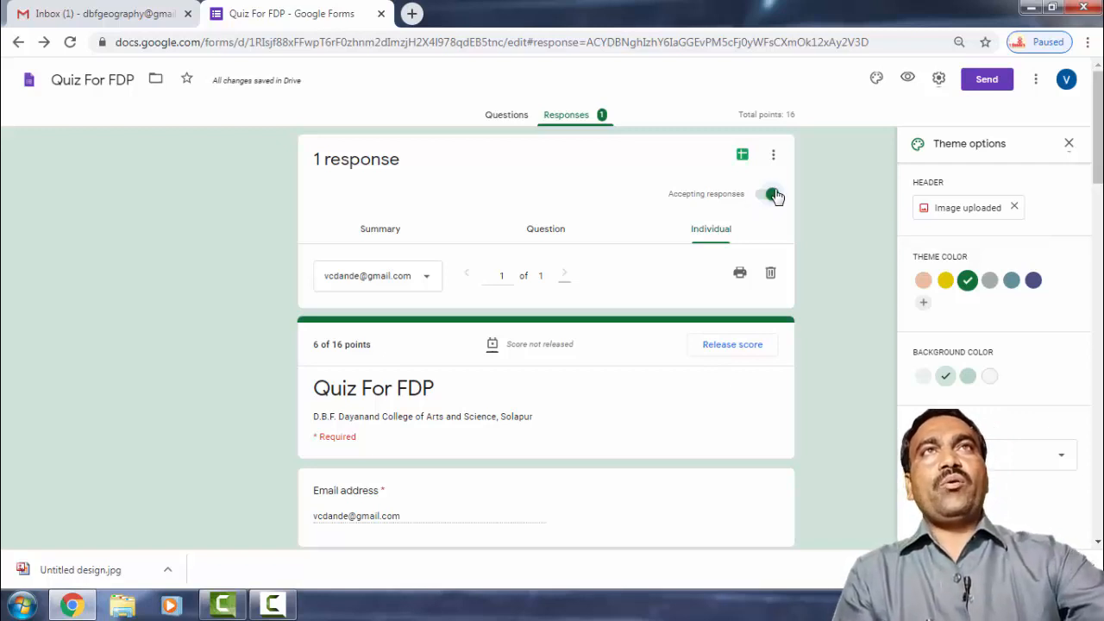
{"action": "left_click", "coordinate": [774, 156]}
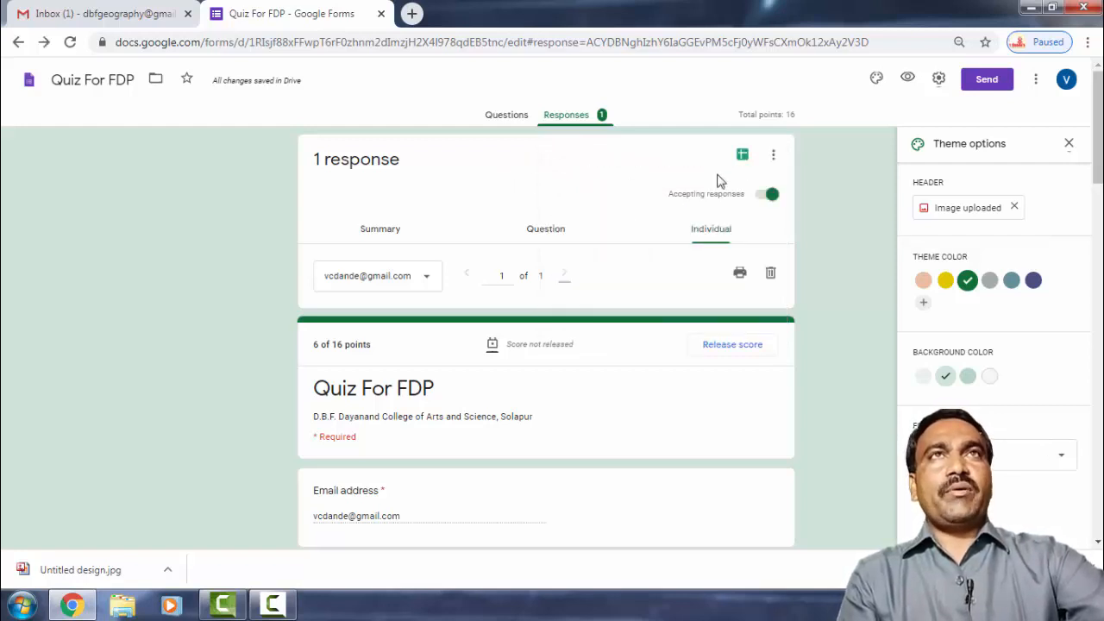
Link the quiz to a new 'Quiz For FDP (Responses)' spreadsheet, view it, then close its tab.
{"action": "left_click", "coordinate": [742, 159]}
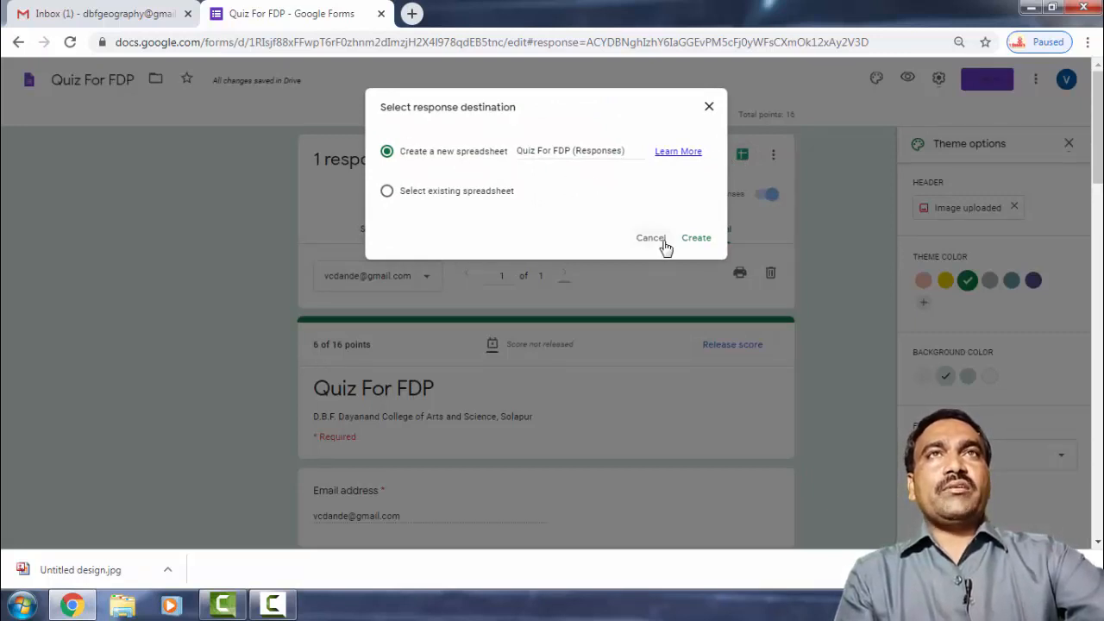
{"action": "left_click", "coordinate": [695, 239]}
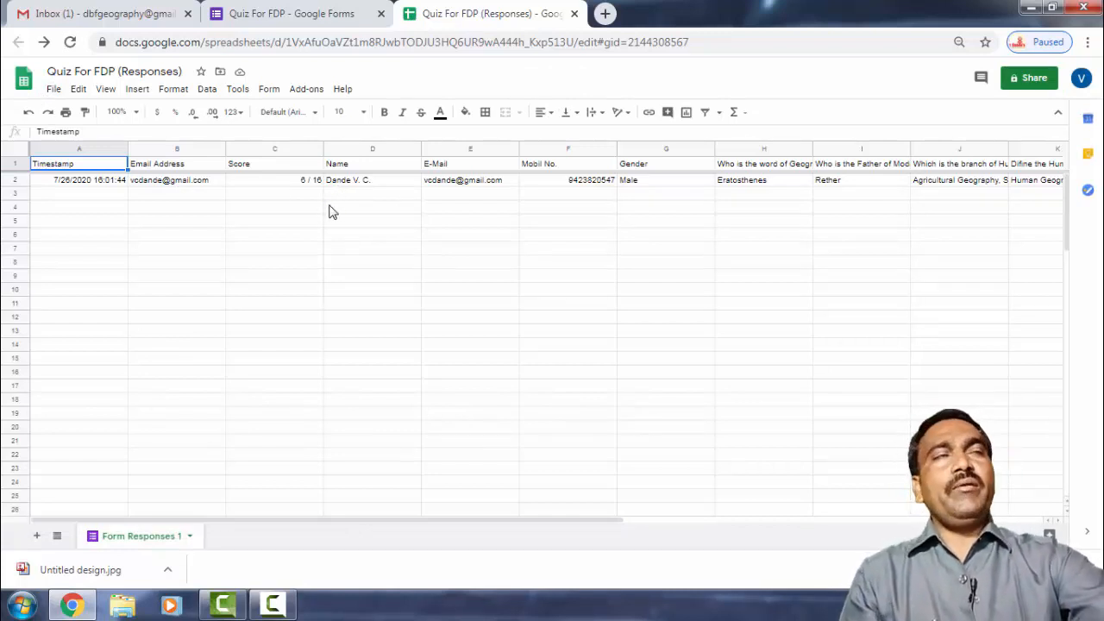
{"action": "left_click", "coordinate": [574, 14]}
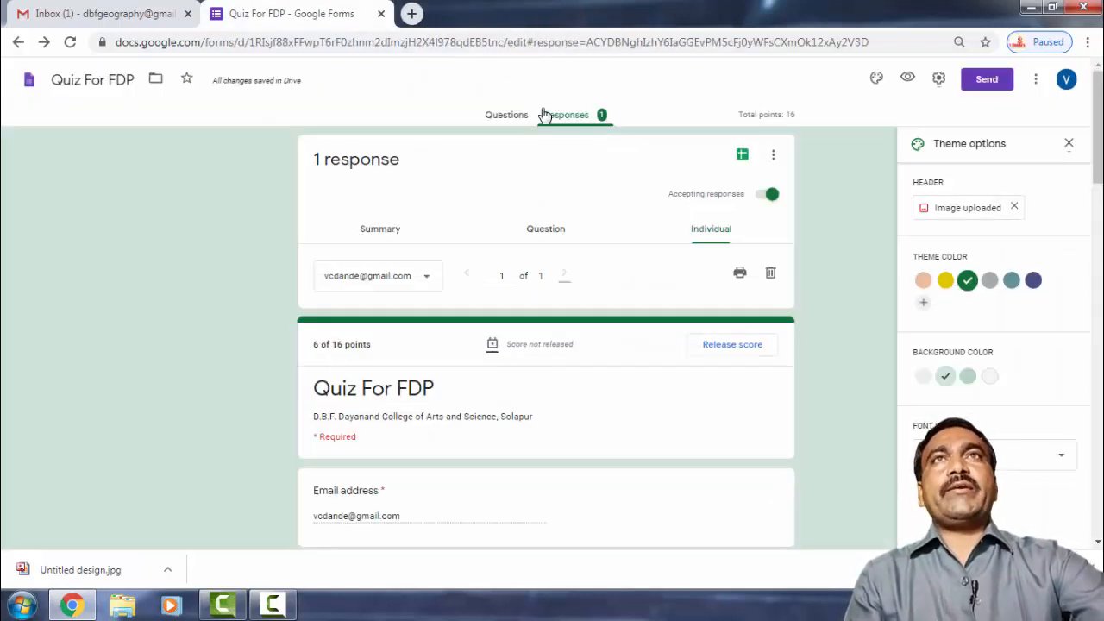
{"action": "scroll", "coordinate": [608, 309], "scroll_direction": "down", "scroll_amount": 15}
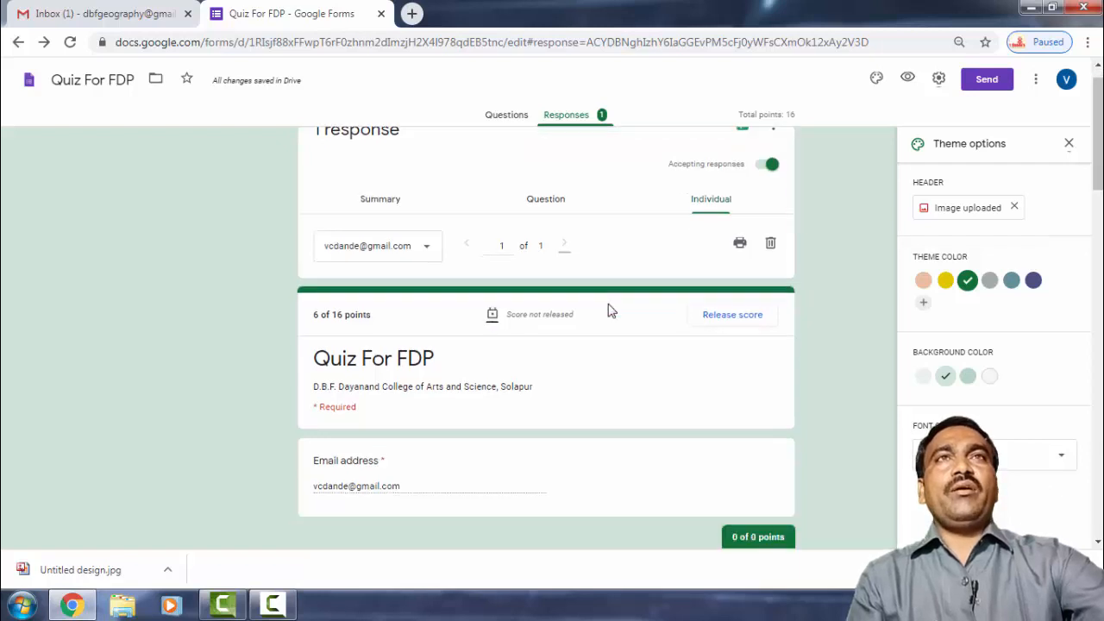
{"action": "scroll", "coordinate": [608, 309], "scroll_direction": "down", "scroll_amount": 10}
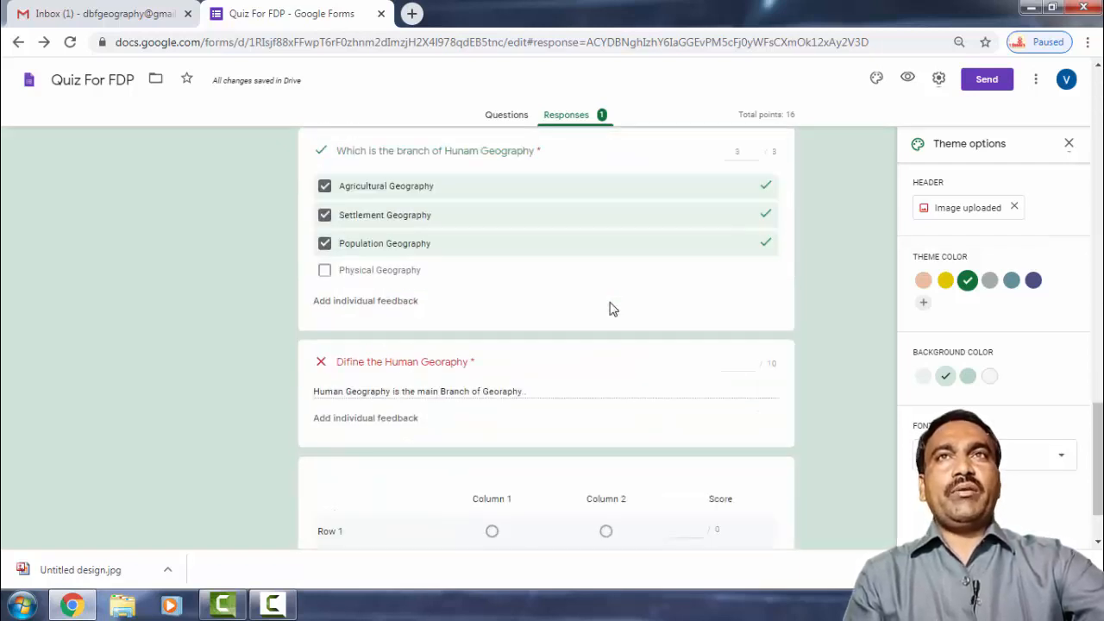
{"action": "scroll", "coordinate": [611, 309], "scroll_direction": "up", "scroll_amount": 4}
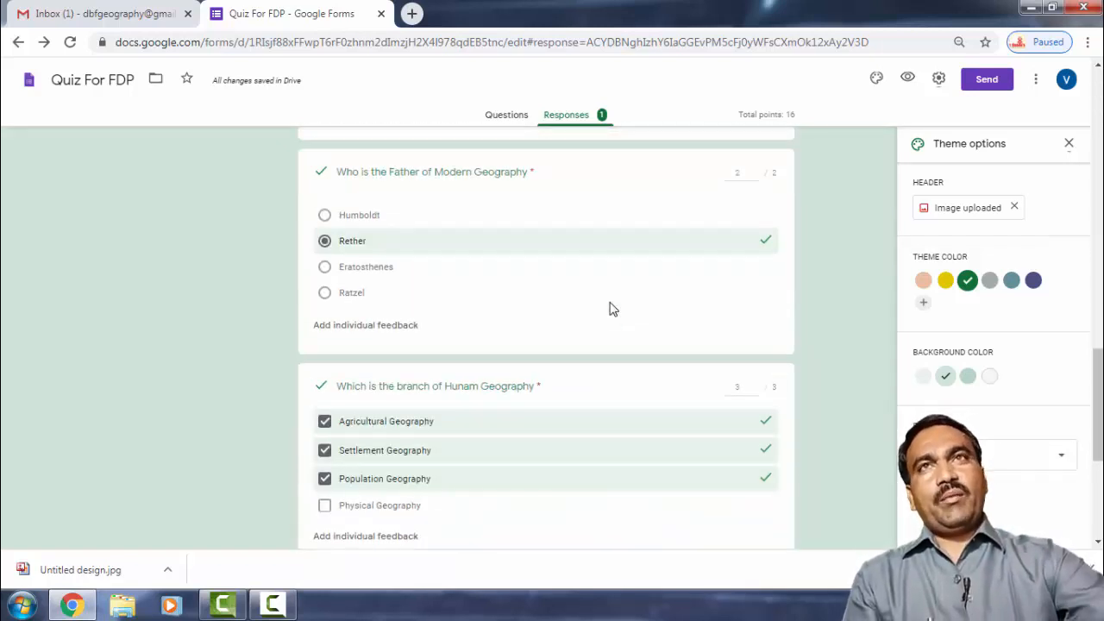